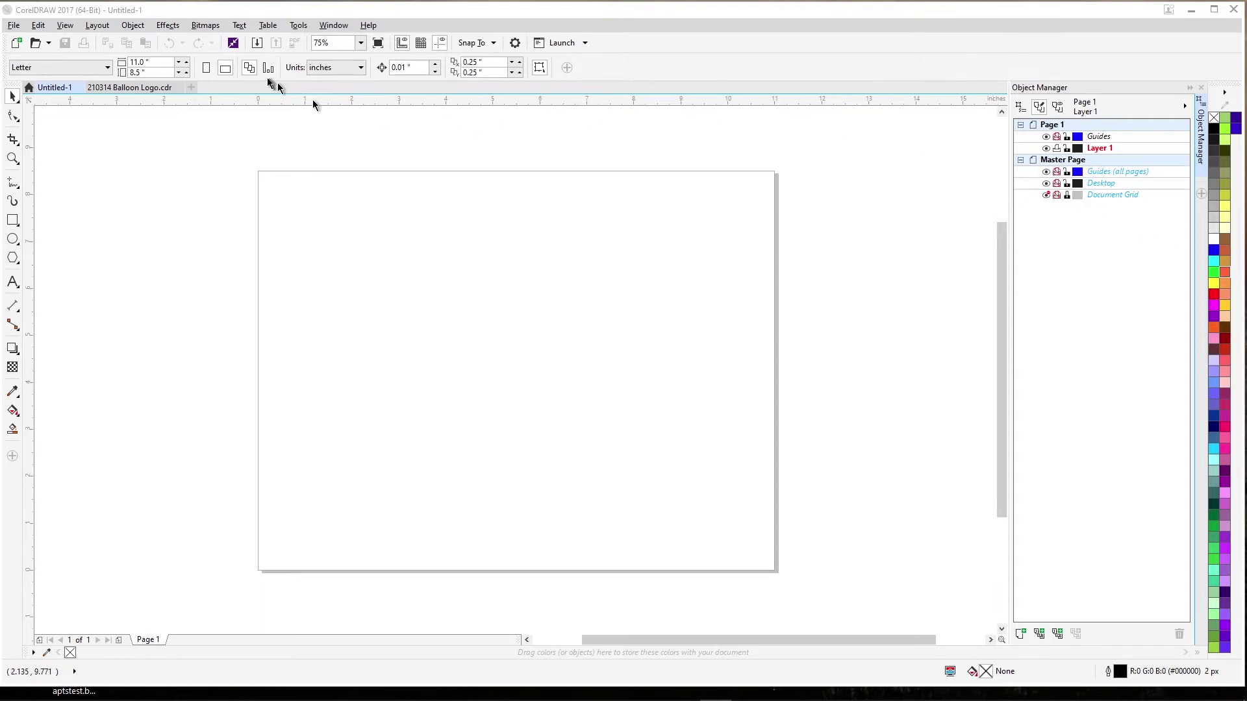
Save the untitled drawing as "210328 Create Thumbnail" in the CorelDRAW LMSY > Projects > 210328 Create Thumbnail folder
{"action": "left_click", "coordinate": [49, 87]}
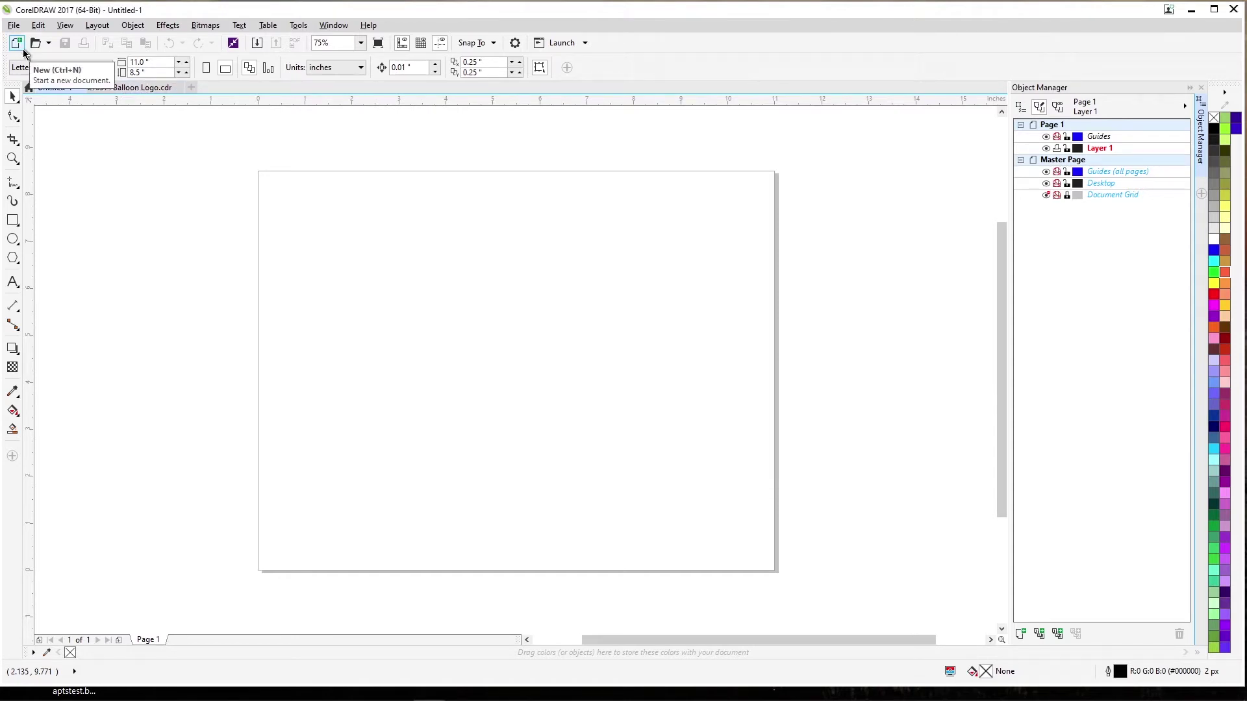
{"action": "left_click", "coordinate": [13, 25]}
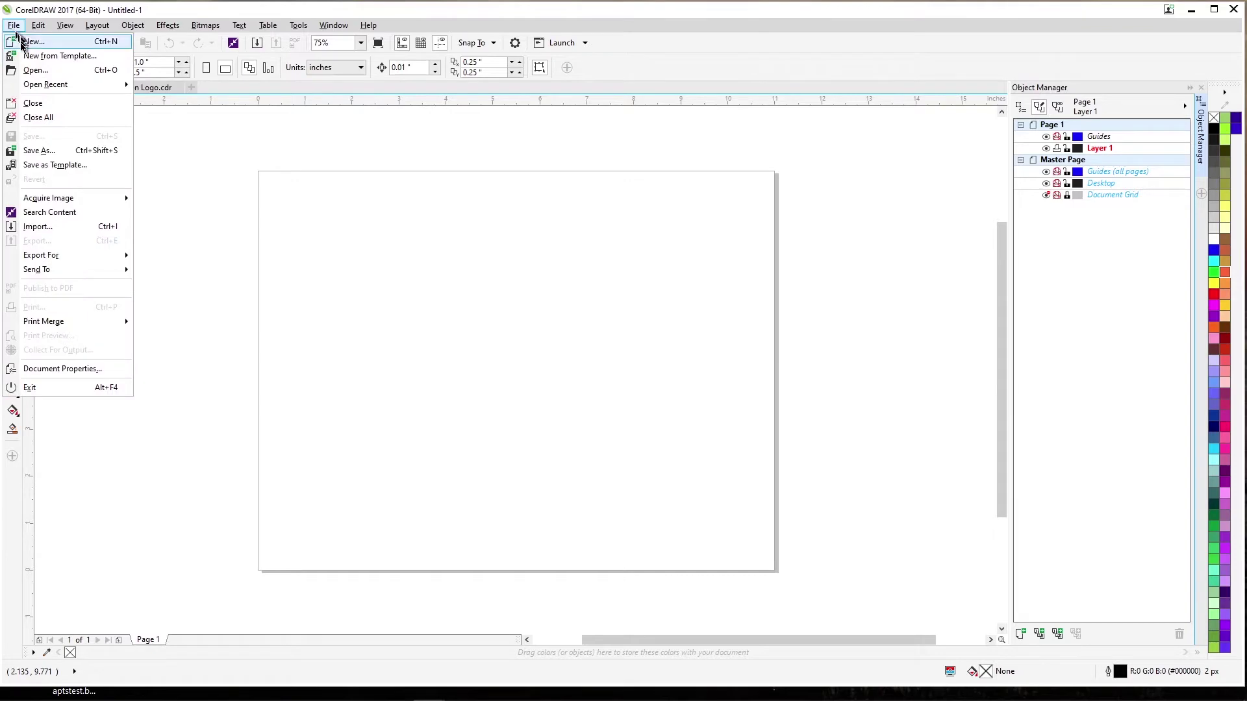
{"action": "left_click", "coordinate": [39, 150]}
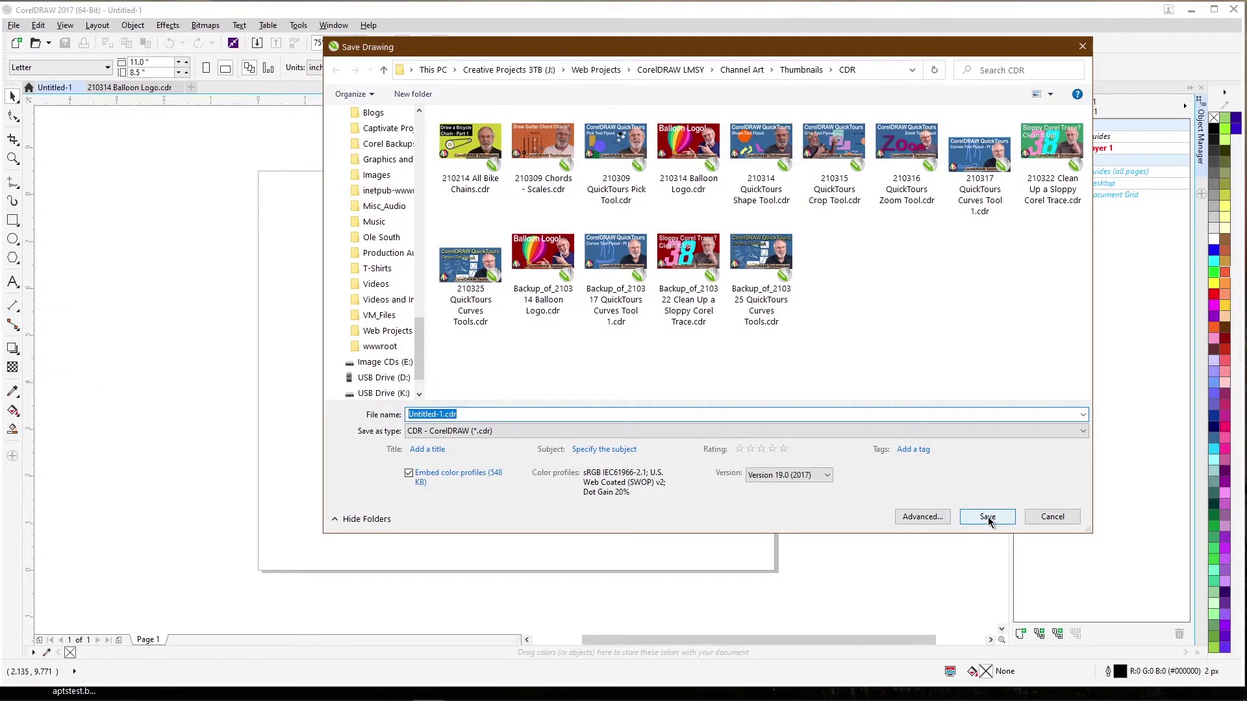
{"action": "type", "text": "21"}
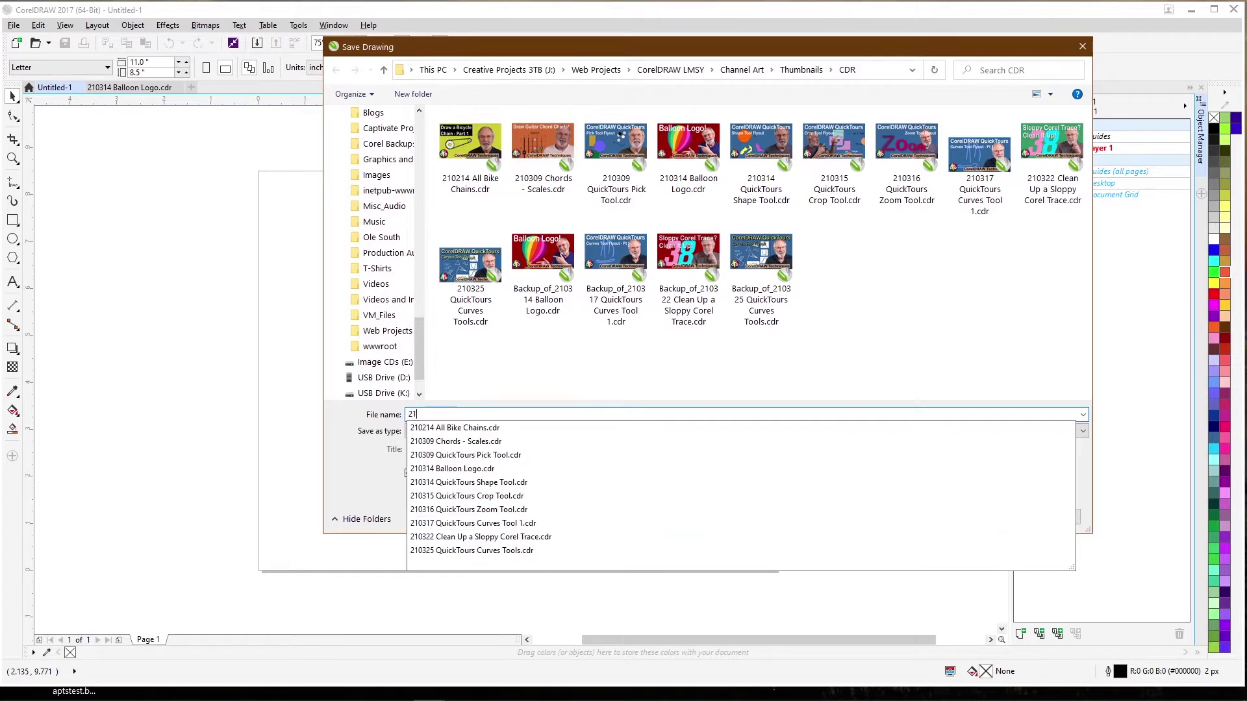
{"action": "type", "text": "03"}
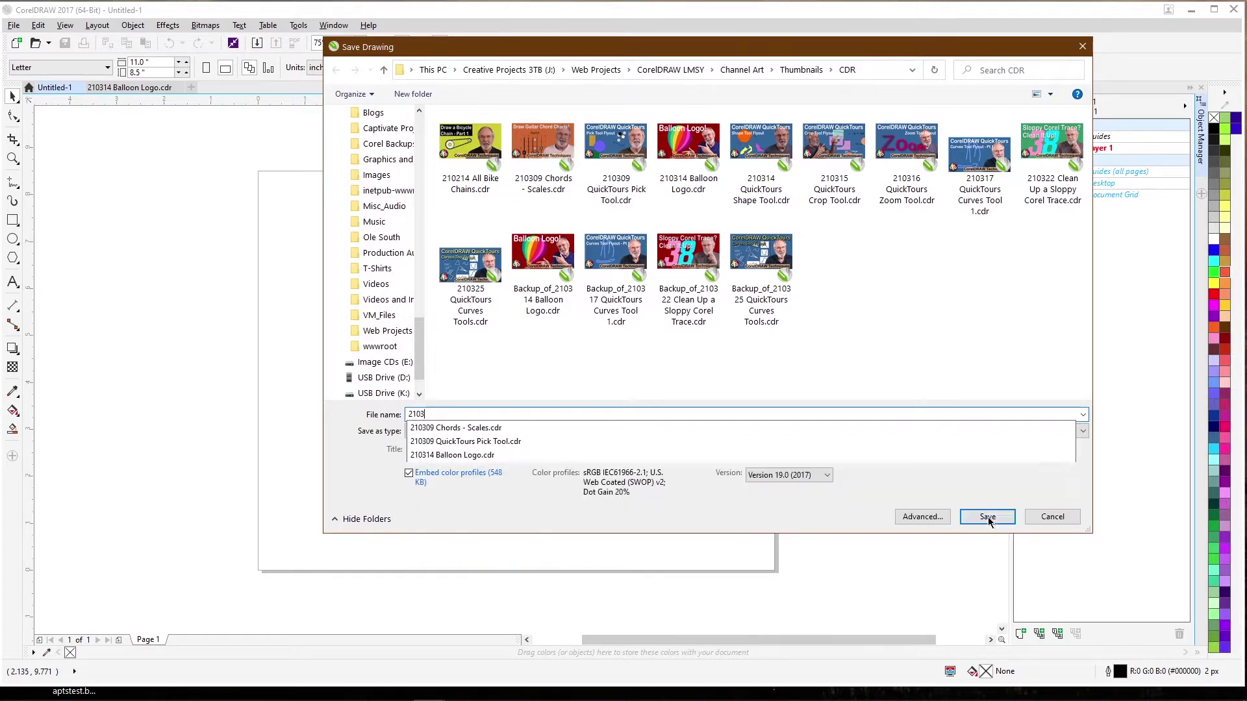
{"action": "type", "text": "28"}
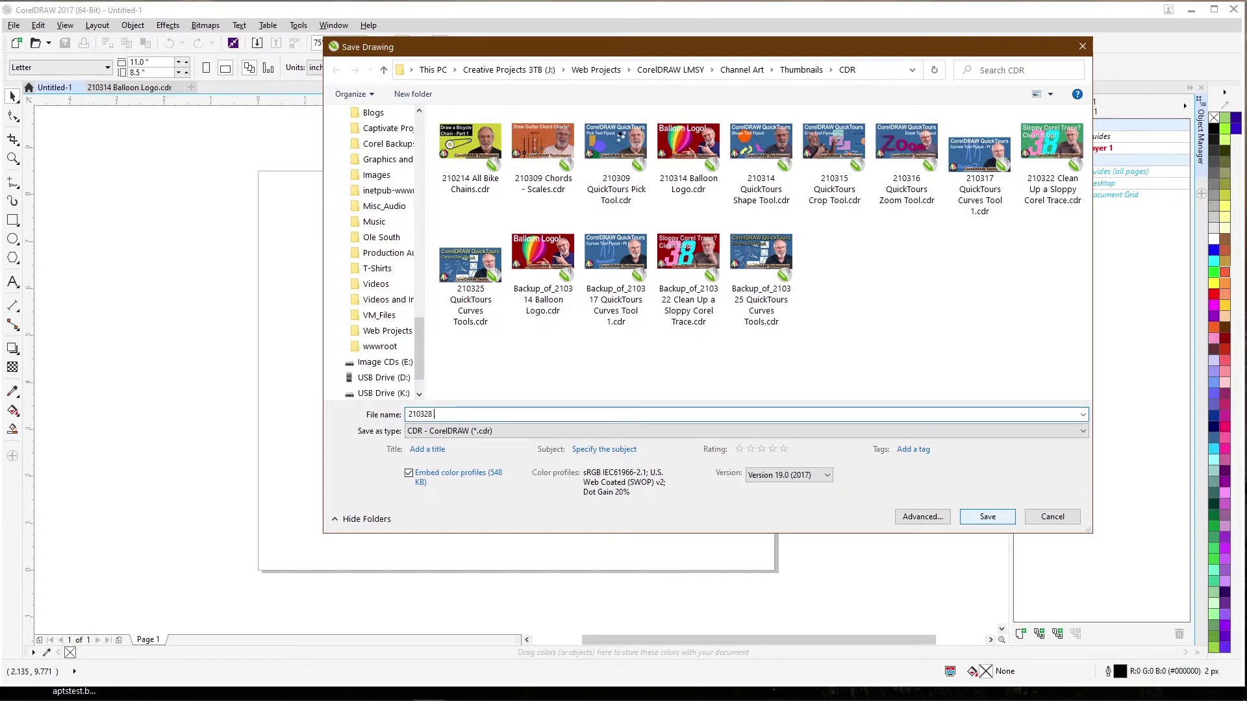
{"action": "type", "text": " Create Thumbnail"}
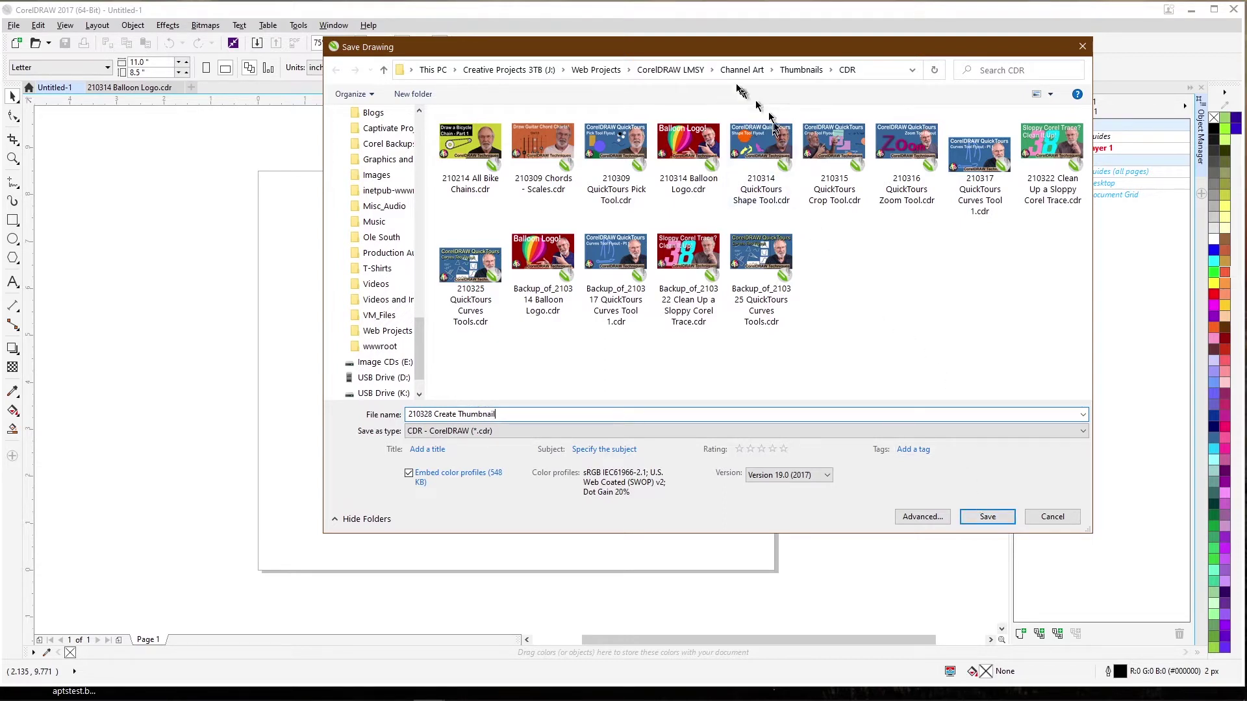
{"action": "left_click", "coordinate": [692, 74]}
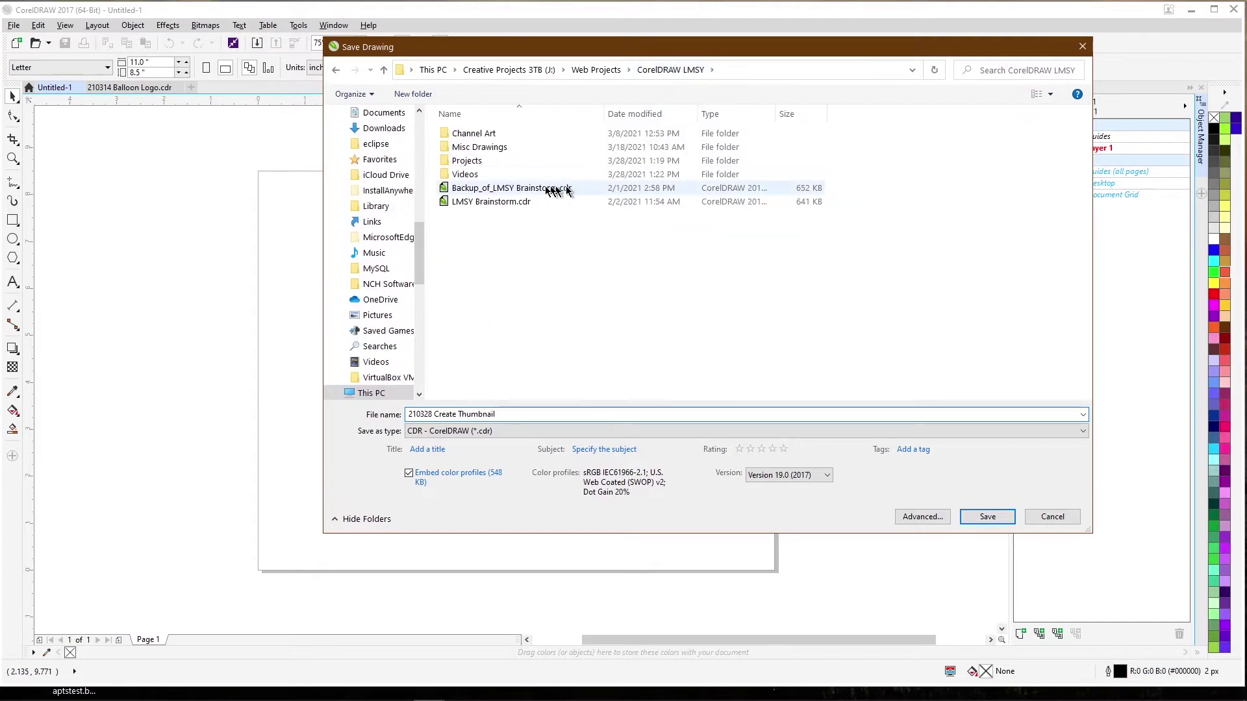
{"action": "double_click", "coordinate": [486, 161]}
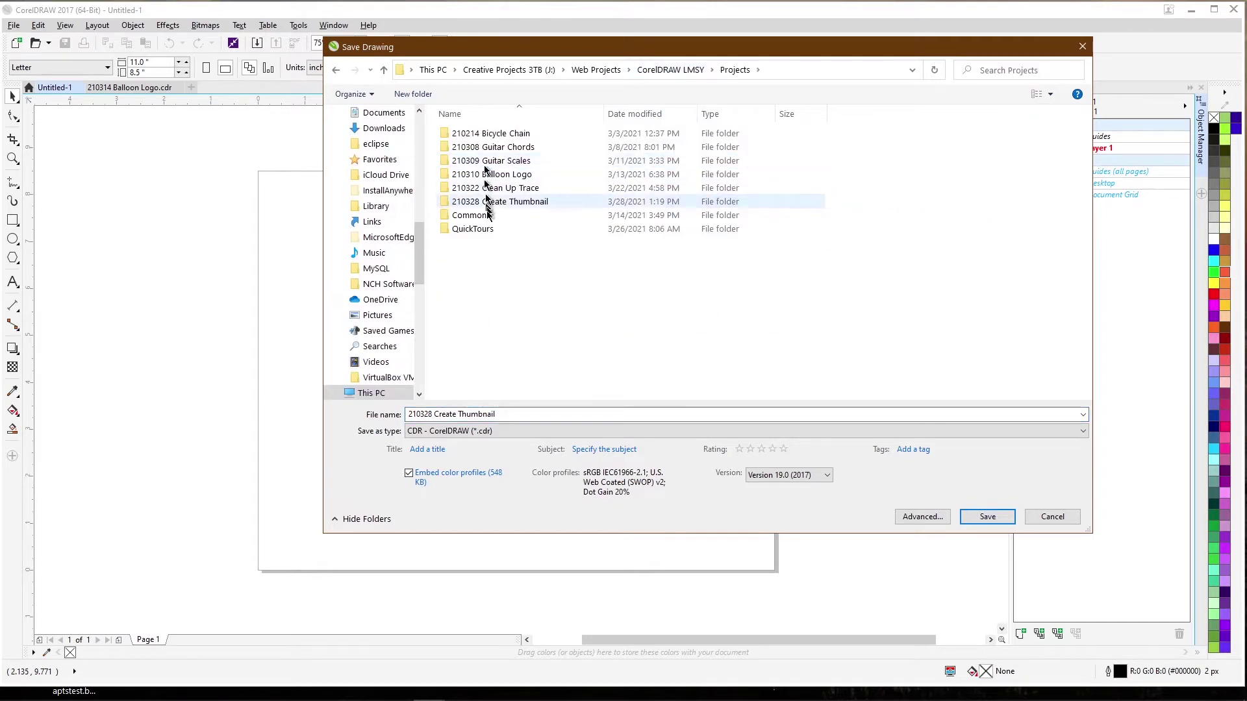
{"action": "double_click", "coordinate": [489, 203]}
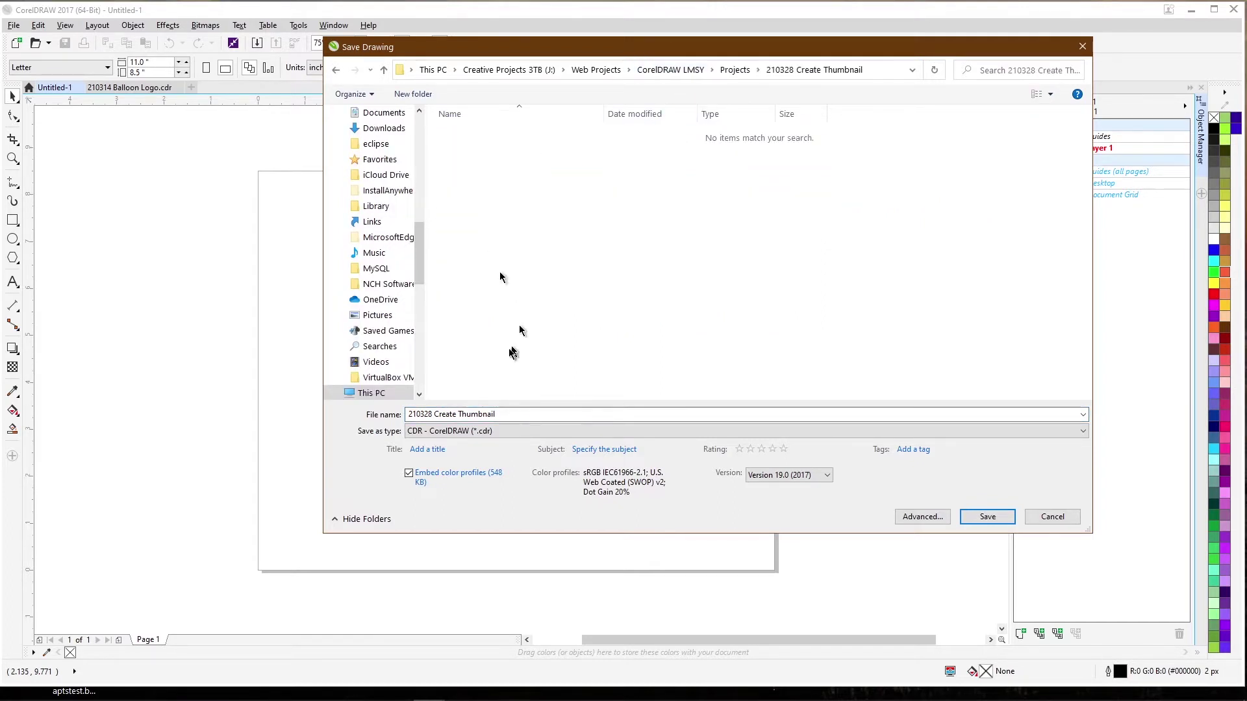
{"action": "left_click", "coordinate": [987, 517]}
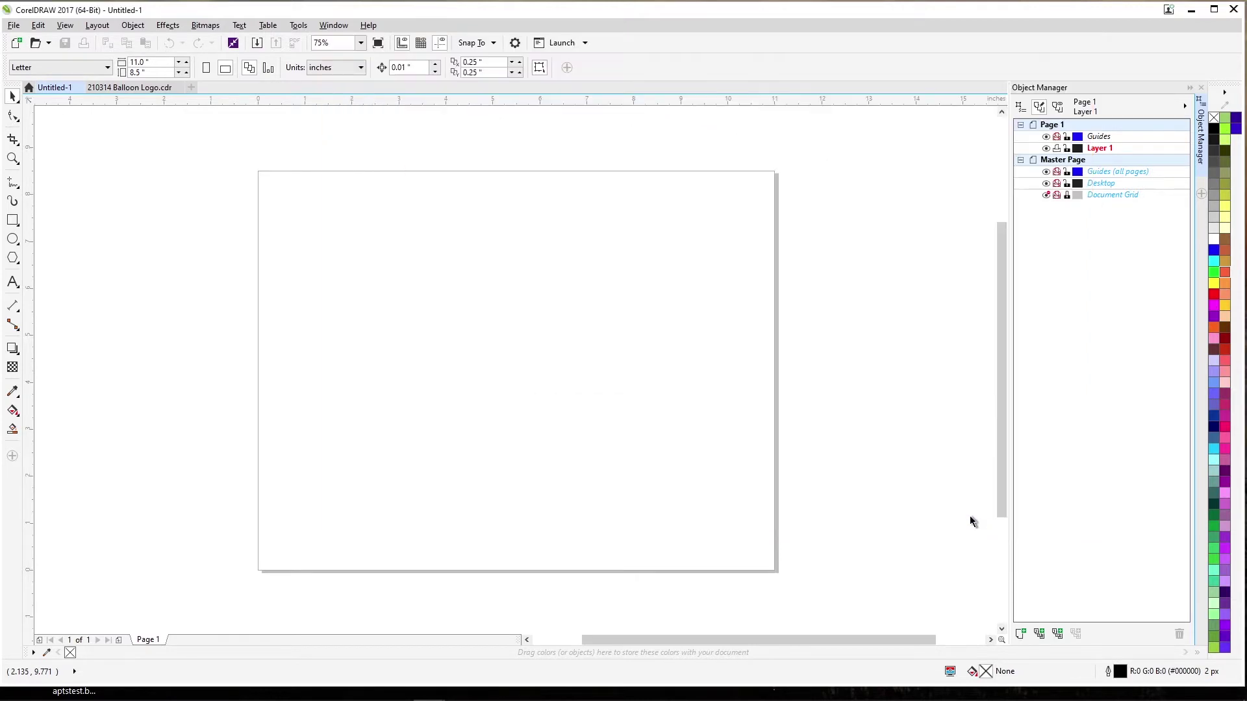
Examine the Logo and Image layer contents and the PowerClip Rectangle in the 210314 Balloon Logo.cdr document
{"action": "left_click", "coordinate": [179, 89]}
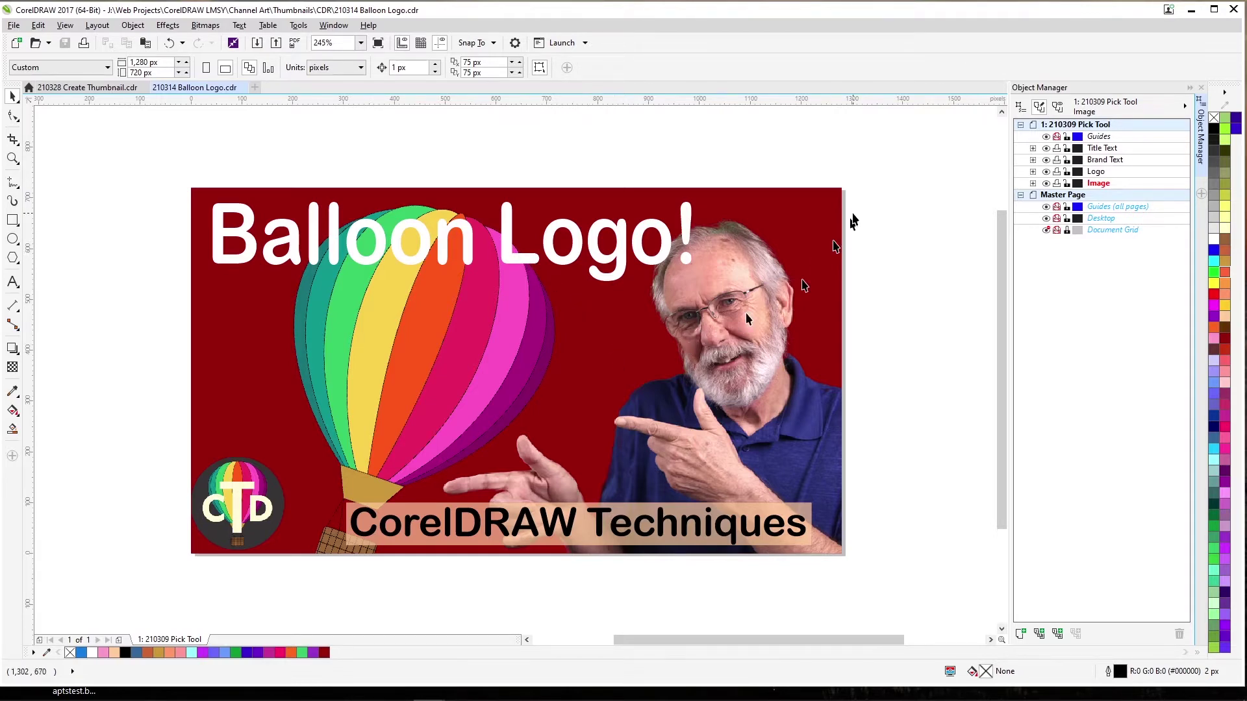
{"action": "left_click", "coordinate": [1032, 172]}
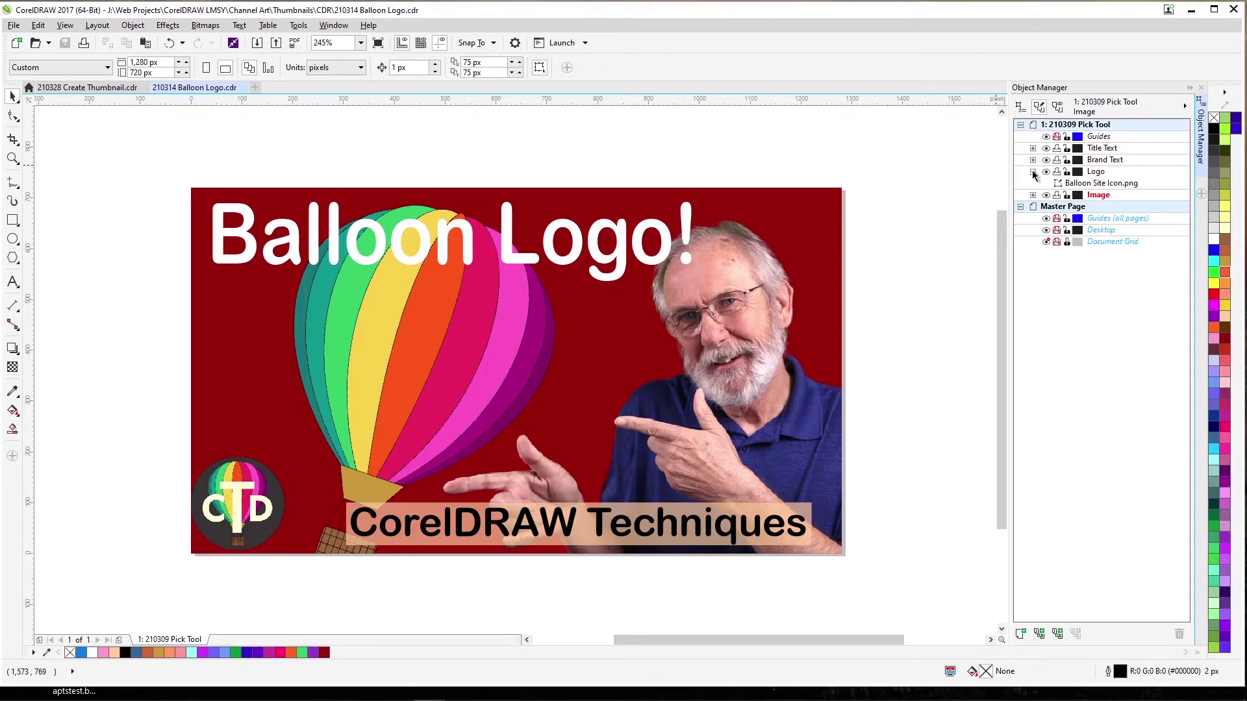
{"action": "left_click", "coordinate": [1033, 194]}
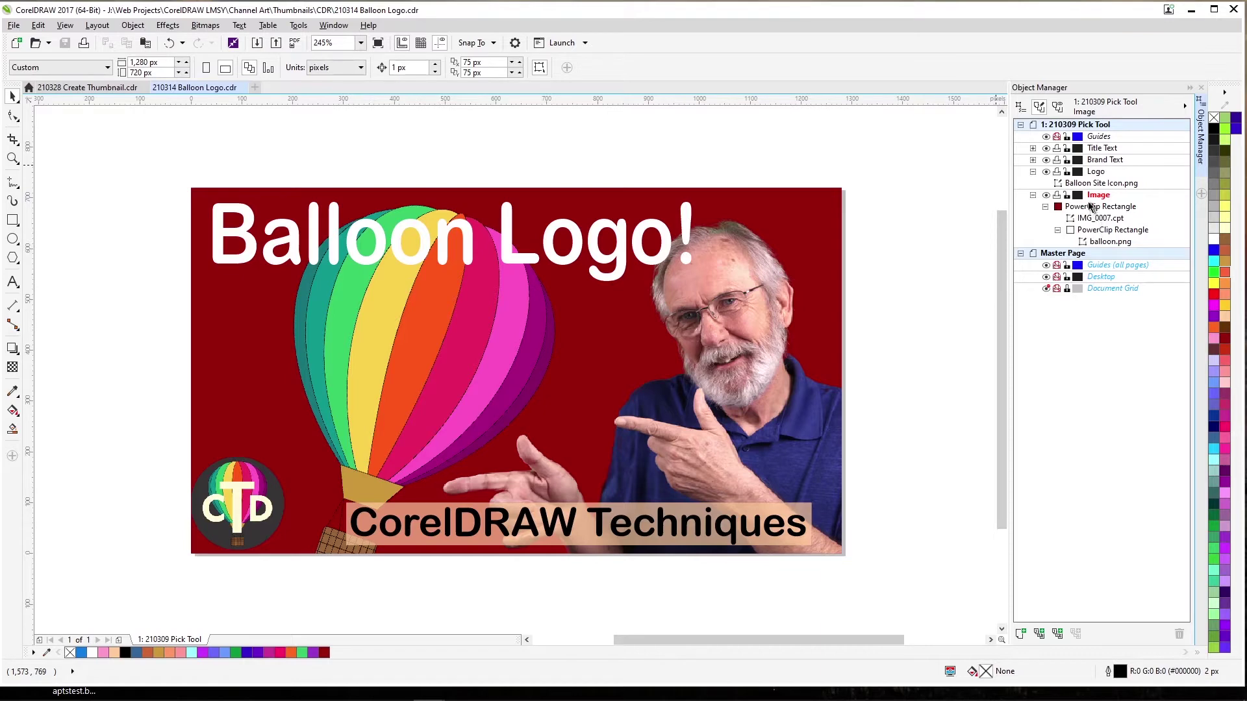
{"action": "left_click", "coordinate": [1090, 207]}
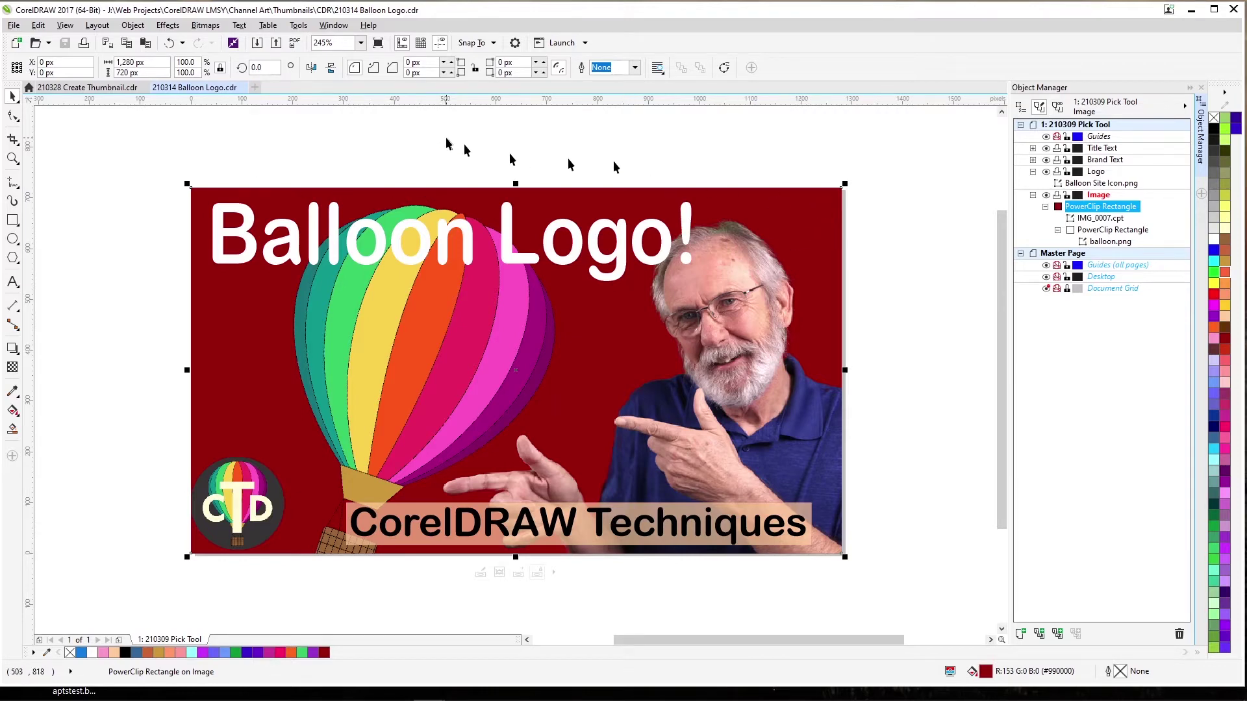
Return to the 210328 Create Thumbnail document and rename Layer 1 as Images
{"action": "left_click", "coordinate": [104, 88]}
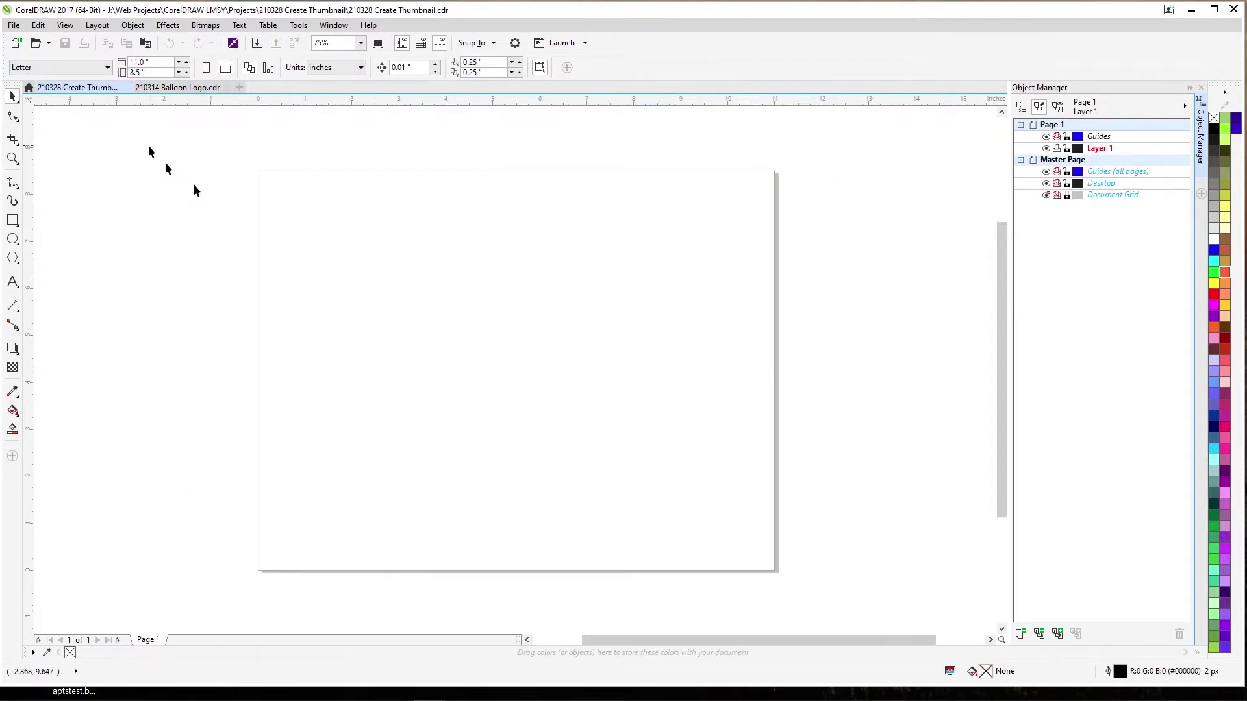
{"action": "double_click", "coordinate": [1103, 148]}
{"action": "right_click", "coordinate": [1103, 149]}
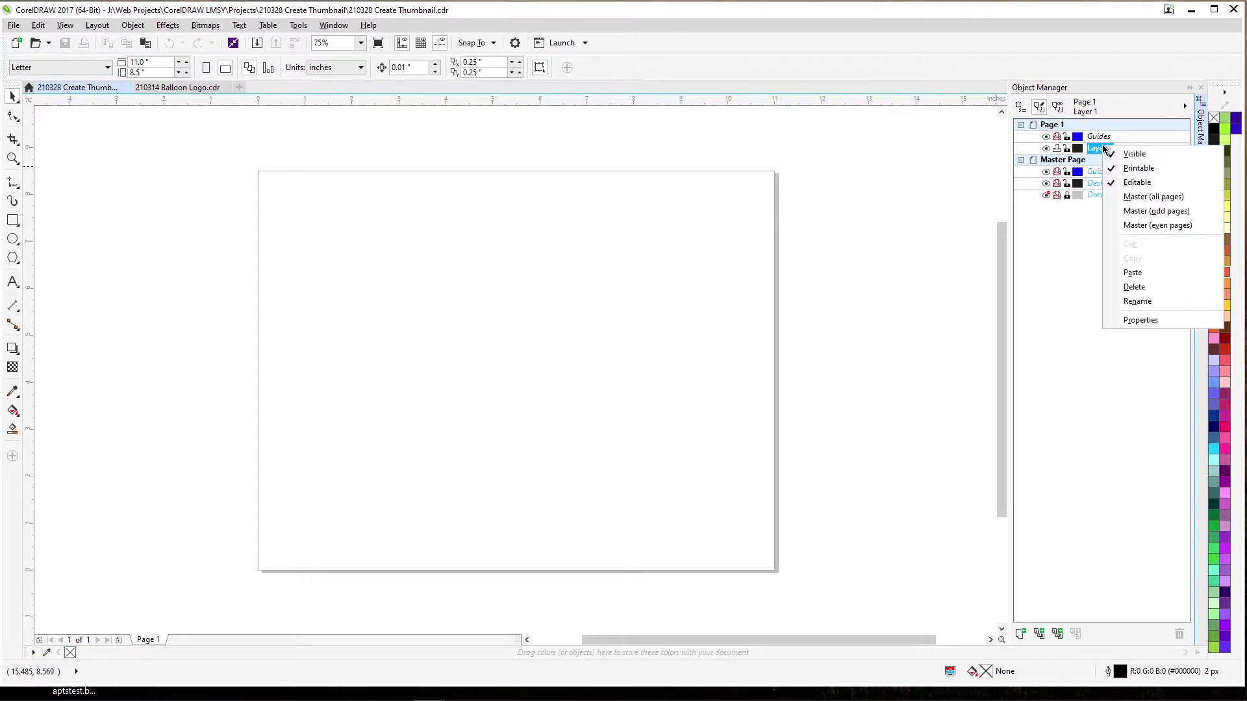
{"action": "left_click", "coordinate": [1160, 302]}
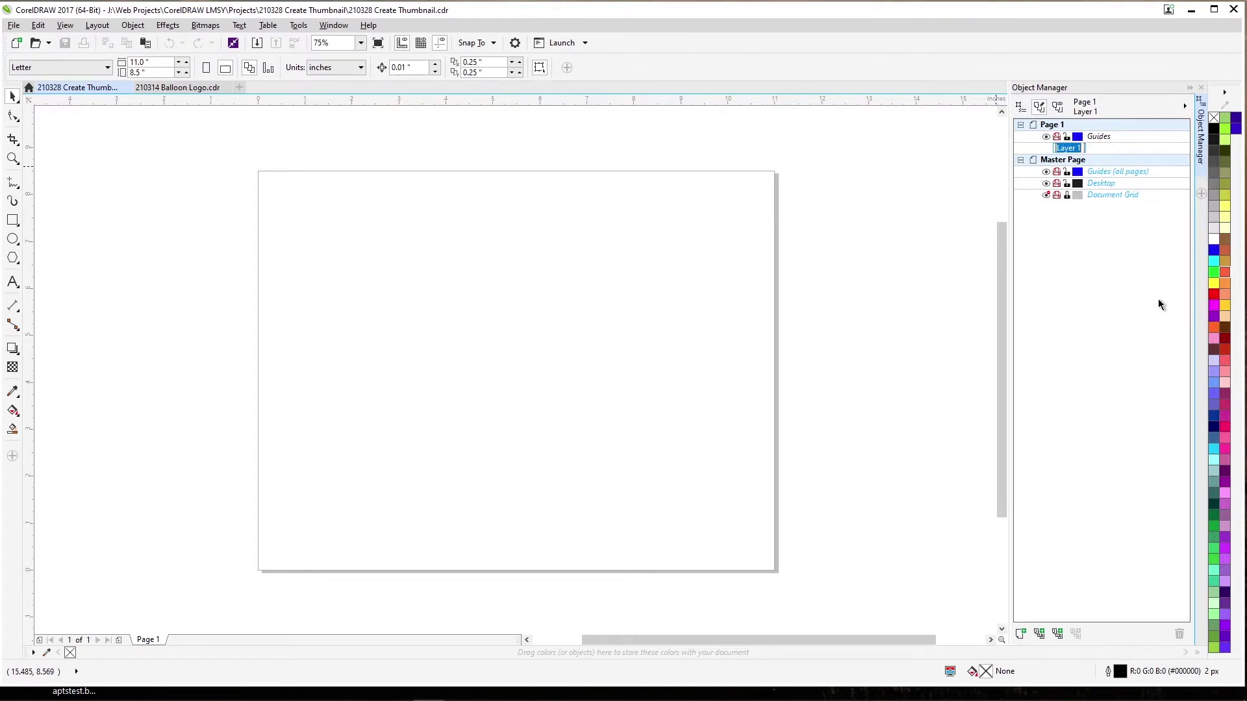
{"action": "type", "text": "Images"}
{"action": "key", "text": "Return"}
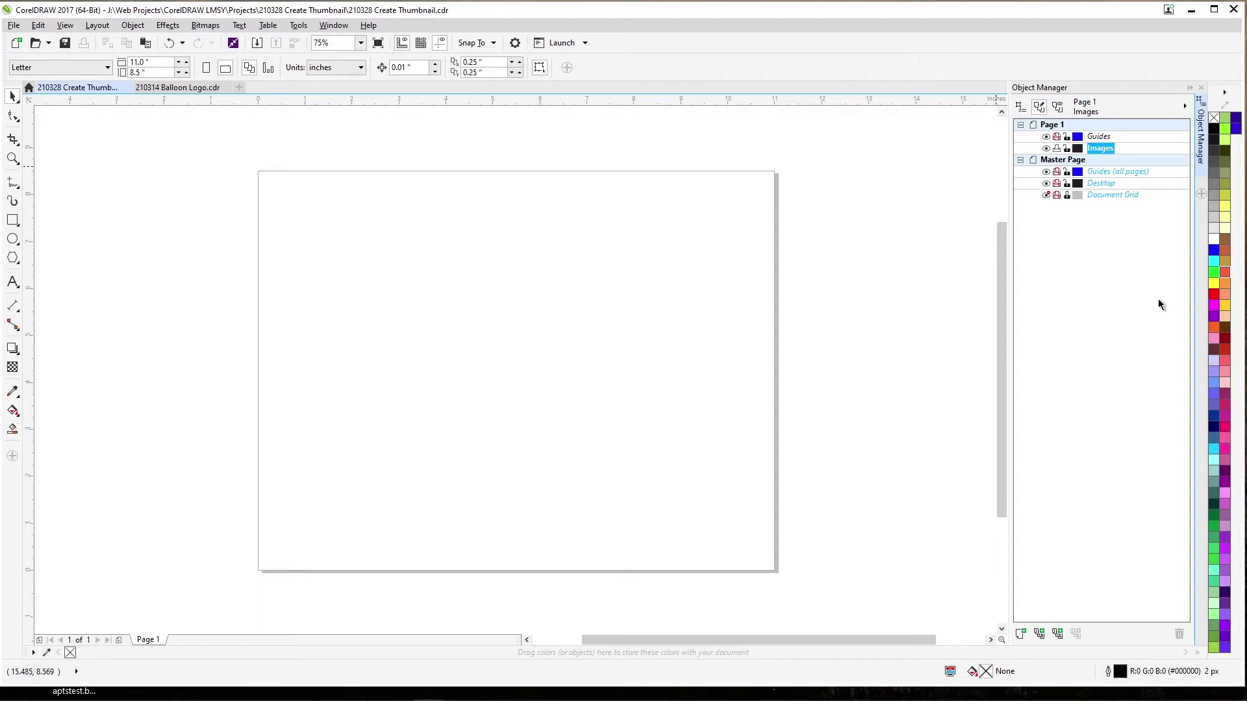
Add two new layers above Images, named Logo and Brand Text
{"action": "left_click", "coordinate": [1021, 634]}
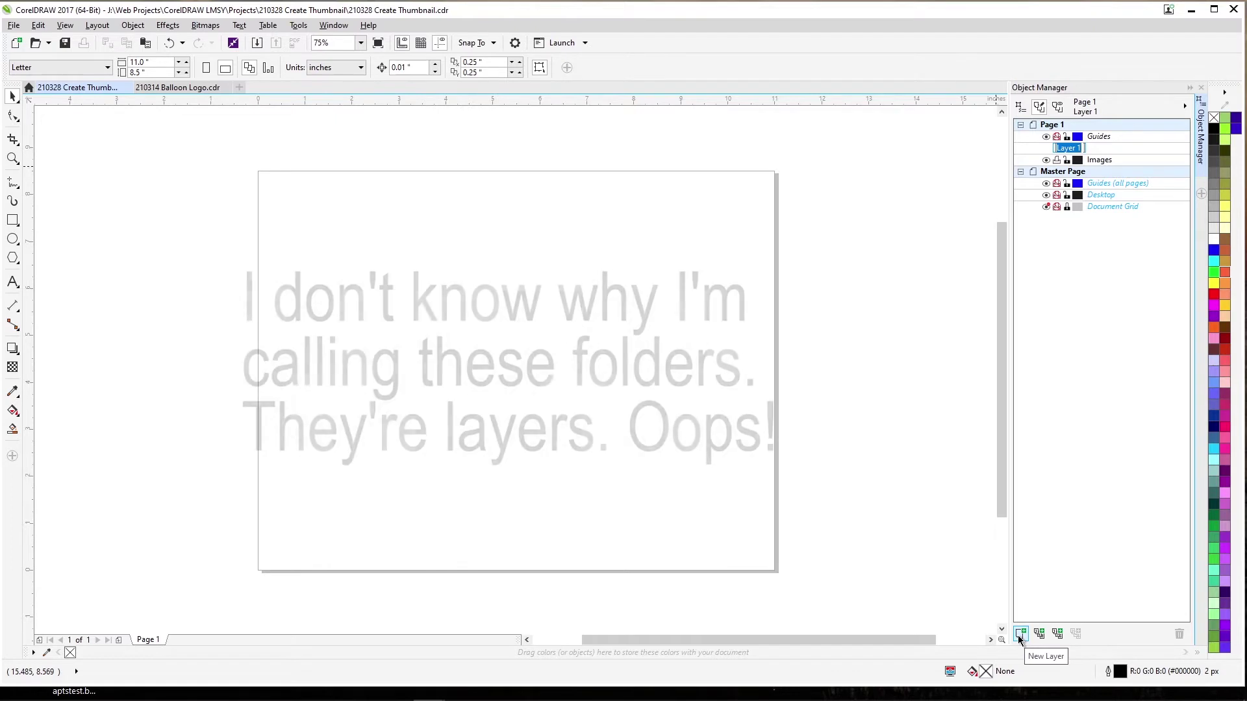
{"action": "type", "text": "Logo"}
{"action": "key", "text": "Return"}
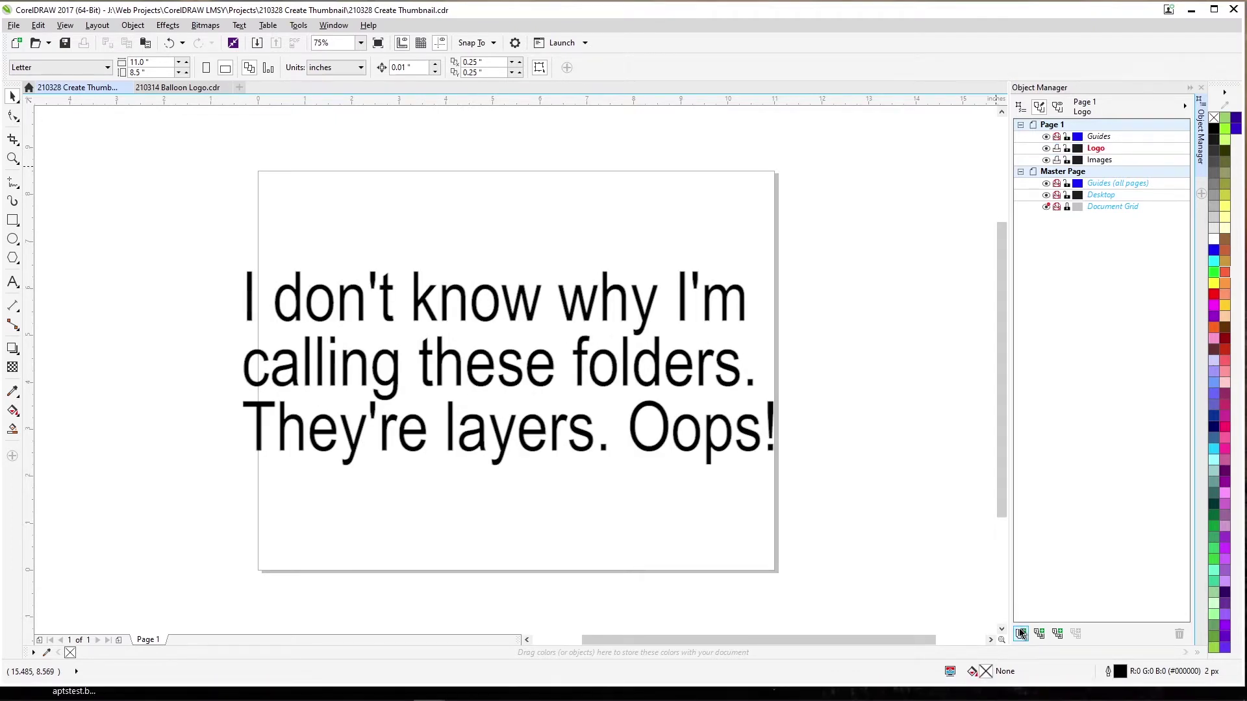
{"action": "left_click", "coordinate": [1021, 633]}
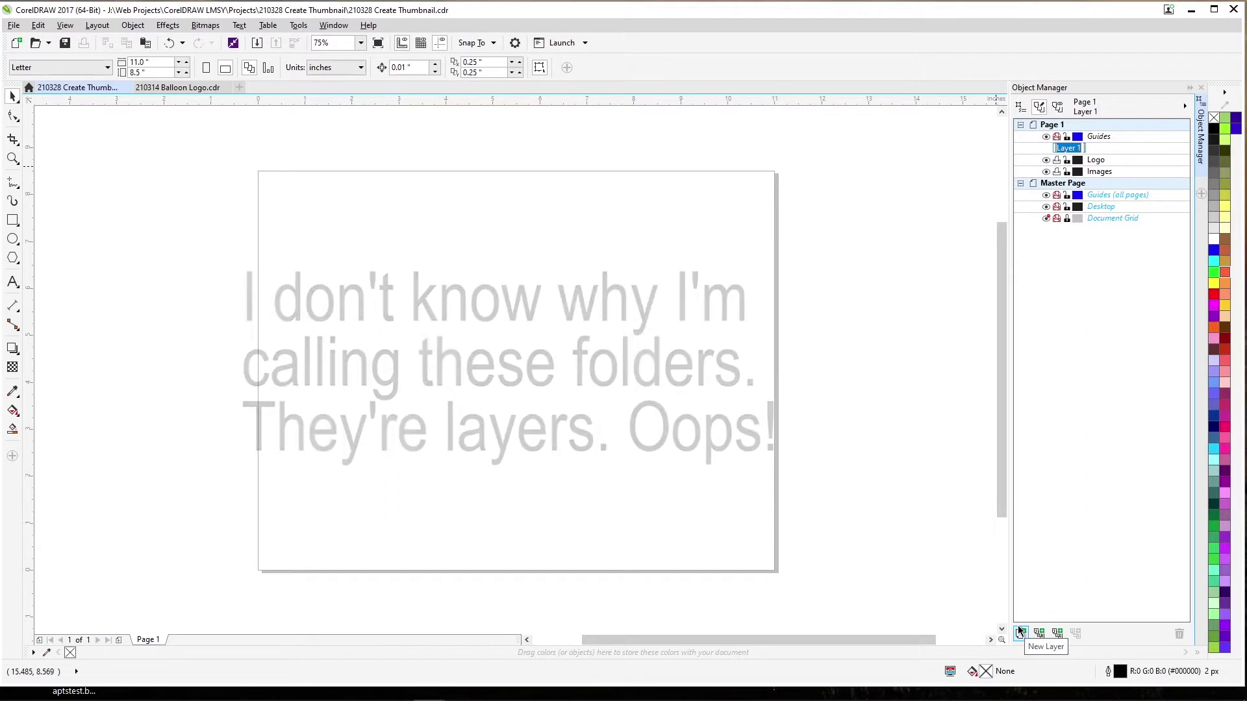
{"action": "type", "text": "Brand Tex"}
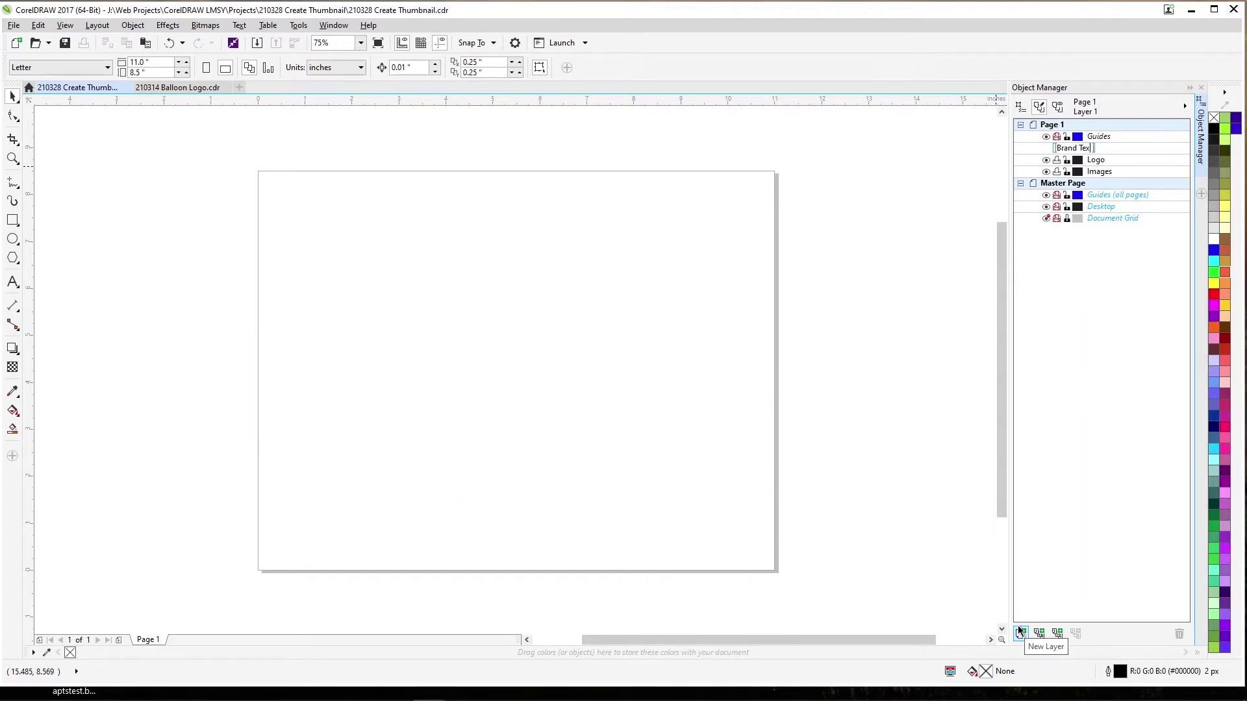
{"action": "type", "text": "t"}
{"action": "key", "text": "Return"}
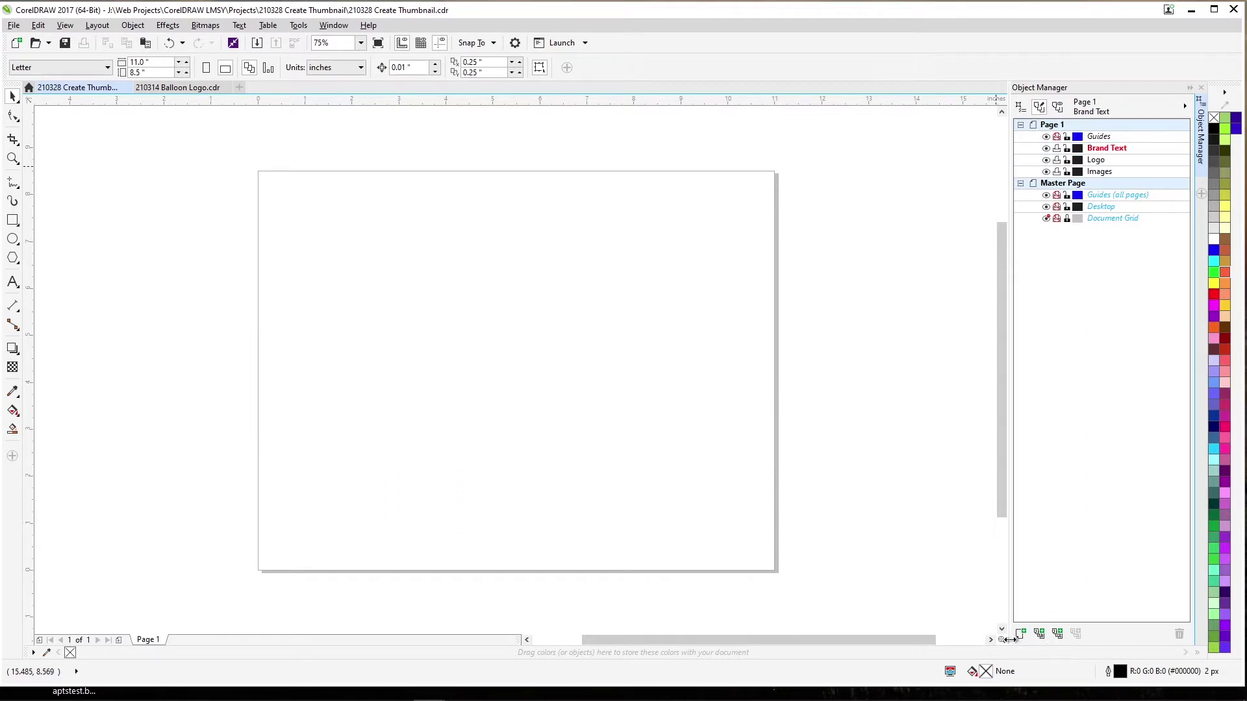
Add a new layer named Title above Brand Text, and make Images the active layer
{"action": "mouse_move", "coordinate": [974, 699]}
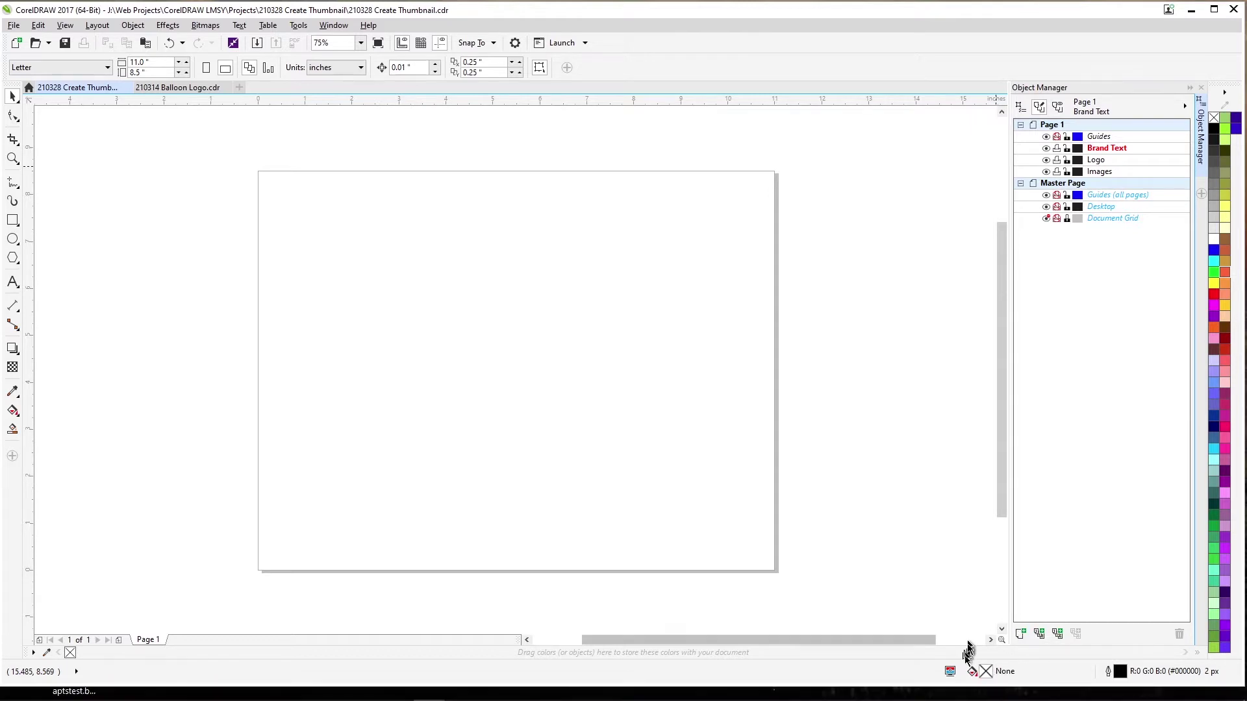
{"action": "left_click", "coordinate": [1021, 635]}
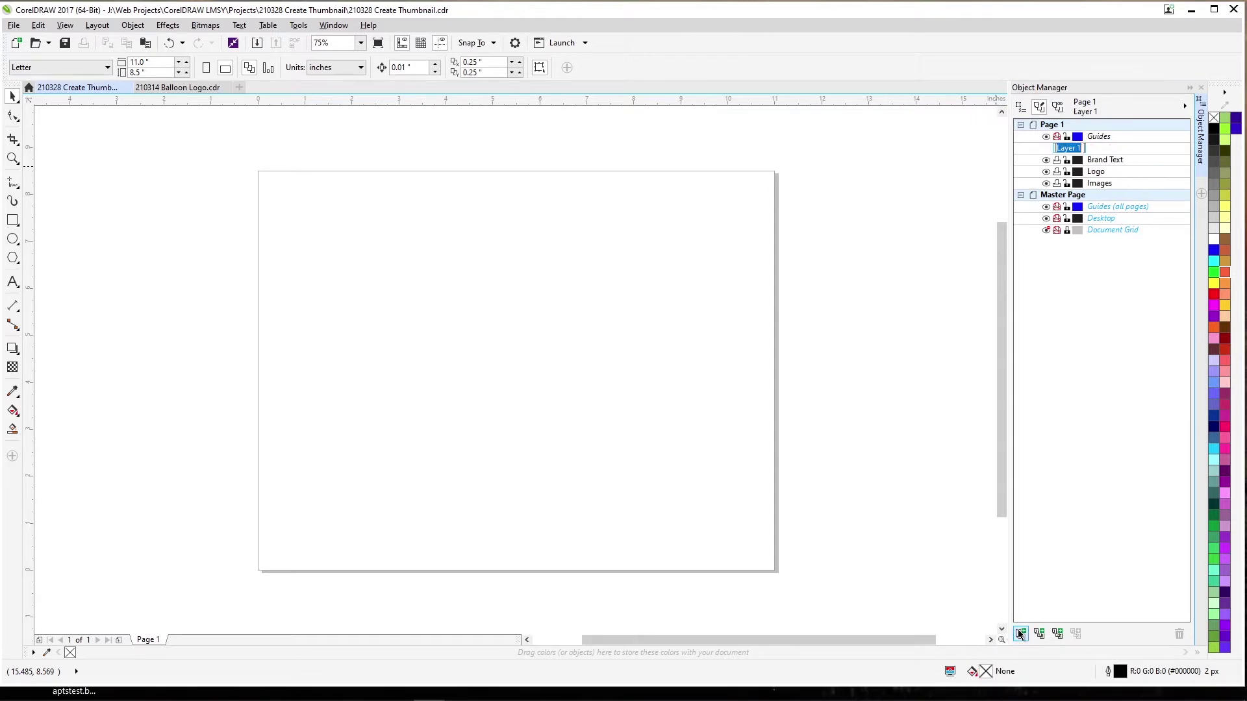
{"action": "type", "text": "Title"}
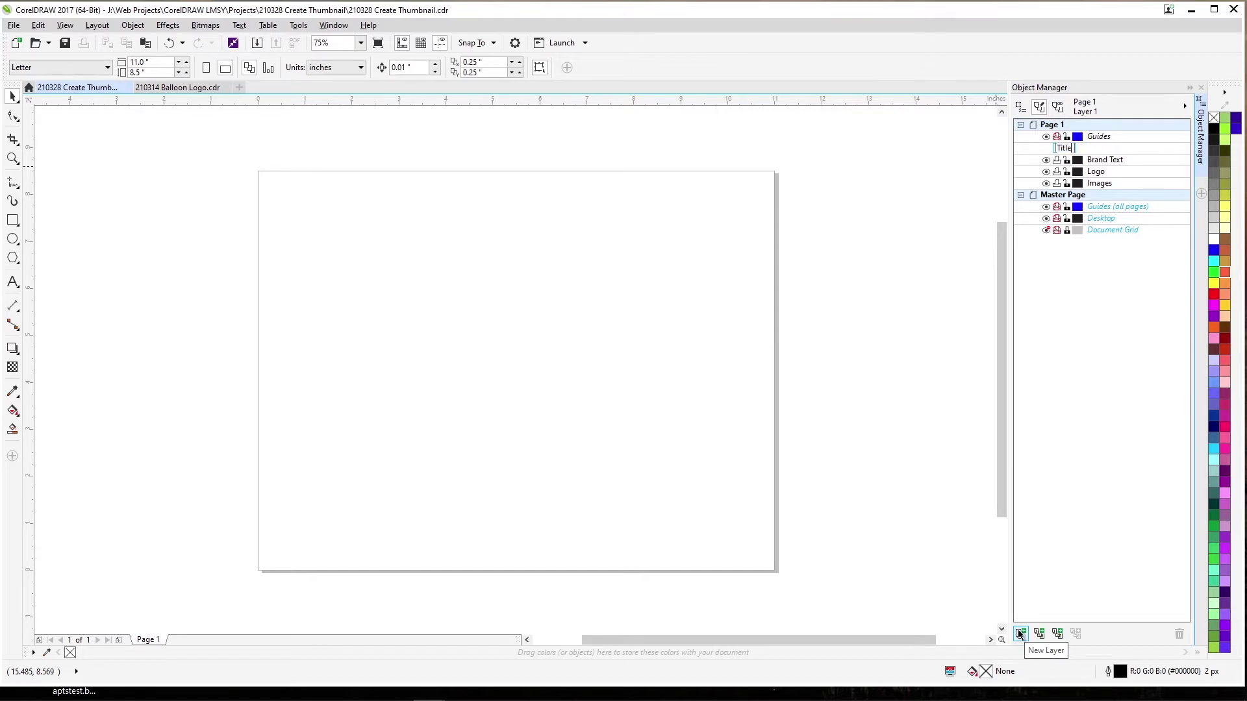
{"action": "key", "text": "Return"}
{"action": "left_click", "coordinate": [1100, 184]}
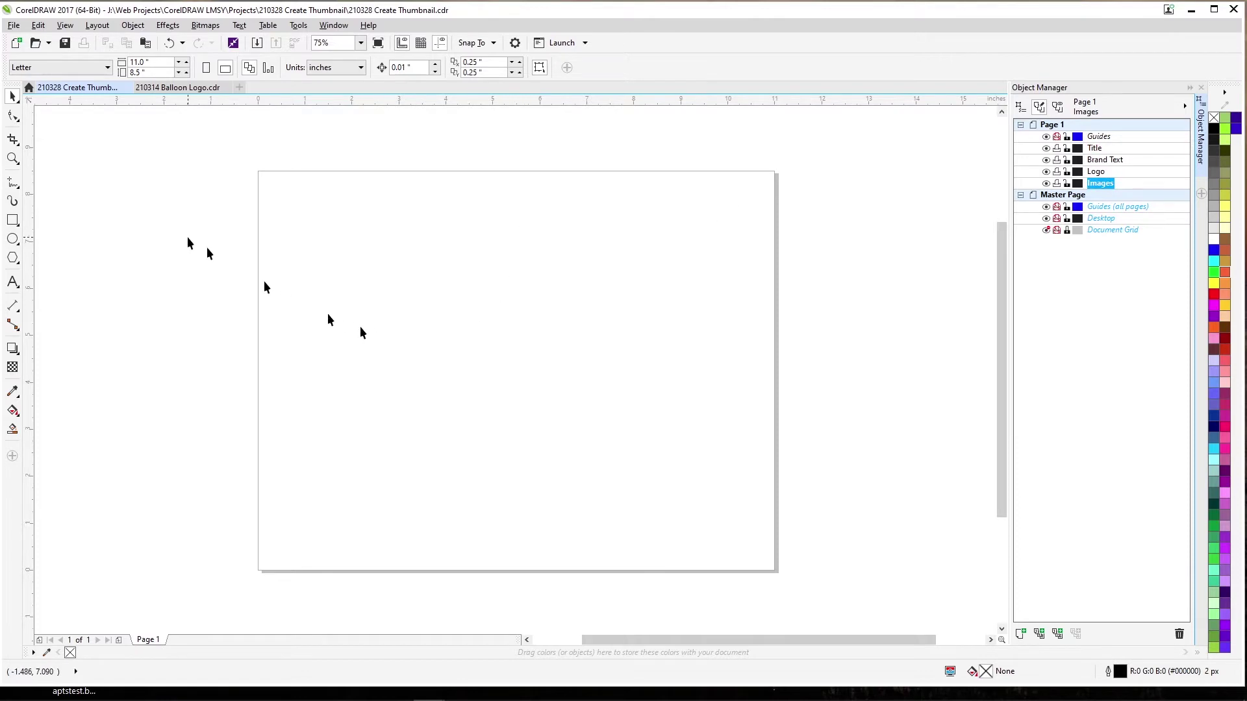
Set the document's page size to 1280 pixels wide by 720 pixels high
{"action": "left_click", "coordinate": [96, 26]}
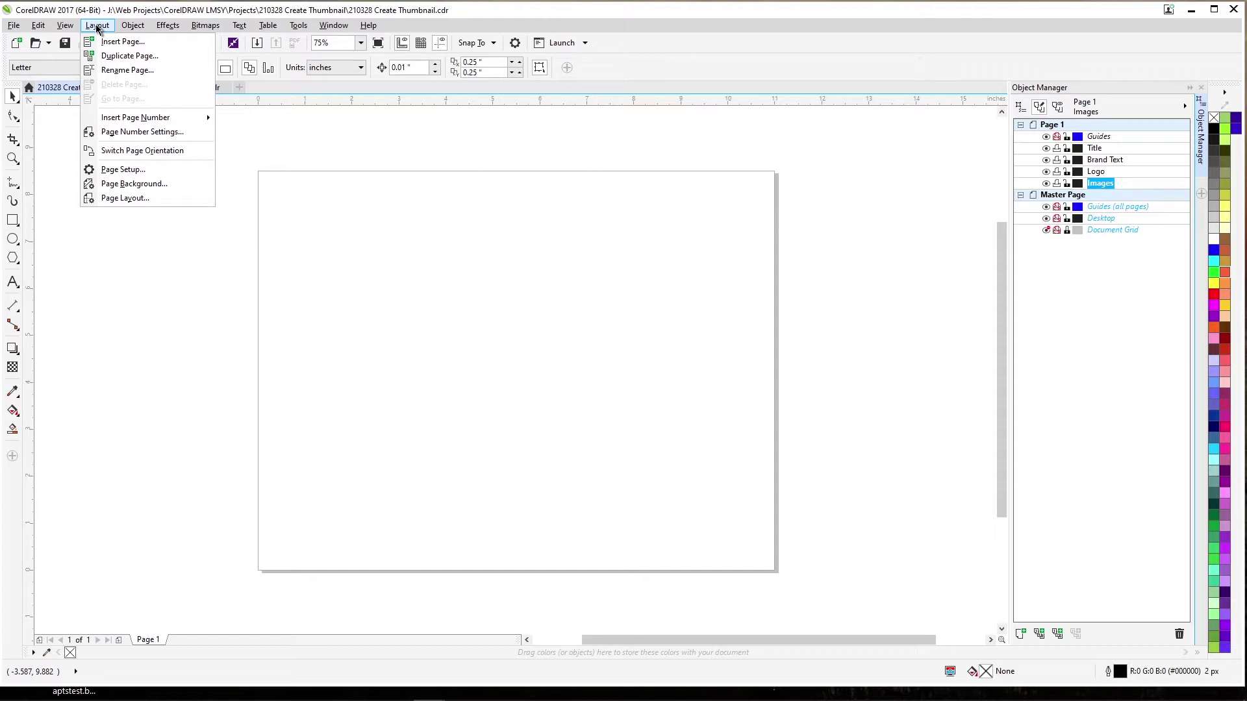
{"action": "left_click", "coordinate": [124, 170]}
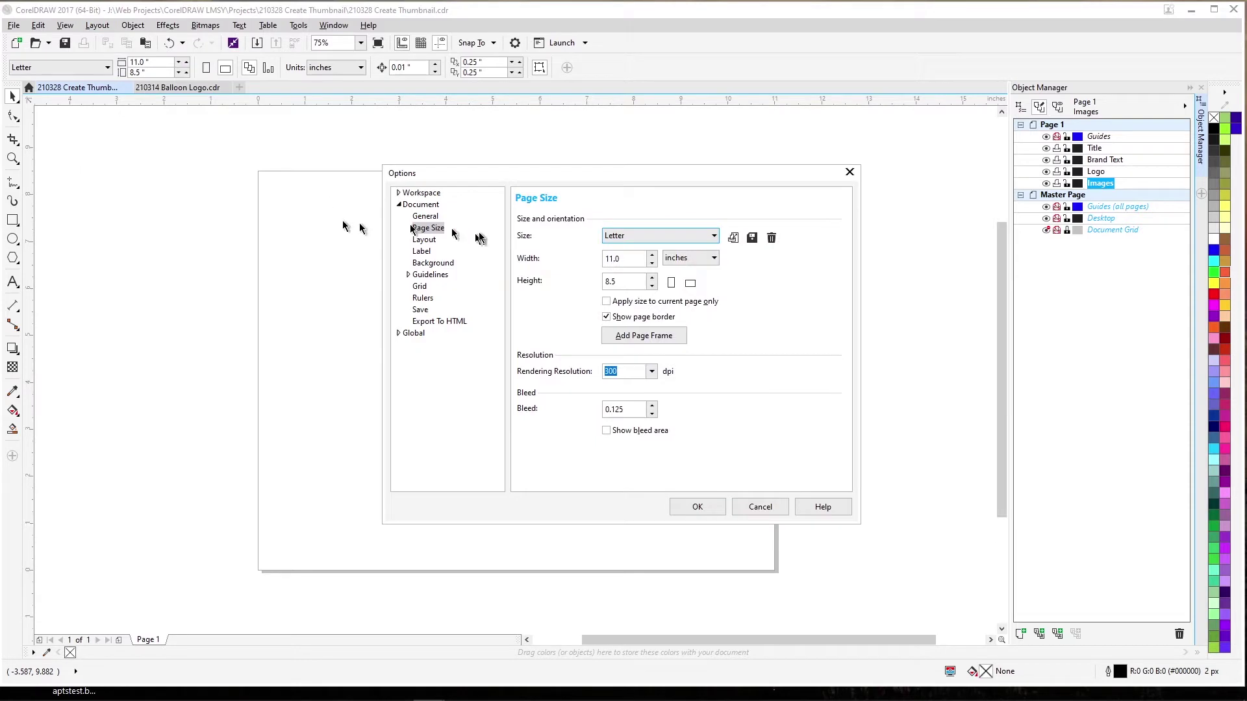
{"action": "left_click", "coordinate": [664, 258]}
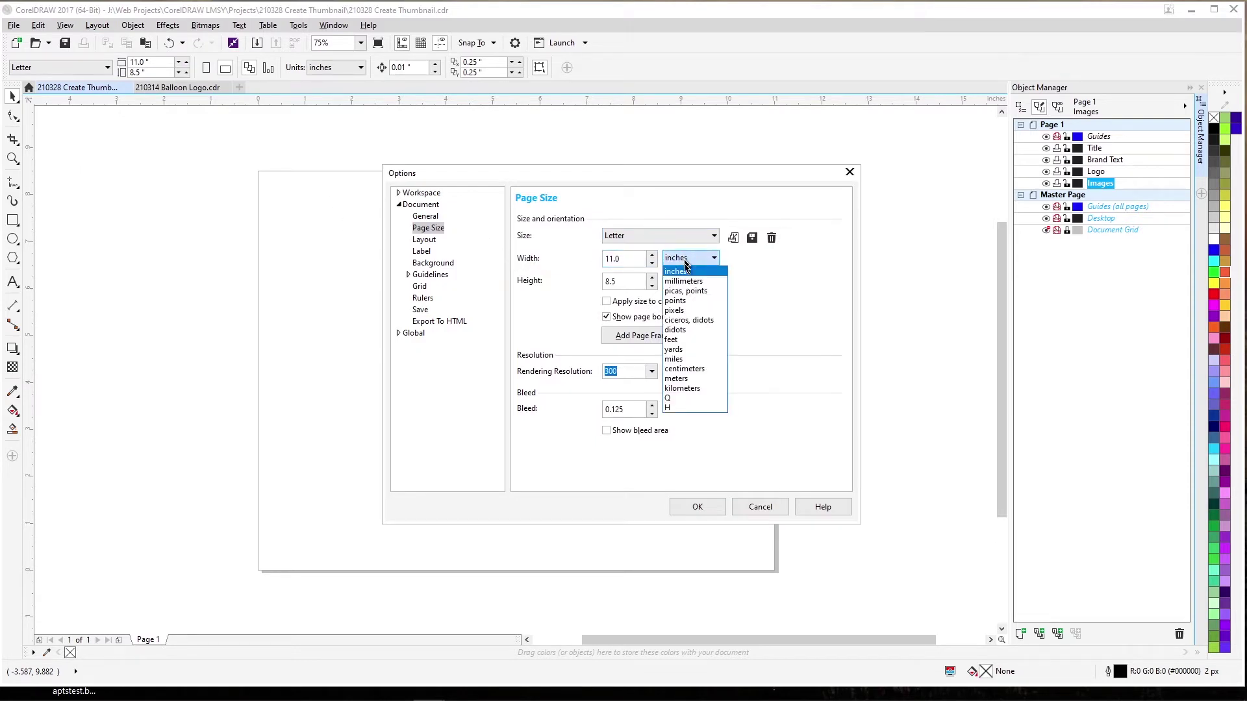
{"action": "left_click", "coordinate": [688, 310]}
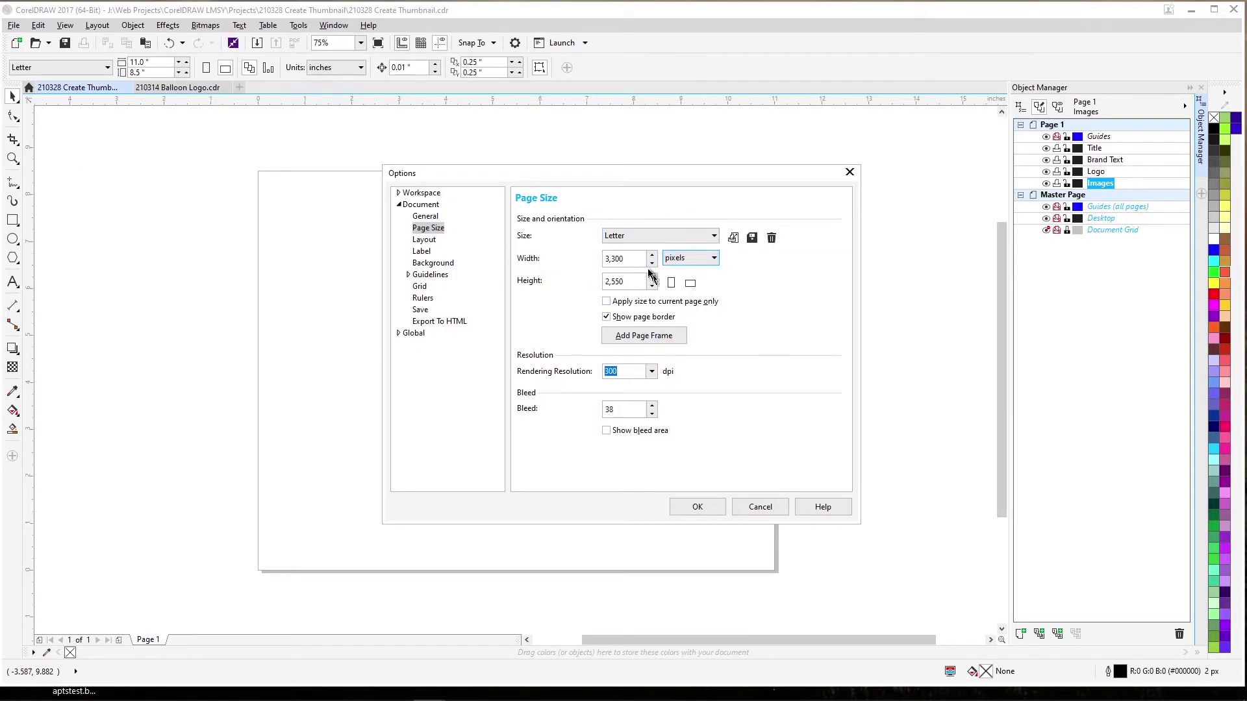
{"action": "left_click", "coordinate": [627, 259]}
{"action": "type", "text": "1280"}
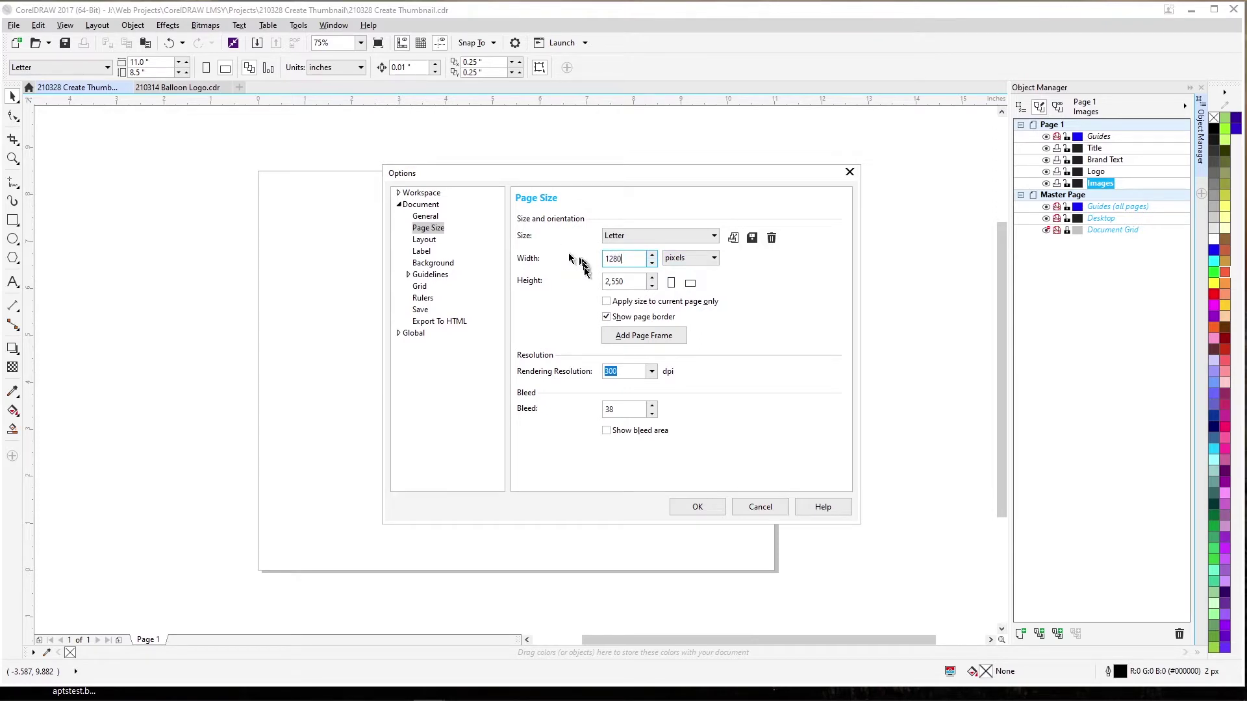
{"action": "left_click", "coordinate": [623, 281]}
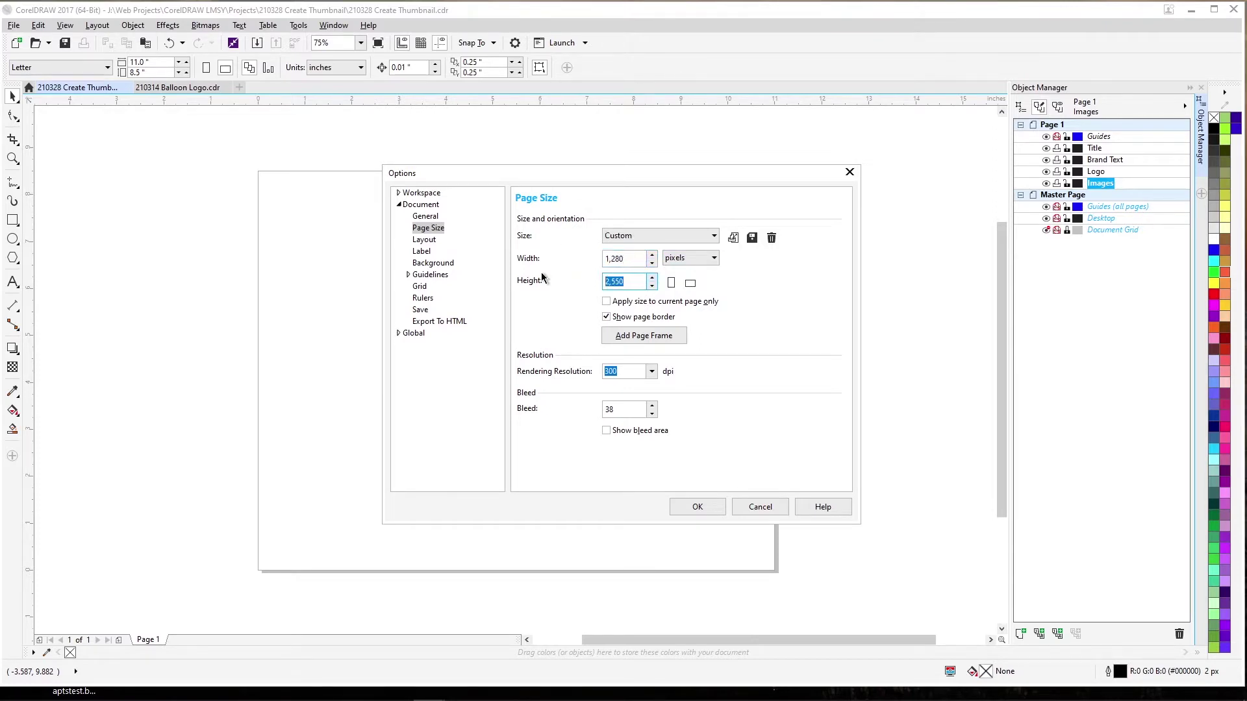
{"action": "type", "text": "720"}
{"action": "key", "text": "Return"}
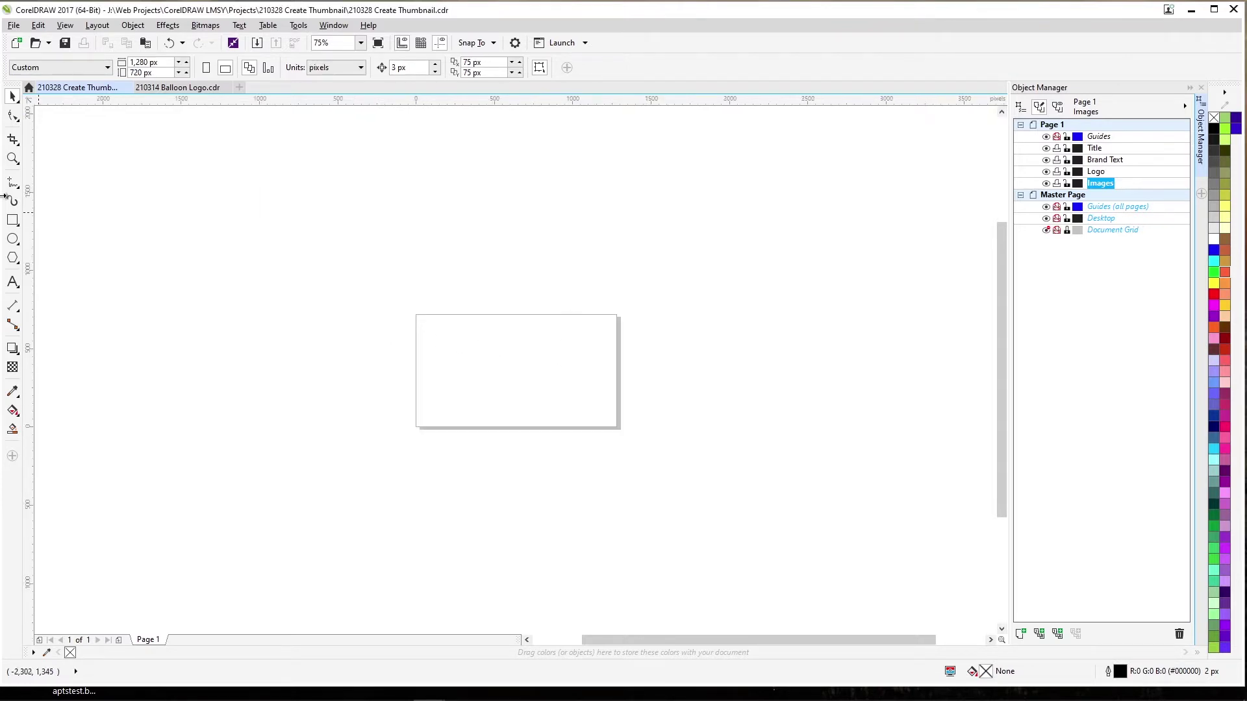
Add a 1280 x 720 px rectangle covering the whole page on the Images layer
{"action": "left_click", "coordinate": [15, 157]}
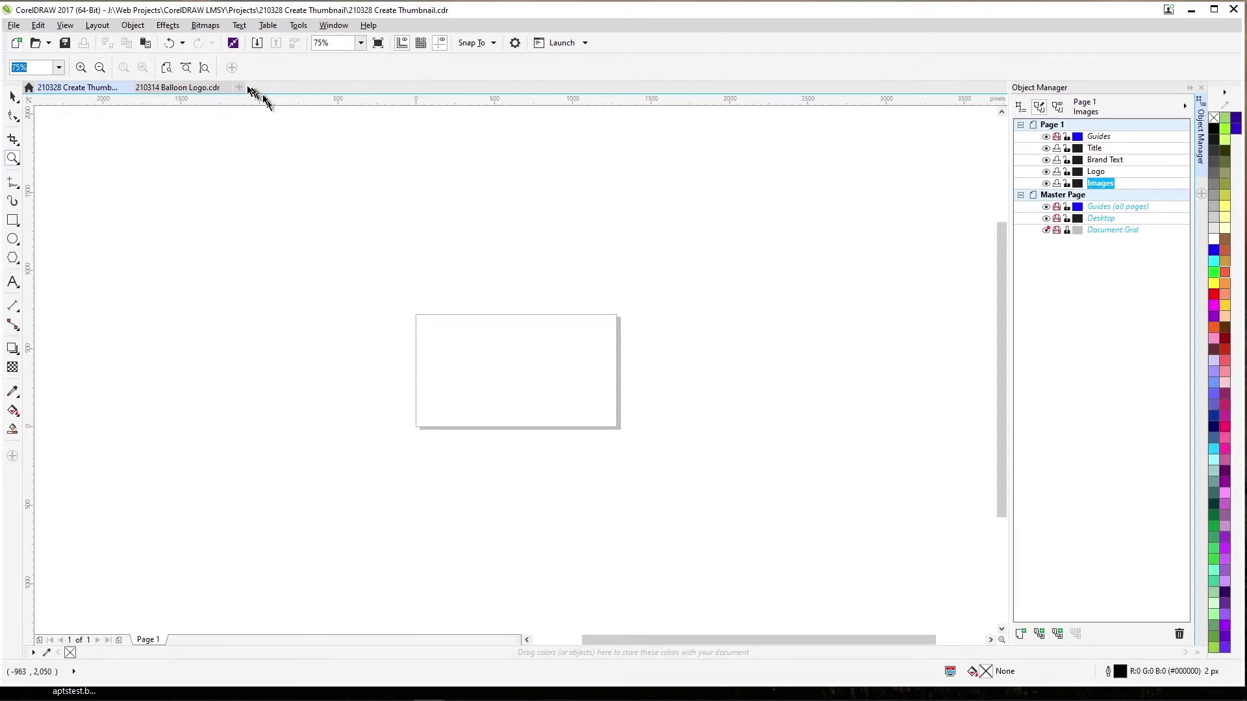
{"action": "left_click", "coordinate": [167, 68]}
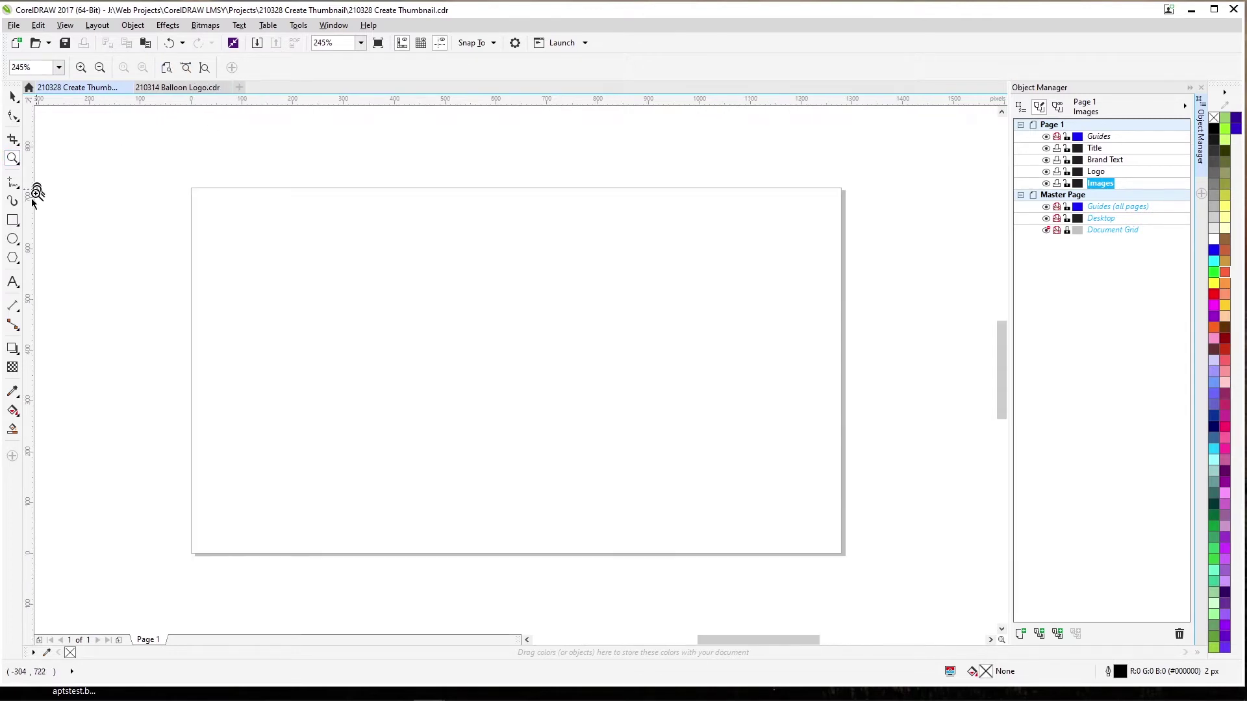
{"action": "left_click", "coordinate": [12, 222]}
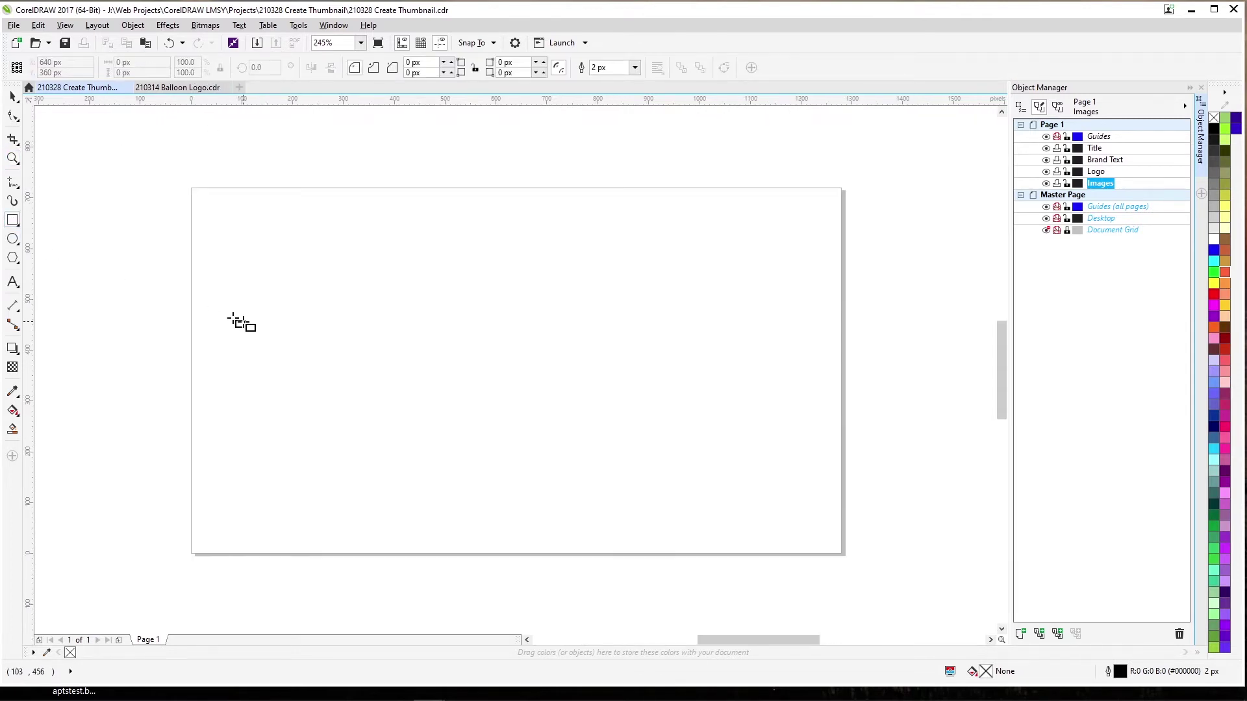
{"action": "double_click", "coordinate": [11, 222]}
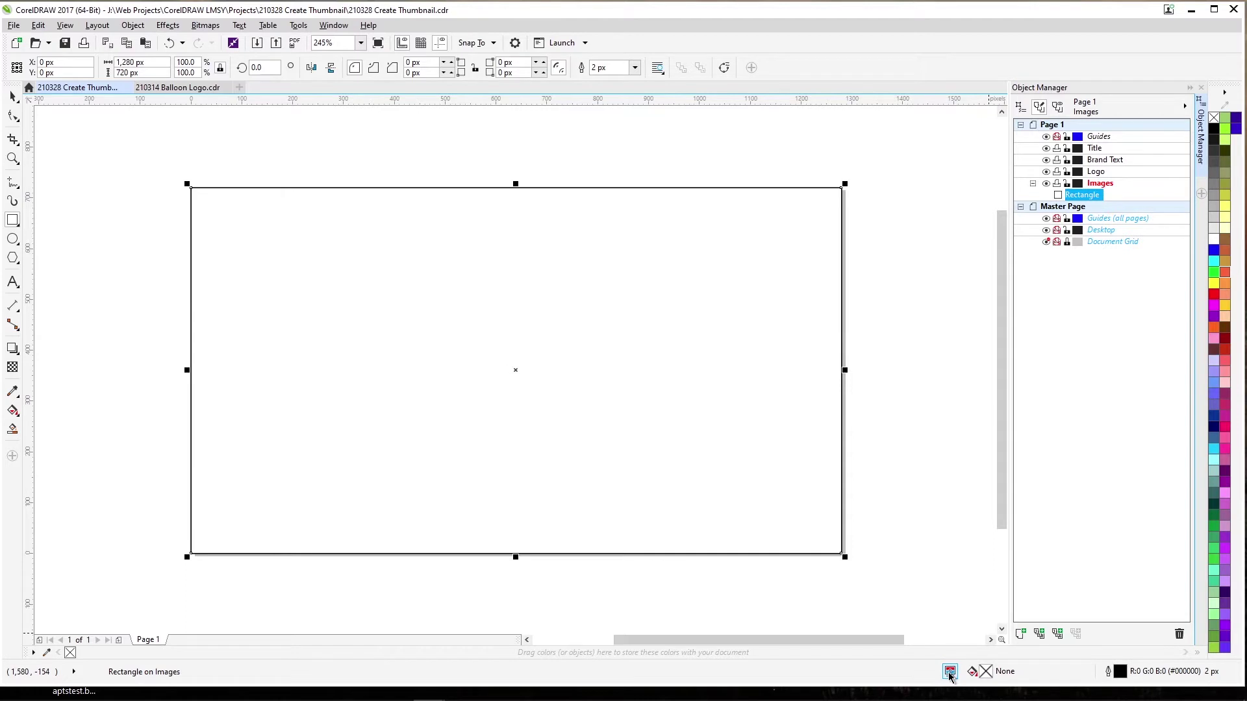
Give the page-sized rectangle a uniform fill with the hex color #990000
{"action": "double_click", "coordinate": [972, 673]}
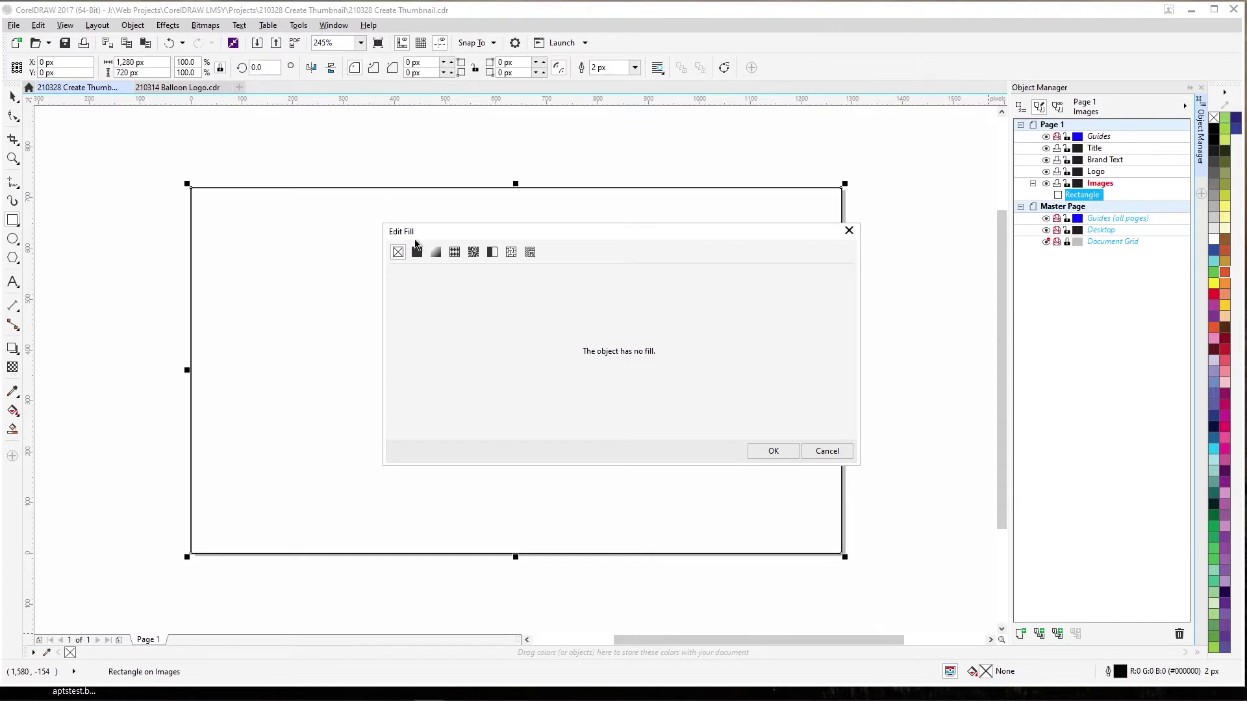
{"action": "left_click", "coordinate": [417, 252]}
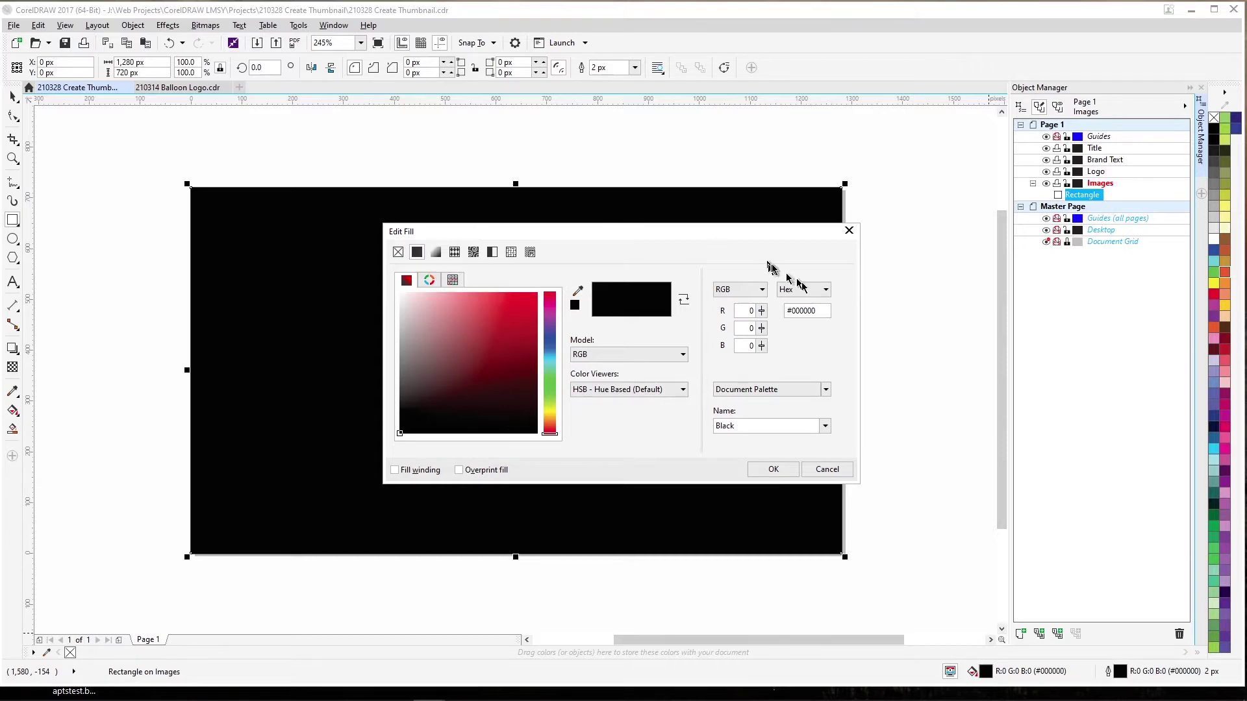
{"action": "left_click", "coordinate": [799, 309]}
{"action": "type", "text": "#"}
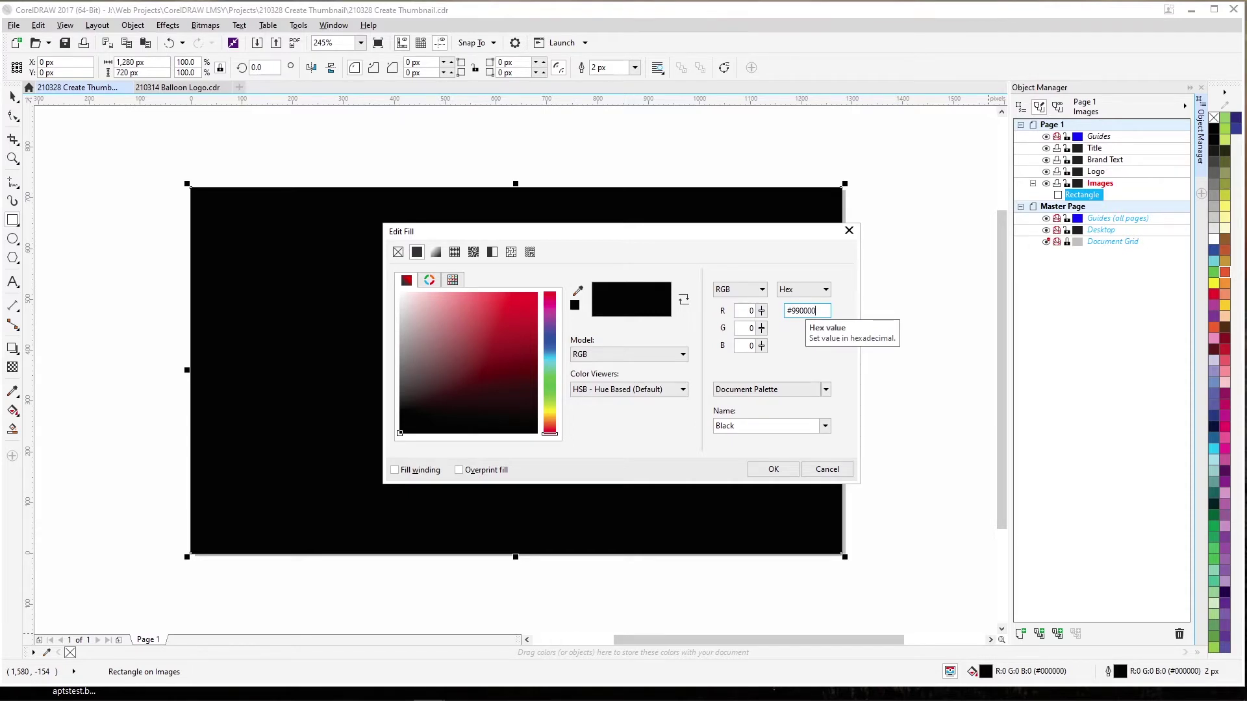
{"action": "key", "text": "Return"}
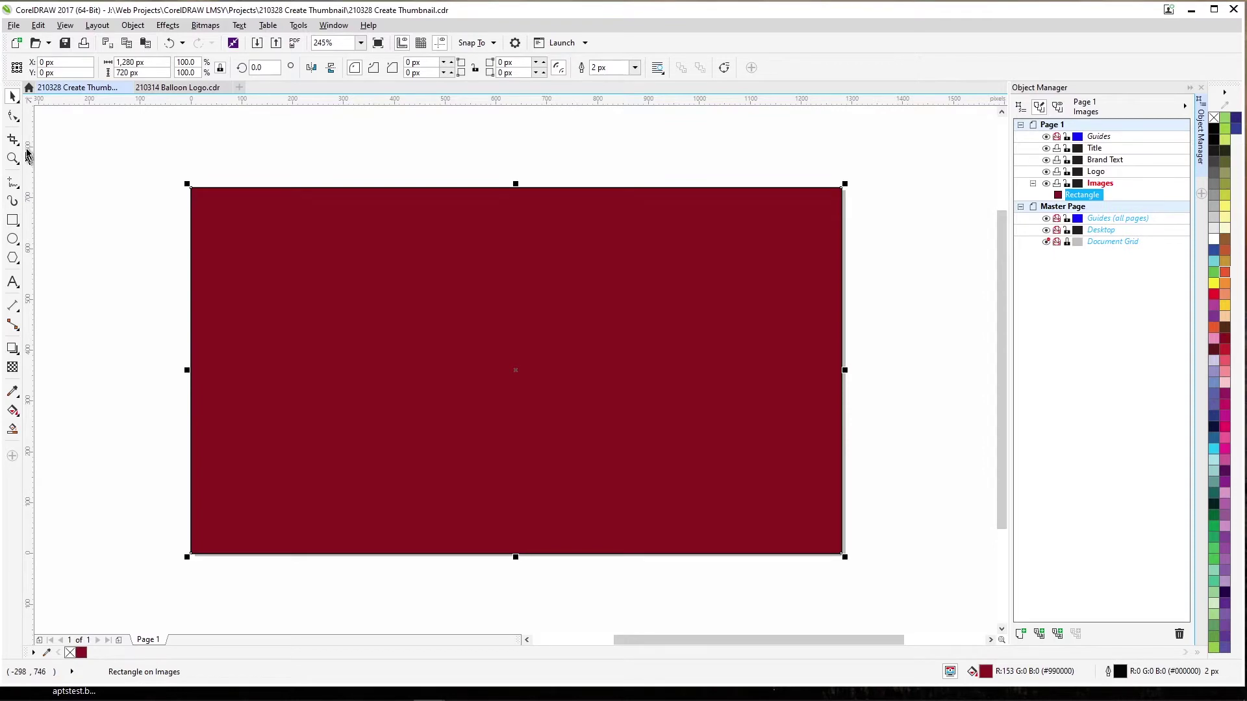
Browse for an image to import in Channel Art > Head Shots > blue vee, showing the files as extra large icons
{"action": "left_click", "coordinate": [14, 26]}
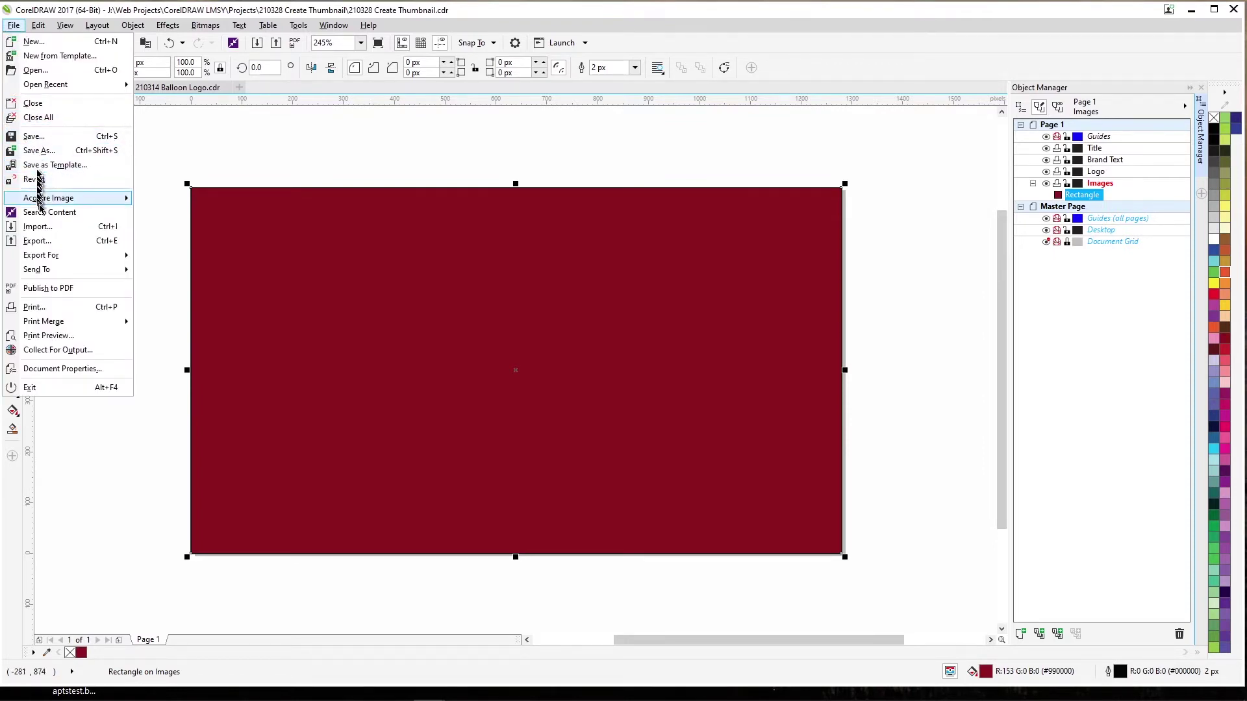
{"action": "left_click", "coordinate": [46, 226]}
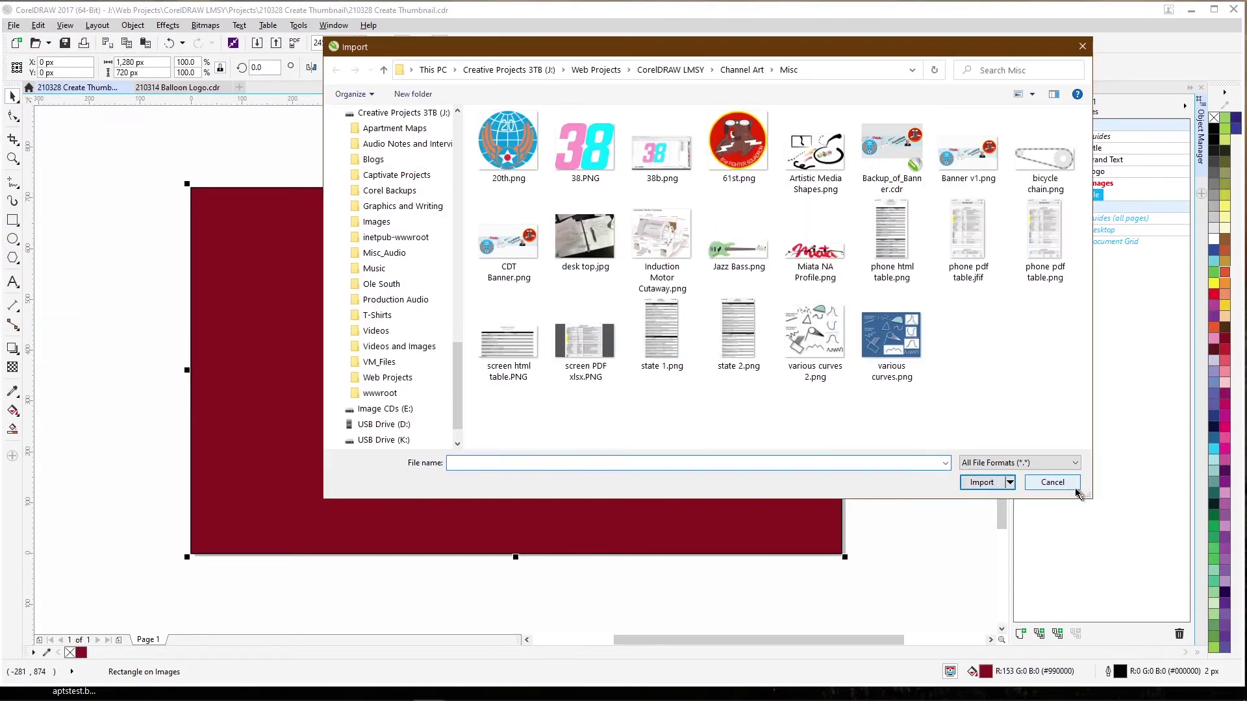
{"action": "left_click", "coordinate": [735, 70]}
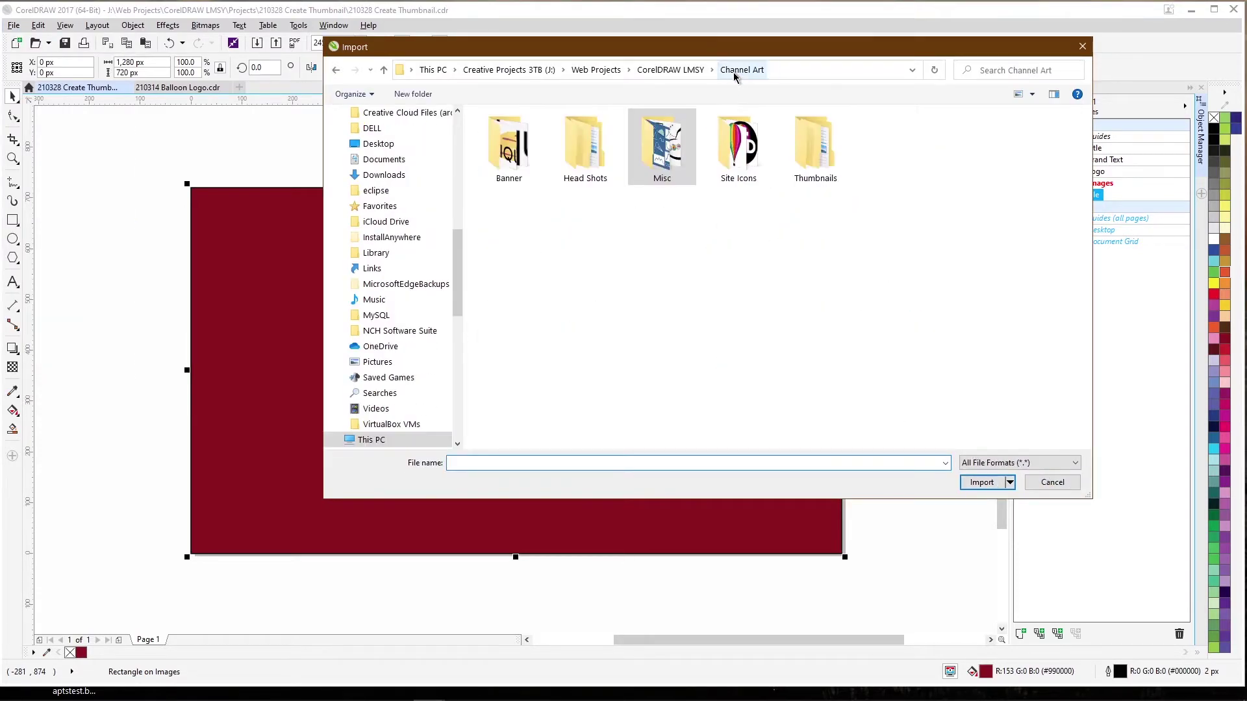
{"action": "double_click", "coordinate": [592, 154]}
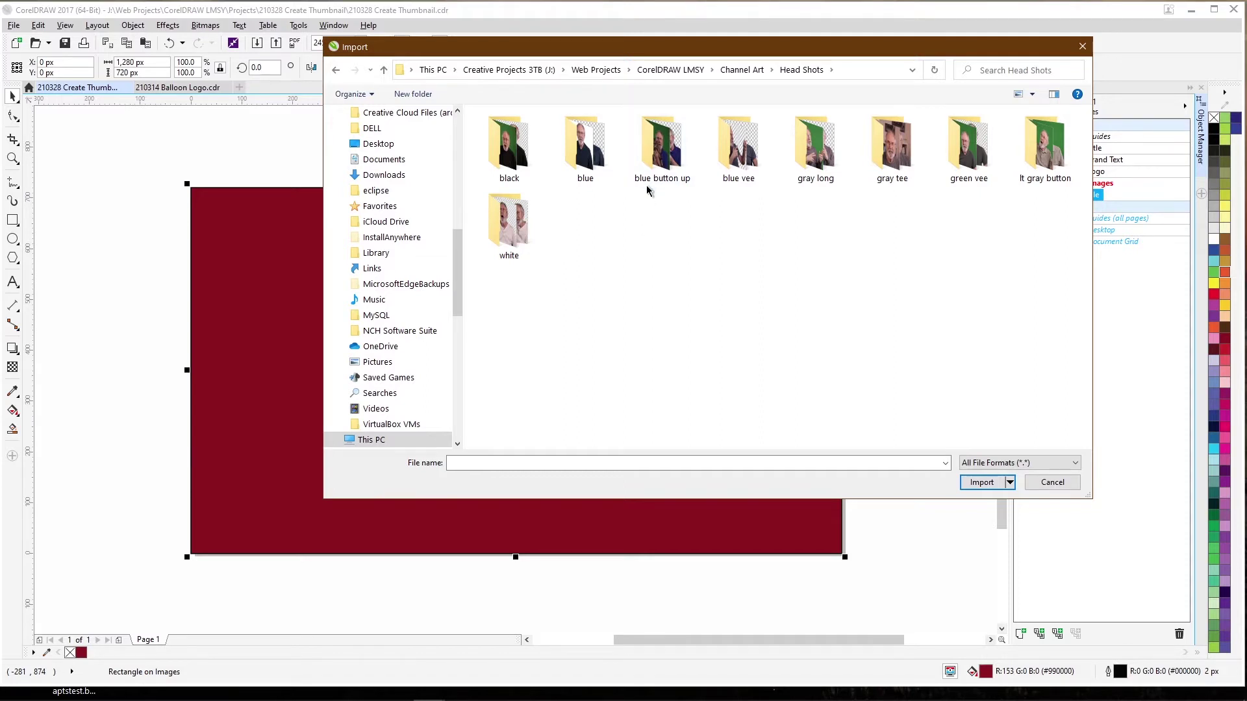
{"action": "double_click", "coordinate": [743, 150]}
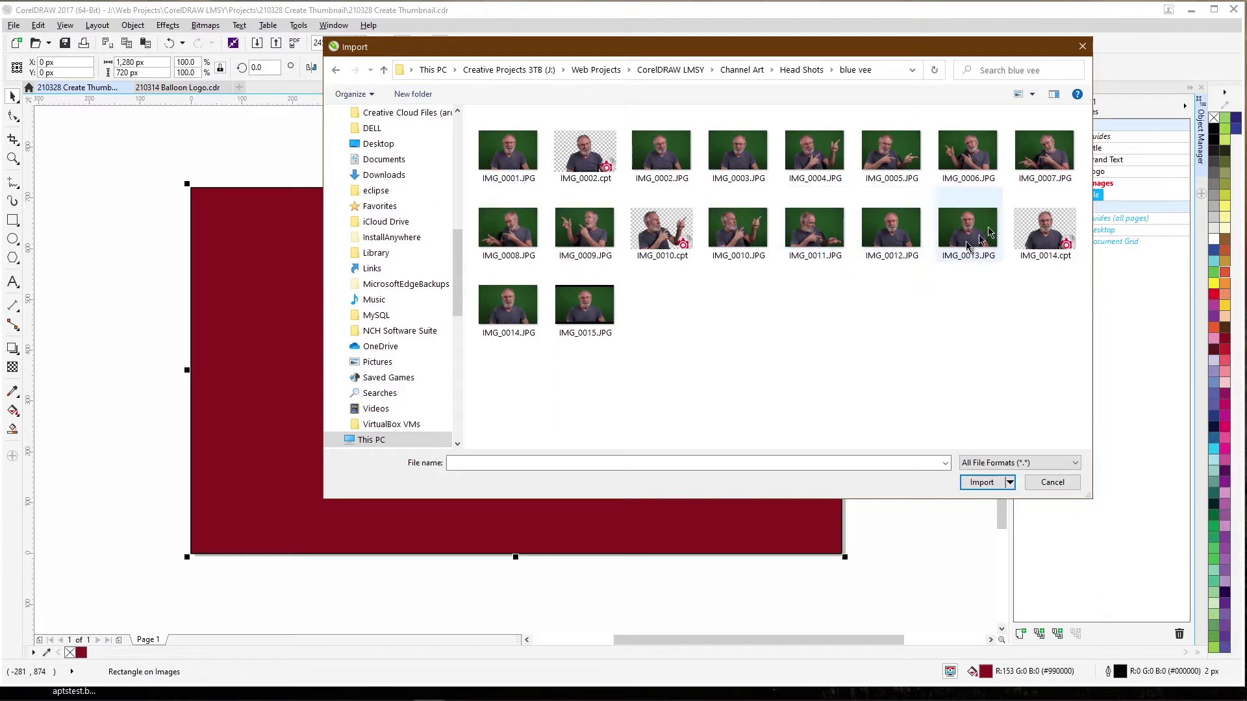
{"action": "left_click", "coordinate": [1031, 95]}
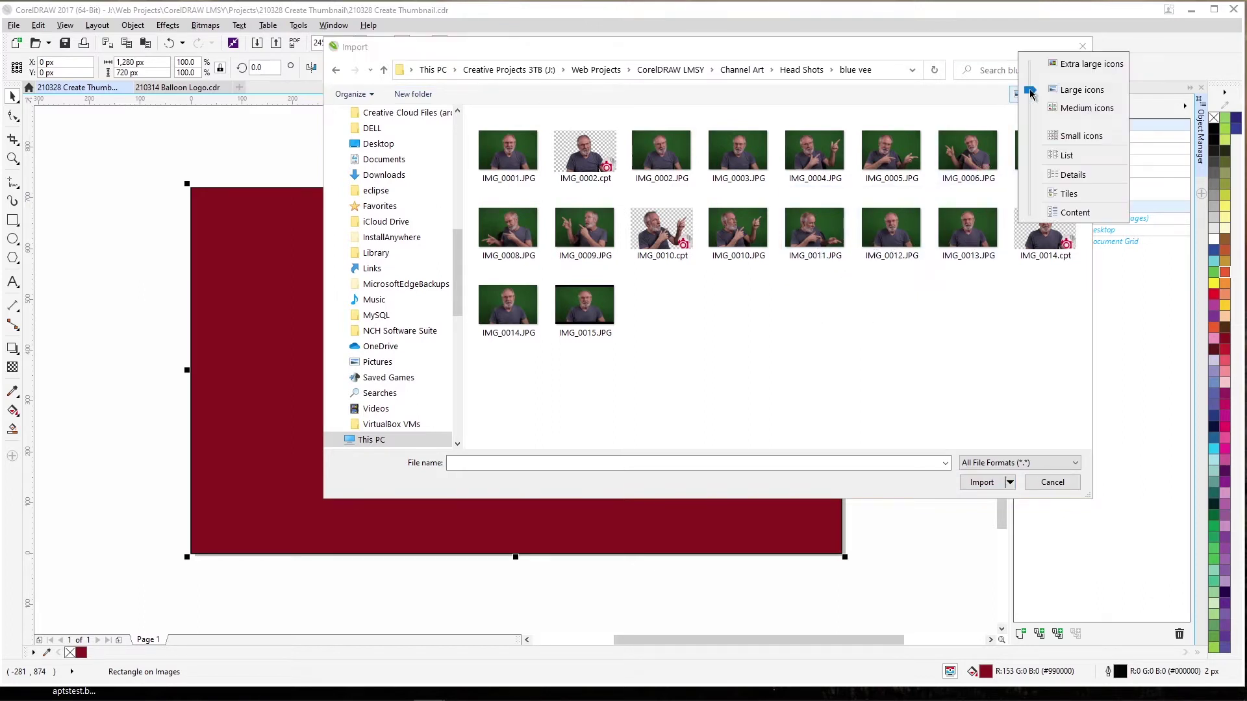
{"action": "left_click", "coordinate": [1069, 64]}
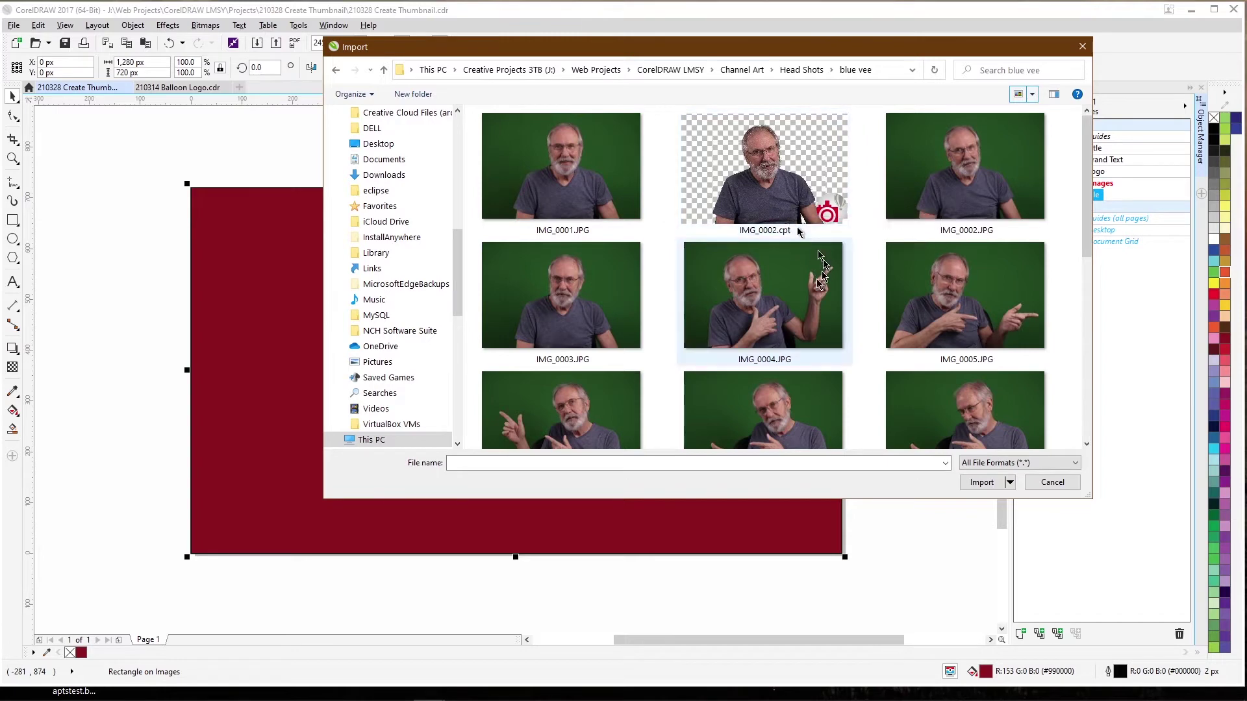
Import IMG_0014.cpt at its original size, placing its corner just above the page's upper-left corner
{"action": "scroll", "coordinate": [862, 273], "scroll_direction": "down", "scroll_amount": 5}
{"action": "scroll", "coordinate": [864, 283], "scroll_direction": "down", "scroll_amount": 2}
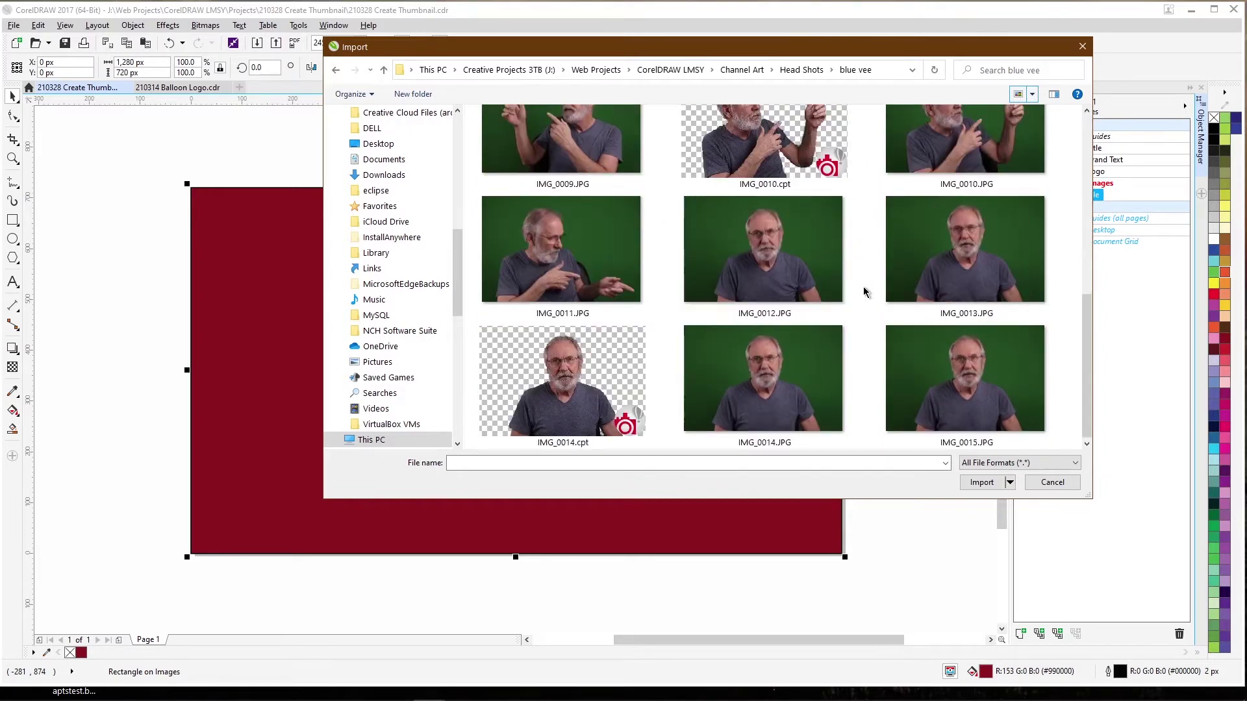
{"action": "left_click", "coordinate": [571, 376]}
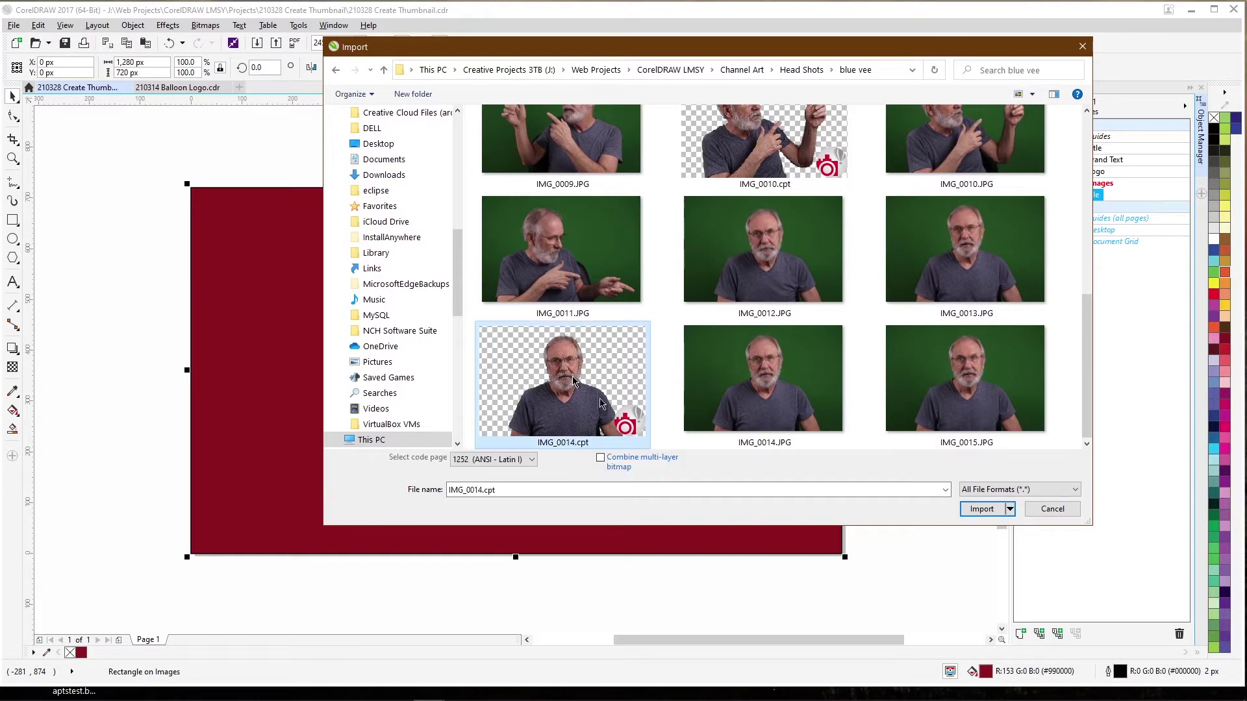
{"action": "left_click", "coordinate": [985, 511]}
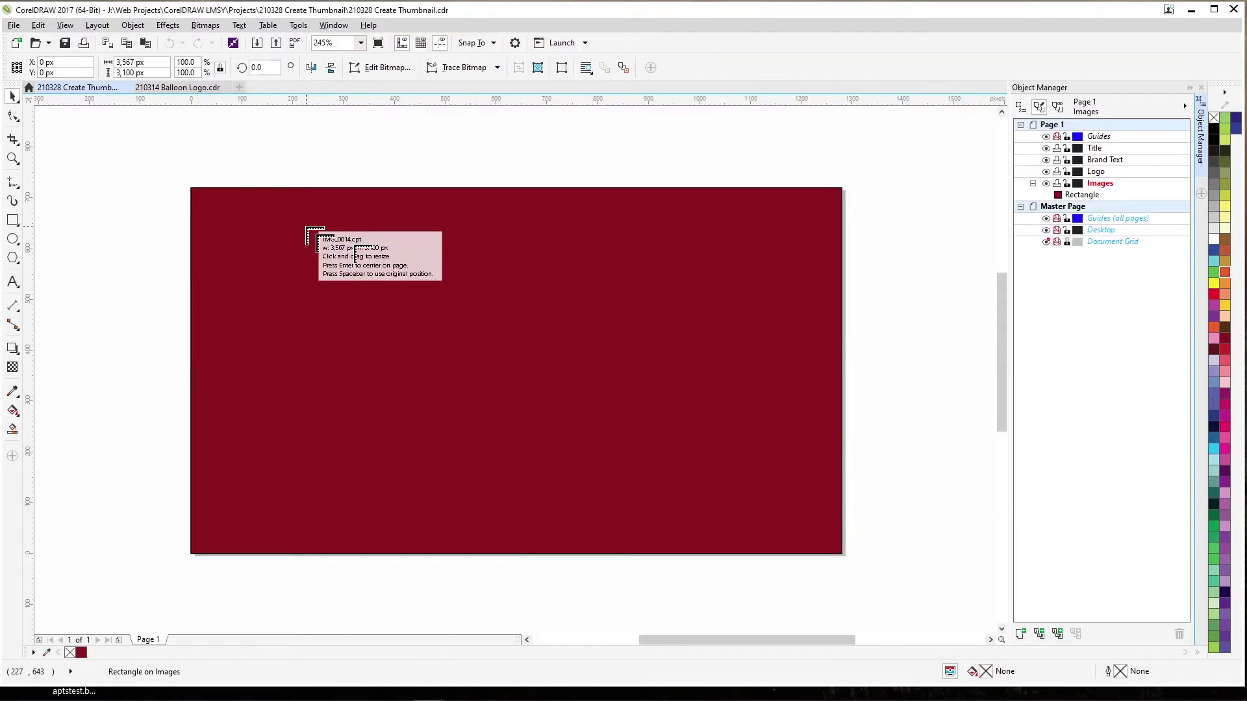
{"action": "left_click", "coordinate": [201, 158]}
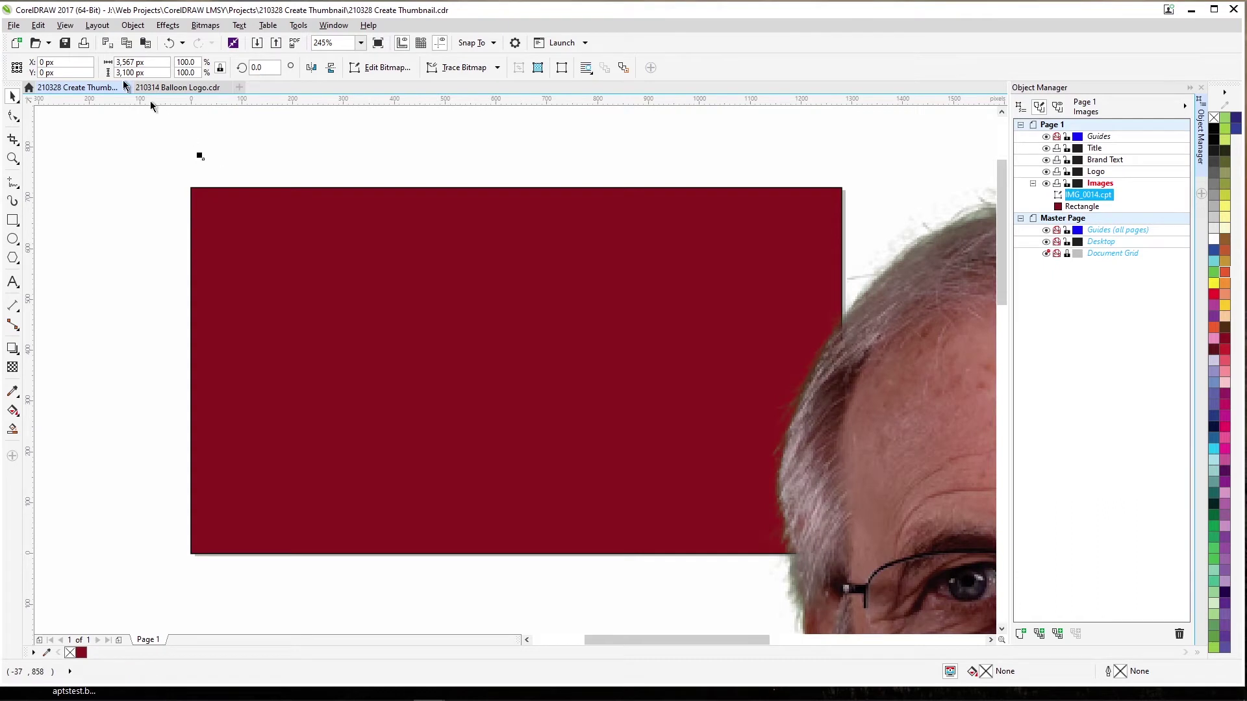
Set the imported photo's width to 600 px with proportions kept, and center it on the page
{"action": "left_click", "coordinate": [153, 63]}
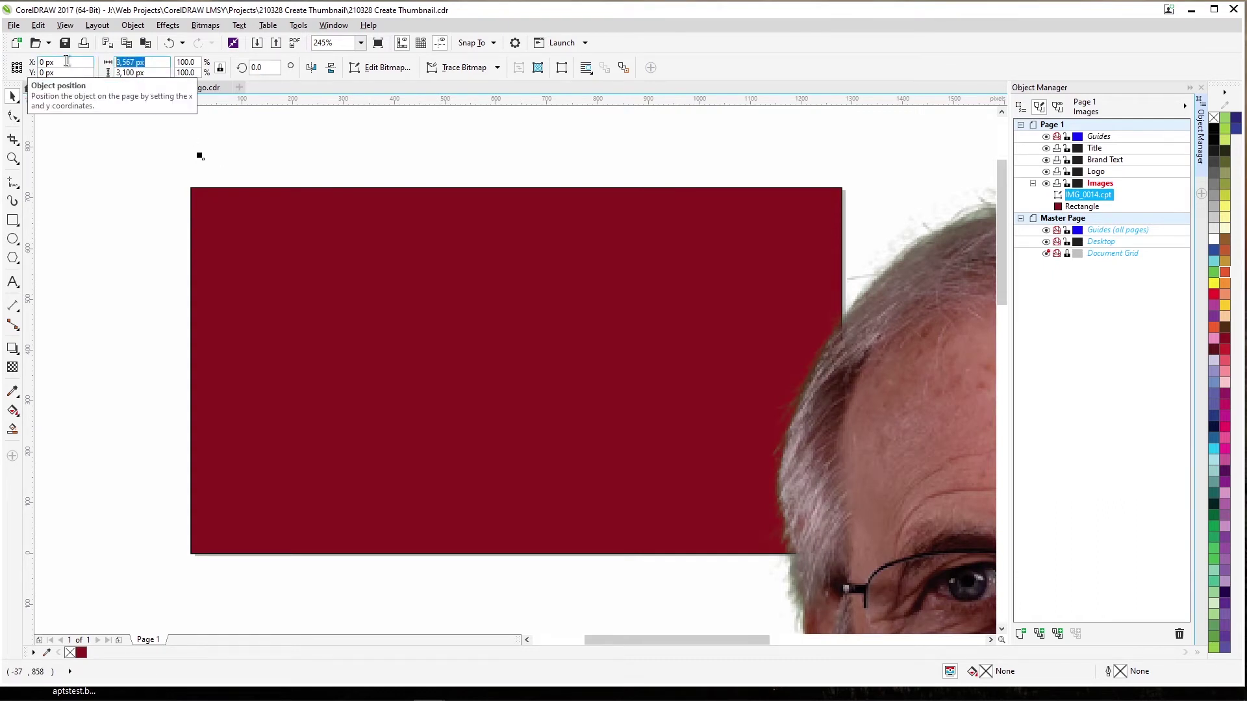
{"action": "type", "text": "600"}
{"action": "key", "text": "Return"}
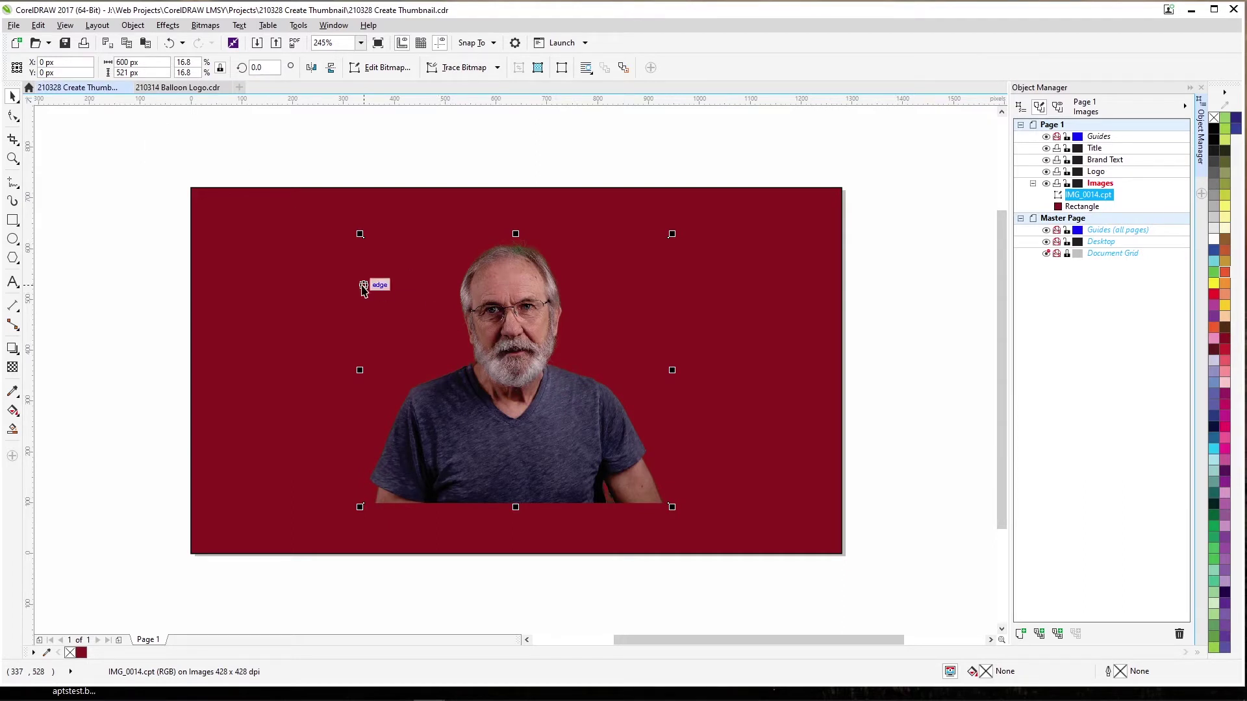
PowerClip the photo inside the dark red rectangle, try moving the clipped rectangle, and undo the move
{"action": "right_click", "coordinate": [435, 270]}
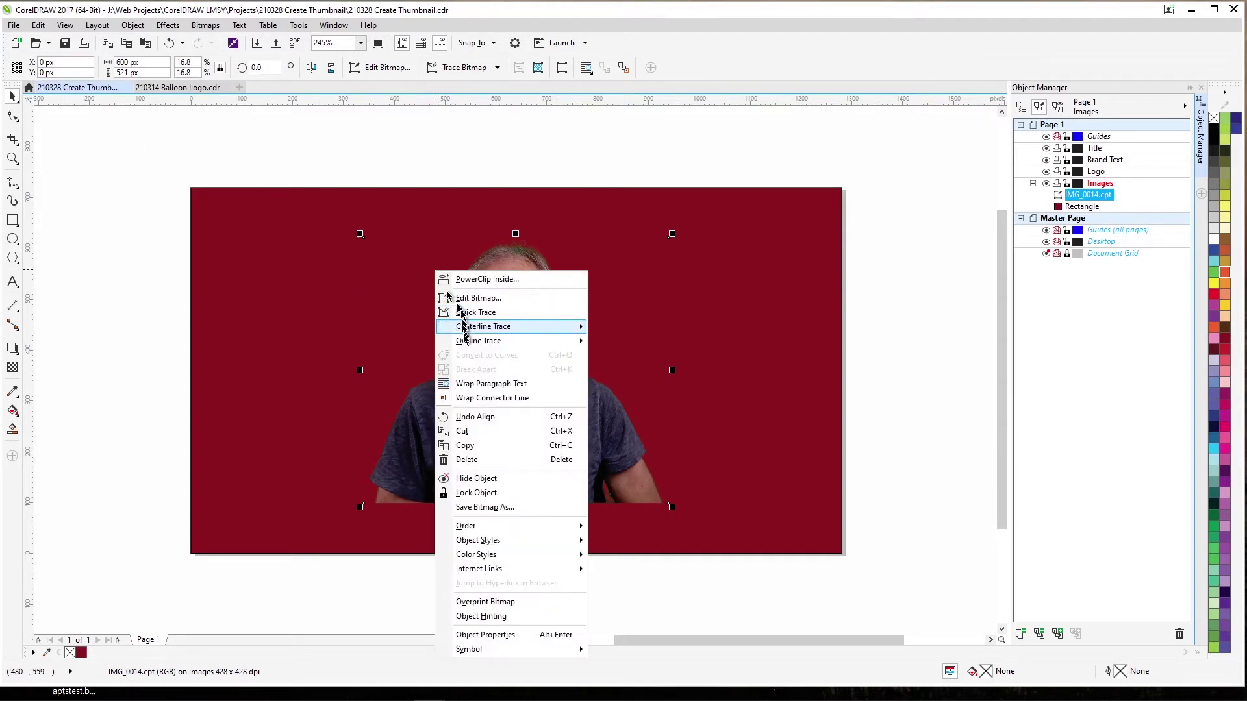
{"action": "mouse_move", "coordinate": [467, 344]}
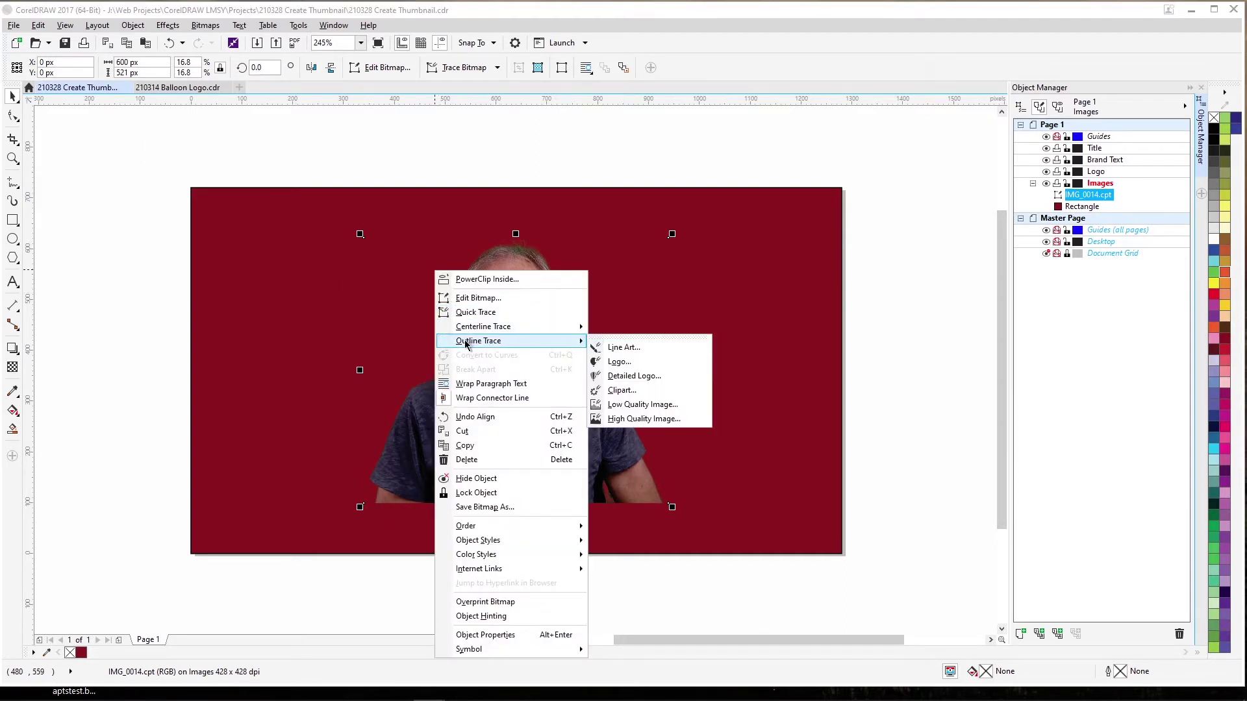
{"action": "left_click", "coordinate": [477, 281]}
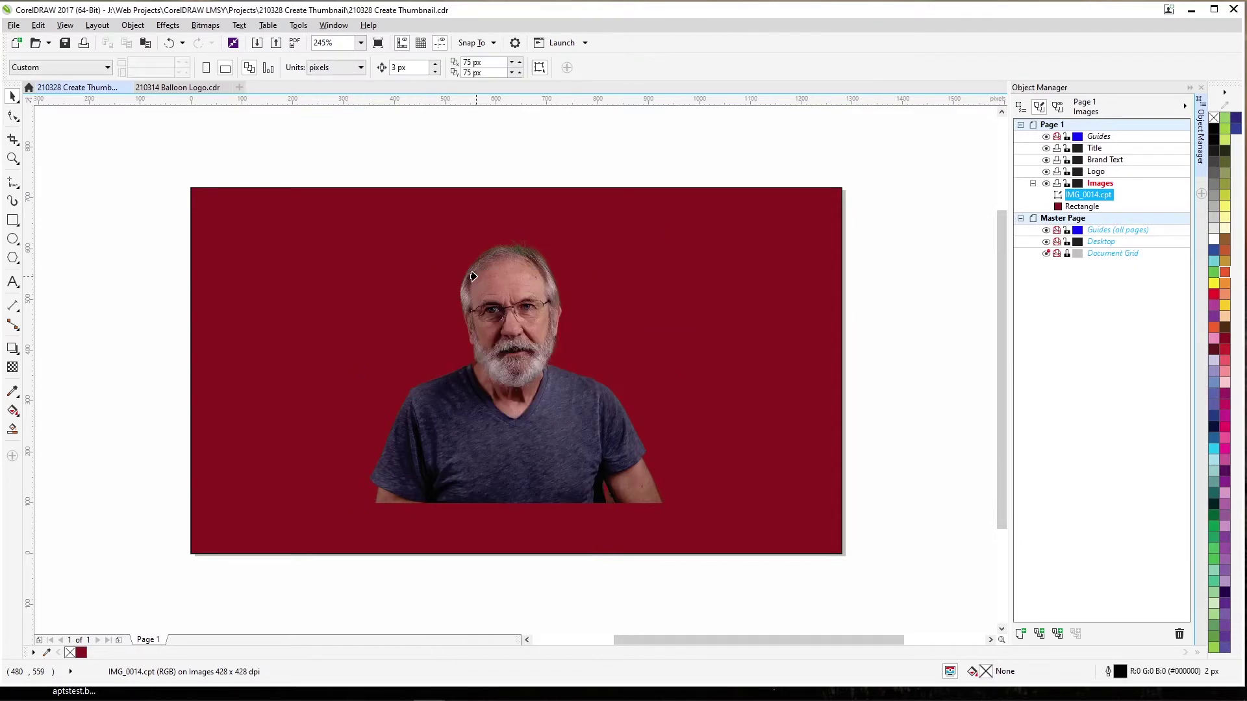
{"action": "left_click", "coordinate": [714, 226]}
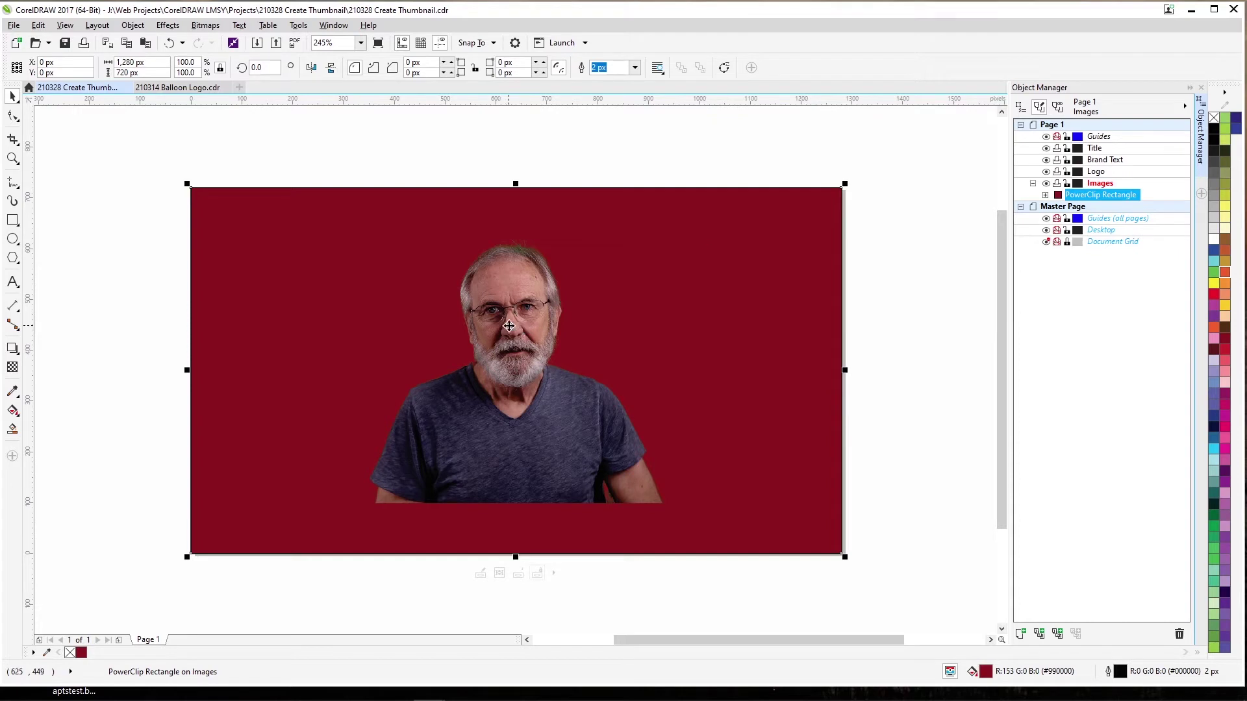
{"action": "left_click_drag", "start_coordinate": [508, 326], "coordinate": [578, 367]}
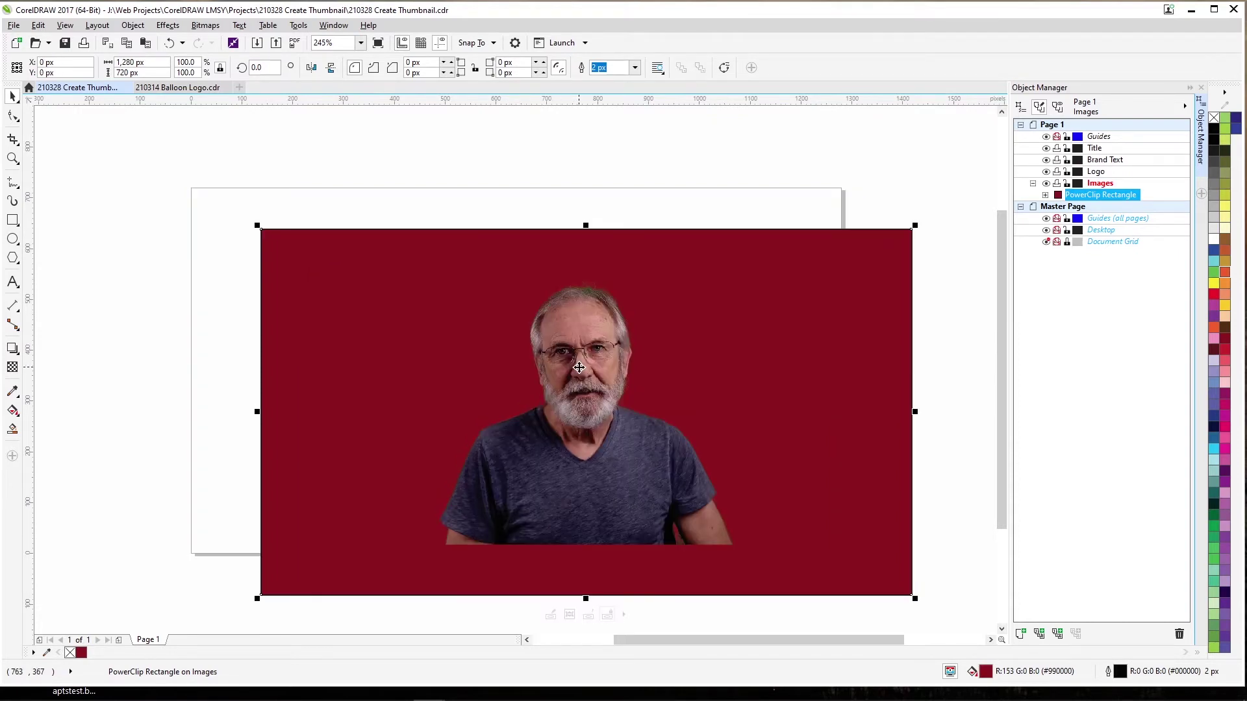
{"action": "key", "text": "ctrl+z"}
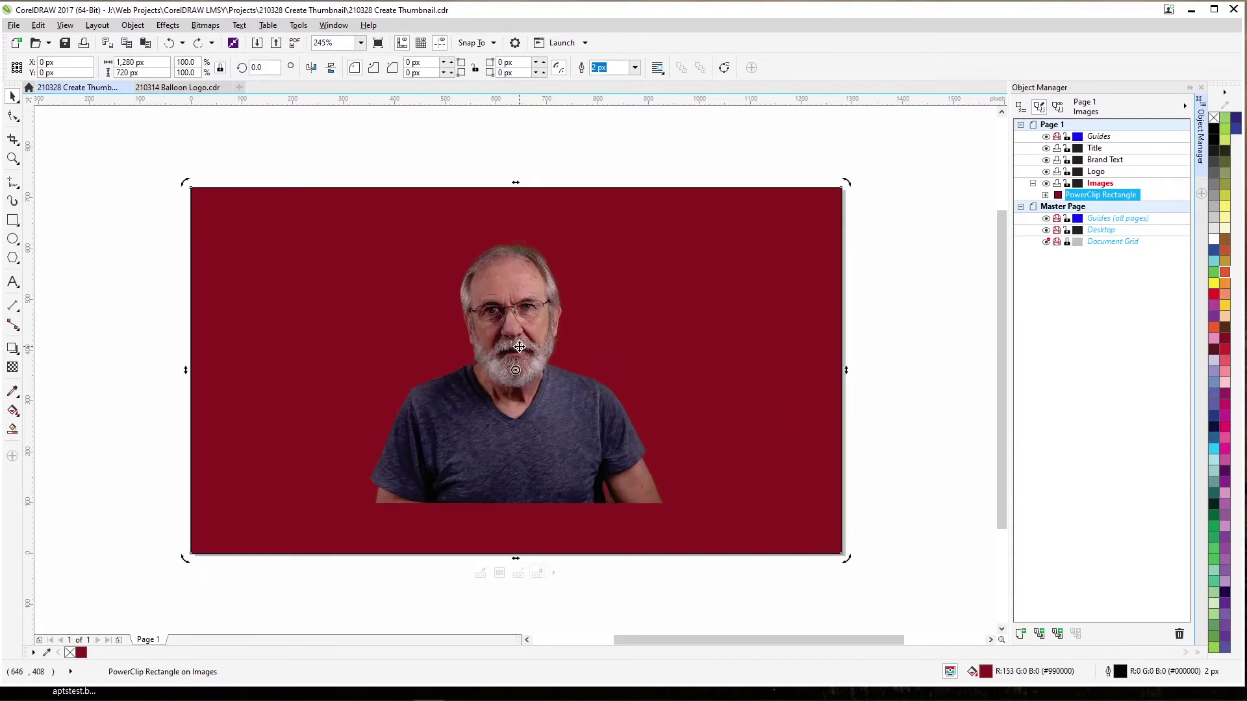
Edit the PowerClip contents to move the photo to the rectangle's lower-right corner, slightly past its bottom edge, and finish editing
{"action": "double_click", "coordinate": [519, 346]}
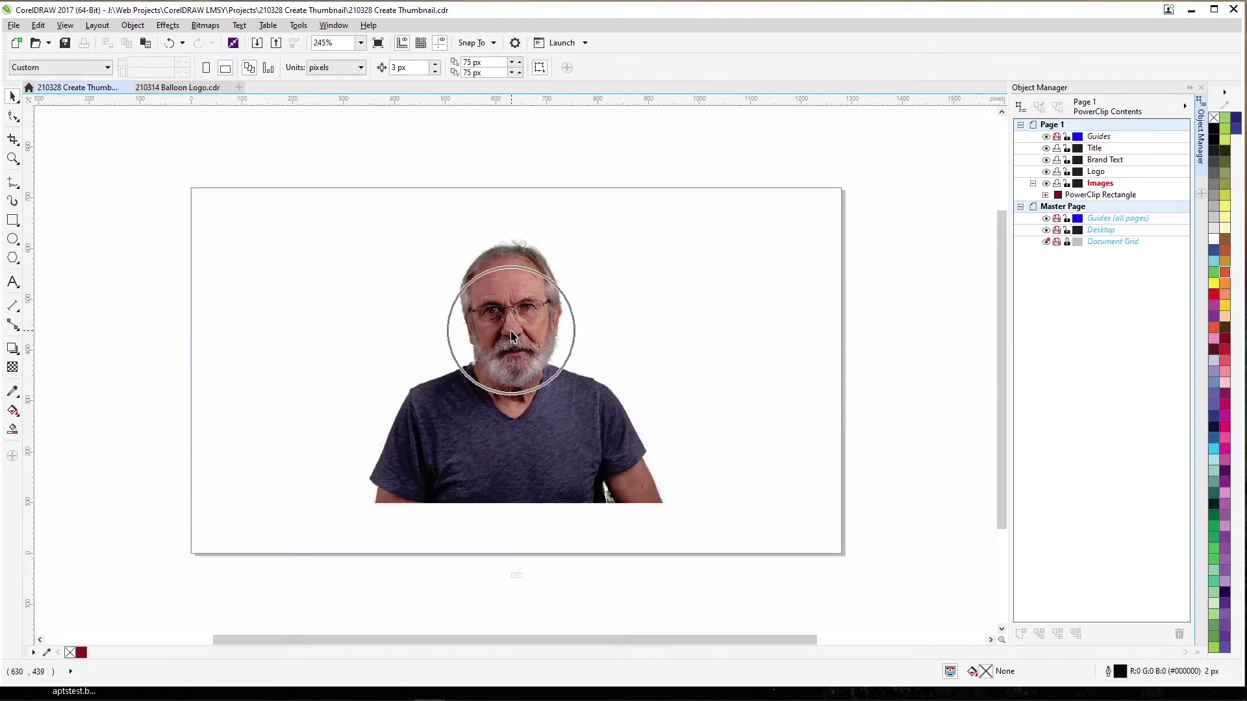
{"action": "left_click_drag", "start_coordinate": [512, 336], "coordinate": [694, 404]}
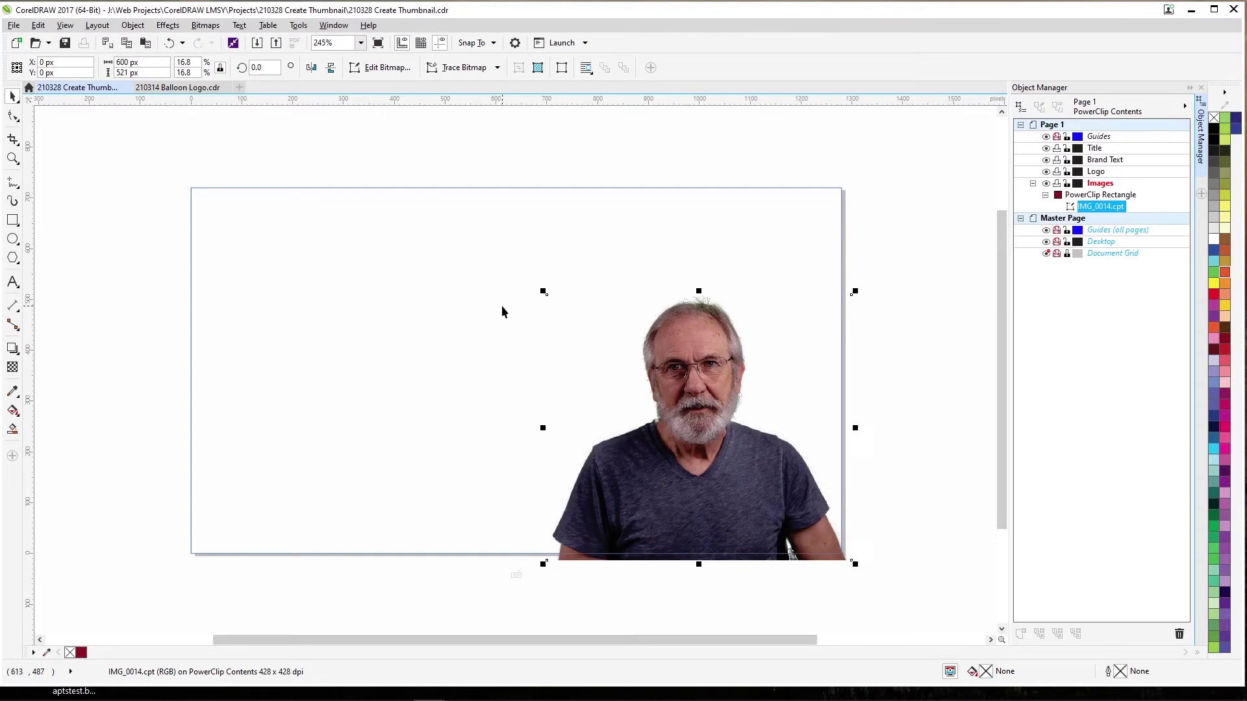
{"action": "right_click", "coordinate": [1104, 197]}
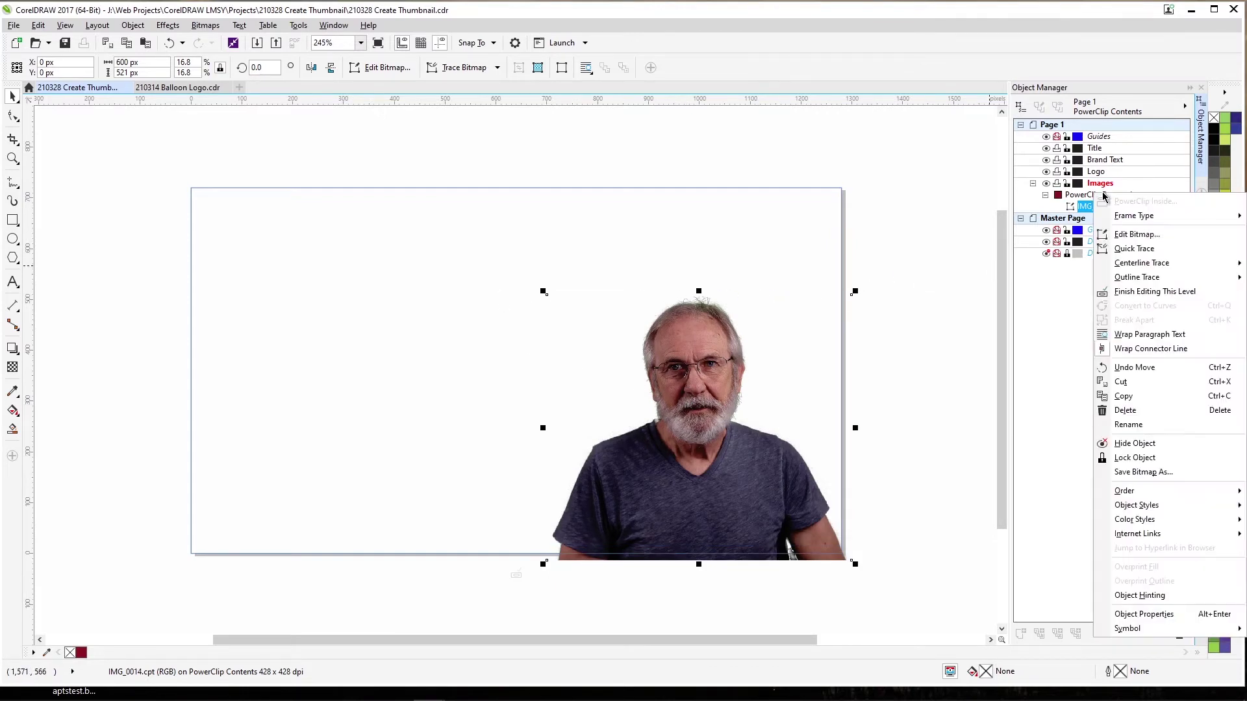
{"action": "left_click", "coordinate": [1146, 293]}
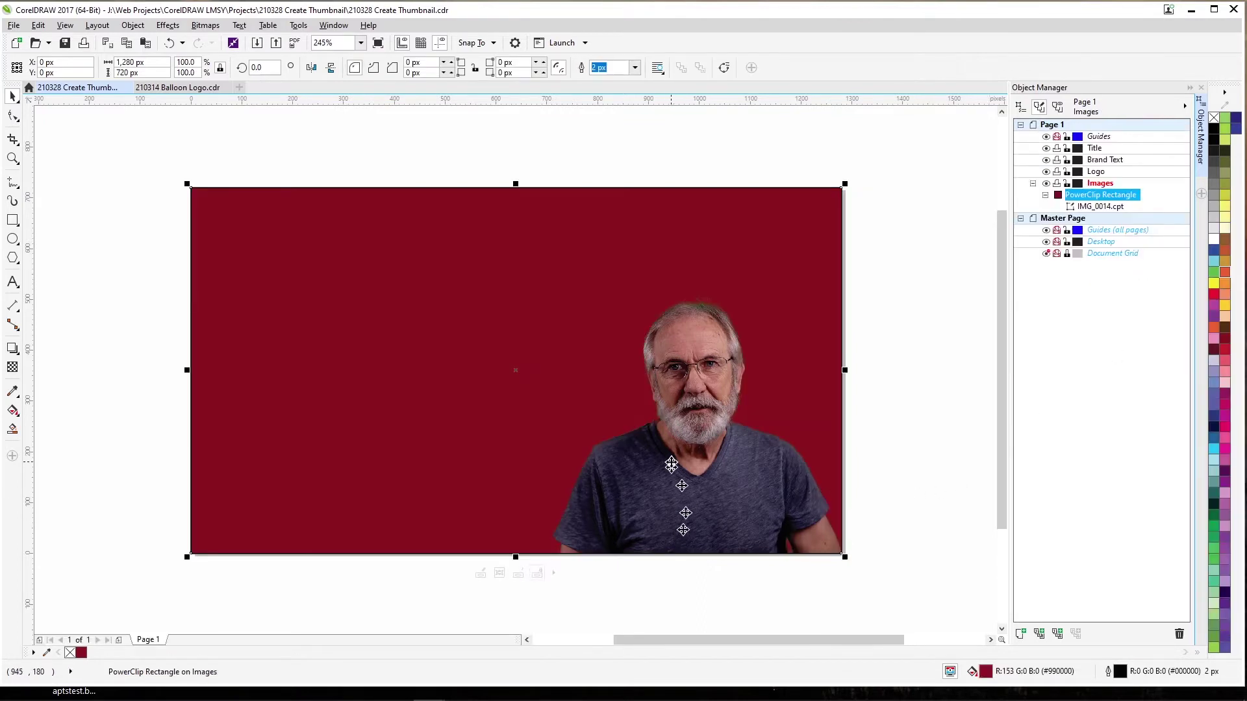
Edit the background's PowerClip contents and import 210309 QuickTours Pick Tool.png from Channel Art\Thumbnails\PNG at its original size
{"action": "right_click", "coordinate": [1077, 197]}
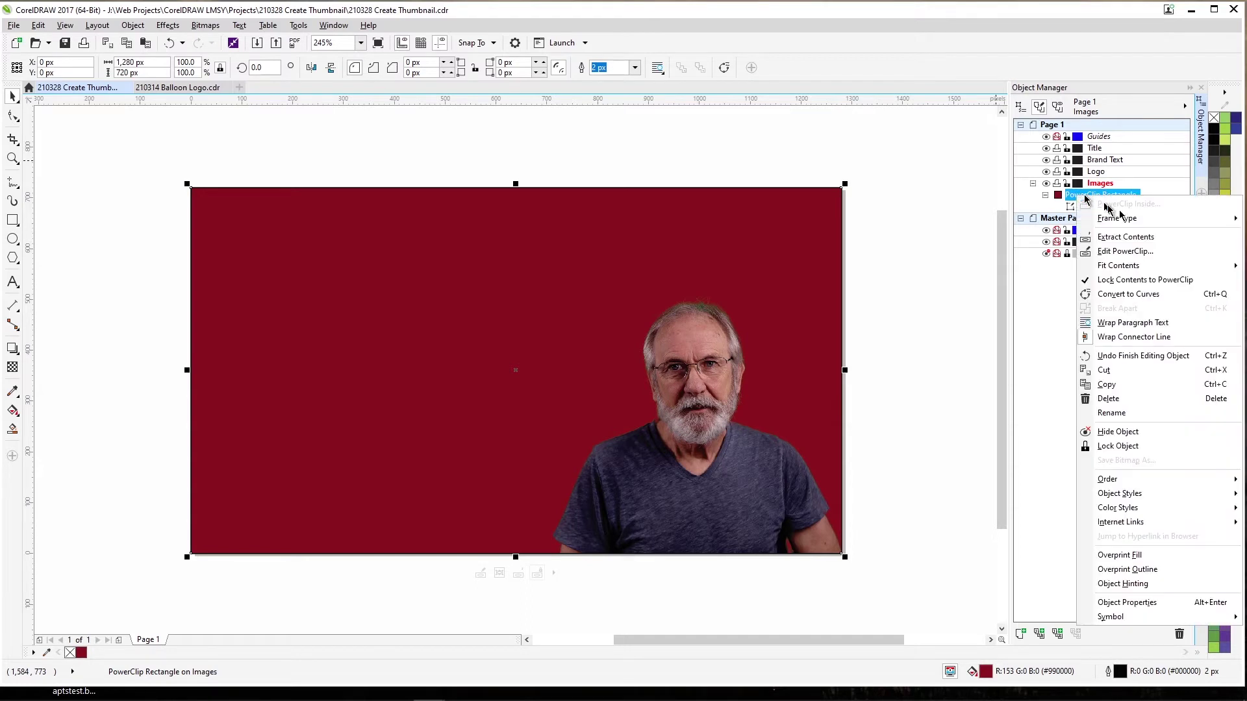
{"action": "left_click", "coordinate": [1111, 252]}
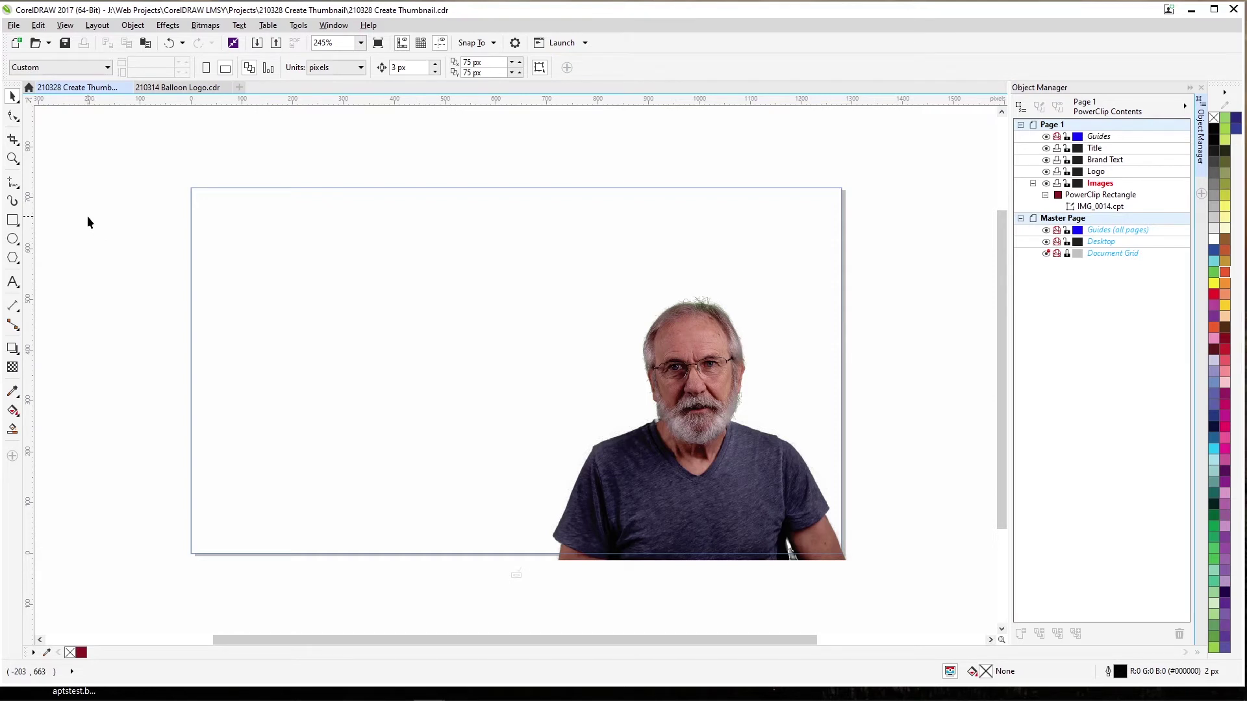
{"action": "left_click", "coordinate": [13, 26]}
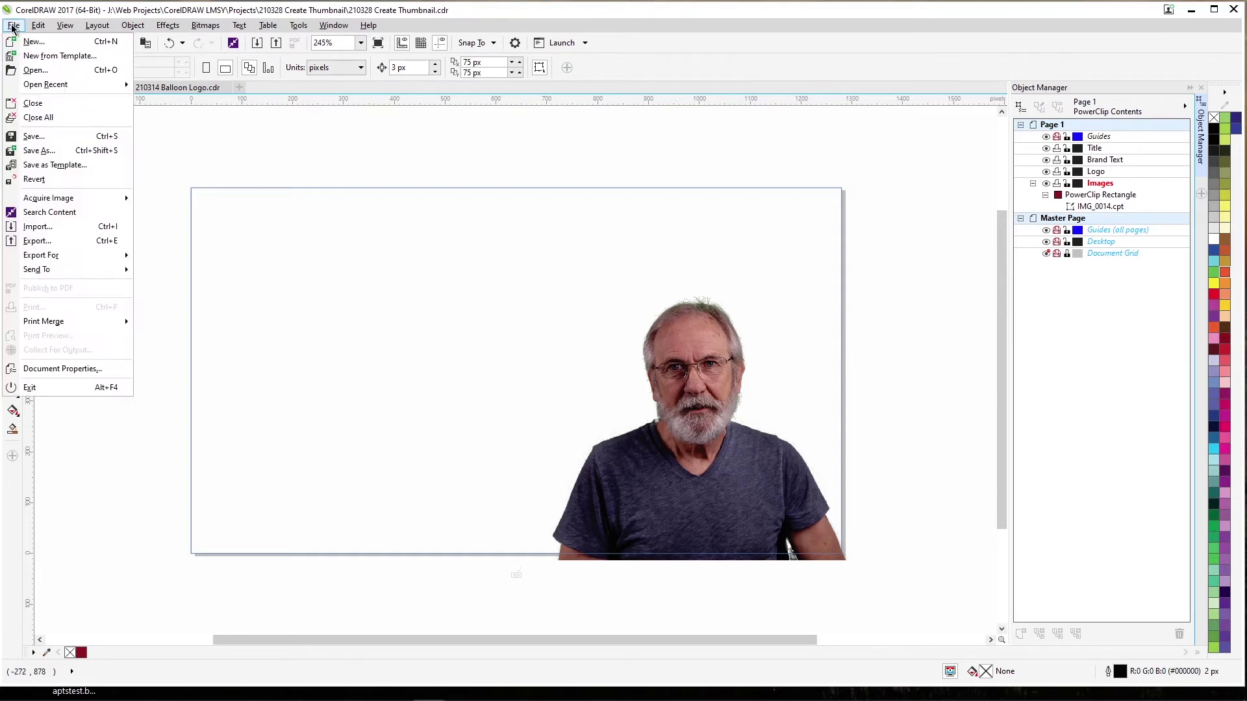
{"action": "left_click", "coordinate": [45, 226]}
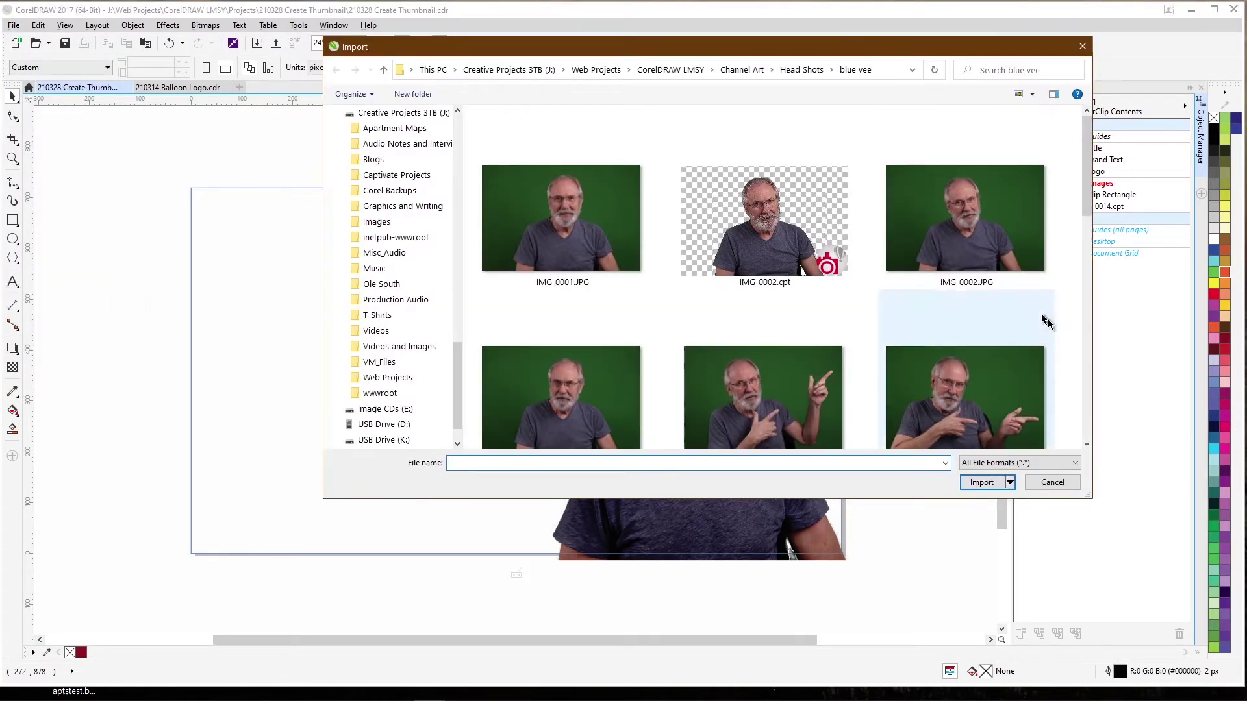
{"action": "left_click", "coordinate": [739, 70]}
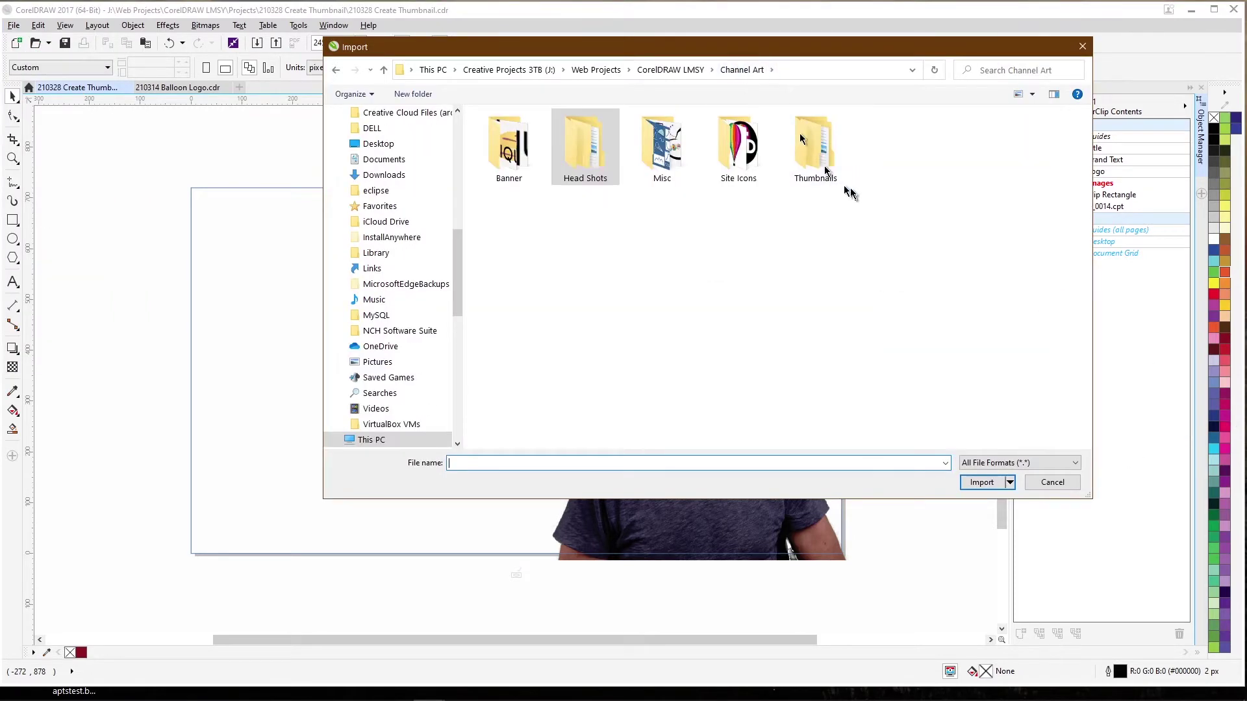
{"action": "double_click", "coordinate": [813, 146]}
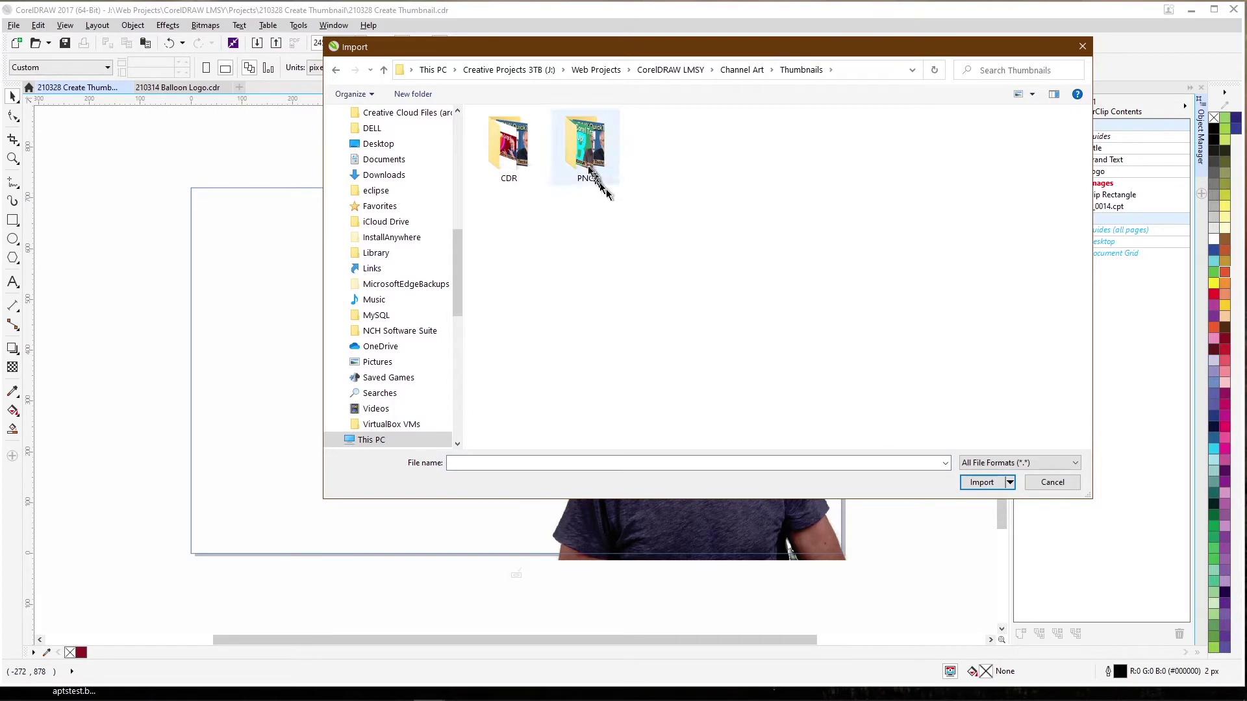
{"action": "double_click", "coordinate": [588, 168]}
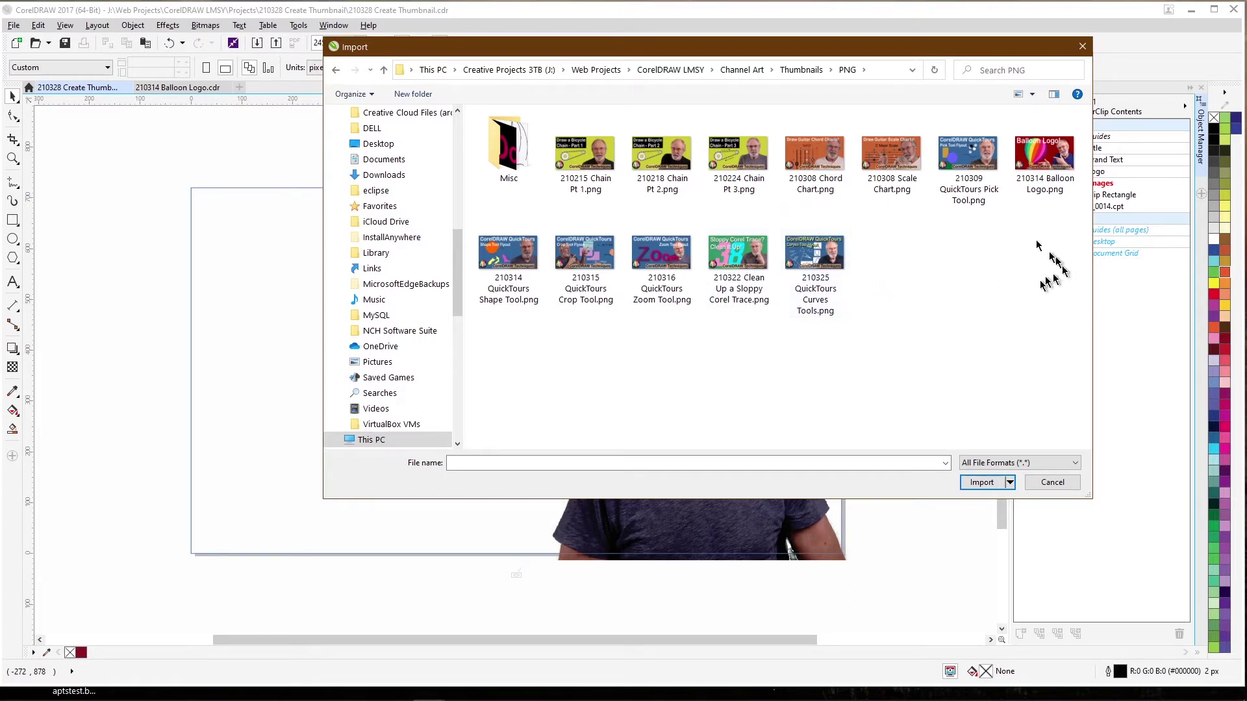
{"action": "left_click", "coordinate": [963, 163]}
{"action": "left_click", "coordinate": [981, 482]}
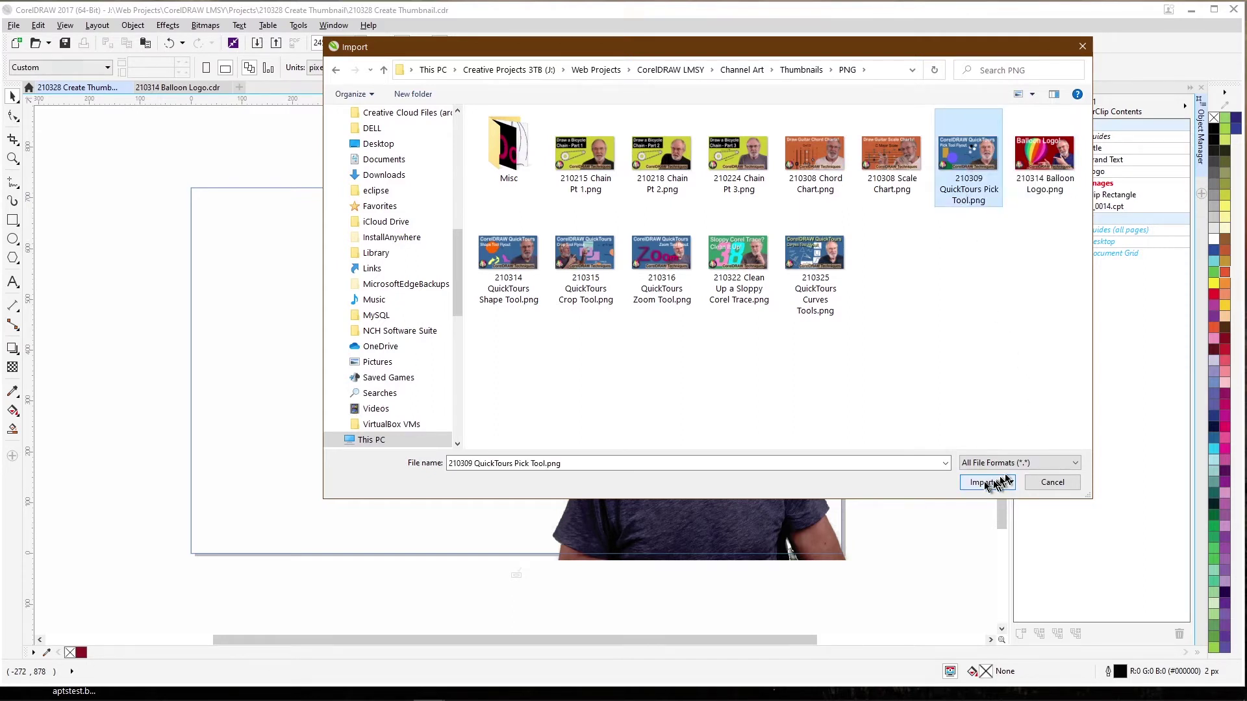
{"action": "left_click", "coordinate": [124, 265]}
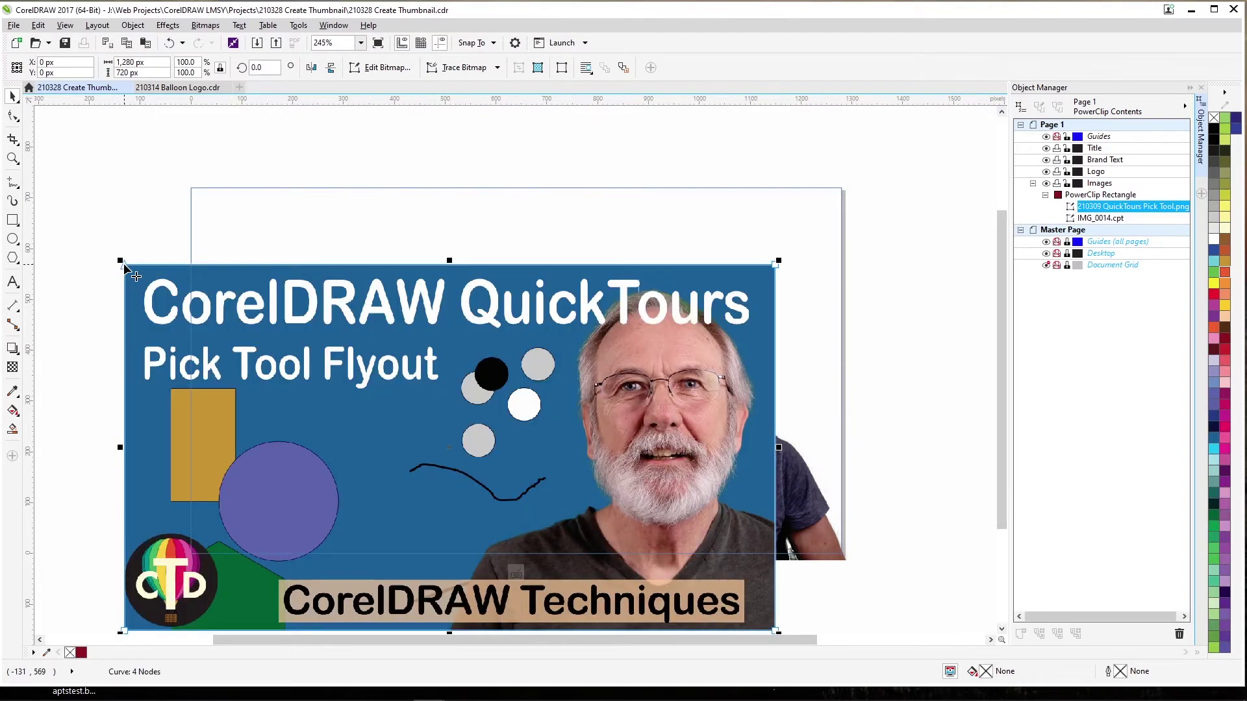
Scale the imported PNG proportionally to about 805 px wide and move it over the page's lower-left area
{"action": "left_click_drag", "start_coordinate": [119, 258], "coordinate": [360, 375]}
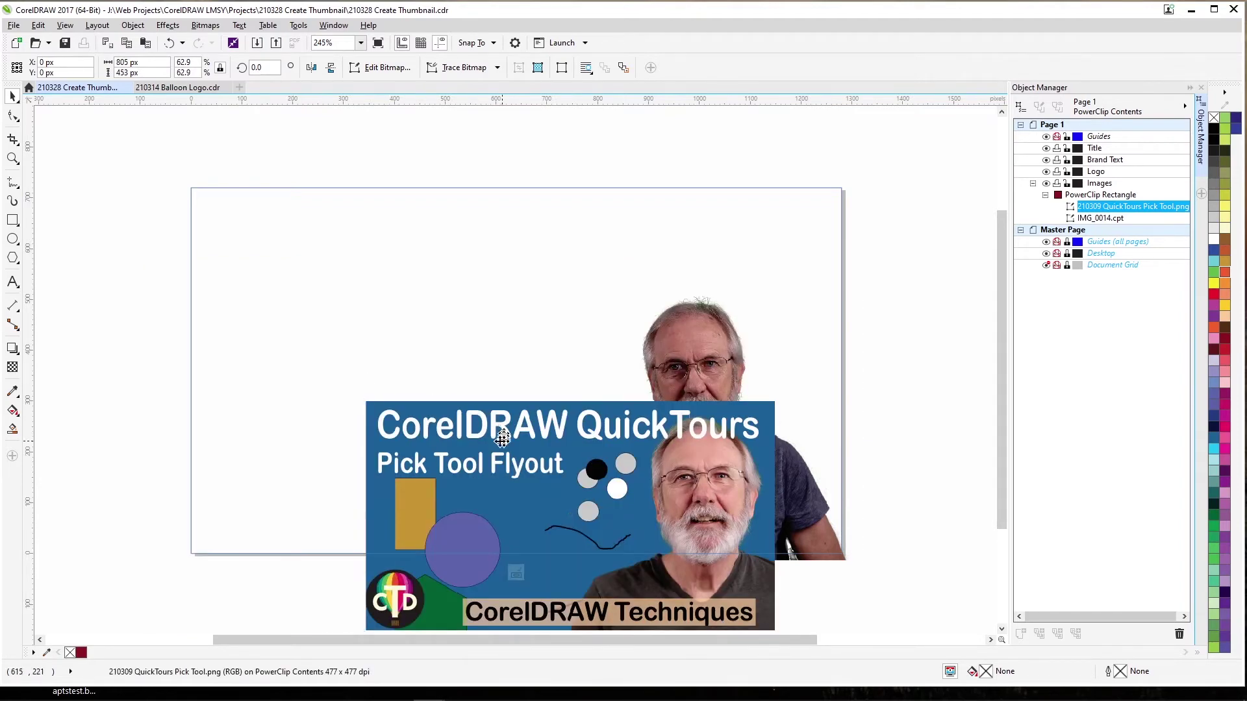
{"action": "left_click_drag", "start_coordinate": [503, 449], "coordinate": [238, 421]}
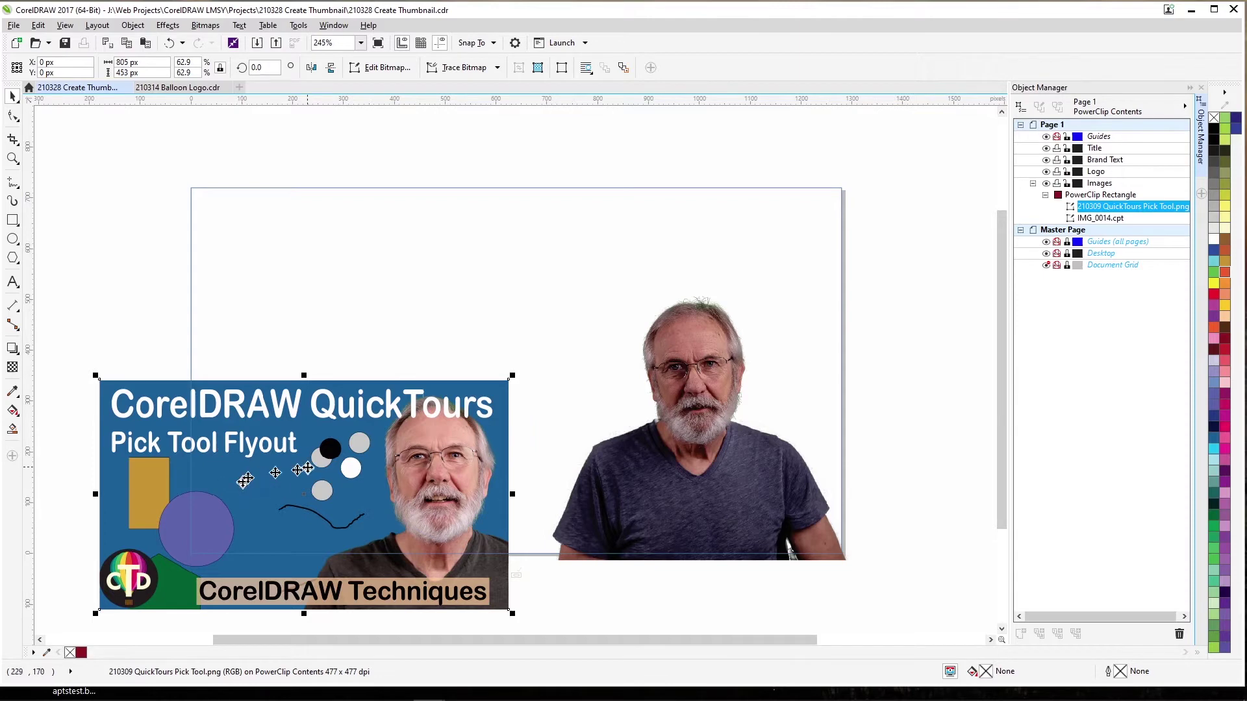
{"action": "left_click_drag", "start_coordinate": [282, 473], "coordinate": [270, 446]}
{"action": "key", "text": "Escape"}
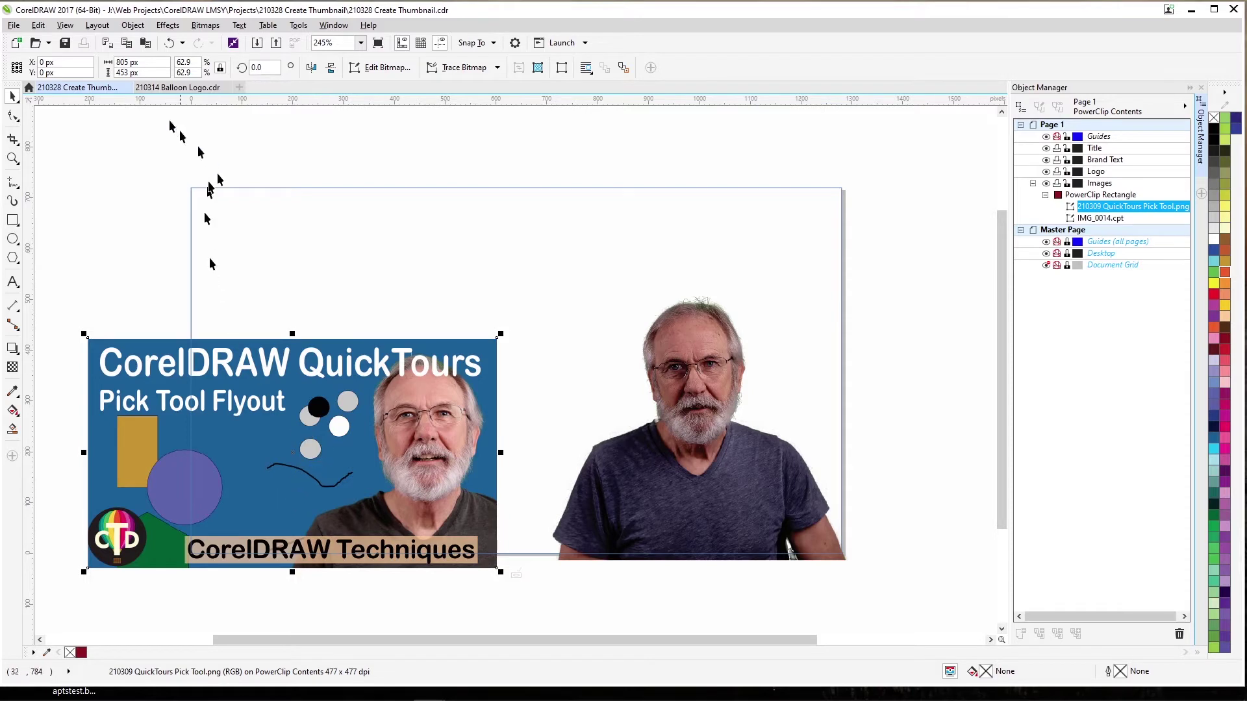
Browse the saved thumbnail drawings in Channel Art\Thumbnails\CDR from the Balloon Logo drawing, and return to 210328 Create Thumbnail.cdr
{"action": "left_click", "coordinate": [178, 90]}
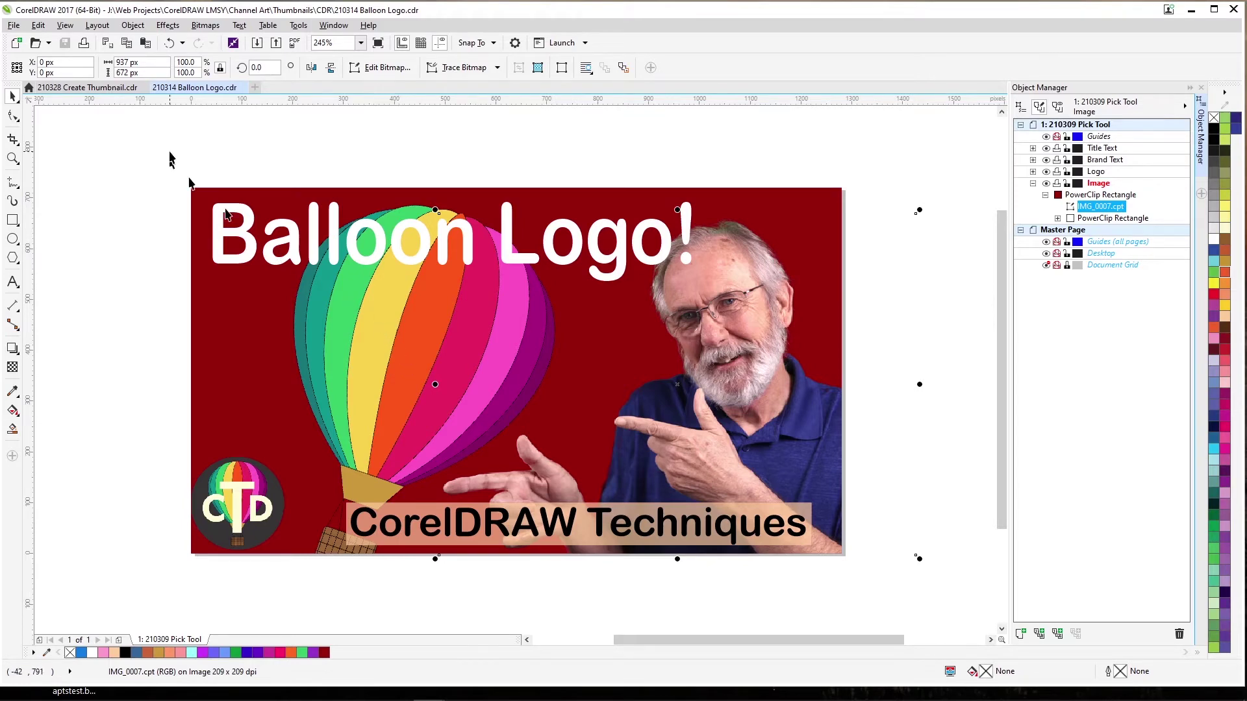
{"action": "key", "text": "ctrl+o"}
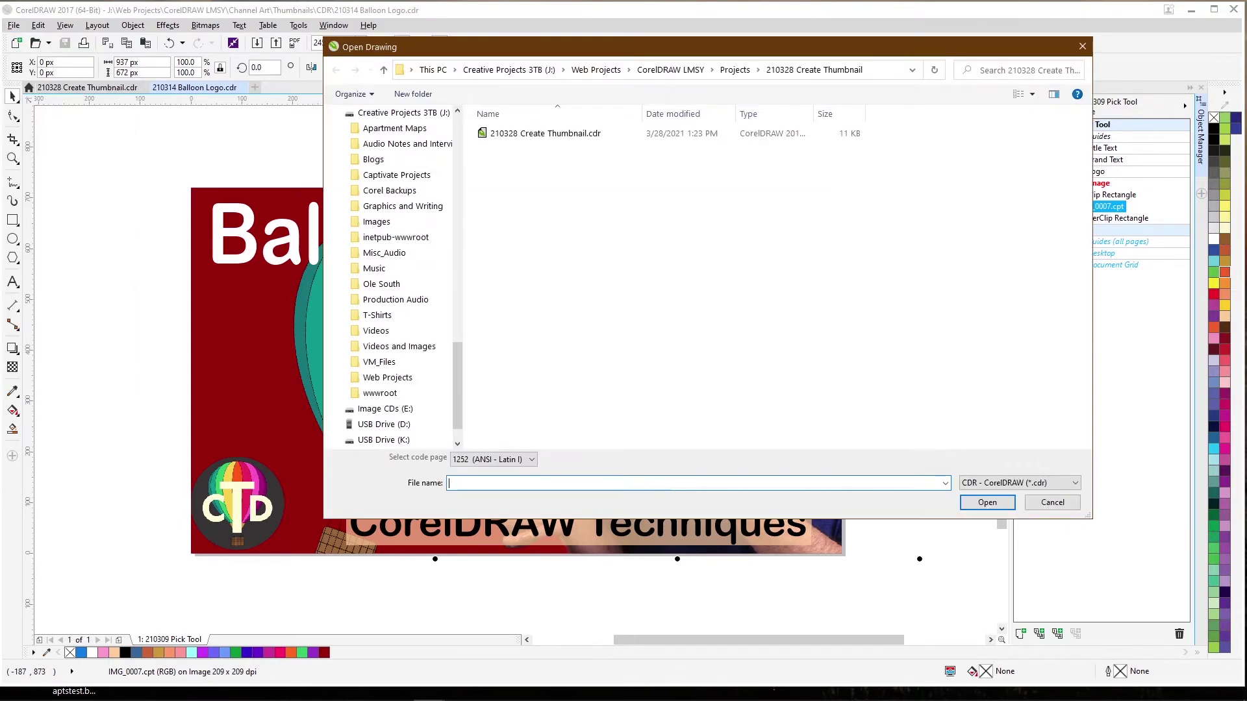
{"action": "key", "text": "alt+Up"}
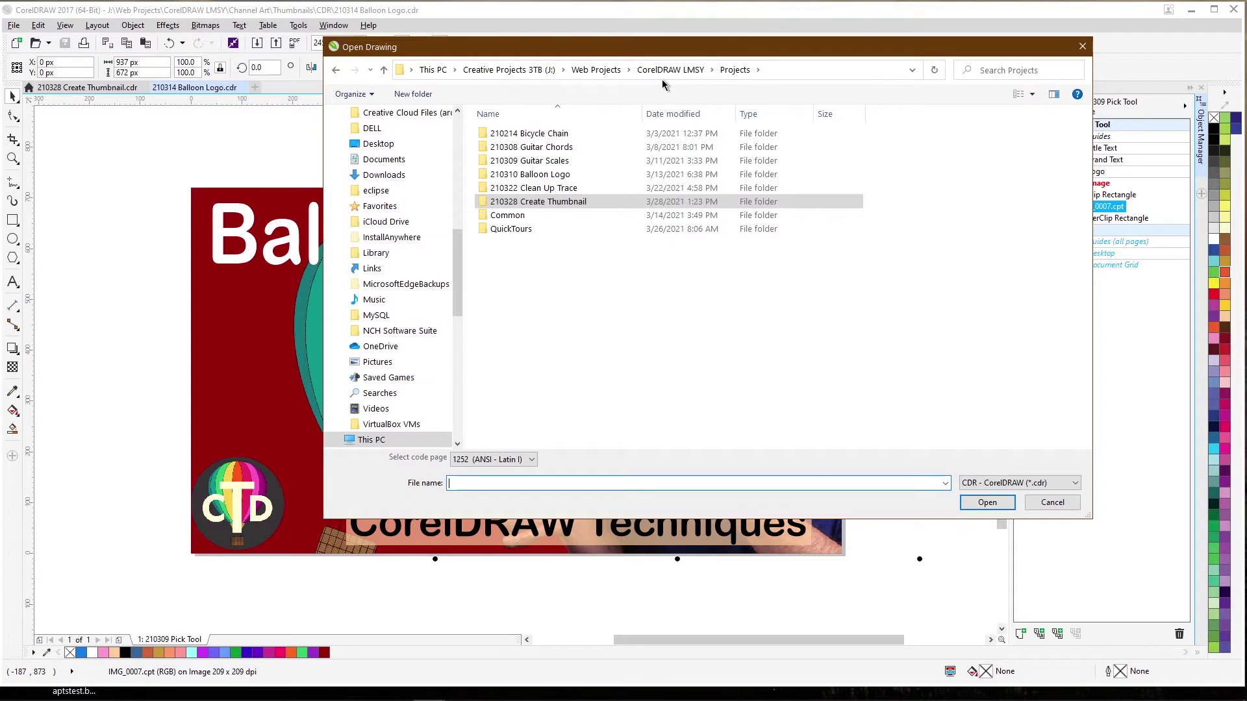
{"action": "left_click", "coordinate": [662, 69]}
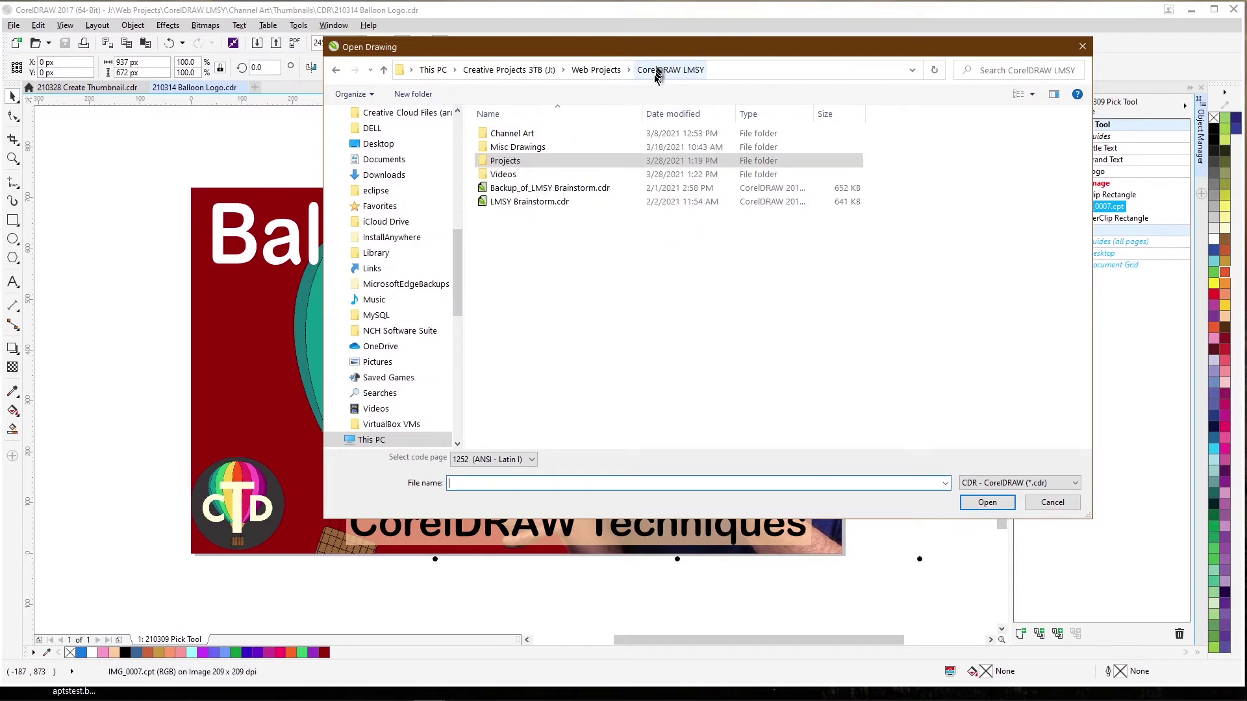
{"action": "double_click", "coordinate": [520, 136]}
{"action": "double_click", "coordinate": [794, 150]}
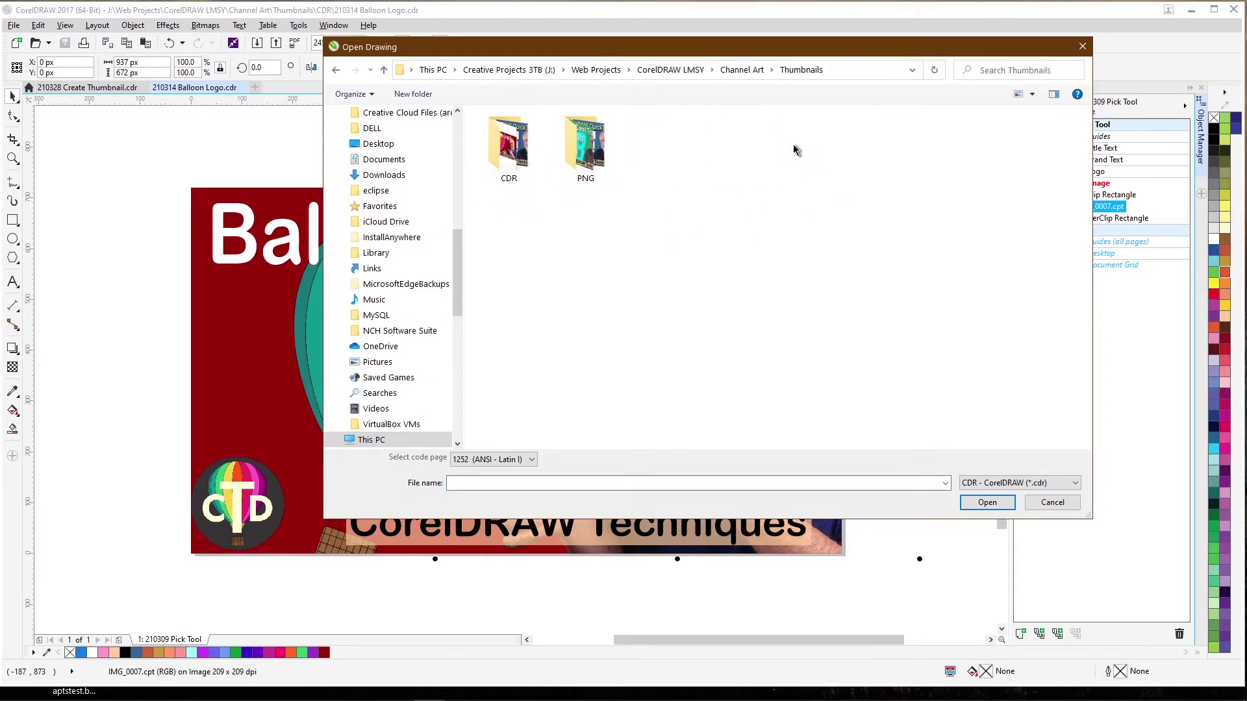
{"action": "left_click", "coordinate": [573, 161]}
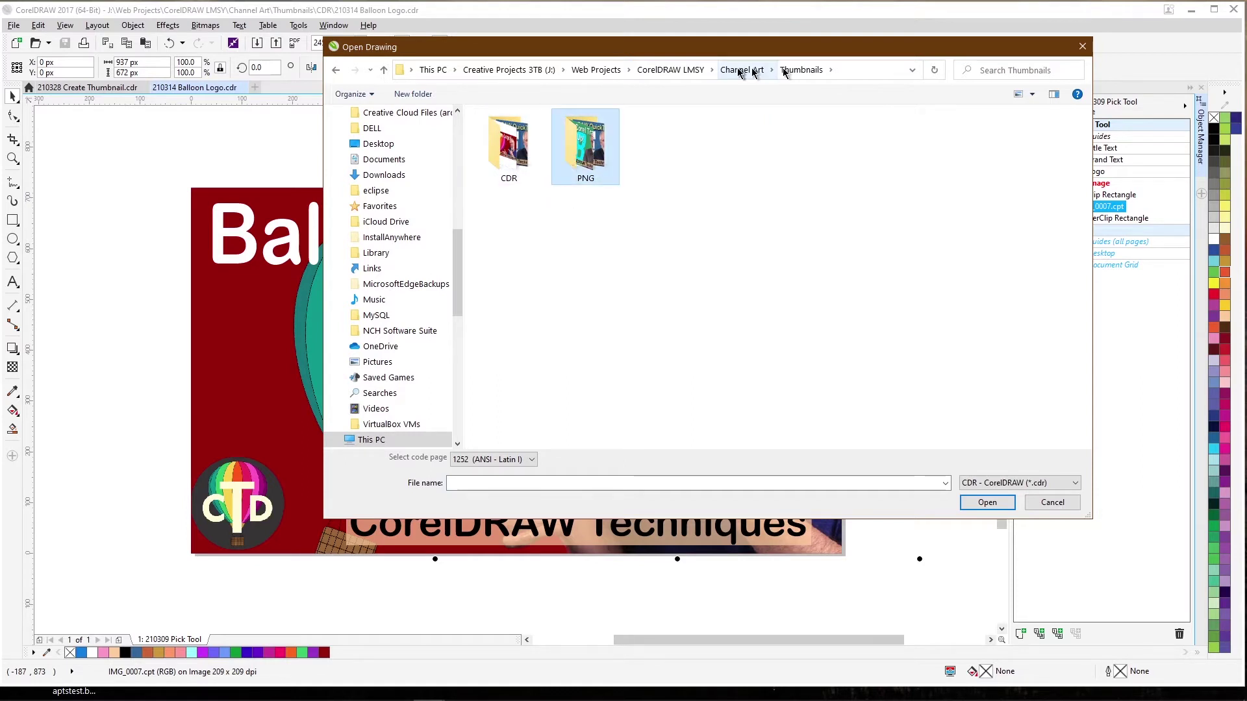
{"action": "double_click", "coordinate": [533, 156]}
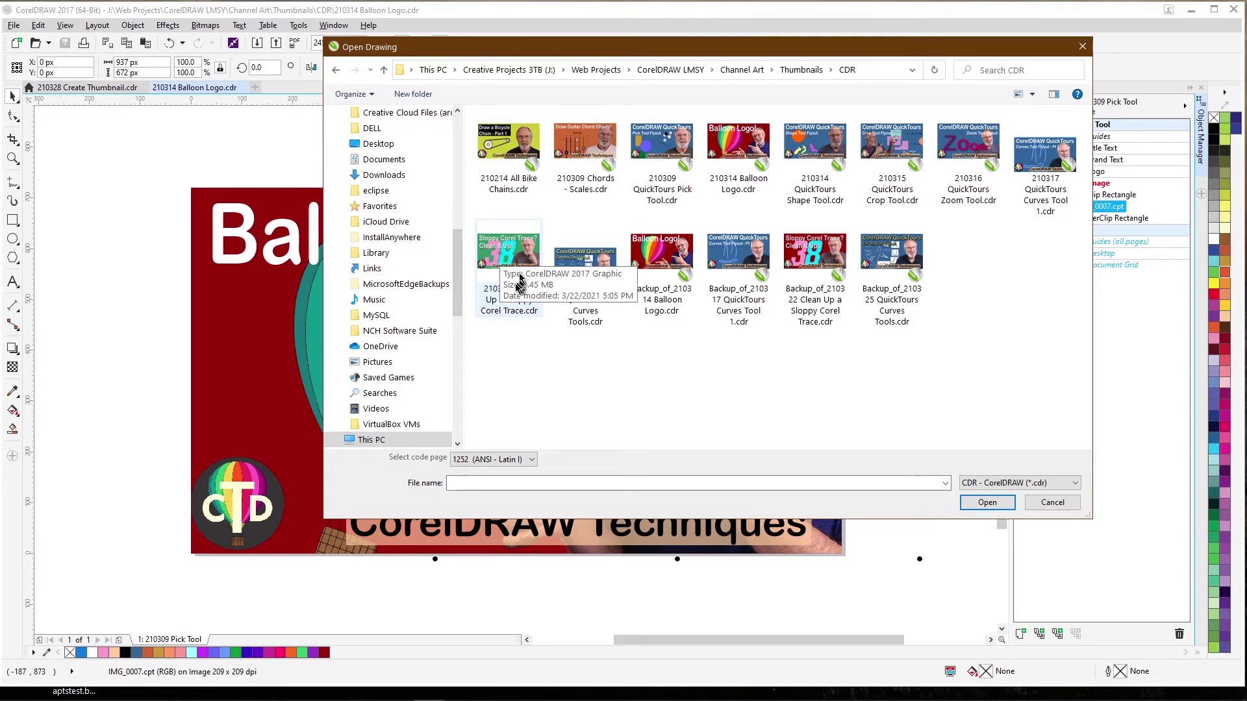
{"action": "double_click", "coordinate": [662, 256]}
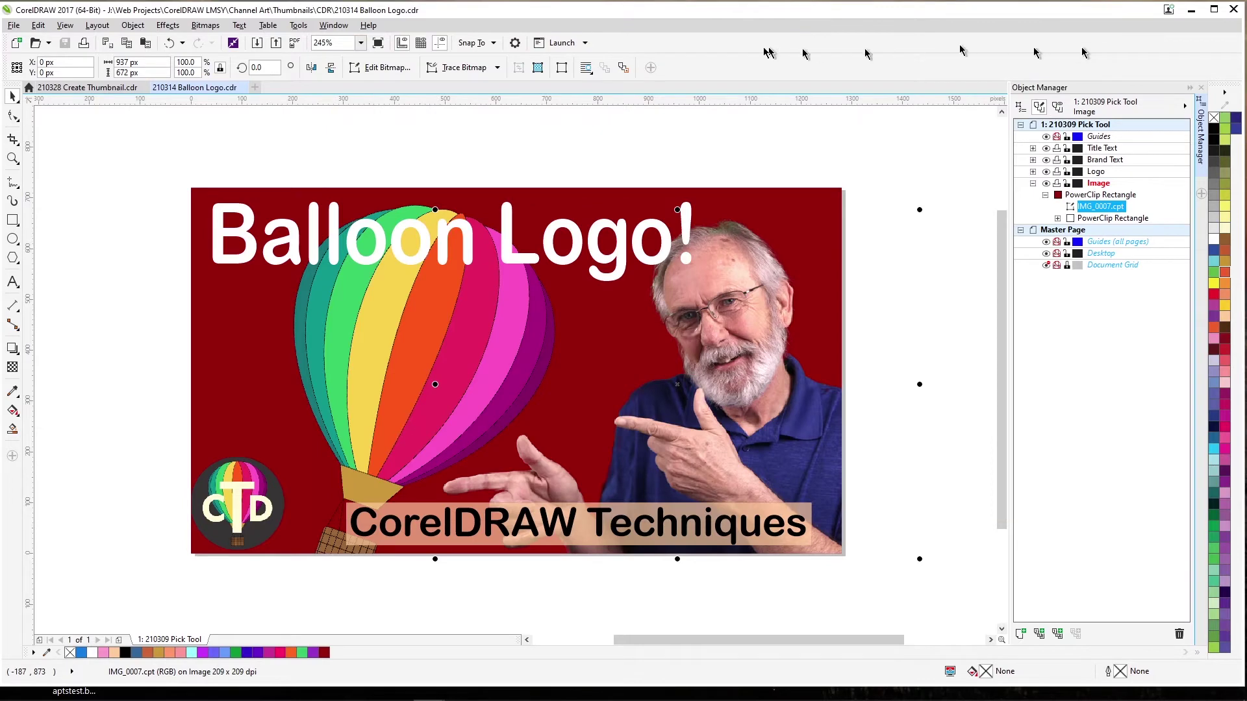
{"action": "left_click", "coordinate": [69, 89]}
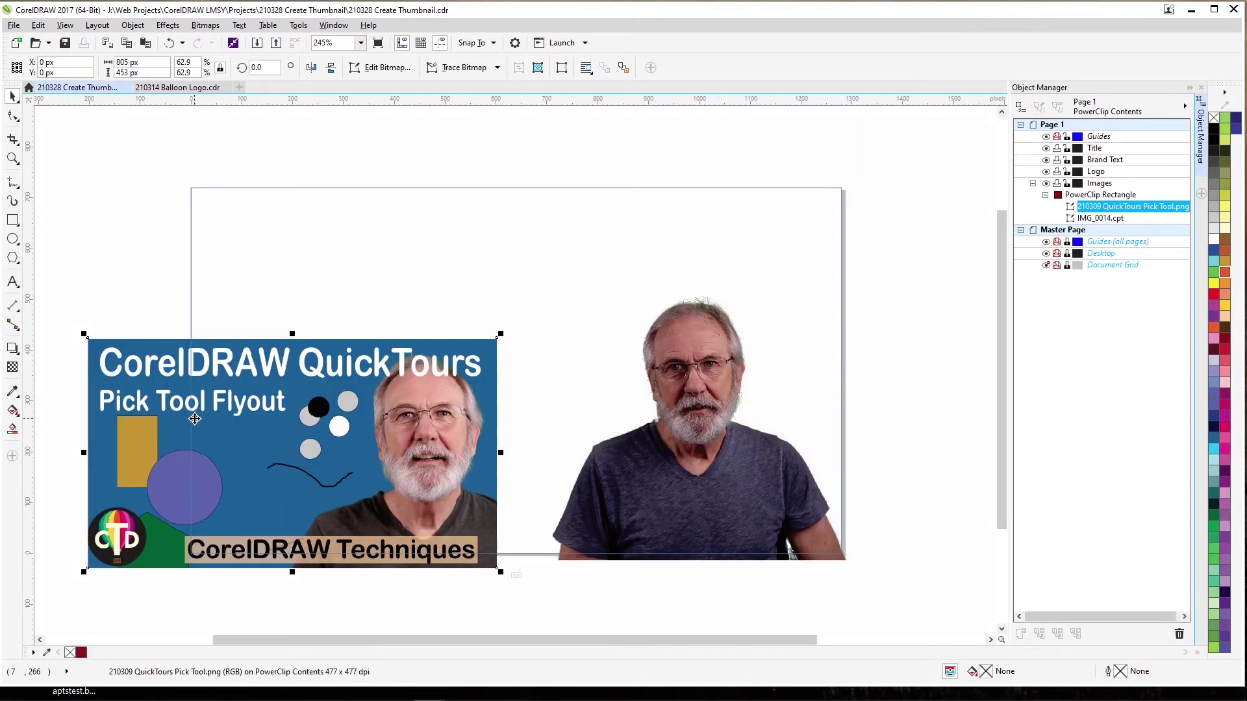
Draw a rectangle about 769 x 486 px partly over the imported PNG, reaching the edge of the man's photo
{"action": "left_click", "coordinate": [45, 235]}
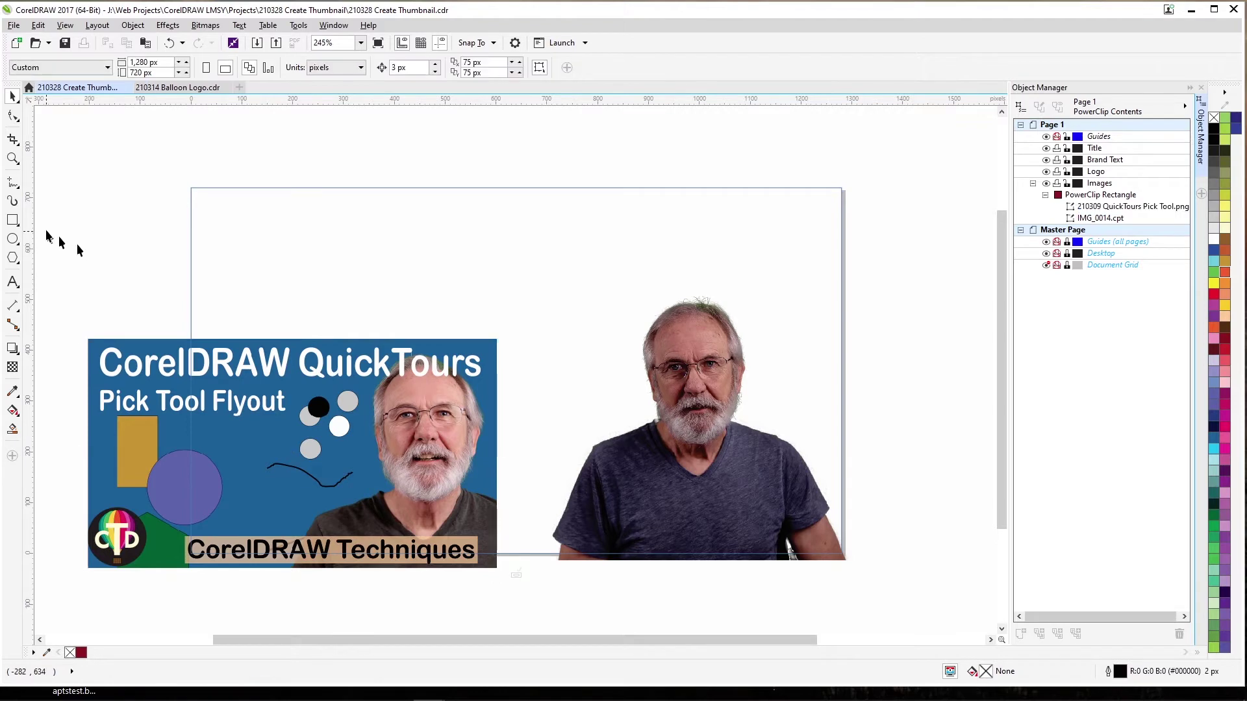
{"action": "left_click", "coordinate": [13, 221]}
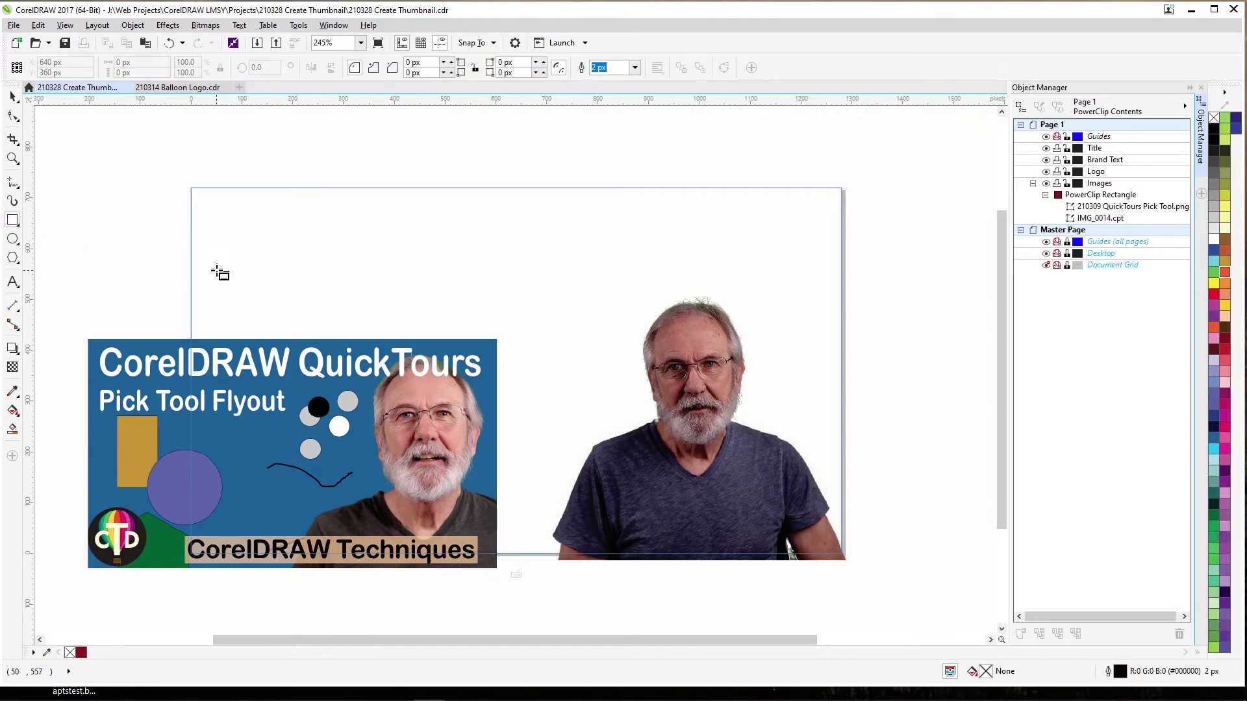
{"action": "left_click_drag", "start_coordinate": [216, 271], "coordinate": [608, 519]}
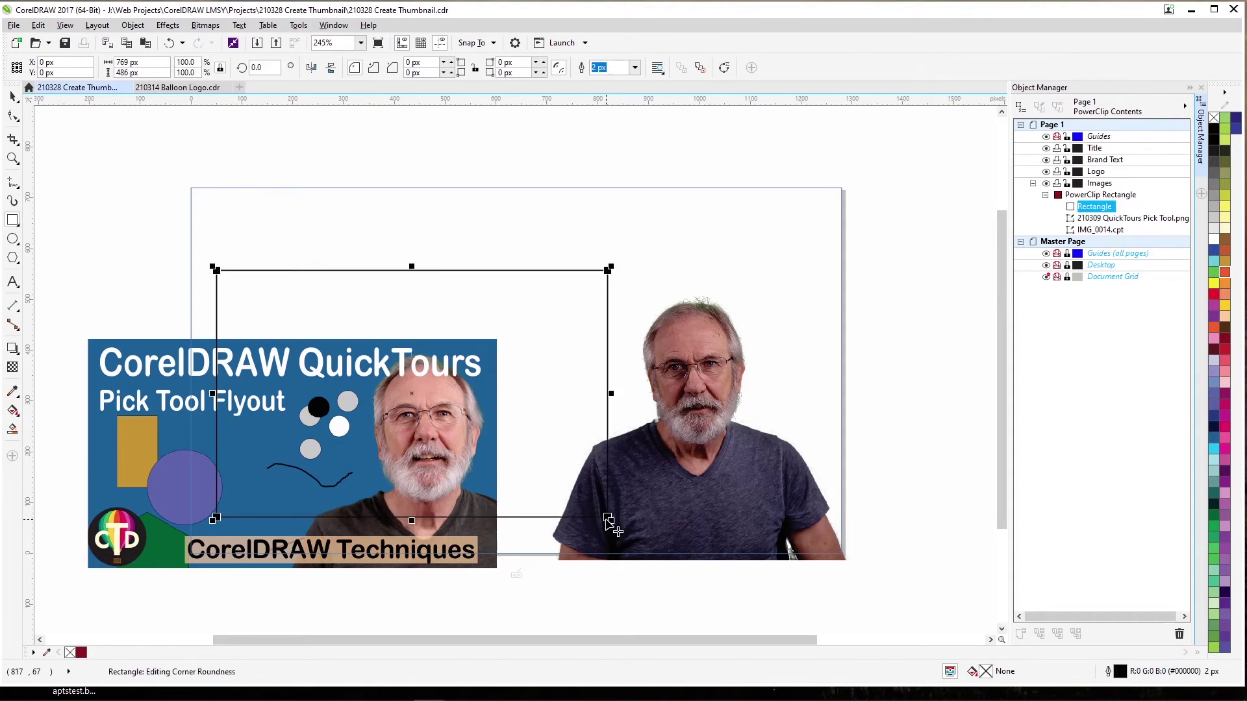
PowerClip the QuickTours Pick Tool image inside the new rectangle
{"action": "left_click", "coordinate": [124, 399]}
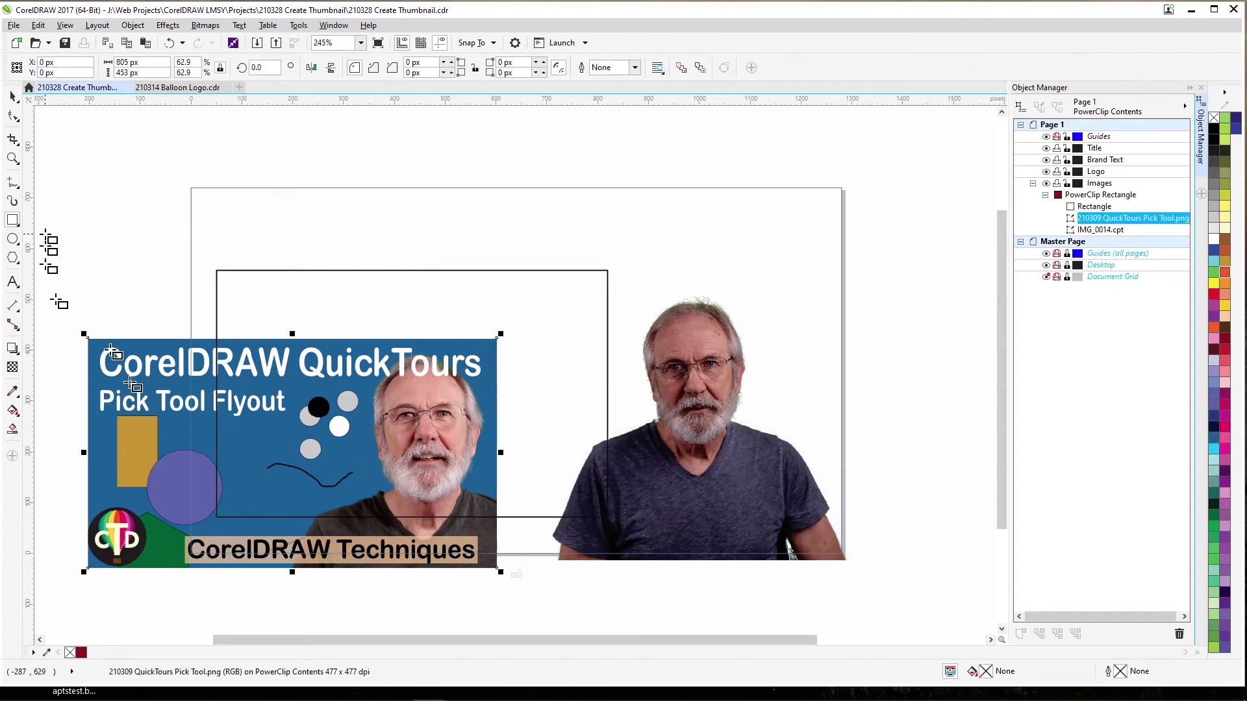
{"action": "right_click", "coordinate": [177, 357]}
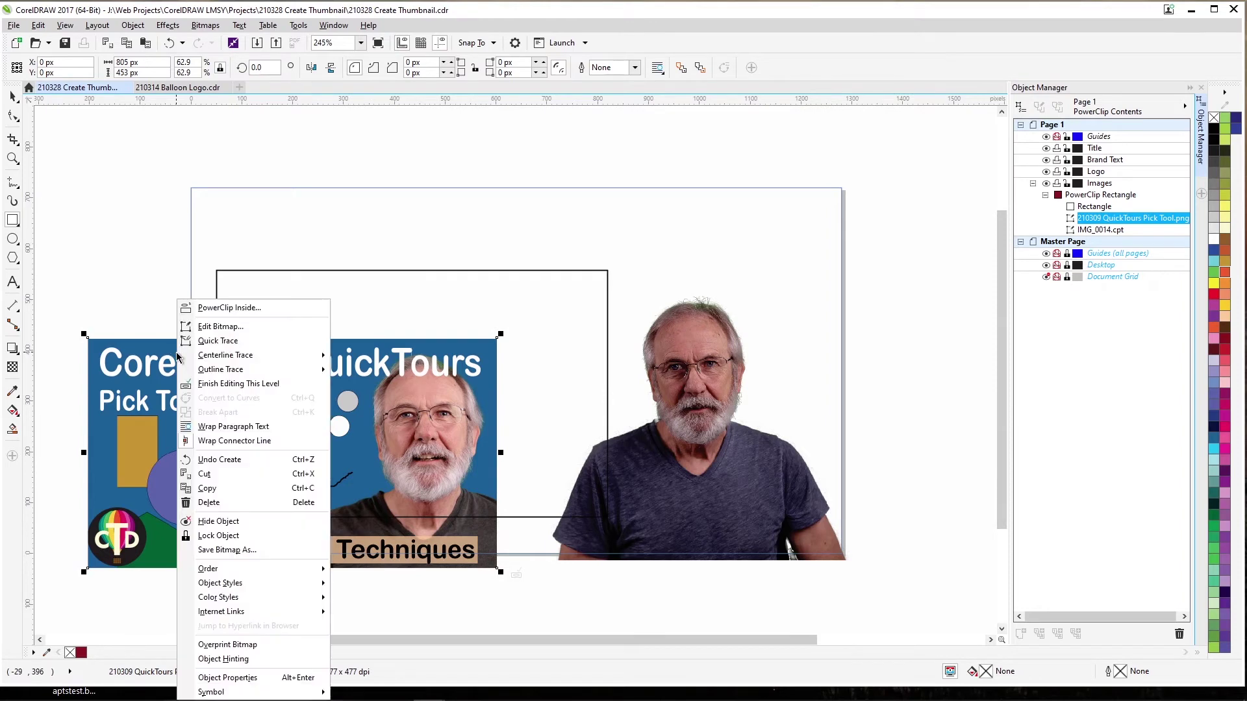
{"action": "left_click", "coordinate": [230, 307]}
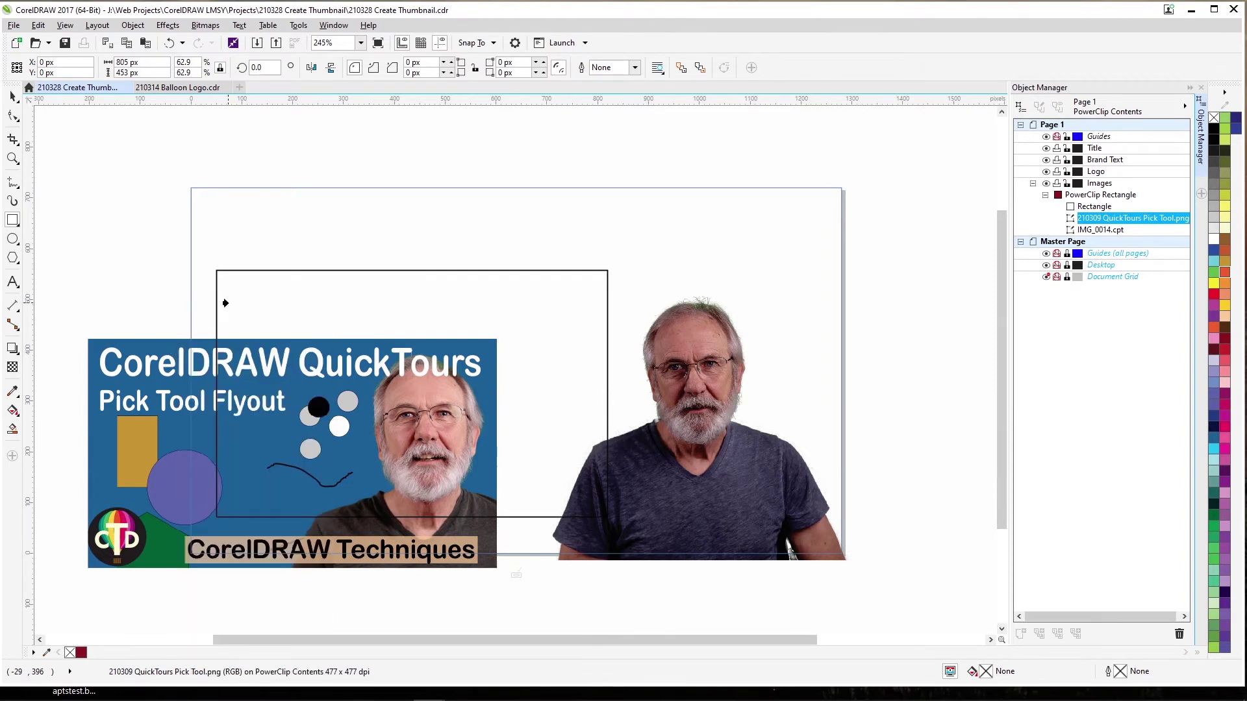
{"action": "left_click", "coordinate": [304, 295]}
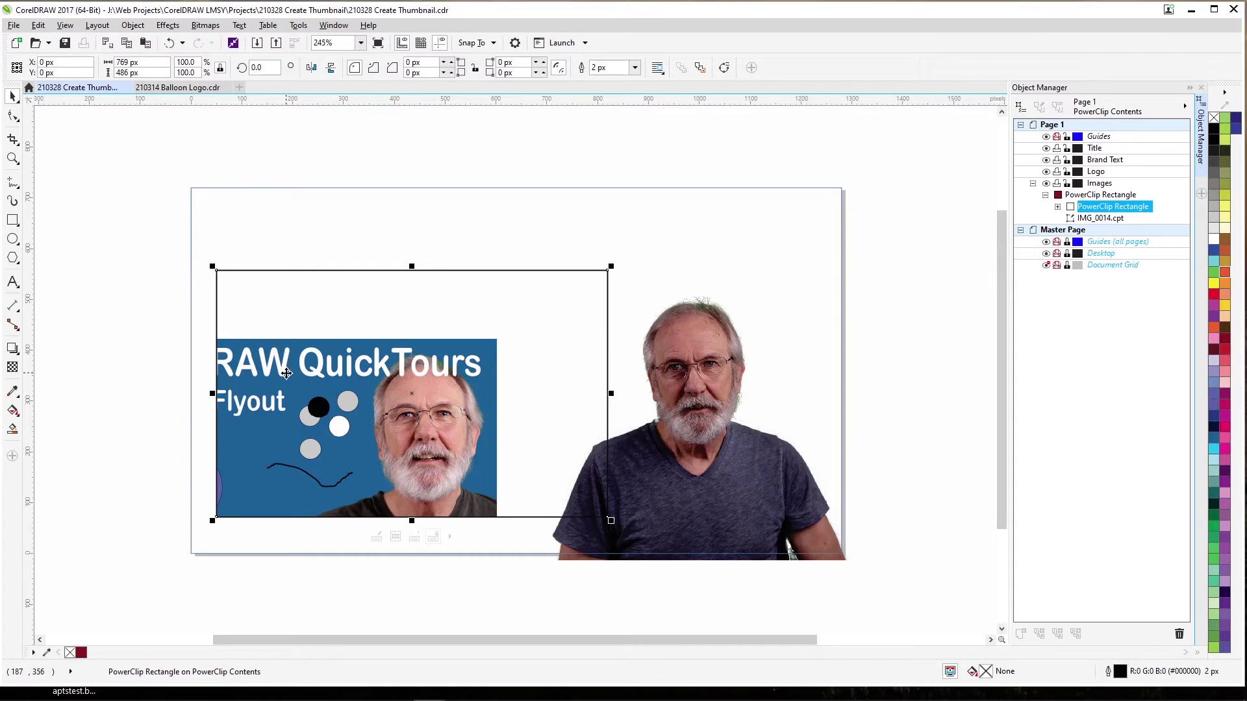
Edit the nested PowerClip to shift the image up and right, enlarge it to about 840 x 473 px, and finish editing this level
{"action": "double_click", "coordinate": [296, 419]}
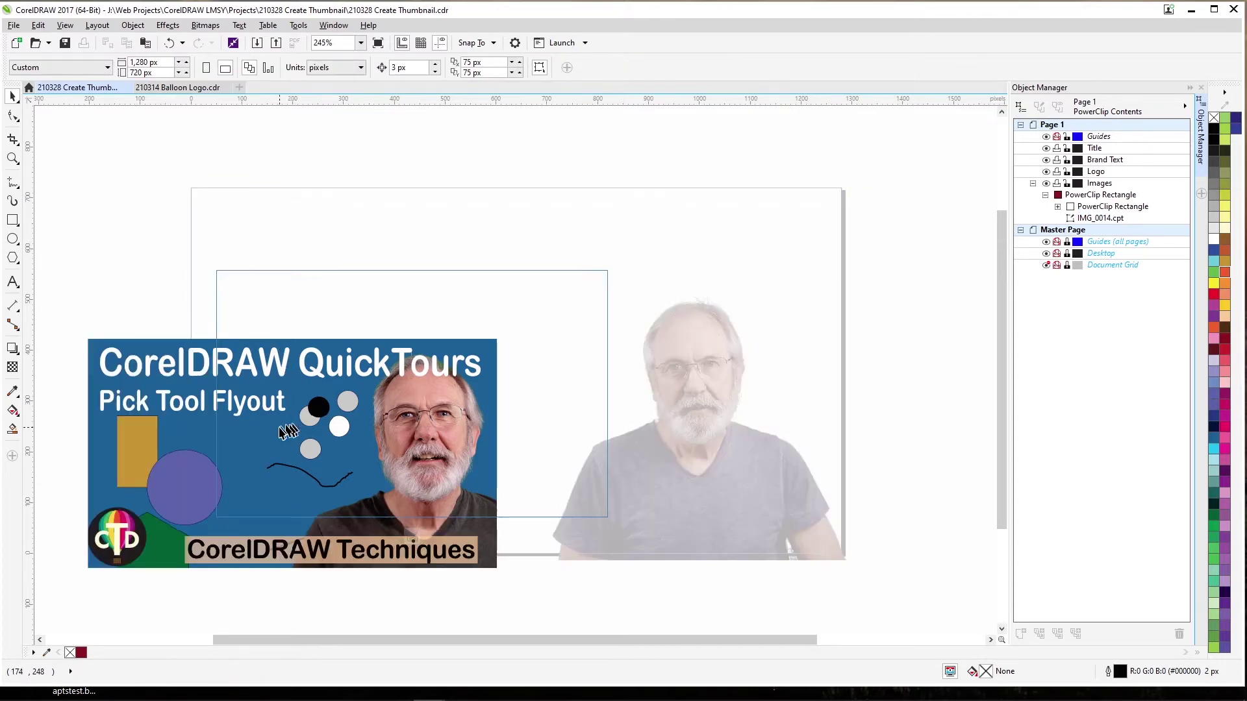
{"action": "left_click", "coordinate": [288, 432]}
{"action": "left_click_drag", "start_coordinate": [300, 417], "coordinate": [390, 379]}
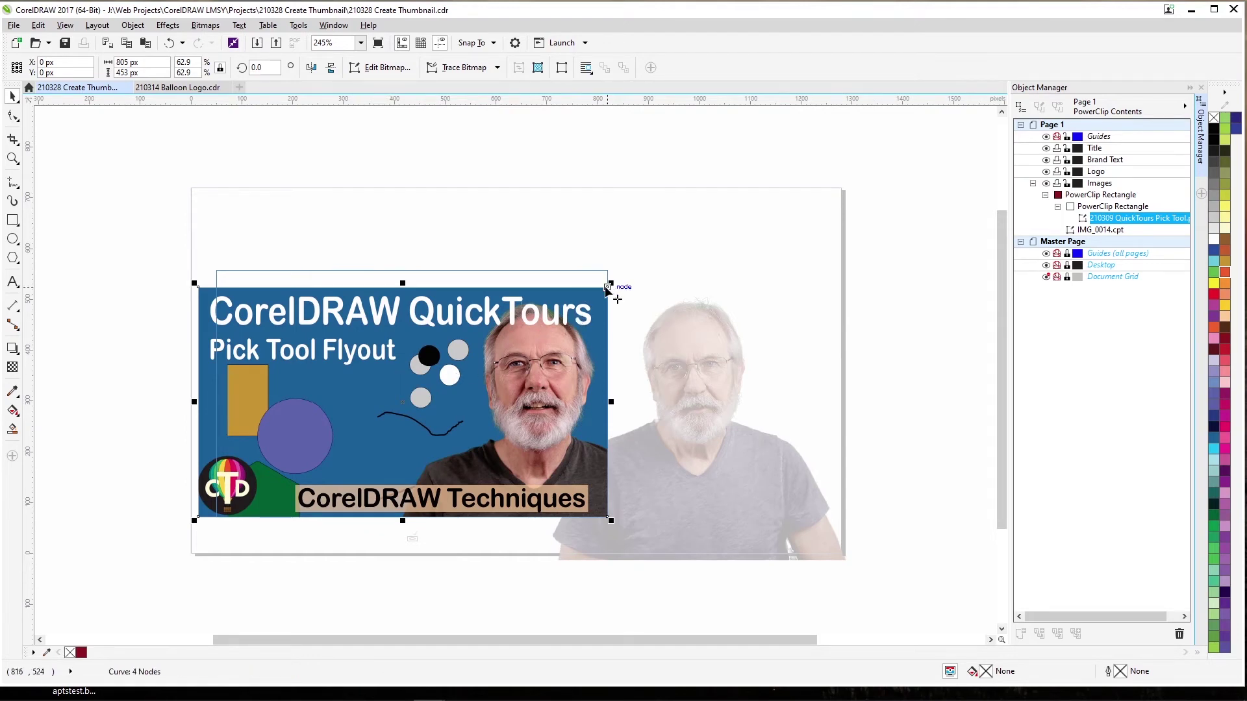
{"action": "left_click_drag", "start_coordinate": [611, 282], "coordinate": [629, 272]}
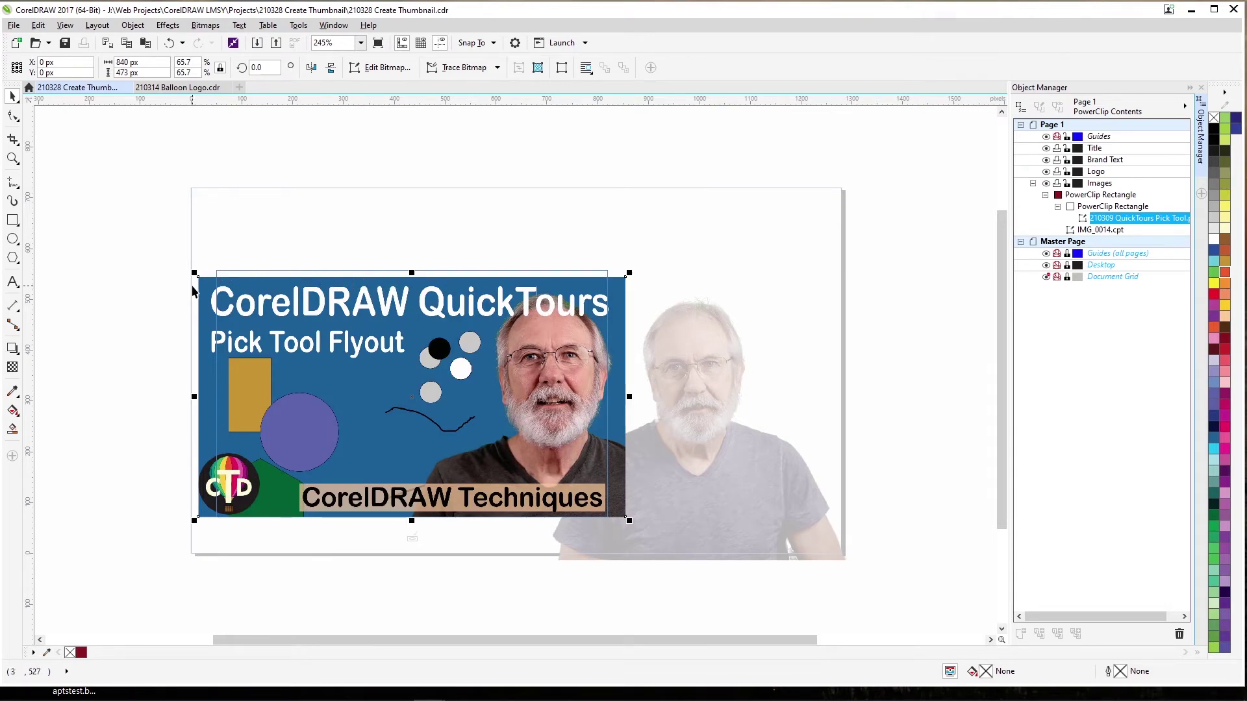
{"action": "right_click", "coordinate": [278, 290]}
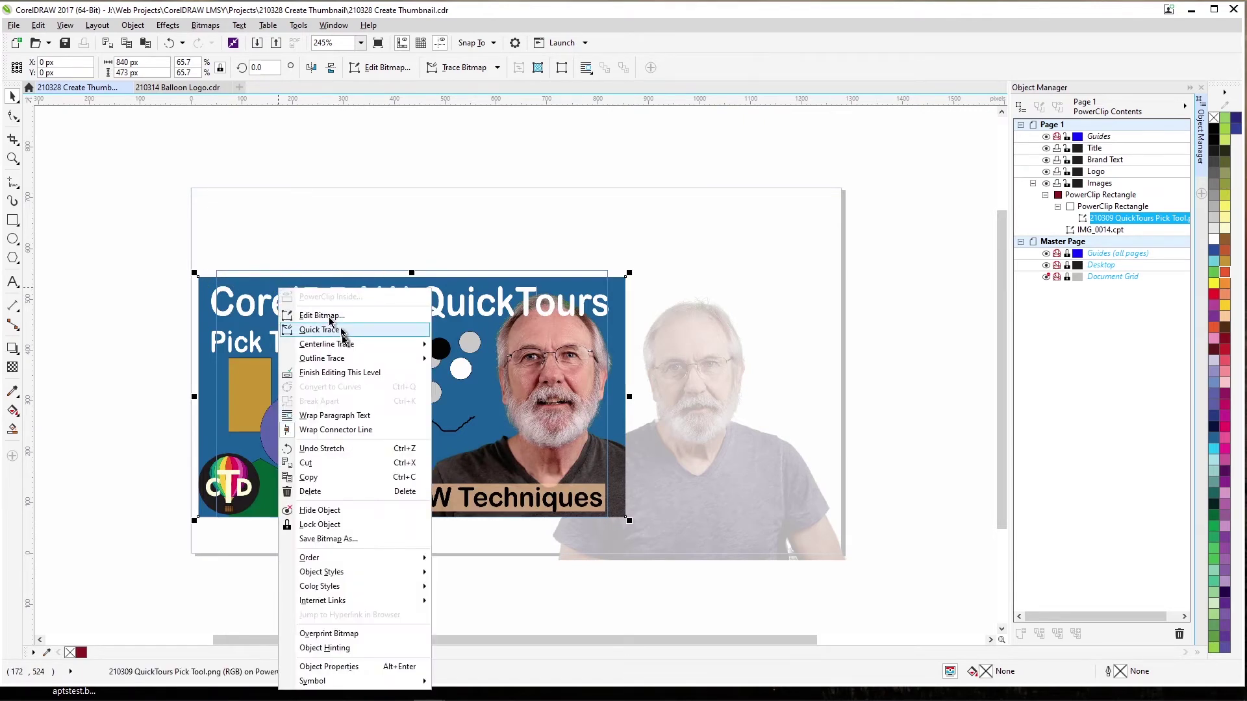
{"action": "left_click", "coordinate": [340, 373]}
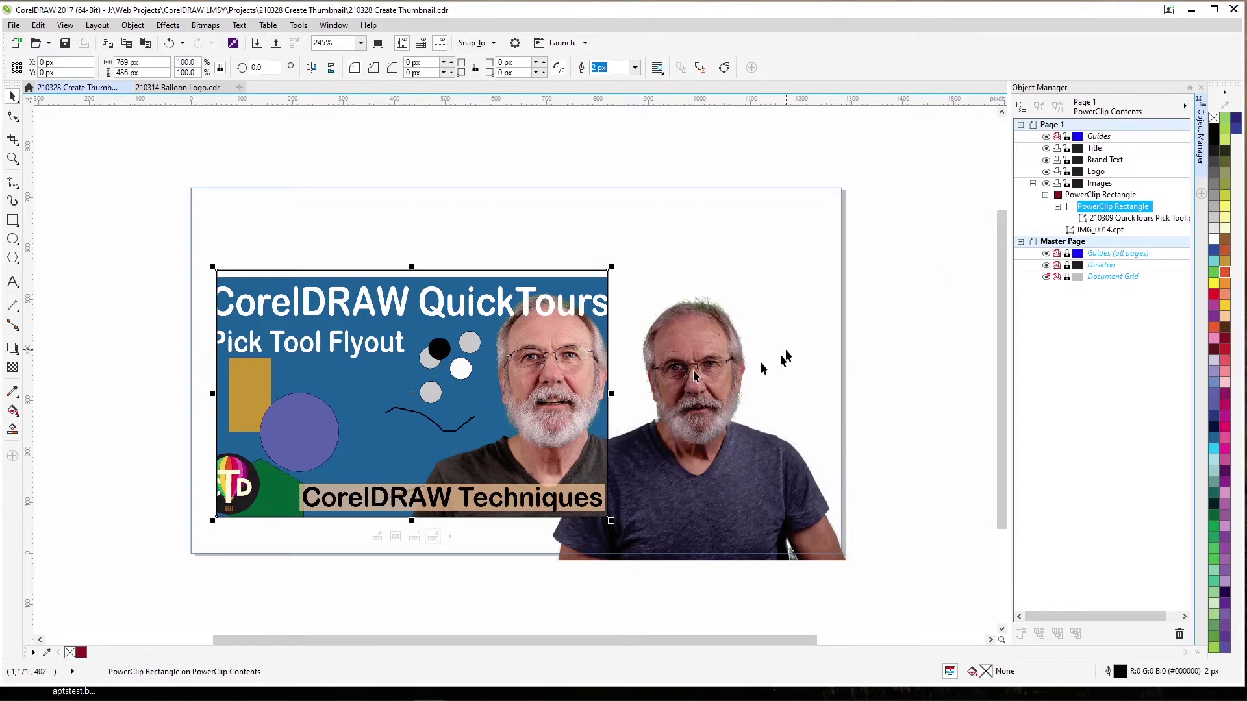
Bring the IMG_0014.cpt photo in front of the clipped thumbnail rectangle
{"action": "left_click", "coordinate": [1100, 230]}
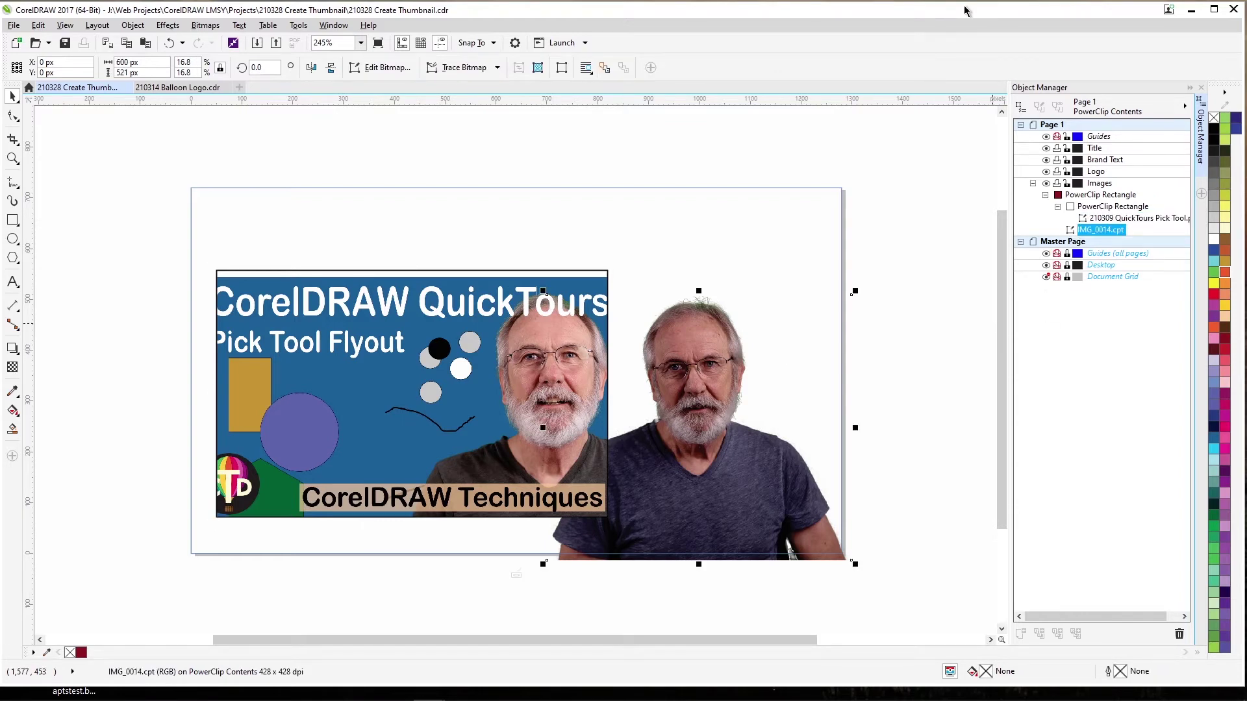
{"action": "key", "text": "shift+Page_Up"}
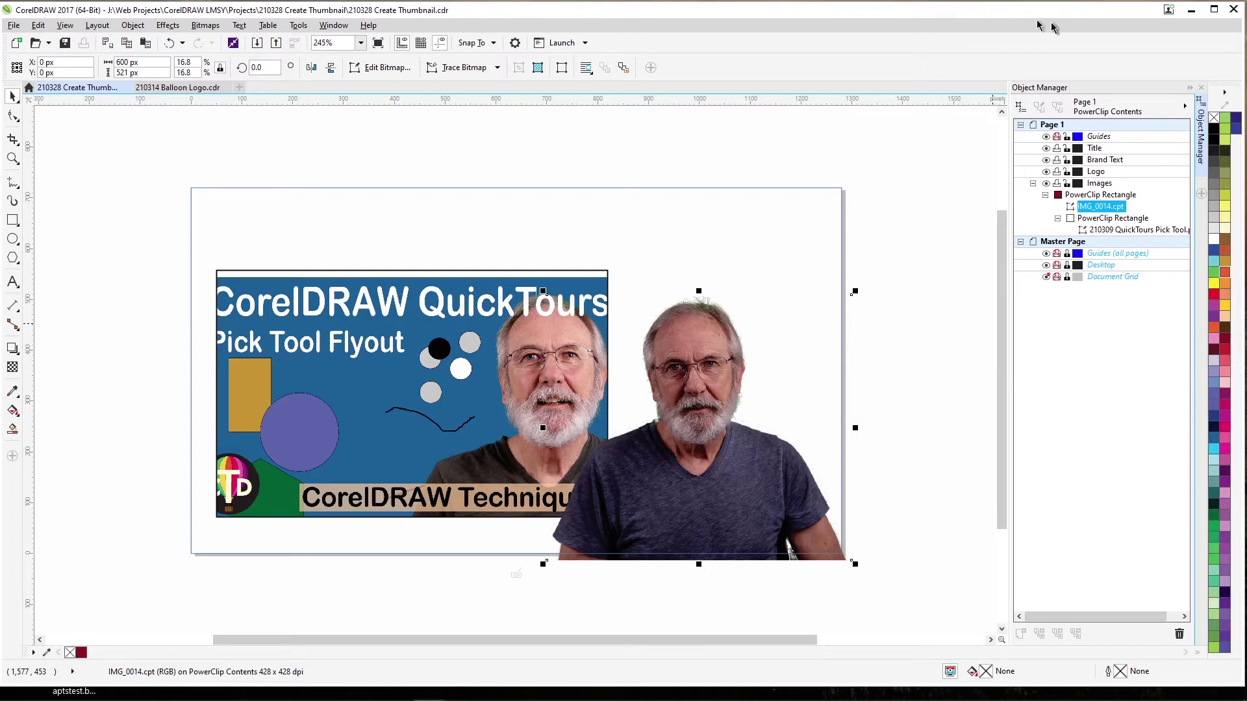
Finish editing the background PowerClip's contents and make the Logo layer active
{"action": "right_click", "coordinate": [1083, 195]}
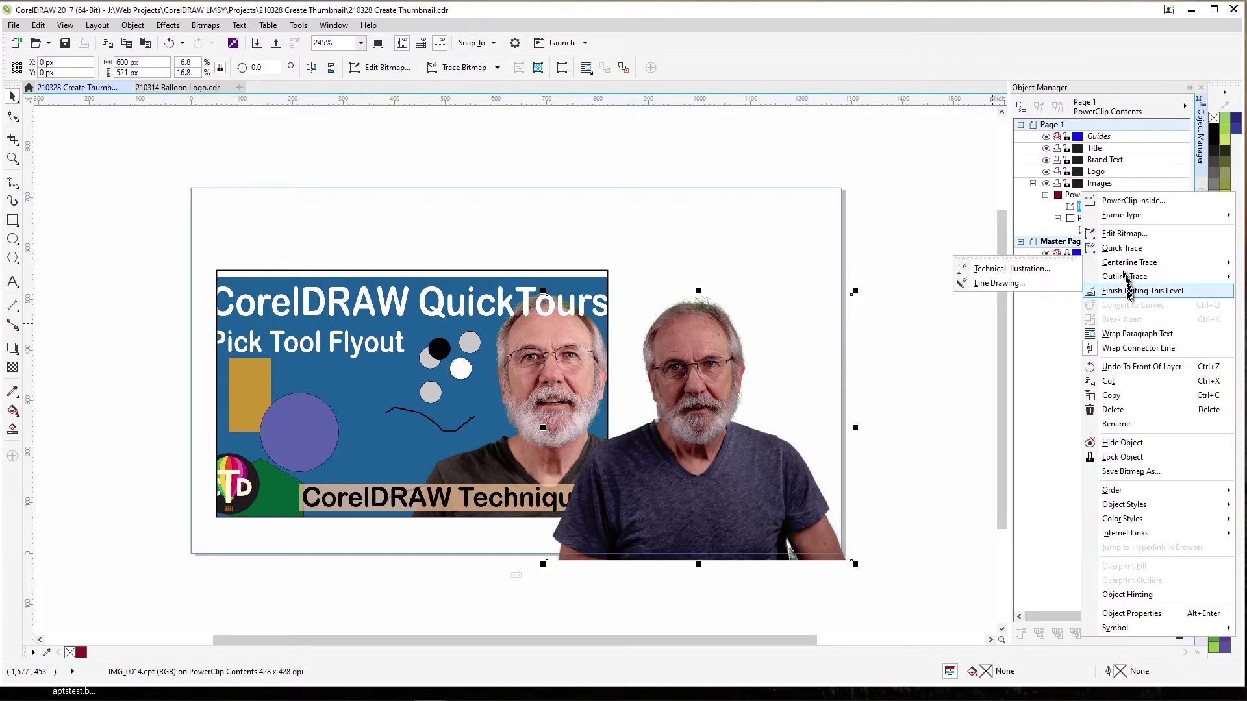
{"action": "left_click", "coordinate": [1129, 291]}
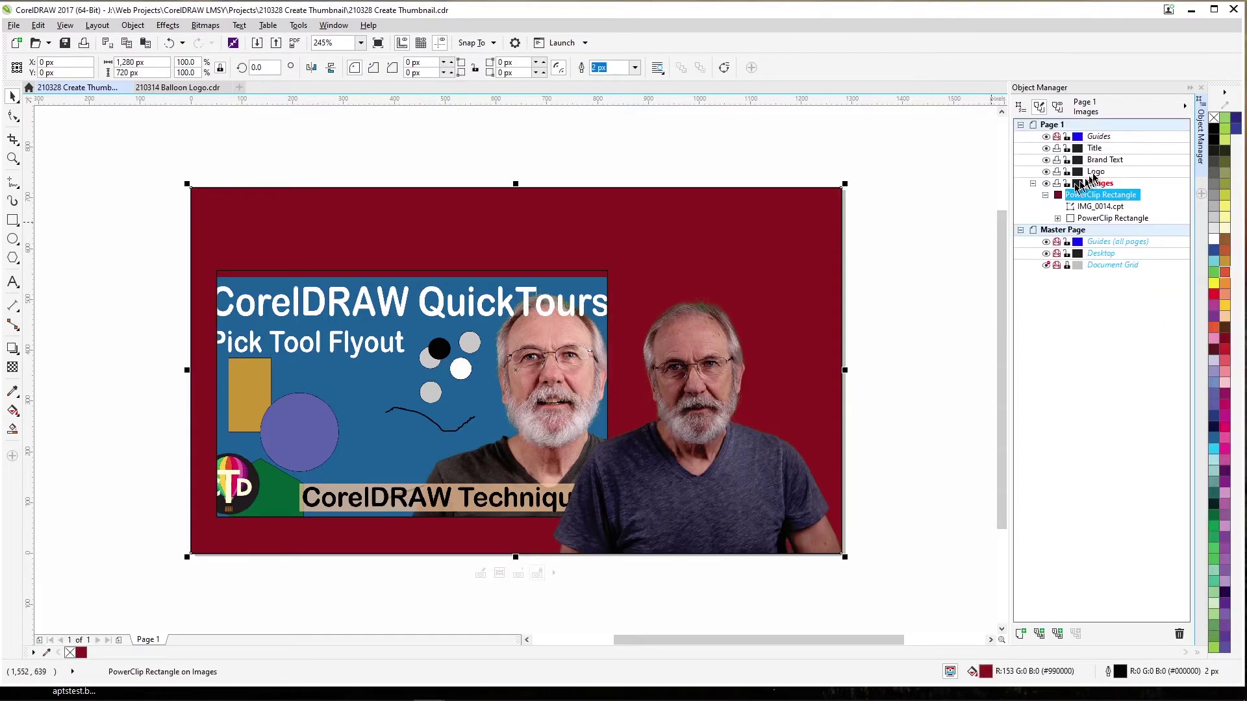
{"action": "left_click", "coordinate": [1096, 172]}
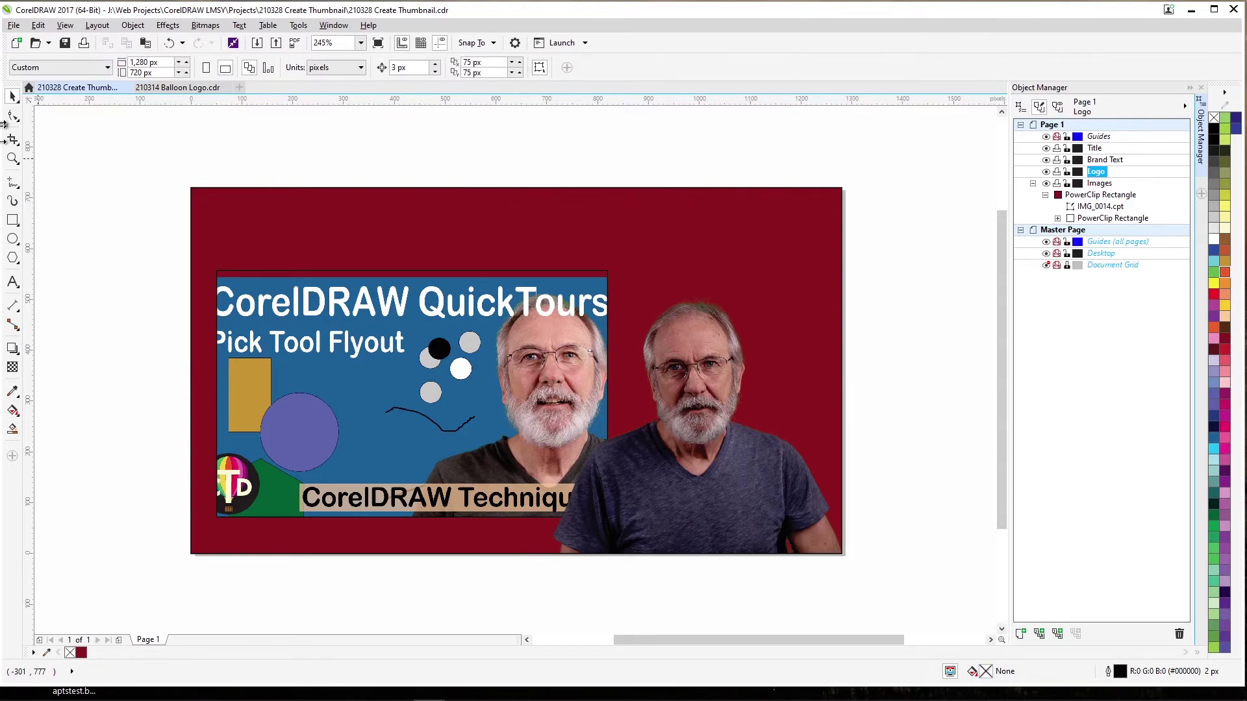
Import Balloon Site Icon.png from the Site Icons folder inside Channel Art
{"action": "left_click", "coordinate": [14, 26]}
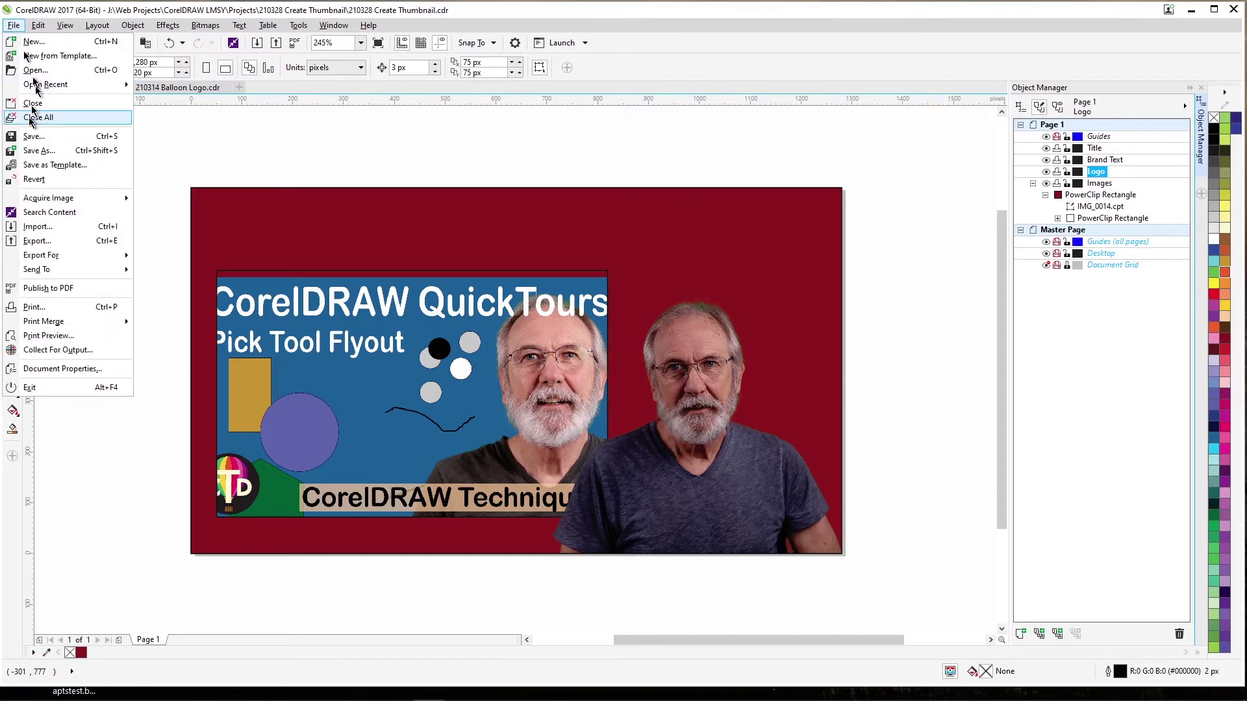
{"action": "left_click", "coordinate": [44, 230]}
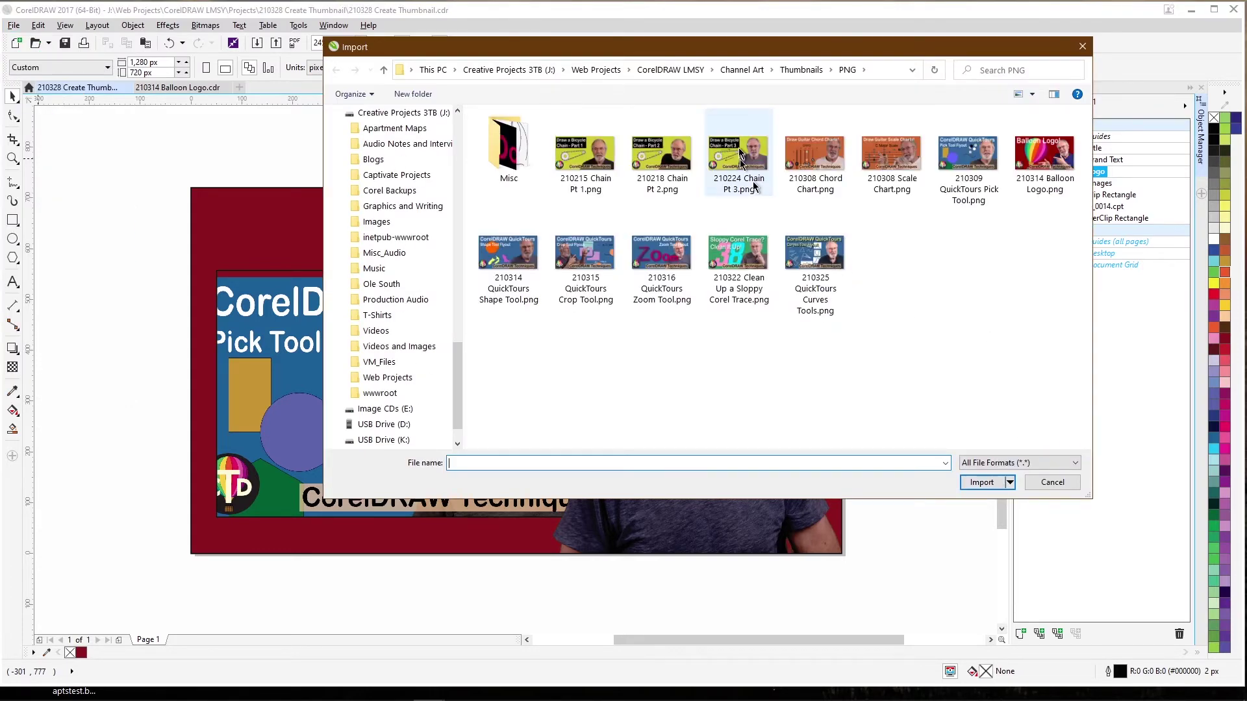
{"action": "left_click", "coordinate": [806, 70]}
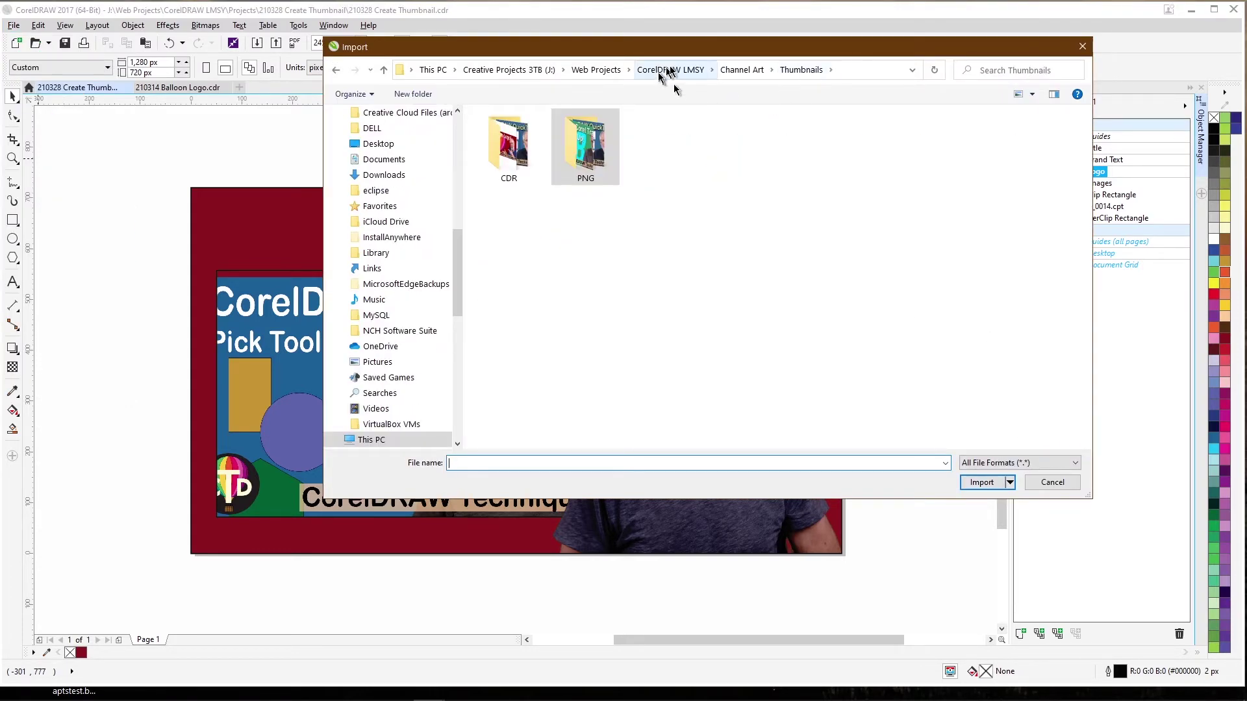
{"action": "left_click", "coordinate": [744, 69]}
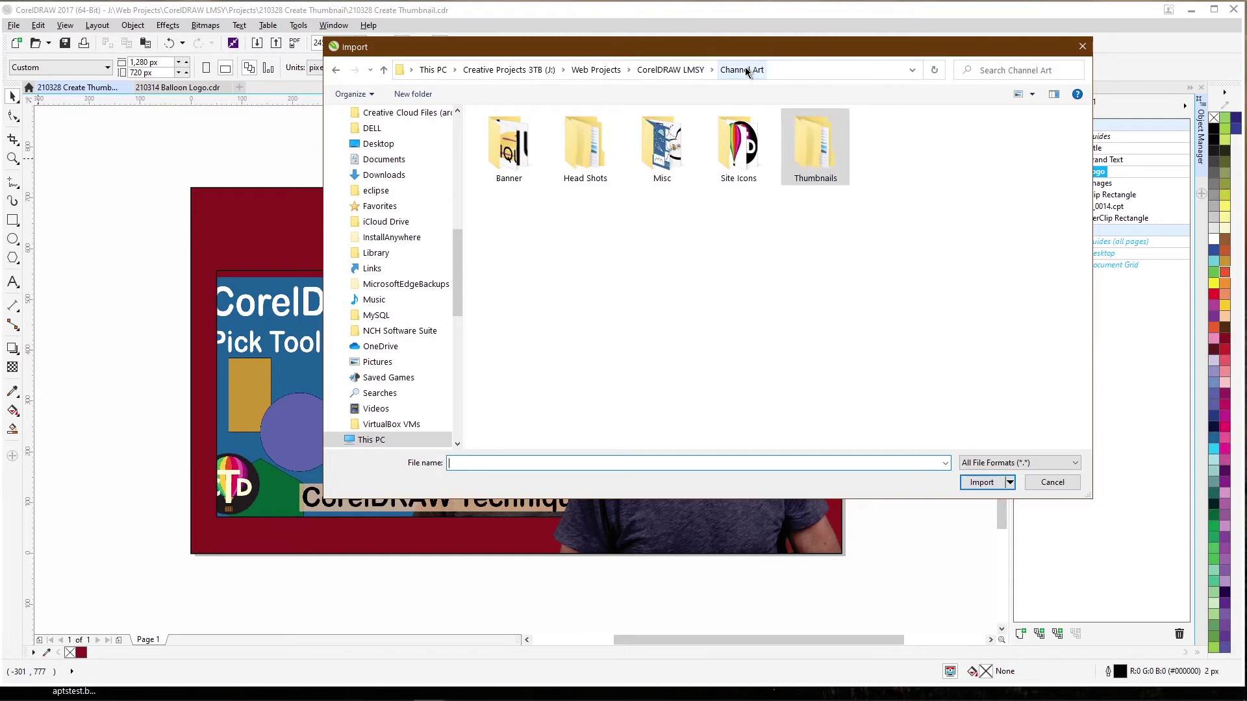
{"action": "double_click", "coordinate": [742, 150]}
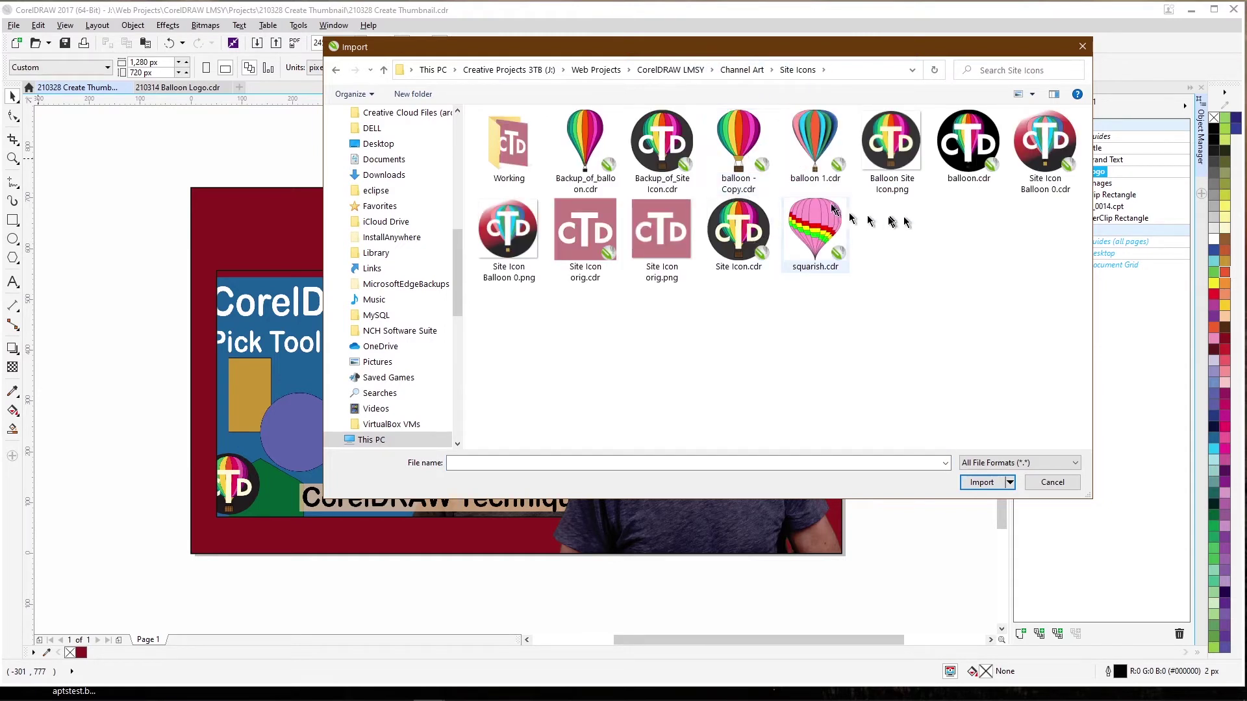
{"action": "left_click", "coordinate": [881, 156]}
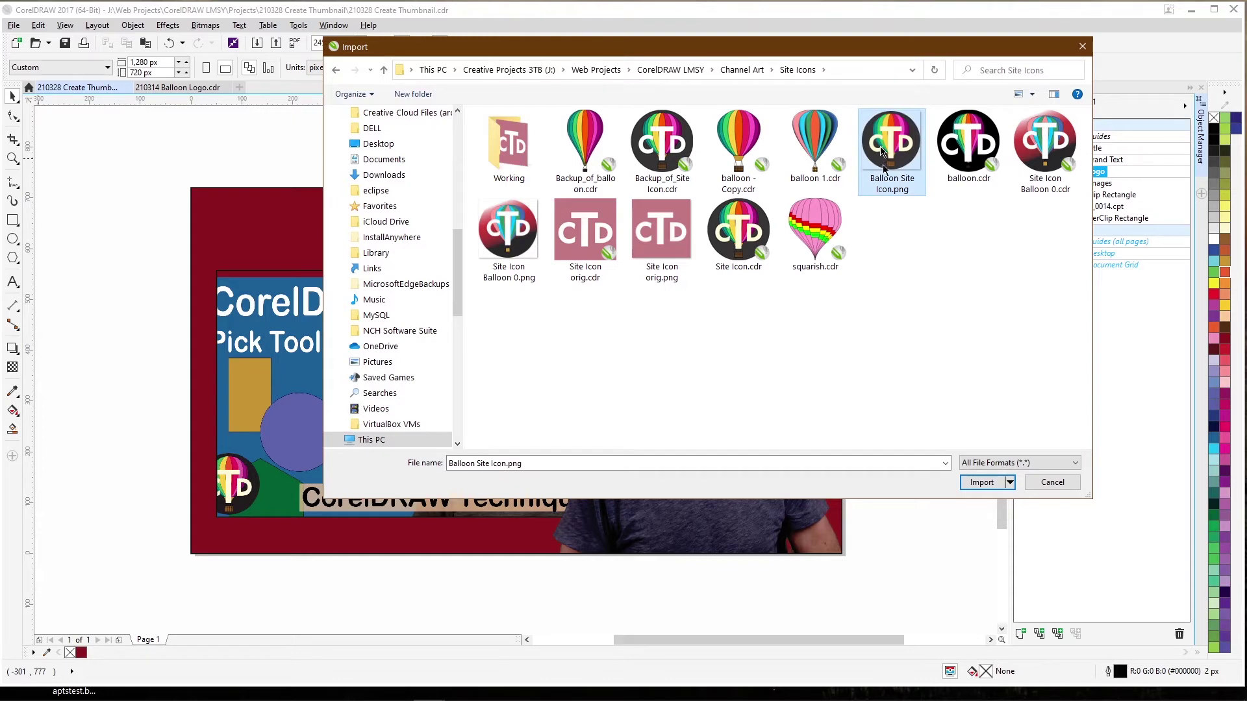
{"action": "left_click", "coordinate": [987, 485]}
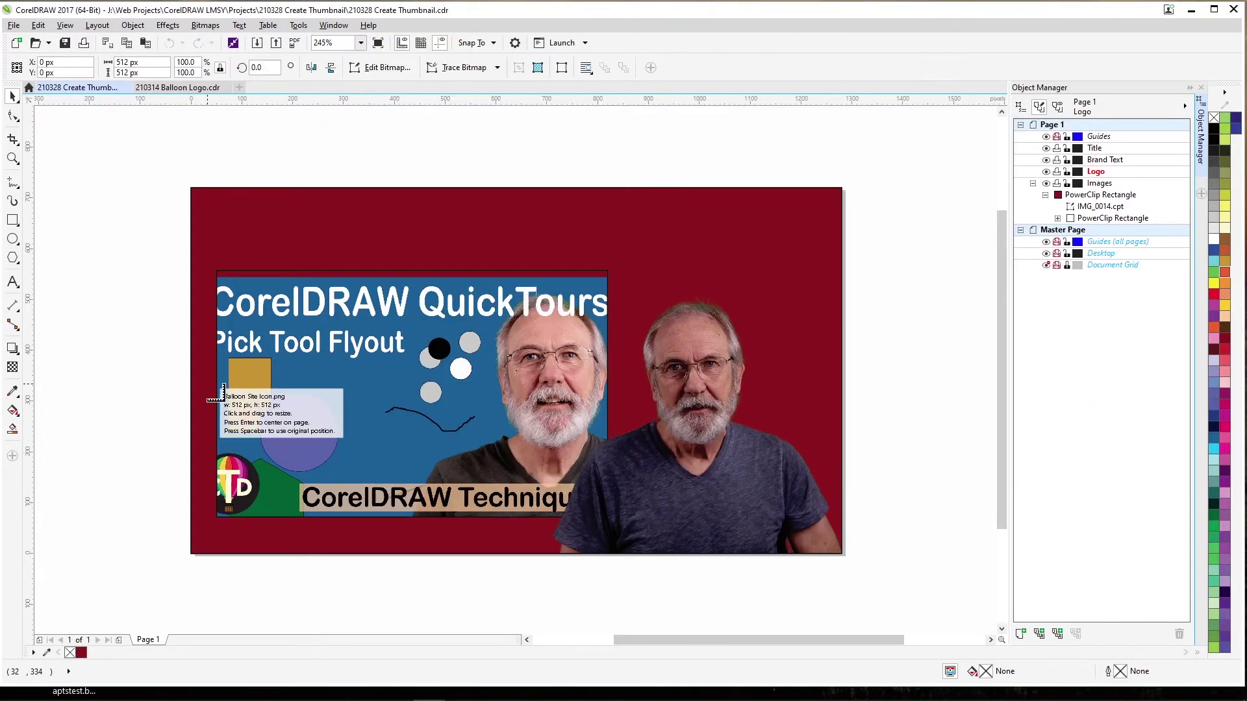
Place the balloon logo at about 159 x 159 px in the lower-left corner of the page
{"action": "left_click", "coordinate": [206, 383]}
{"action": "left_click_drag", "start_coordinate": [212, 383], "coordinate": [330, 531]}
{"action": "left_click_drag", "start_coordinate": [408, 574], "coordinate": [262, 478]}
{"action": "left_click_drag", "start_coordinate": [199, 435], "coordinate": [235, 469]}
{"action": "left_click_drag", "start_coordinate": [260, 502], "coordinate": [238, 510]}
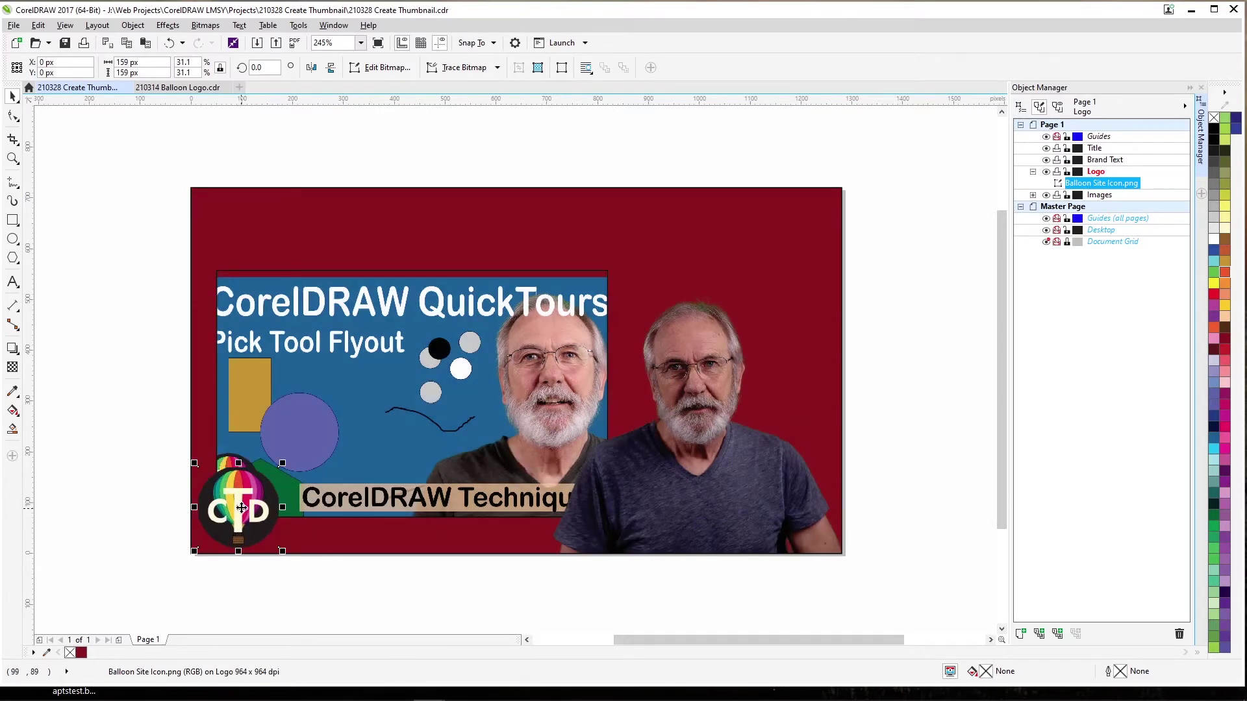
Check the logo's size in the 210314 Balloon Logo.cdr document and return to the thumbnail document
{"action": "left_click", "coordinate": [179, 88]}
{"action": "left_click_drag", "start_coordinate": [245, 452], "coordinate": [252, 485]}
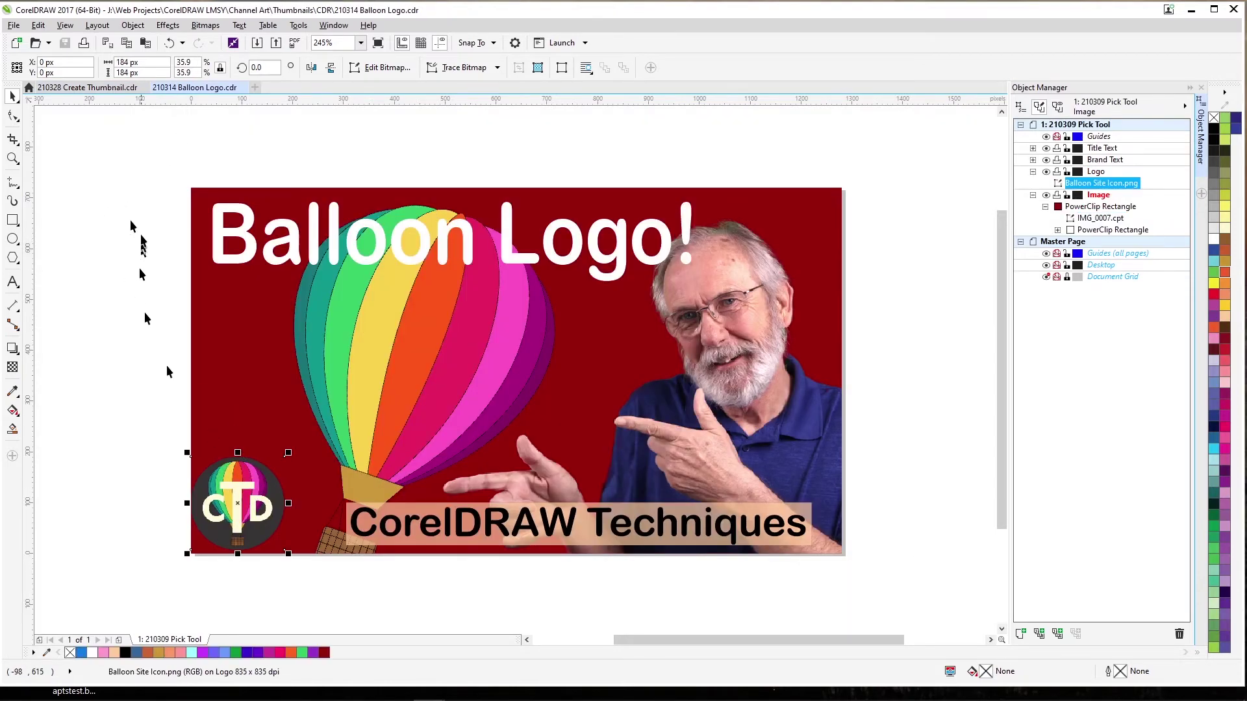
{"action": "left_click", "coordinate": [67, 88]}
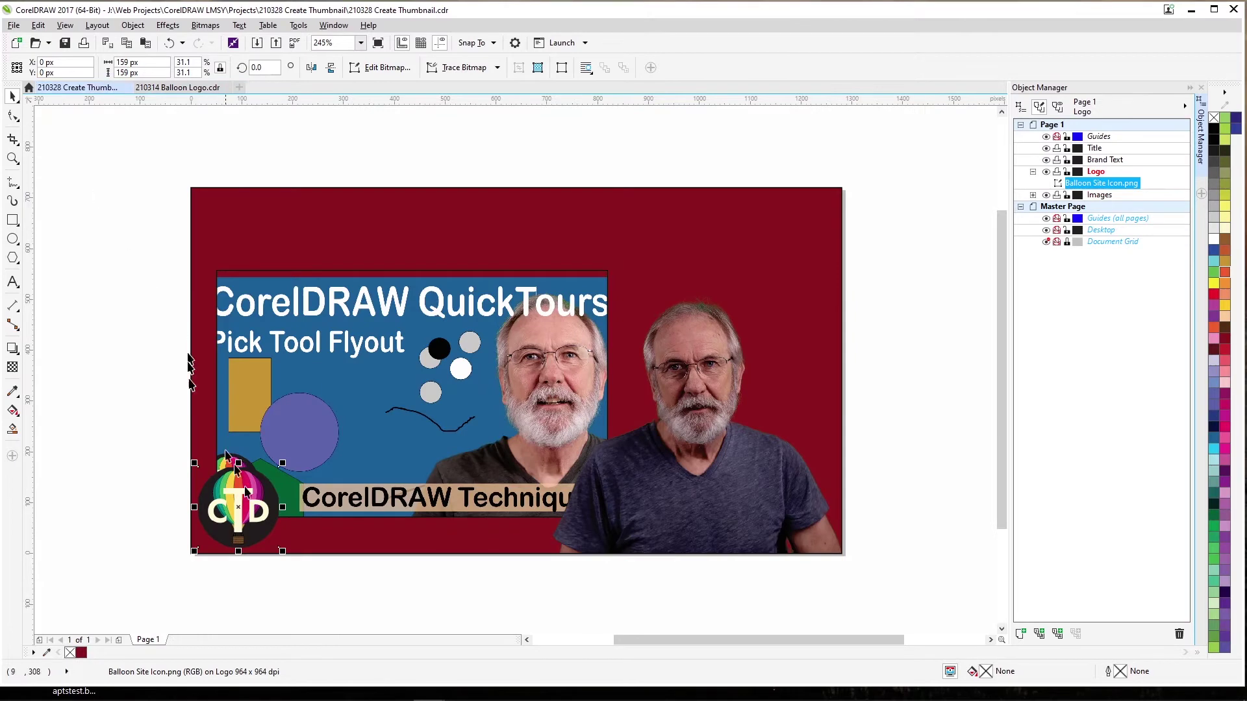
Set the balloon logo's width to 184 px, keeping its proportions
{"action": "triple_click", "coordinate": [140, 61]}
{"action": "type", "text": "1"}
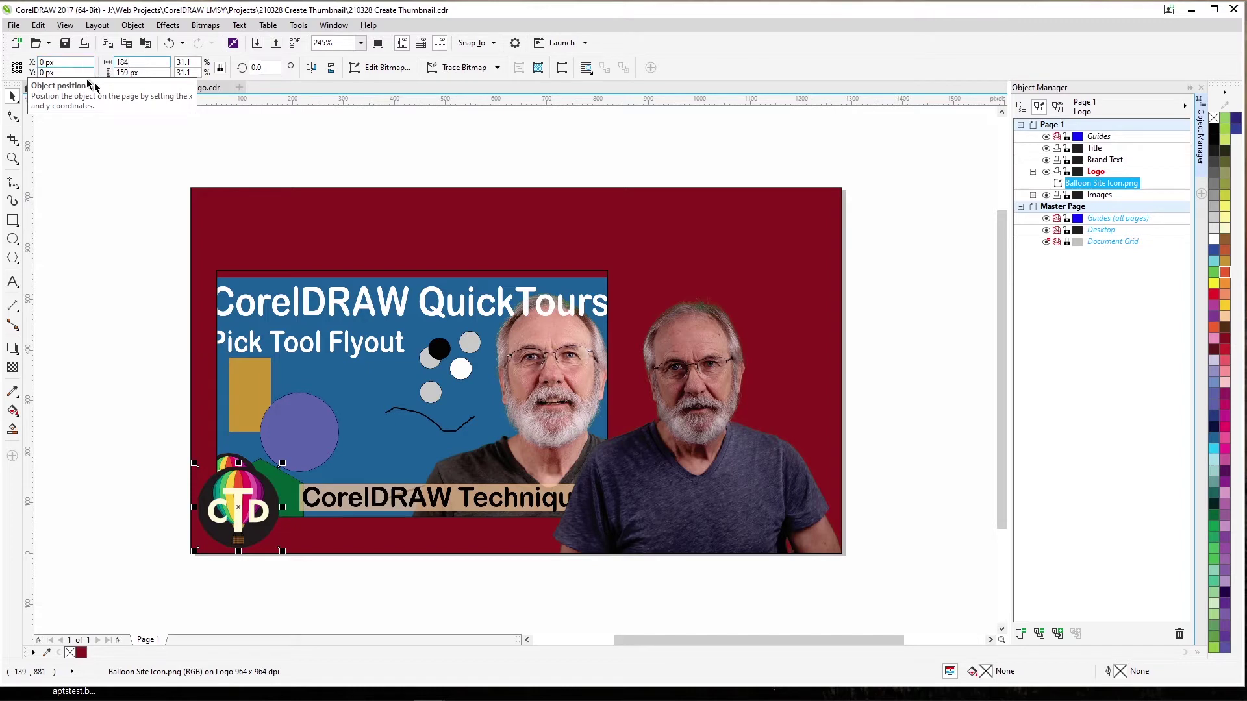
{"action": "type", "text": "84"}
{"action": "key", "text": "Return"}
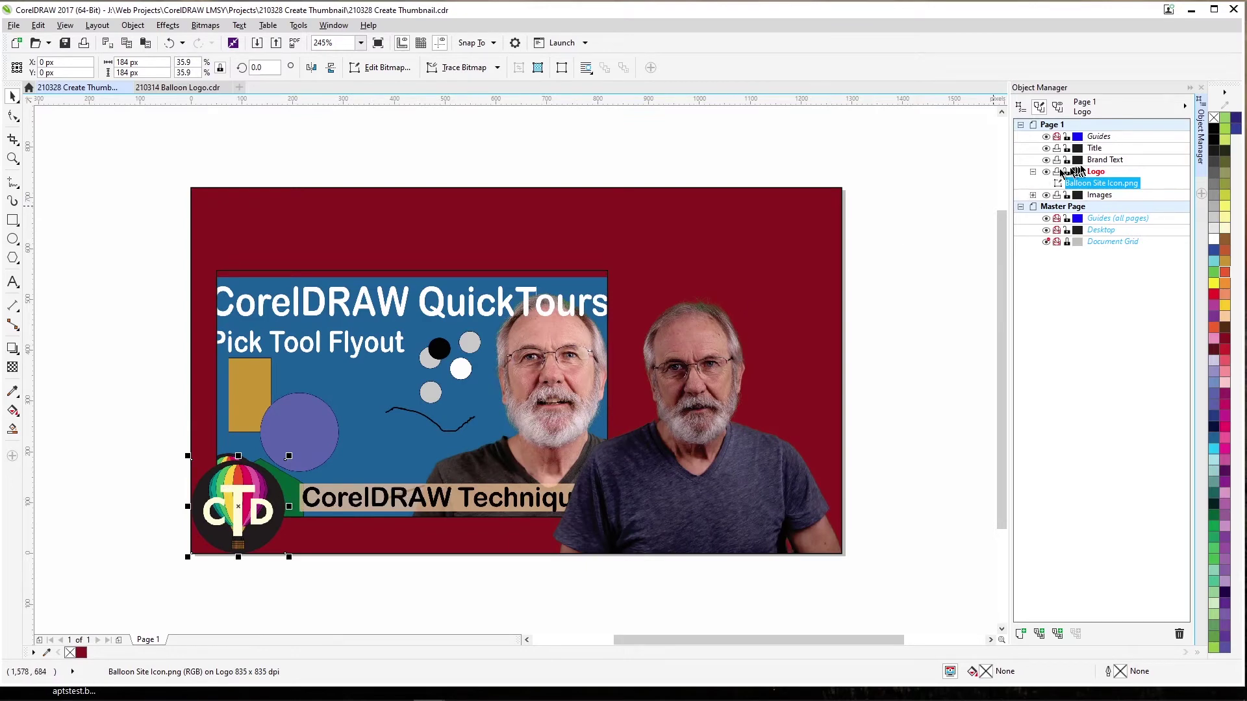
Draw a rectangle about 585 x 68 px on the Brand Text layer along the page's lower edge
{"action": "left_click", "coordinate": [1104, 161]}
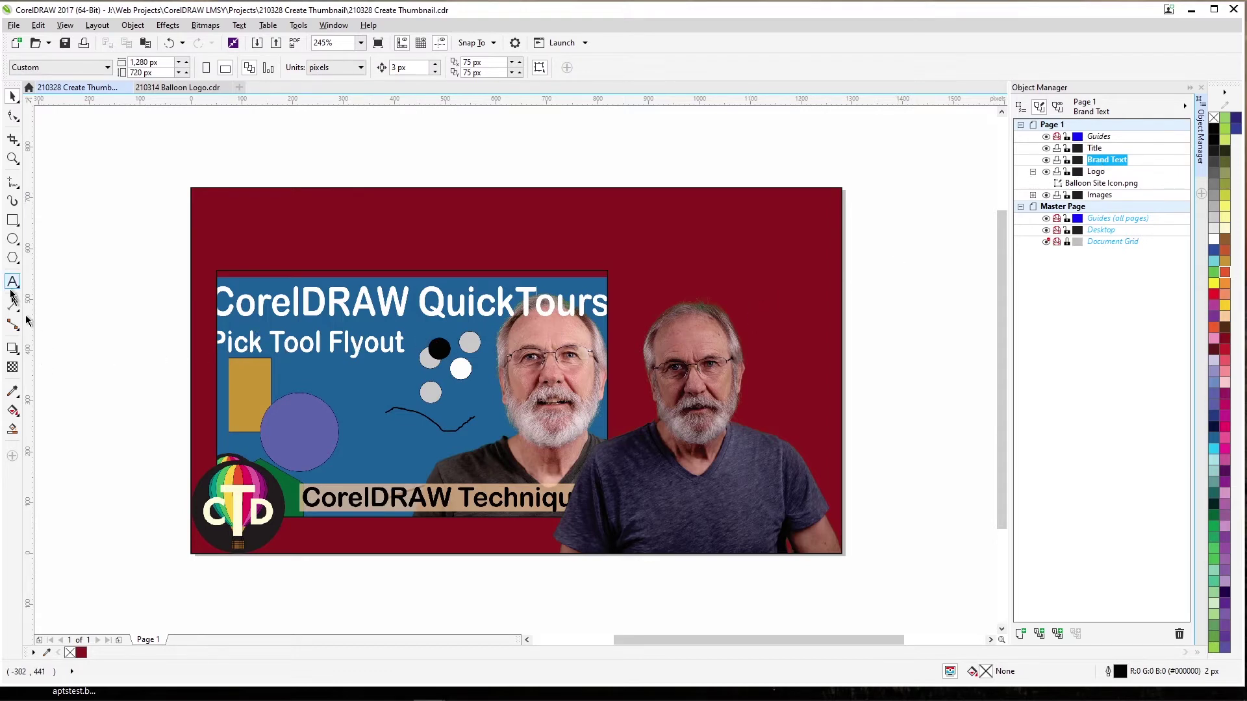
{"action": "left_click", "coordinate": [12, 221]}
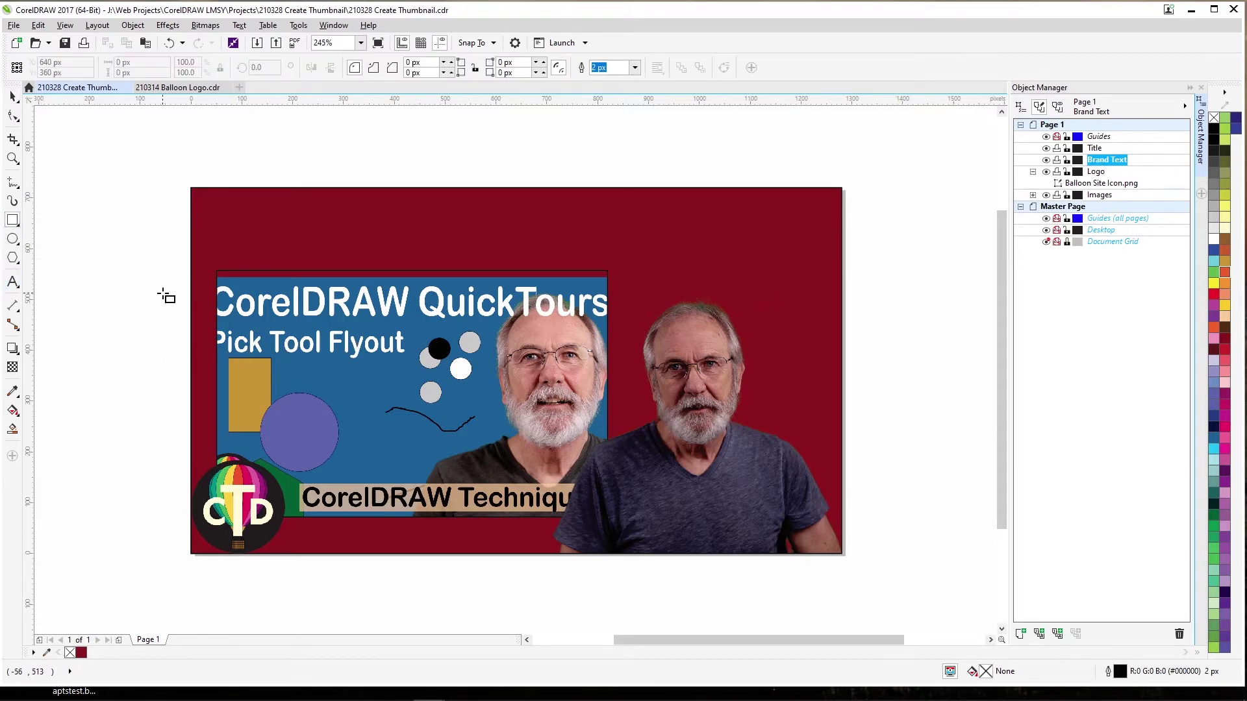
{"action": "left_click_drag", "start_coordinate": [497, 520], "coordinate": [797, 556]}
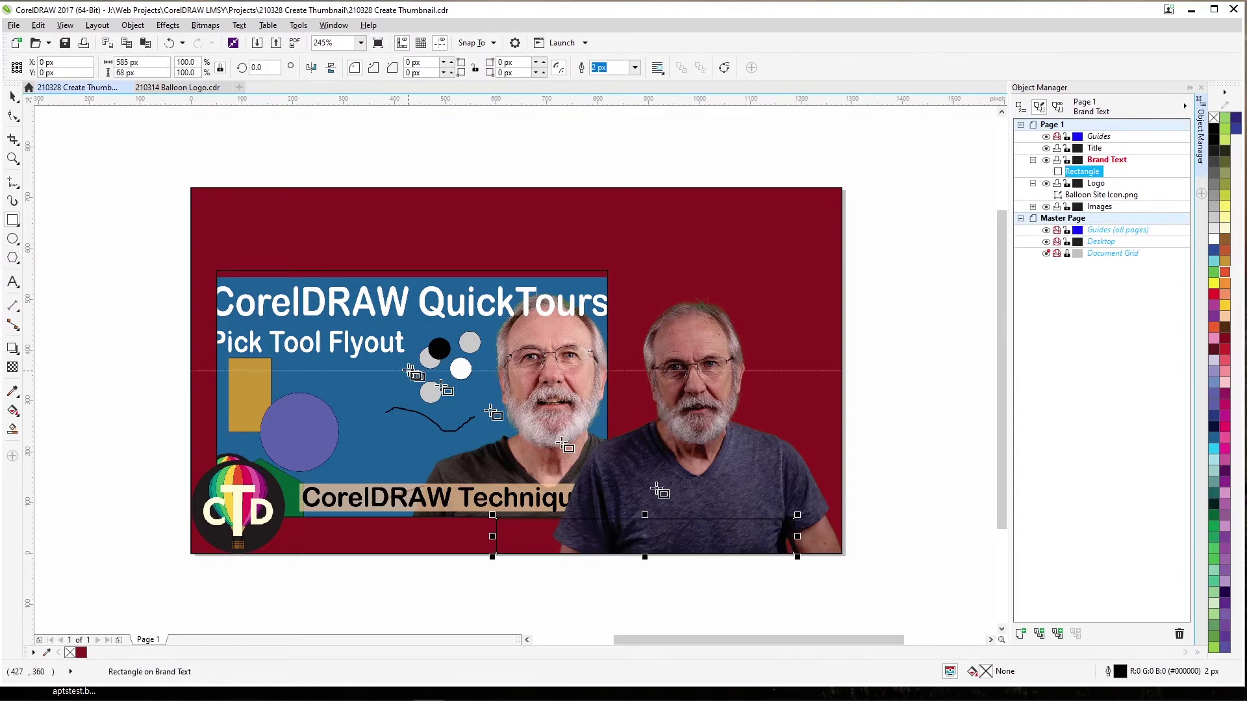
Set the brand rectangle's size to 915 x 84 px with unlocked proportions and move it into the page's lower-right corner
{"action": "left_click", "coordinate": [149, 63]}
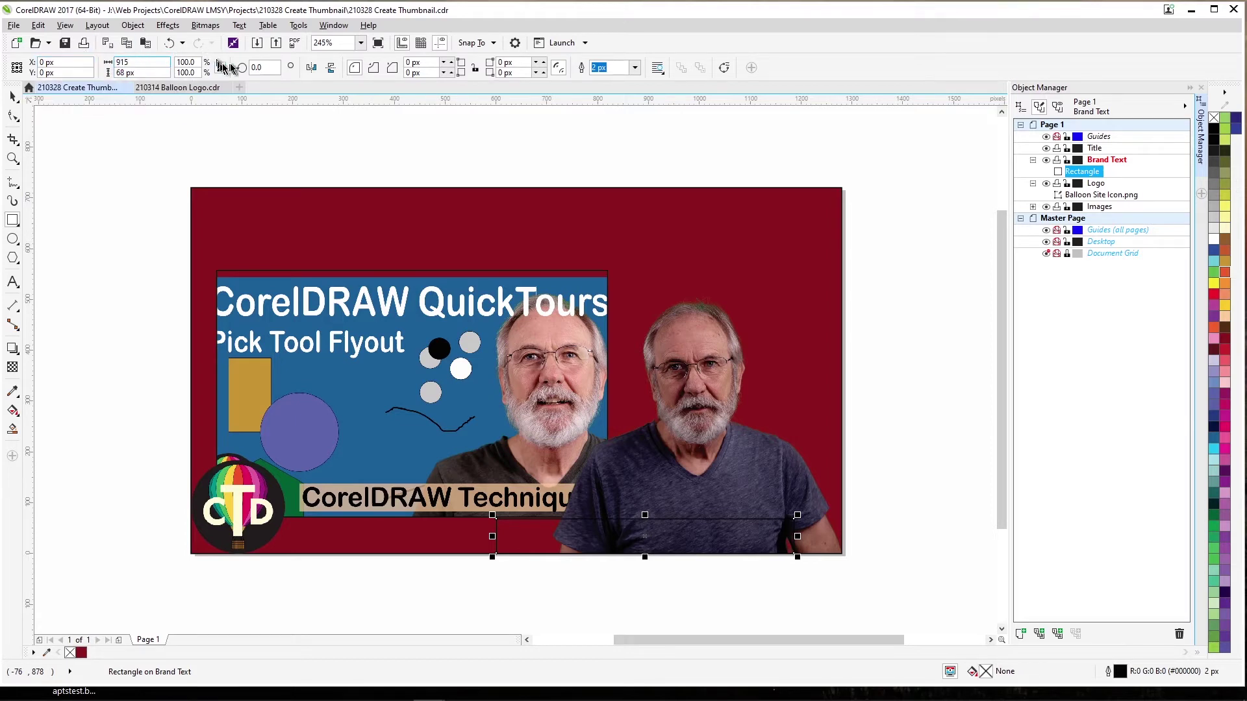
{"action": "type", "text": "915"}
{"action": "key", "text": "Return"}
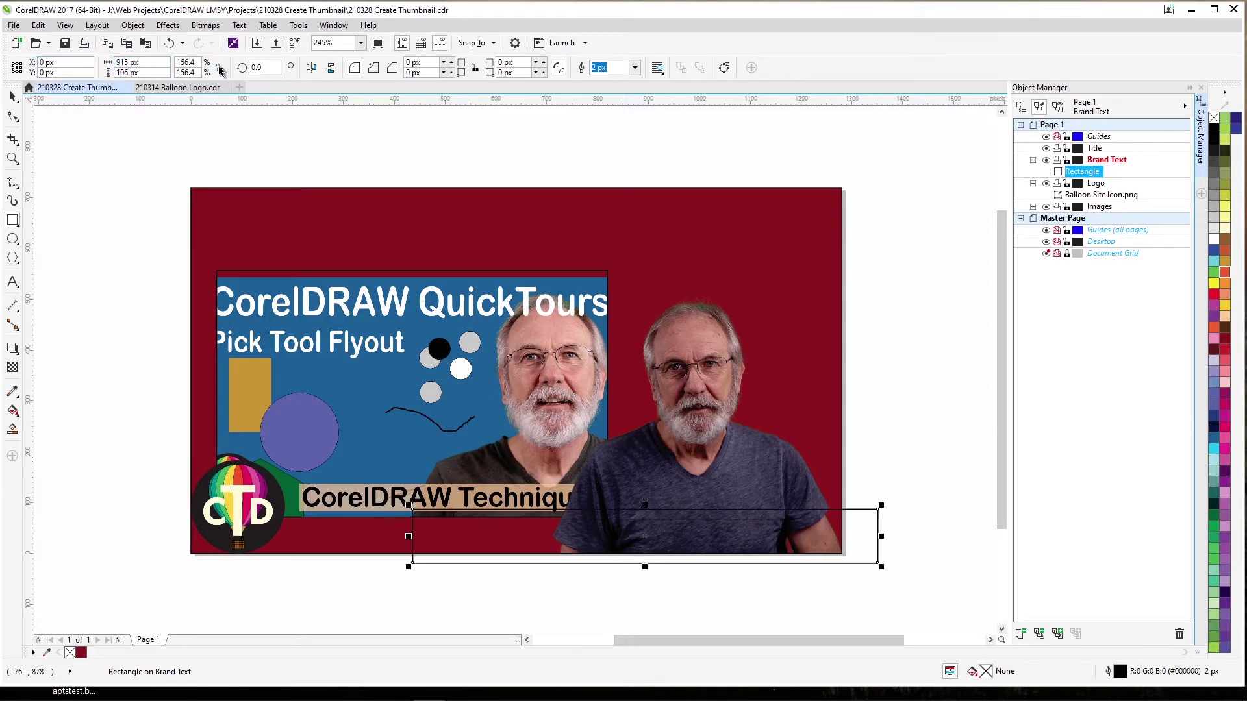
{"action": "left_click", "coordinate": [147, 72]}
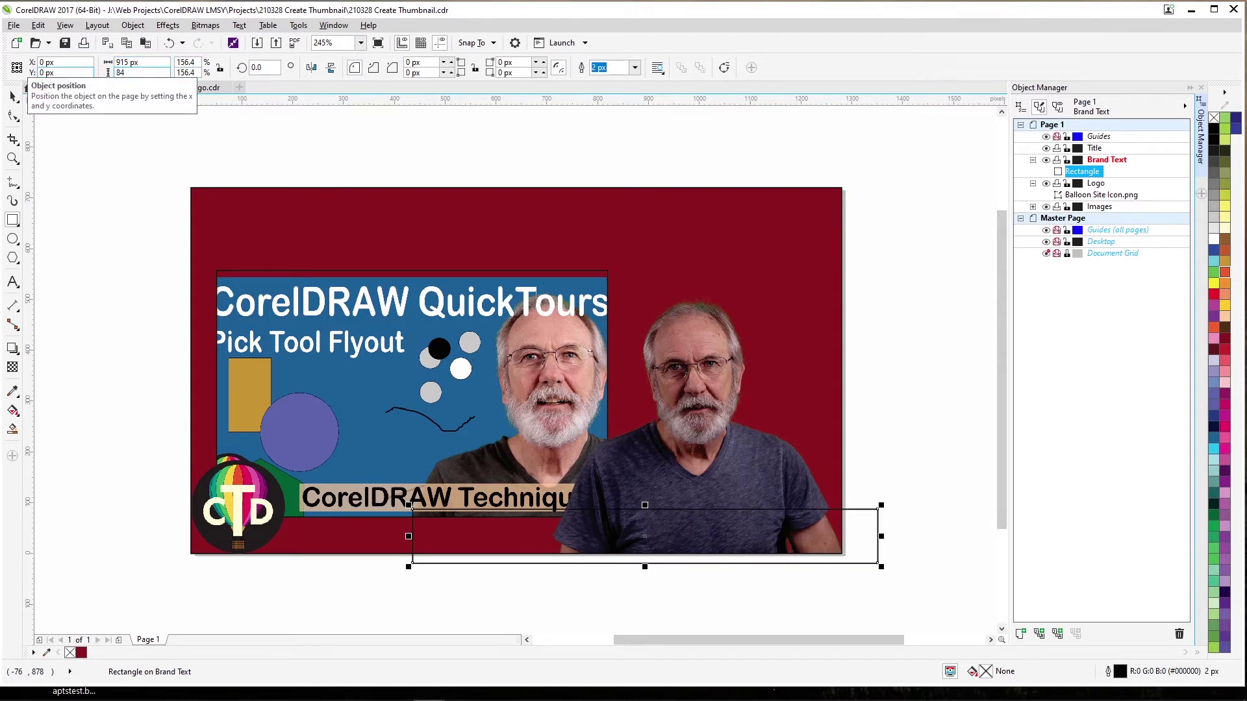
{"action": "key", "text": "Return"}
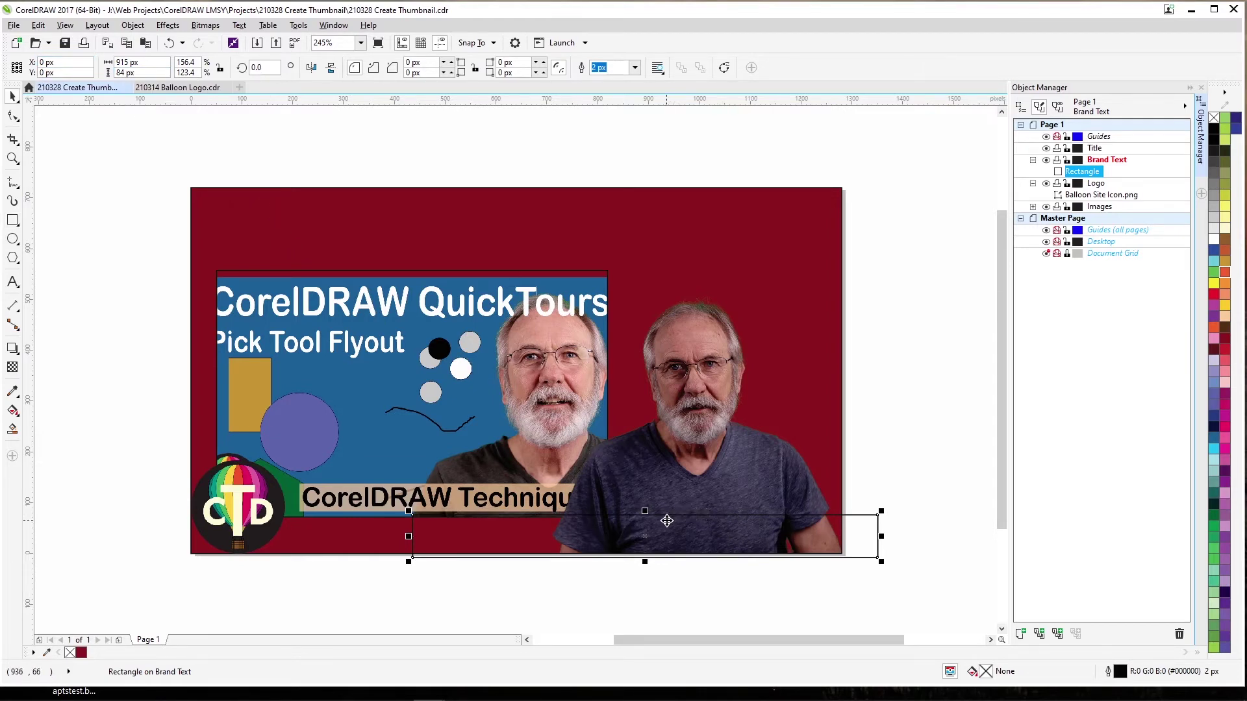
{"action": "left_click_drag", "start_coordinate": [680, 514], "coordinate": [623, 516]}
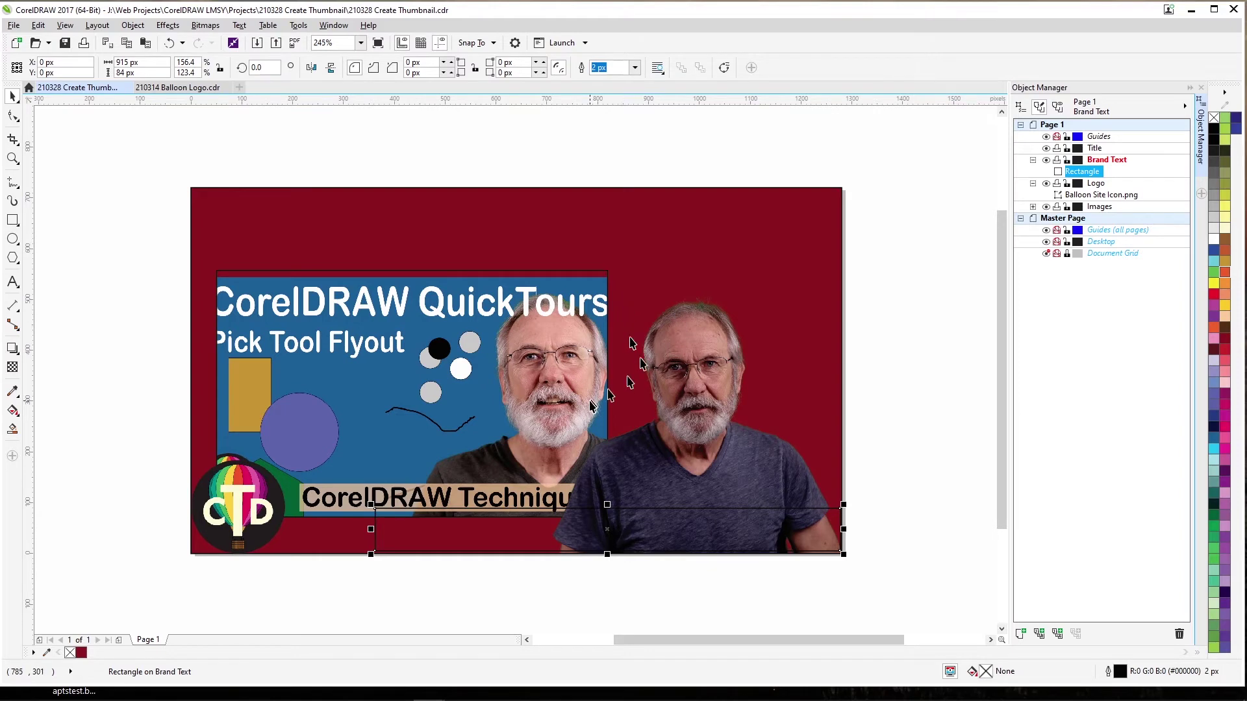
Give the brand rectangle a uniform fill with hex color #ffcc99
{"action": "double_click", "coordinate": [986, 671]}
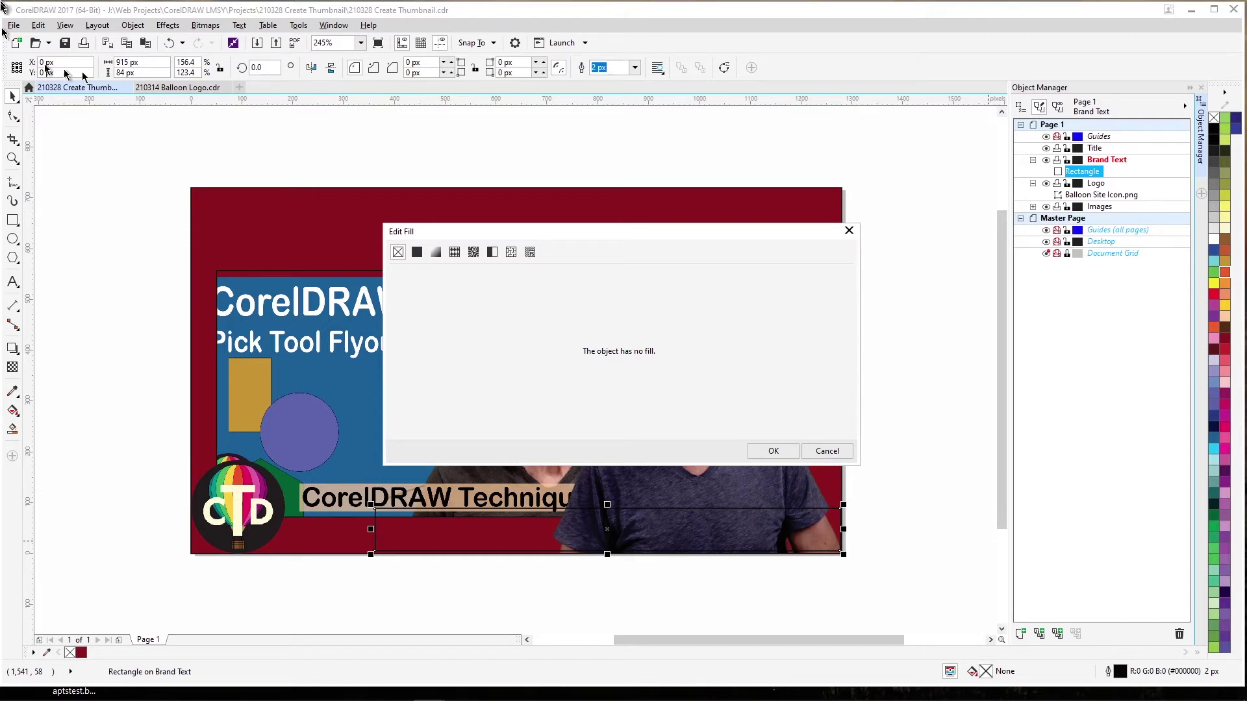
{"action": "left_click", "coordinate": [417, 252]}
{"action": "left_click", "coordinate": [796, 309]}
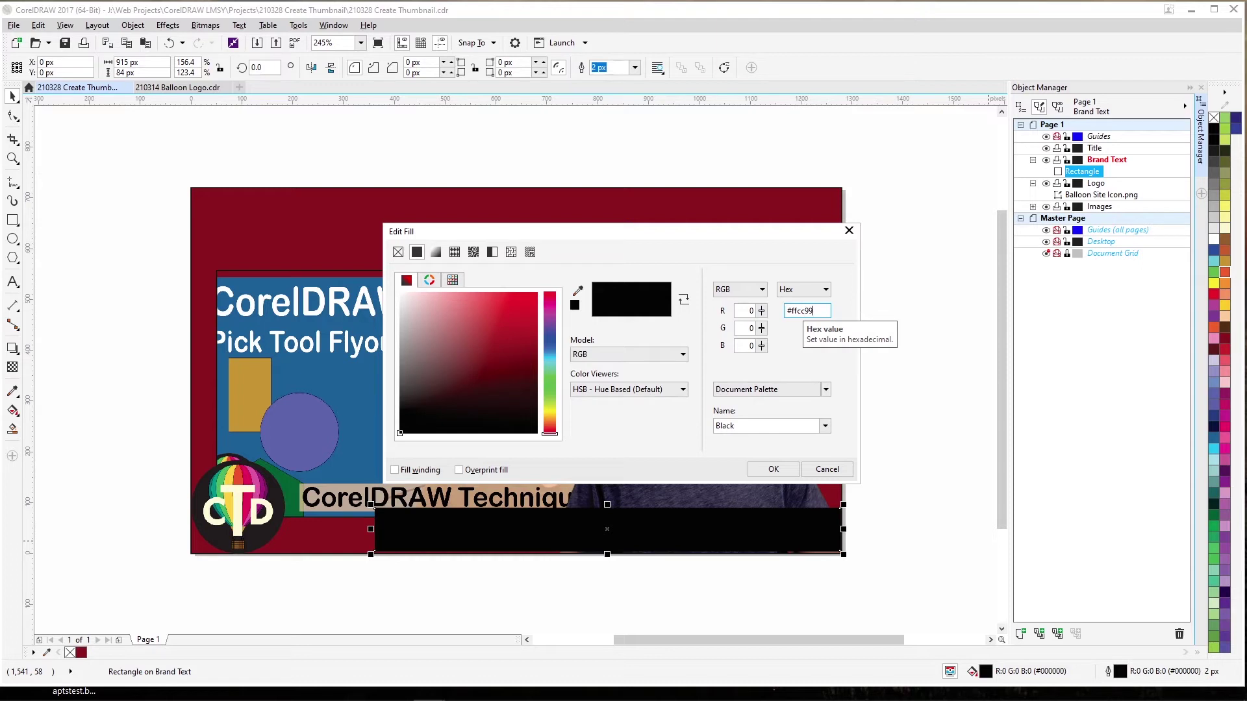
{"action": "key", "text": "Return"}
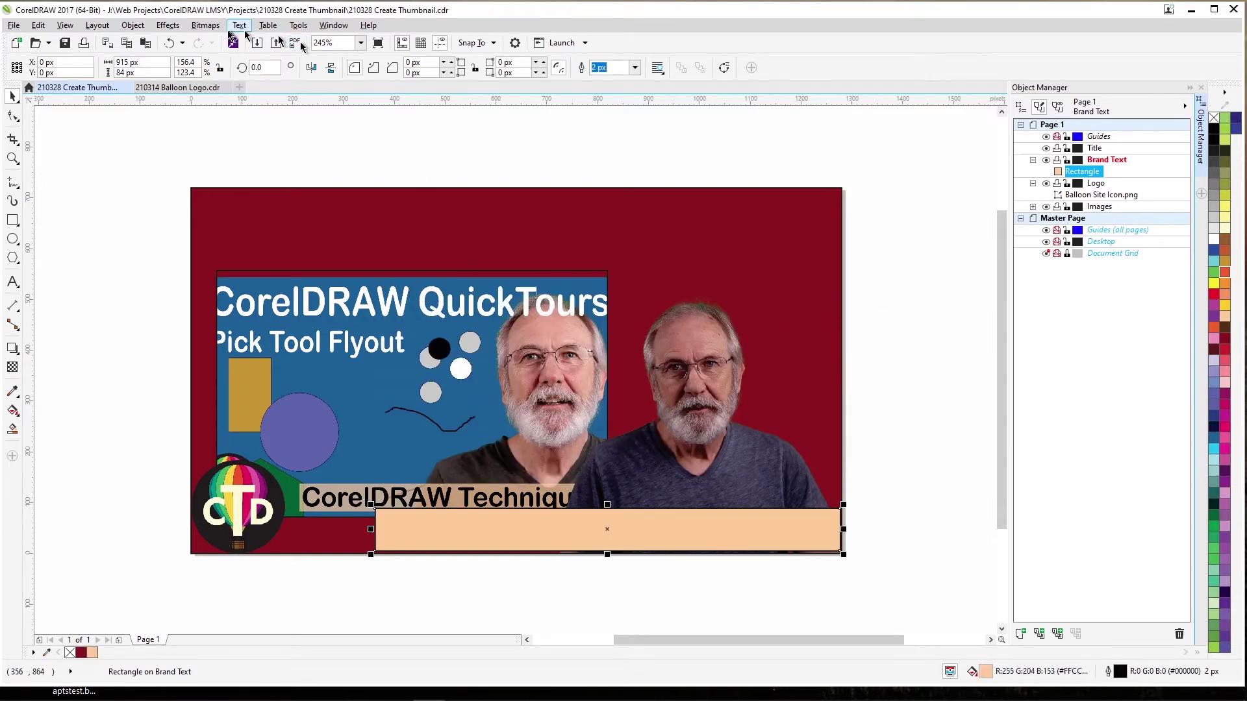
Apply a Transparency lens with a 30% rate to the brand rectangle and deselect it
{"action": "left_click", "coordinate": [333, 26]}
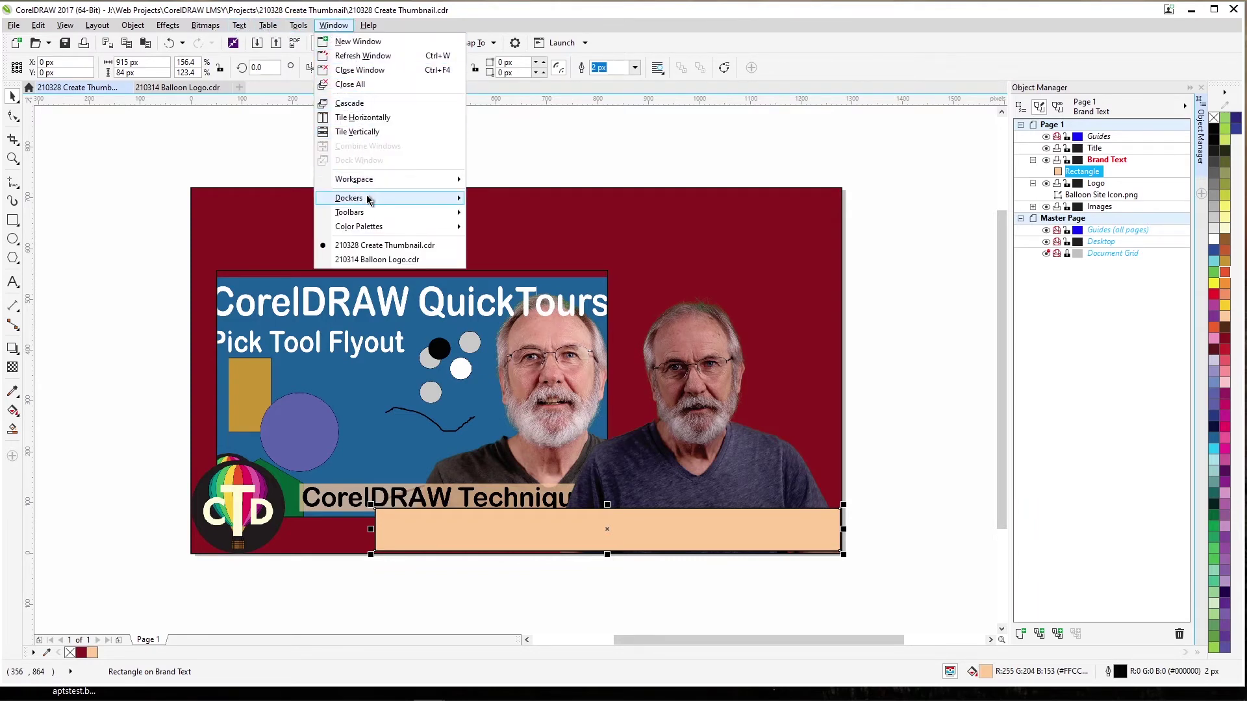
{"action": "mouse_move", "coordinate": [367, 198]}
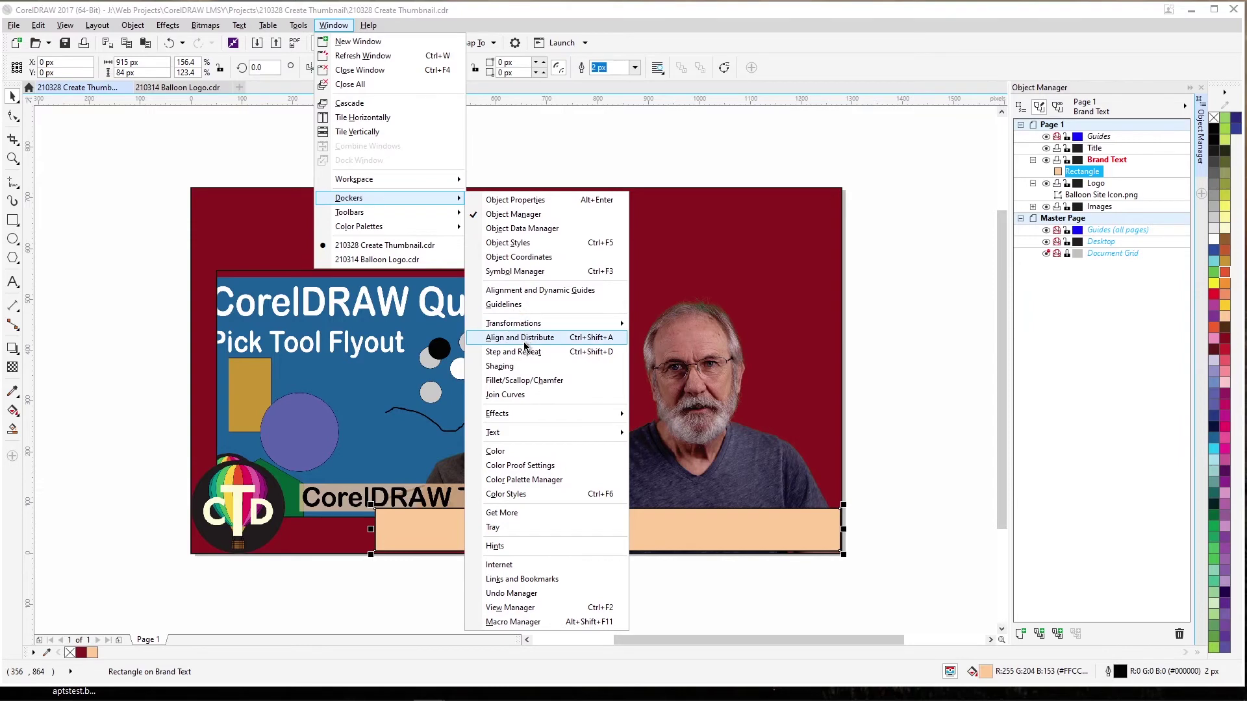
{"action": "mouse_move", "coordinate": [524, 419]}
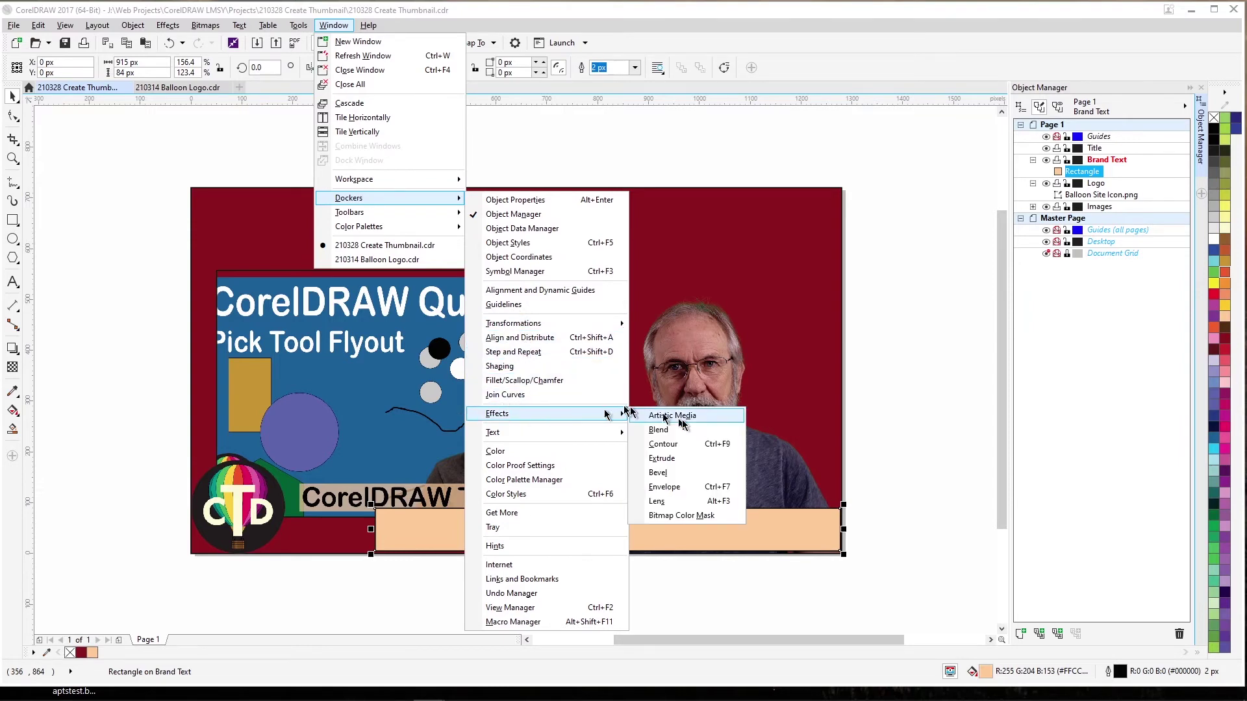
{"action": "left_click", "coordinate": [691, 507]}
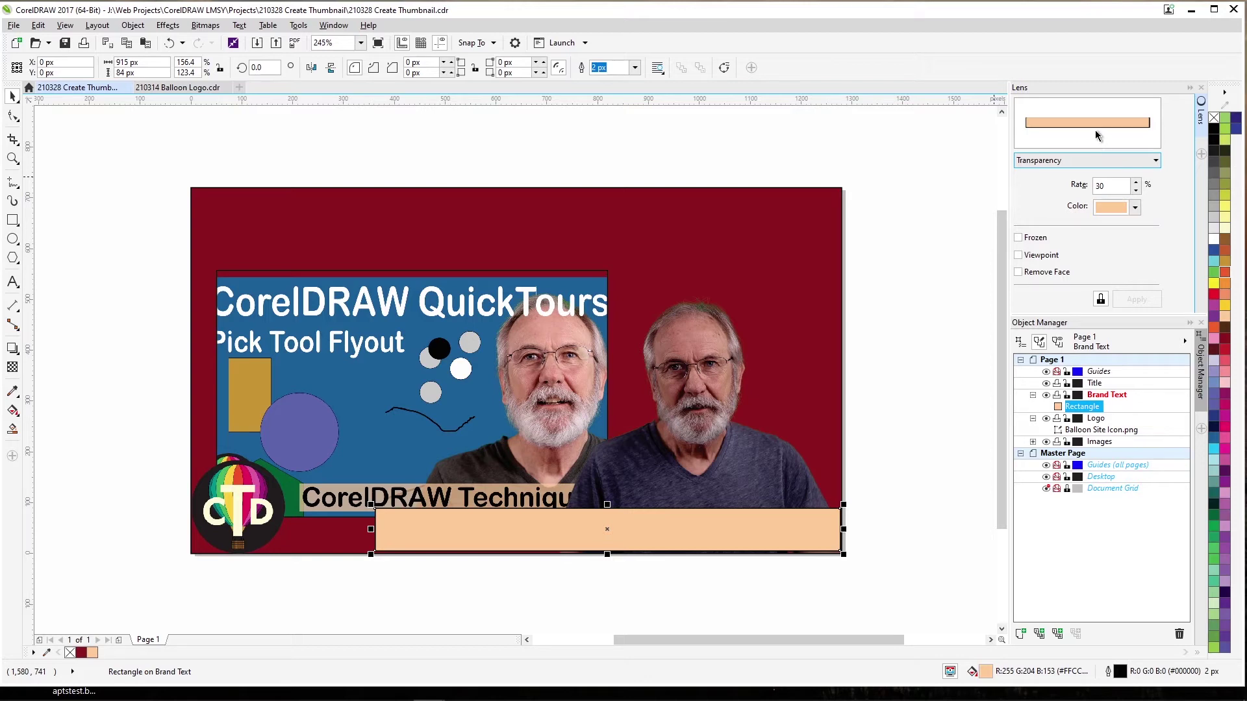
{"action": "left_click", "coordinate": [1104, 161]}
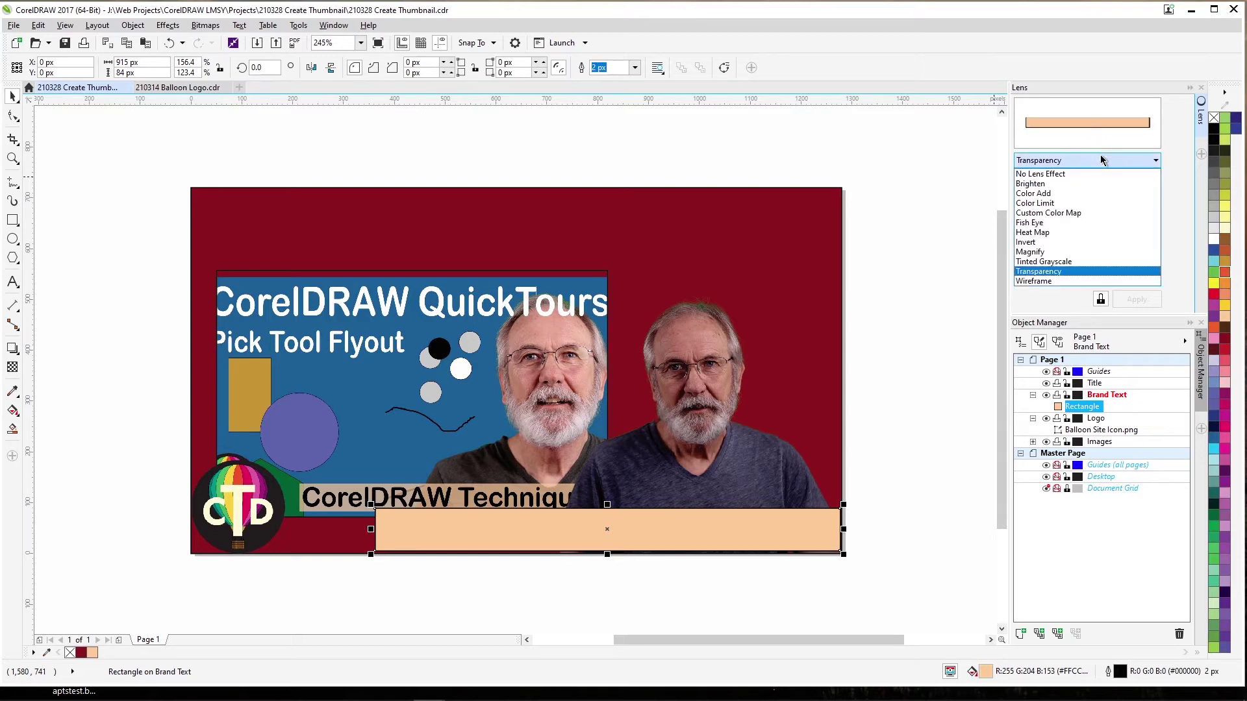
{"action": "left_click", "coordinate": [1065, 272]}
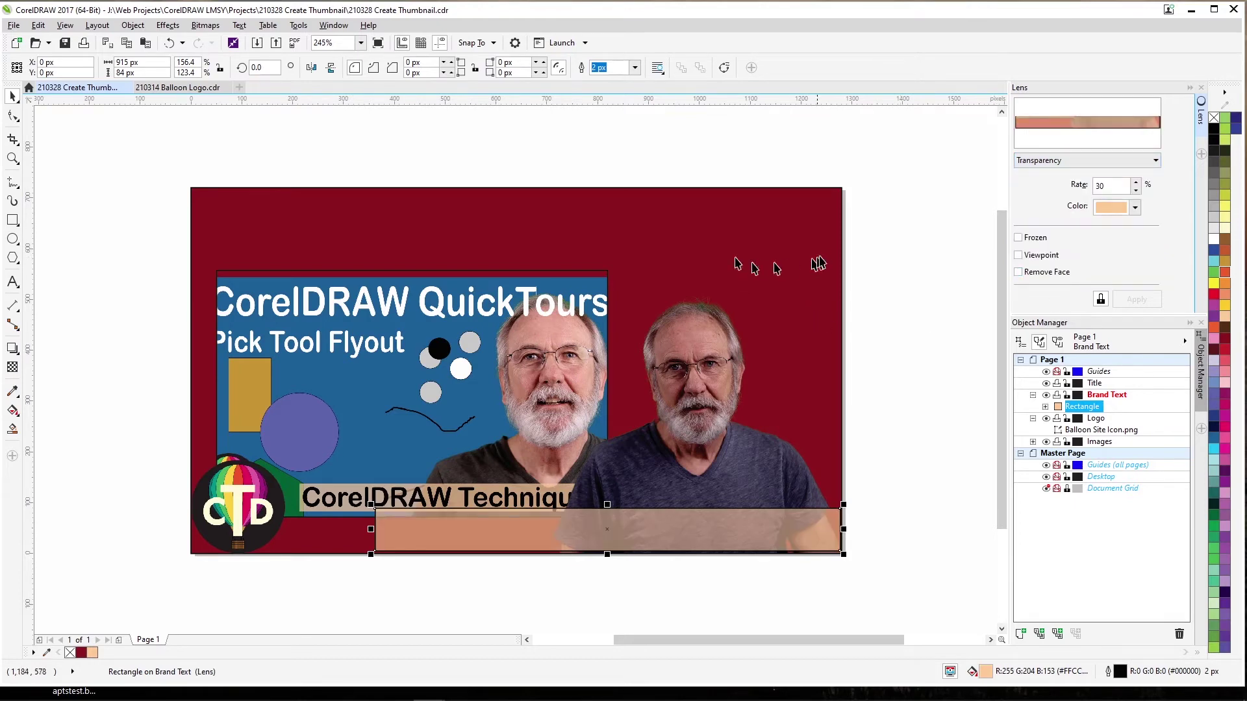
{"action": "left_click", "coordinate": [918, 263]}
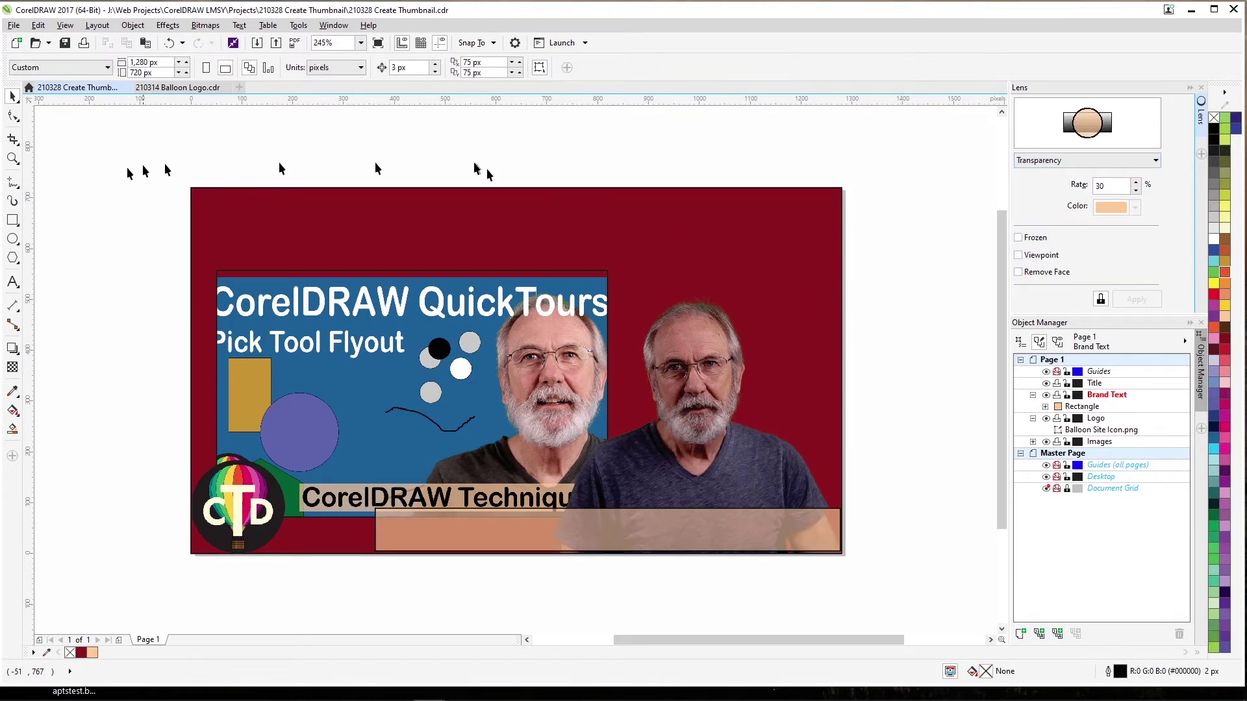
Set left alignment as the document's default for new paragraph text
{"action": "left_click", "coordinate": [13, 281]}
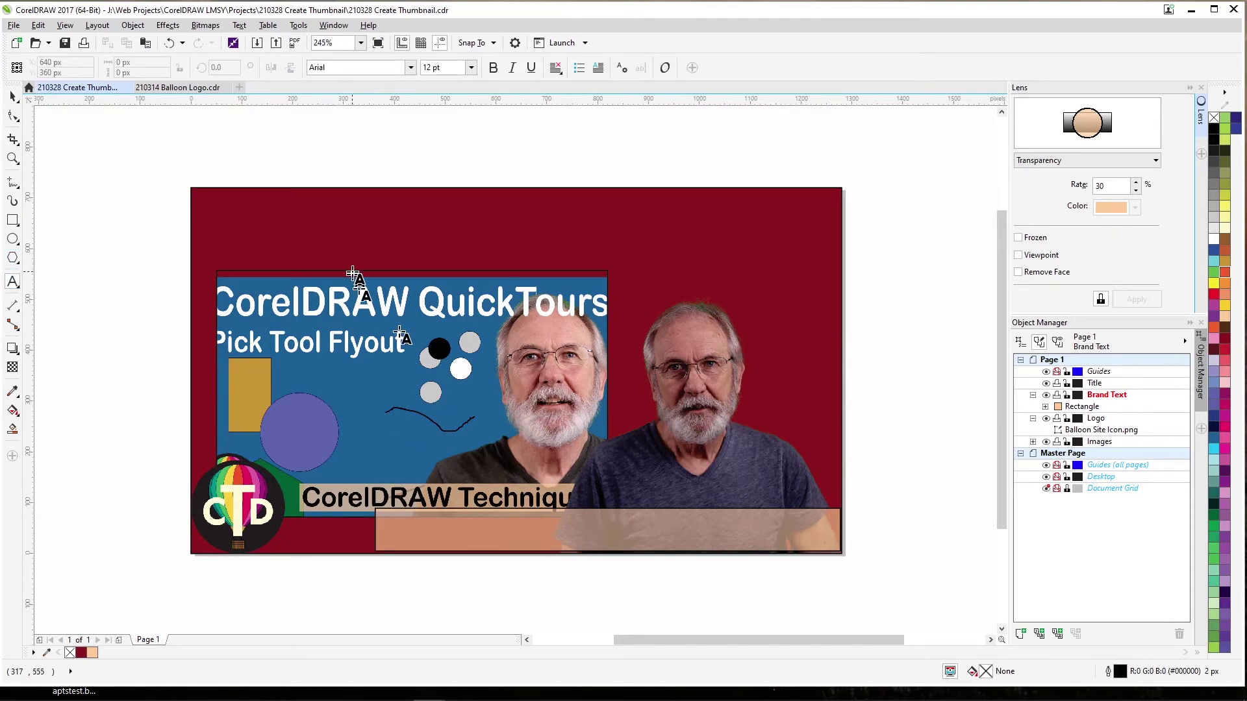
{"action": "left_click", "coordinate": [556, 67]}
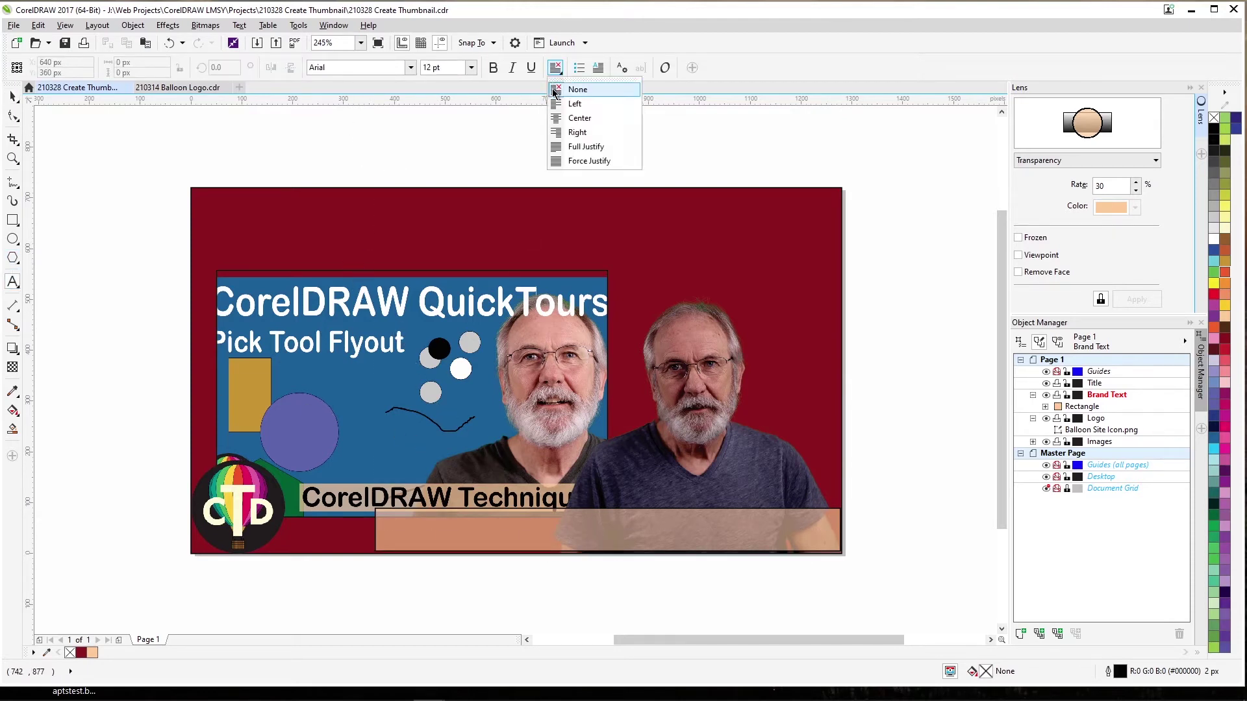
{"action": "left_click", "coordinate": [575, 104]}
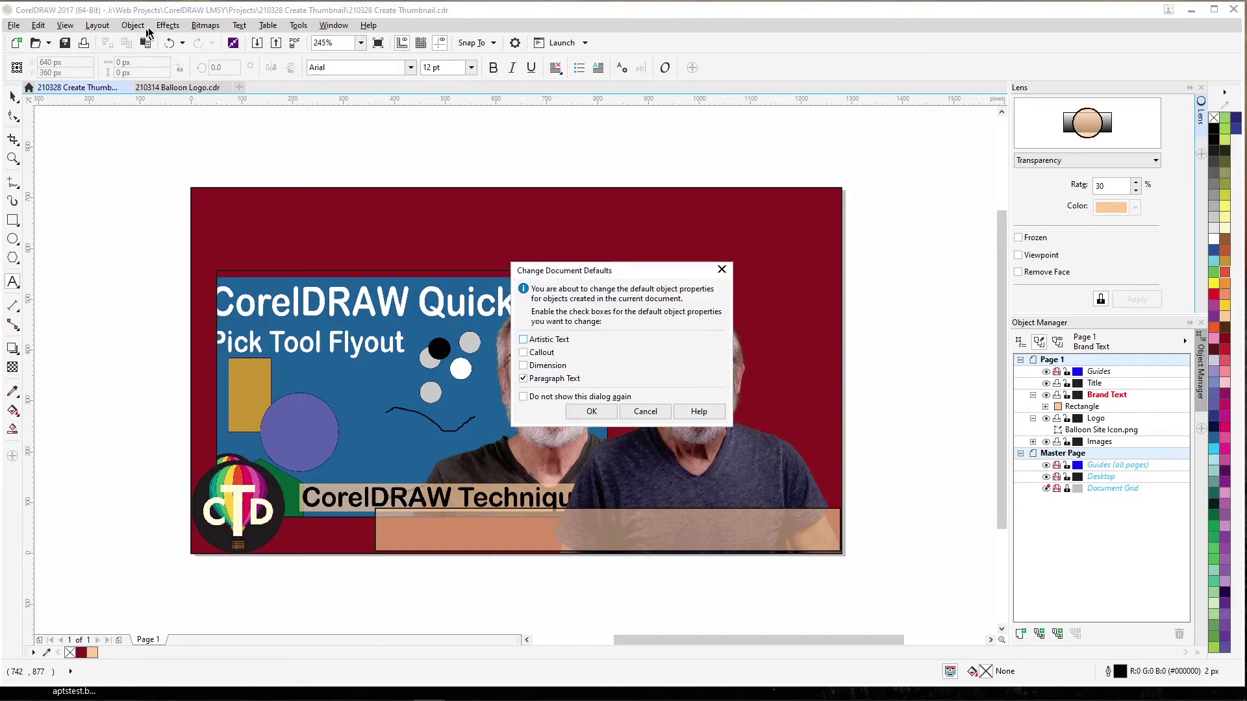
{"action": "left_click", "coordinate": [603, 412]}
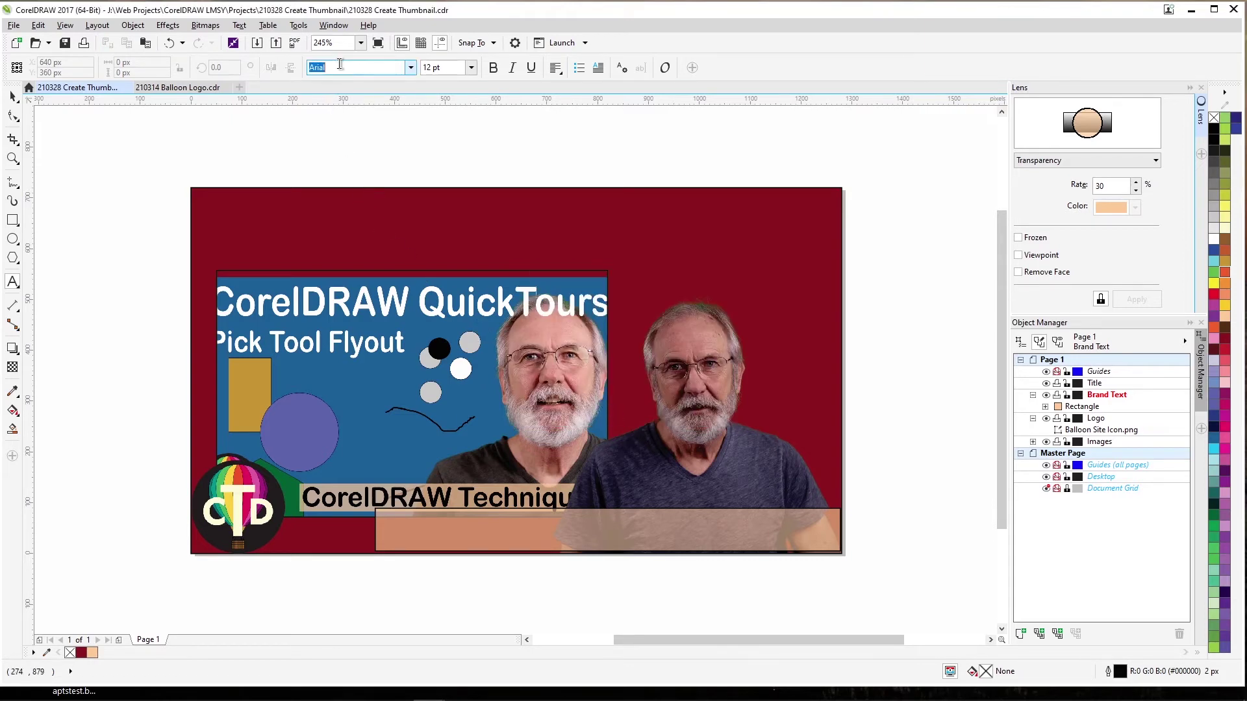
Add artistic text reading "CorelDRAW Techniques" over the brand bar on the Brand Text layer
{"action": "left_click", "coordinate": [467, 533]}
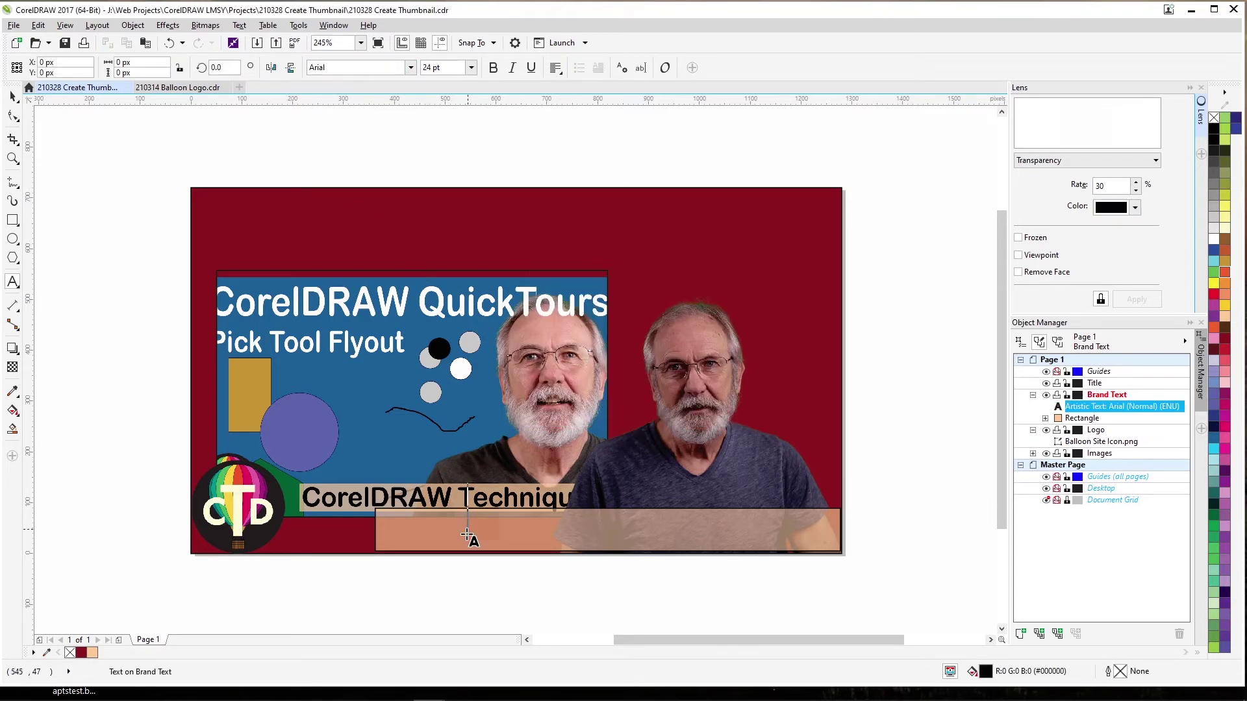
{"action": "type", "text": "CorelDRA"}
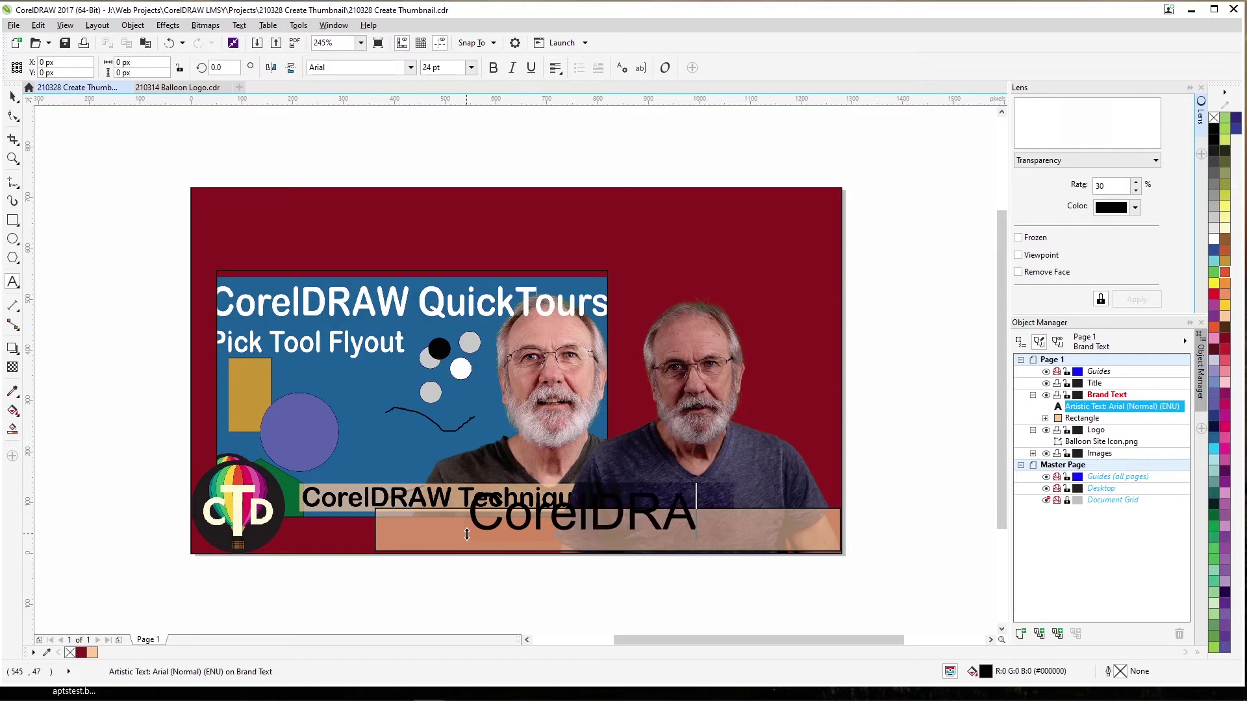
{"action": "type", "text": "W Technica"}
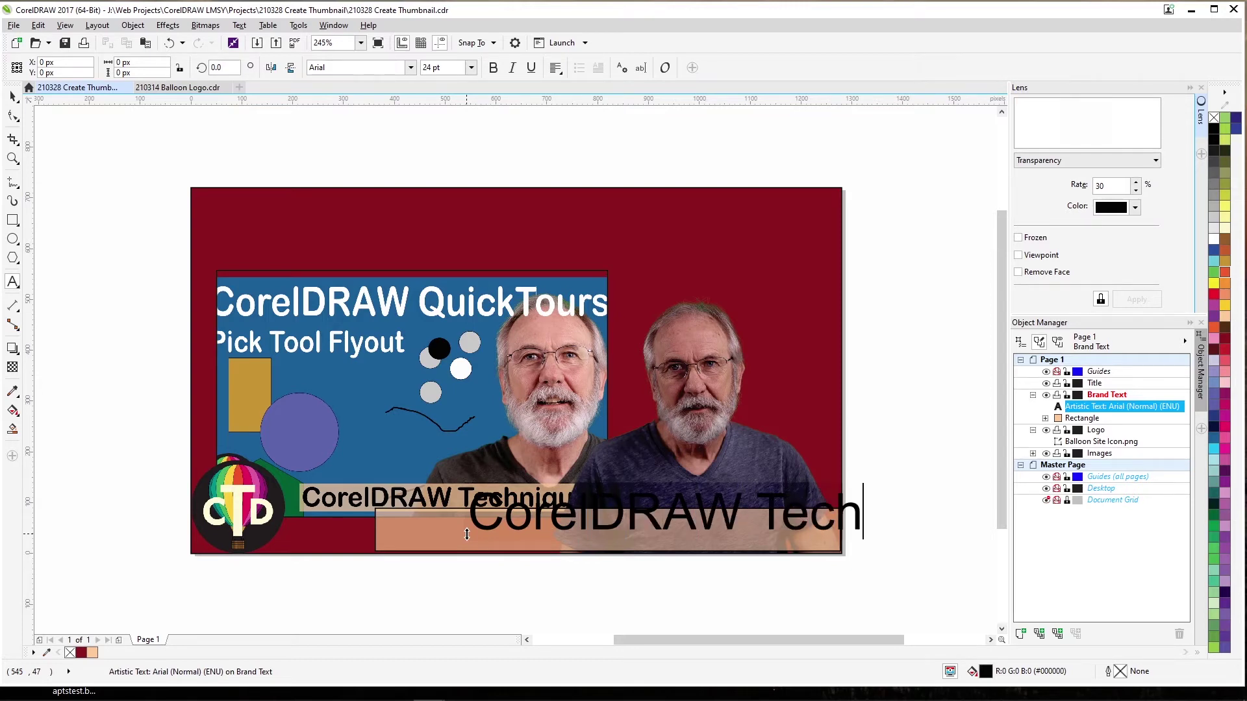
{"action": "key", "text": "BackSpace"}
{"action": "key", "text": "BackSpace"}
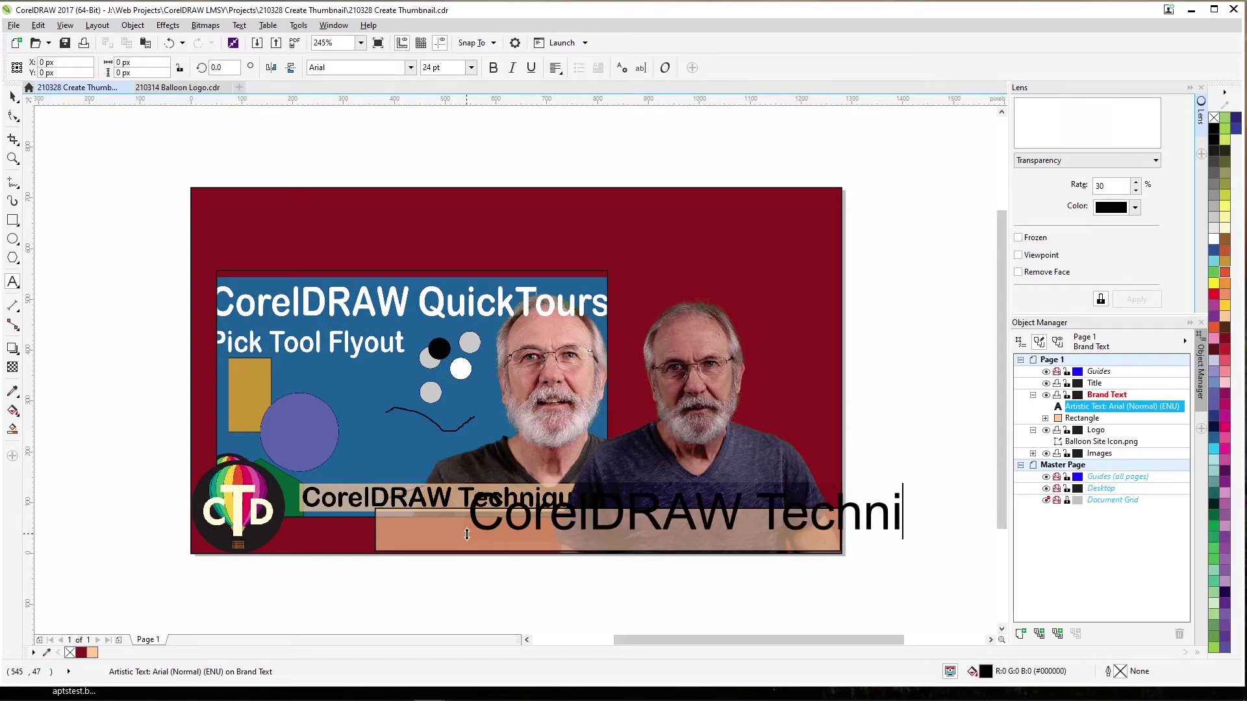
{"action": "type", "text": "ques"}
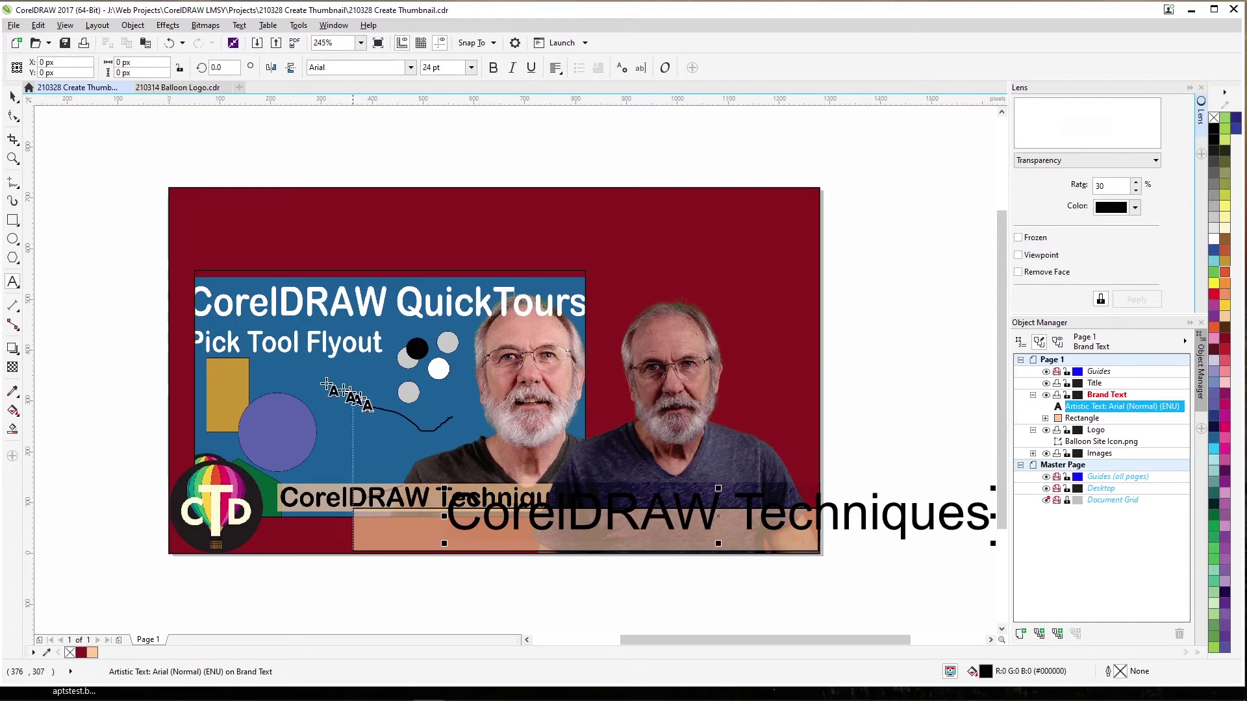
Move the brand text to the bar's left end and scale it down to about 885 x 77 px
{"action": "left_click", "coordinate": [13, 96]}
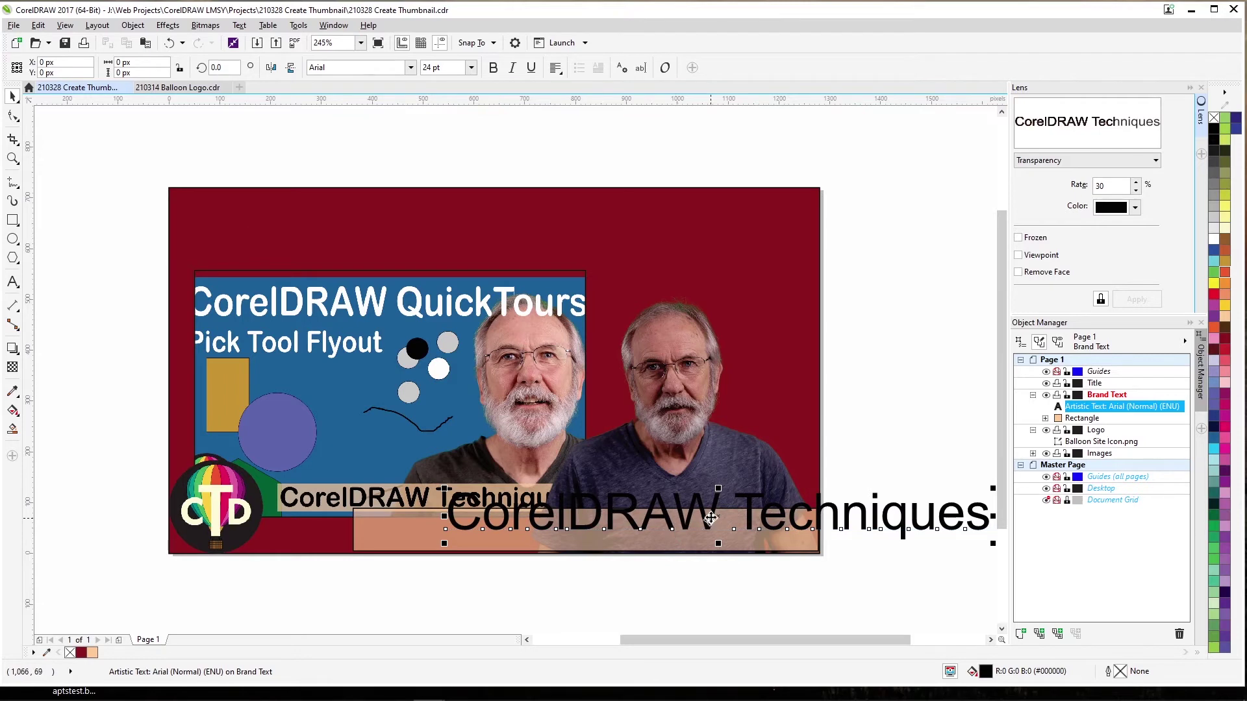
{"action": "left_click_drag", "start_coordinate": [710, 523], "coordinate": [619, 537]}
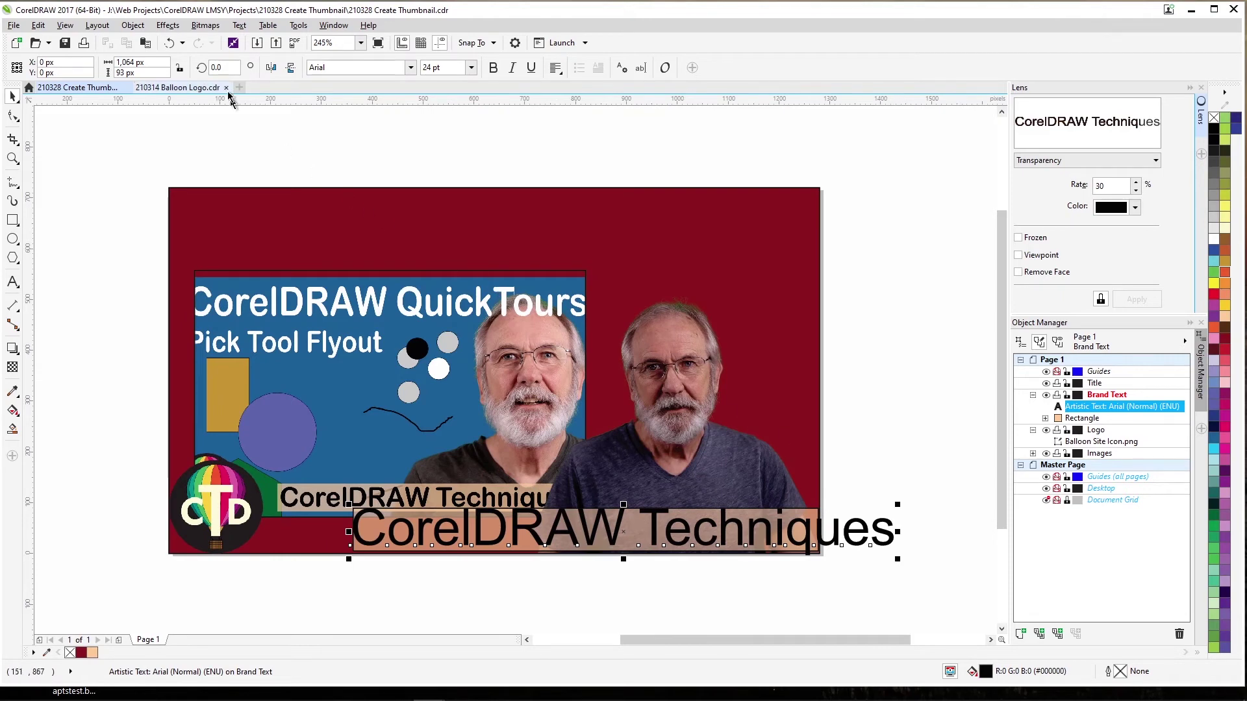
{"action": "key", "text": "ctrl+z"}
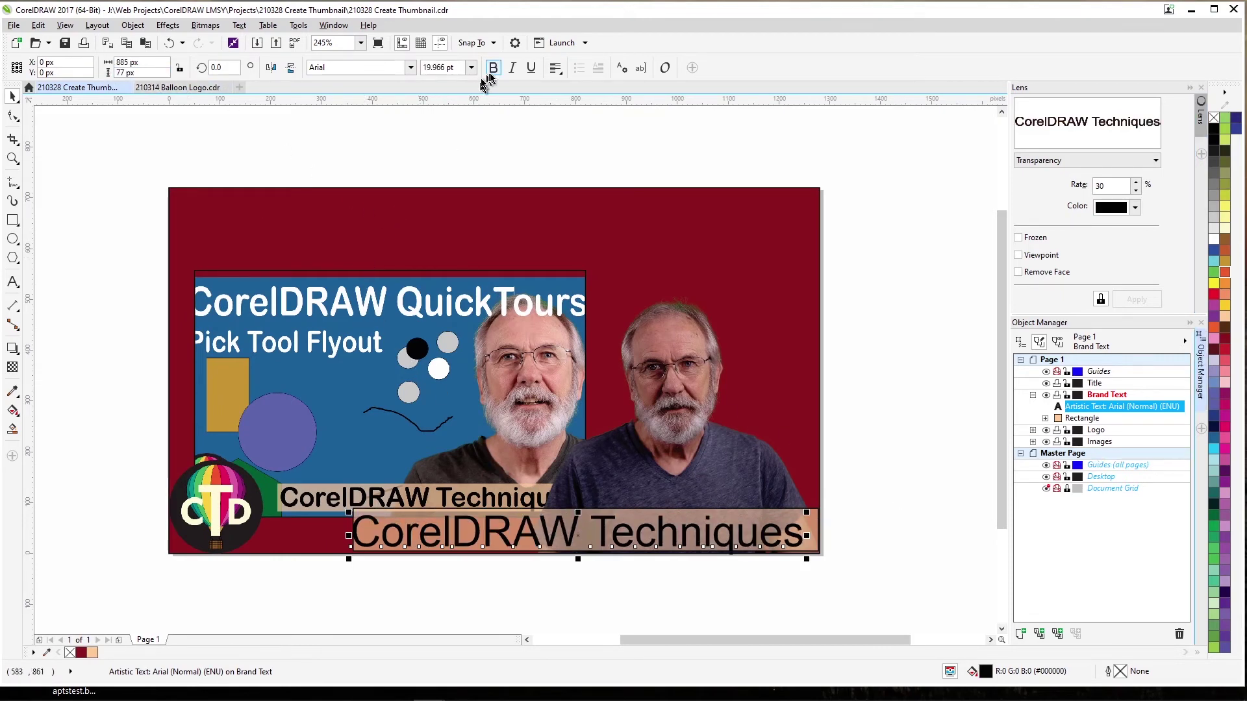
Change the brand text's font to Arial Rounded MT Bold and scale it to about 888 x 73 px to fit the bar
{"action": "left_click", "coordinate": [411, 68]}
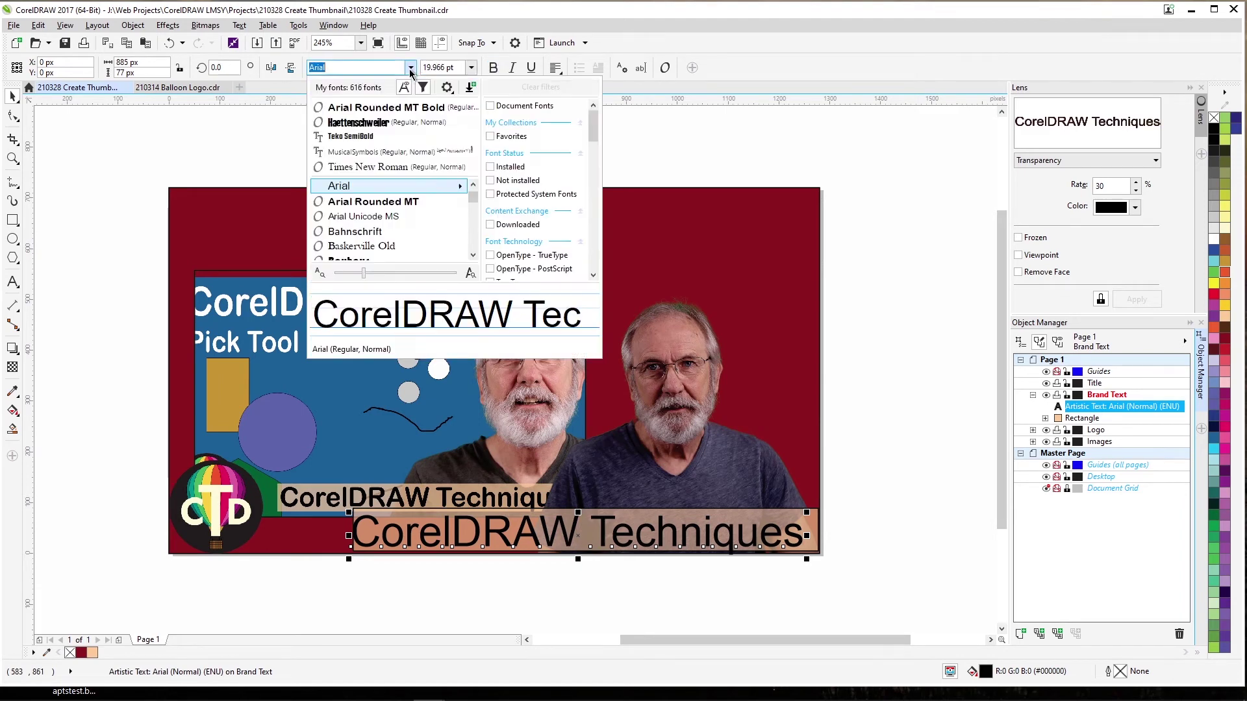
{"action": "left_click", "coordinate": [385, 203]}
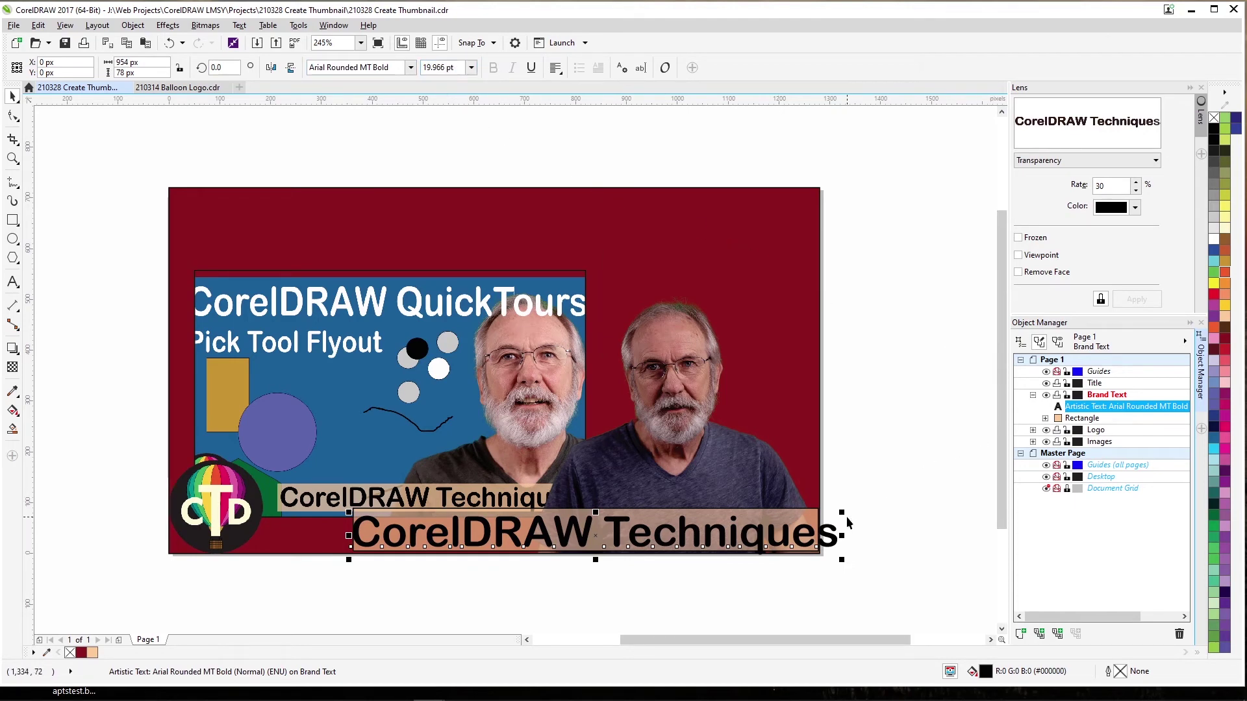
{"action": "left_click_drag", "start_coordinate": [845, 514], "coordinate": [810, 515]}
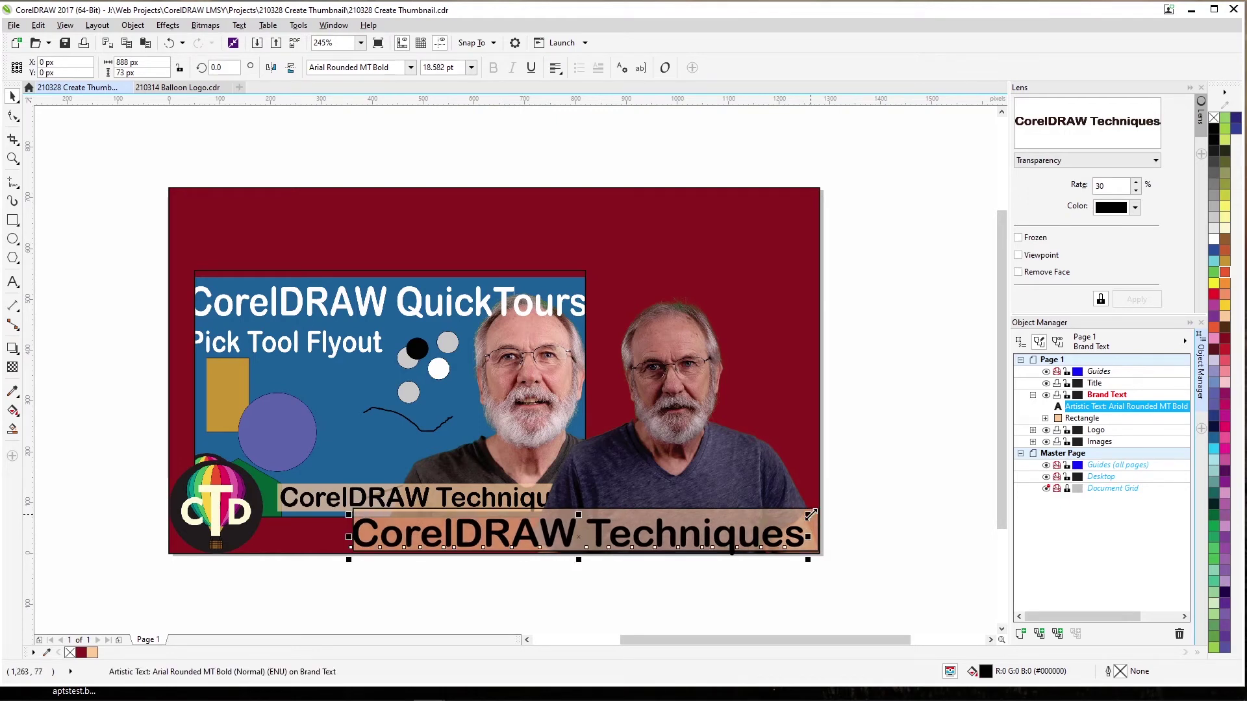
Nudge the brand text slightly right and up to center it within the bar, and deselect it
{"action": "key", "text": "Right"}
{"action": "key", "text": "Up"}
{"action": "key", "text": "Right"}
{"action": "key", "text": "Up"}
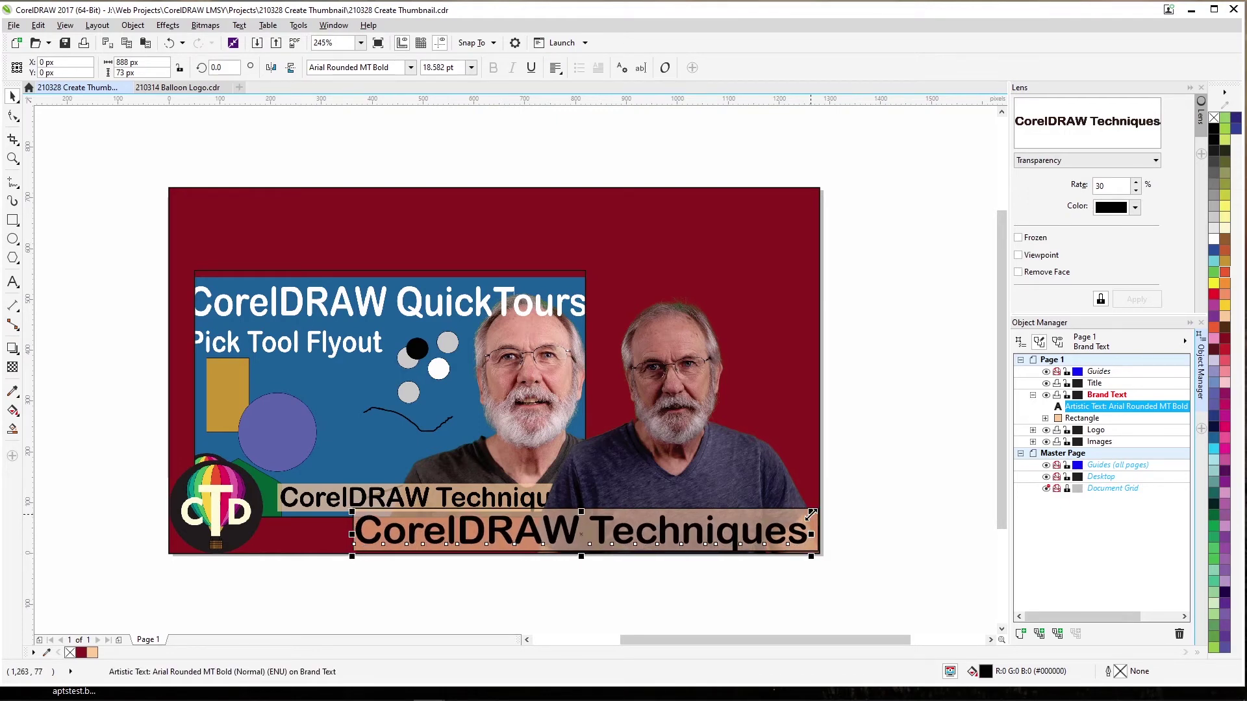
{"action": "key", "text": "Down"}
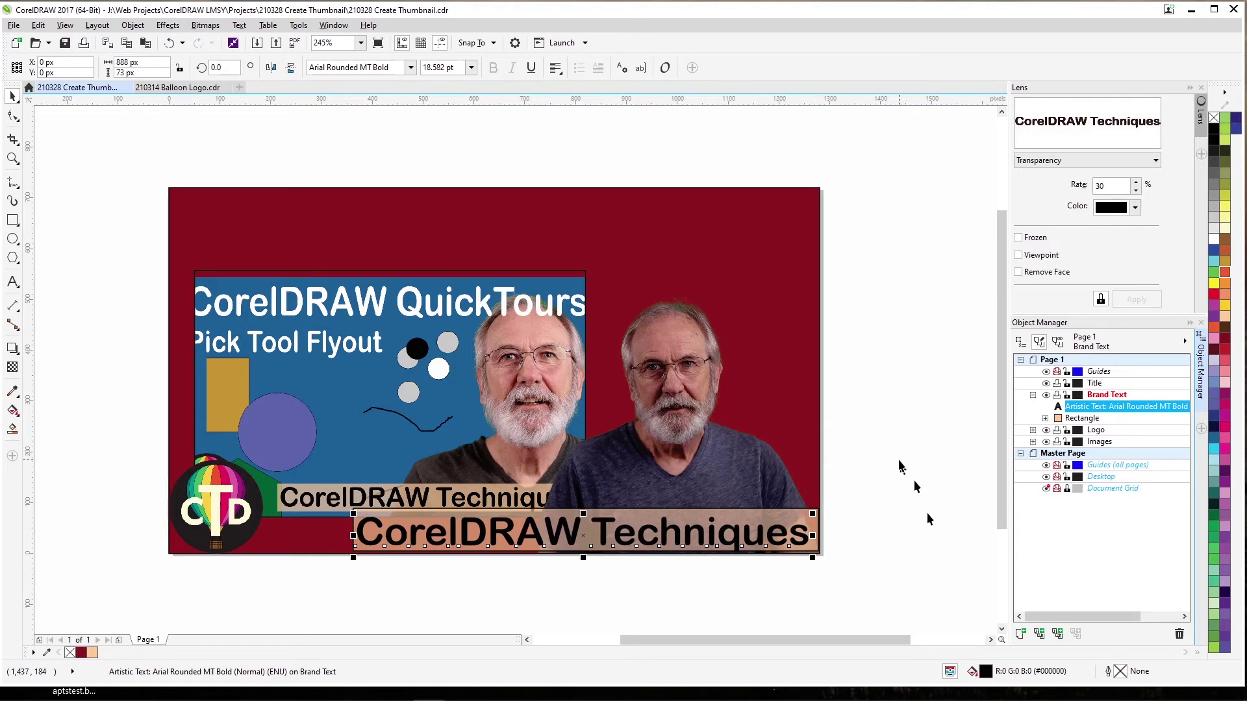
{"action": "key", "text": "Up"}
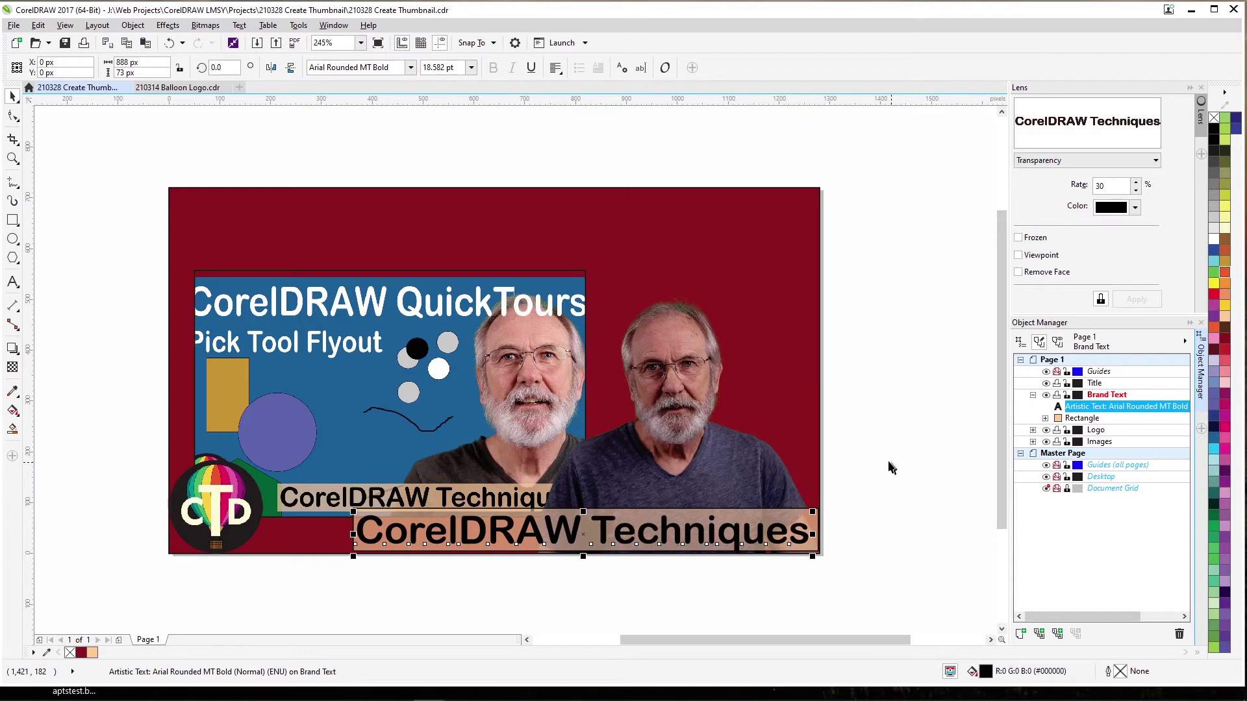
{"action": "left_click", "coordinate": [956, 255]}
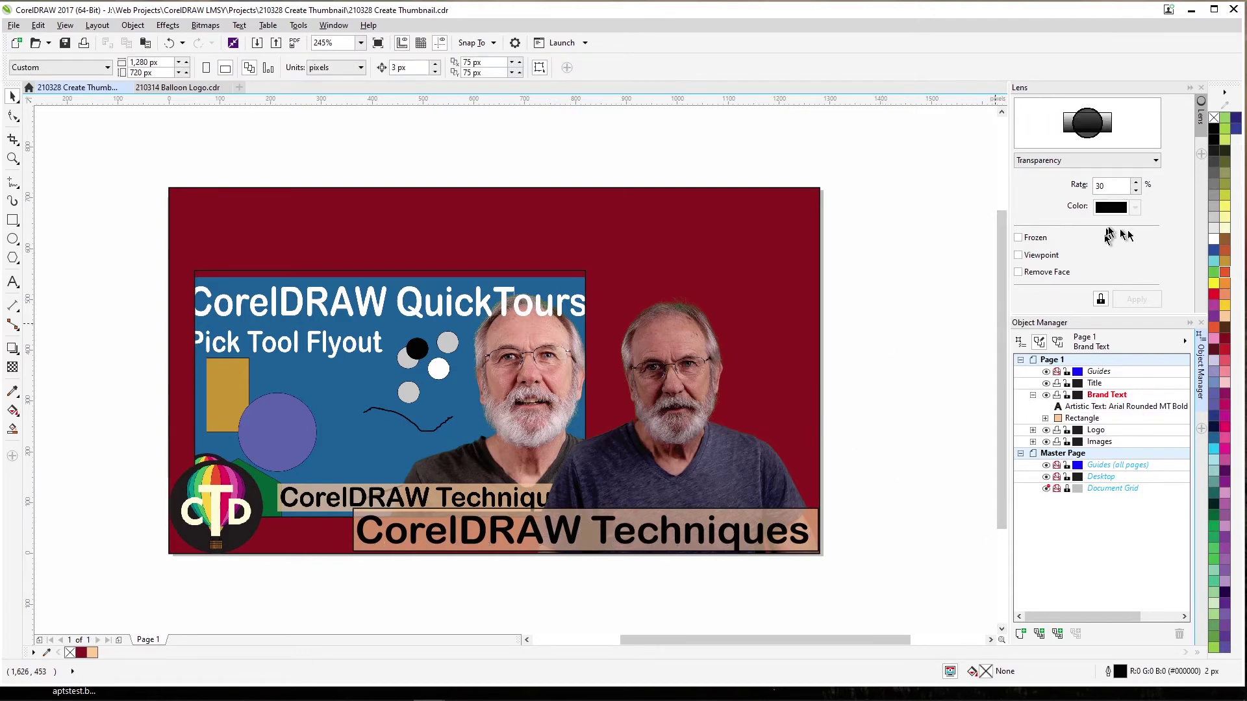
Close the Lens docker and make the Title layer active
{"action": "left_click", "coordinate": [1201, 132]}
{"action": "left_click", "coordinate": [1093, 149]}
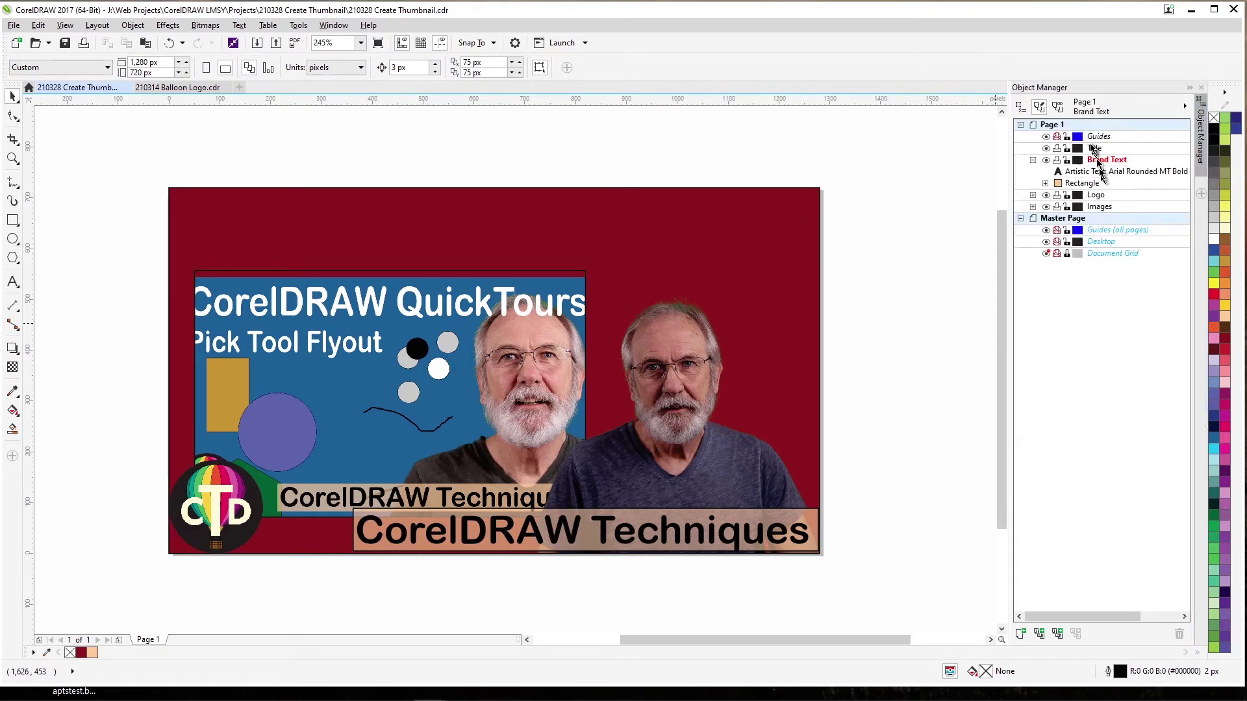
{"action": "left_click", "coordinate": [1093, 148]}
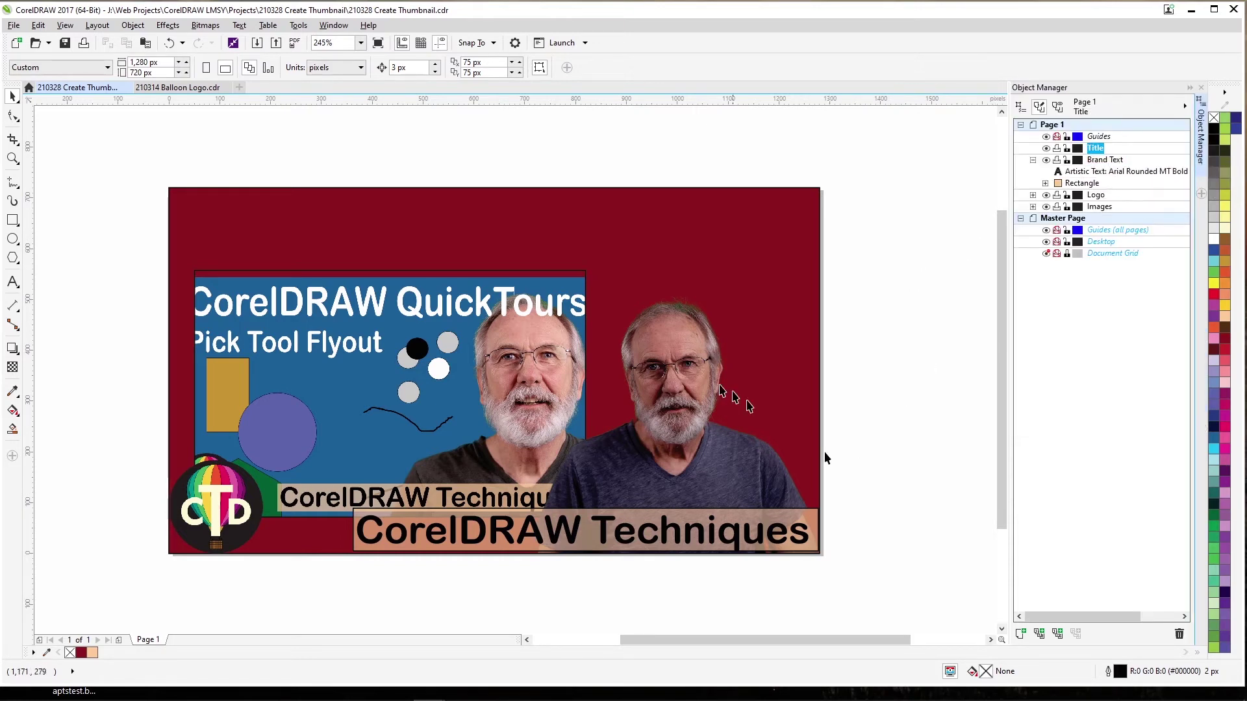
Add artistic text reading "Make a YouTube Thumbnail" near the page's upper edge on the Title layer
{"action": "left_click", "coordinate": [12, 281]}
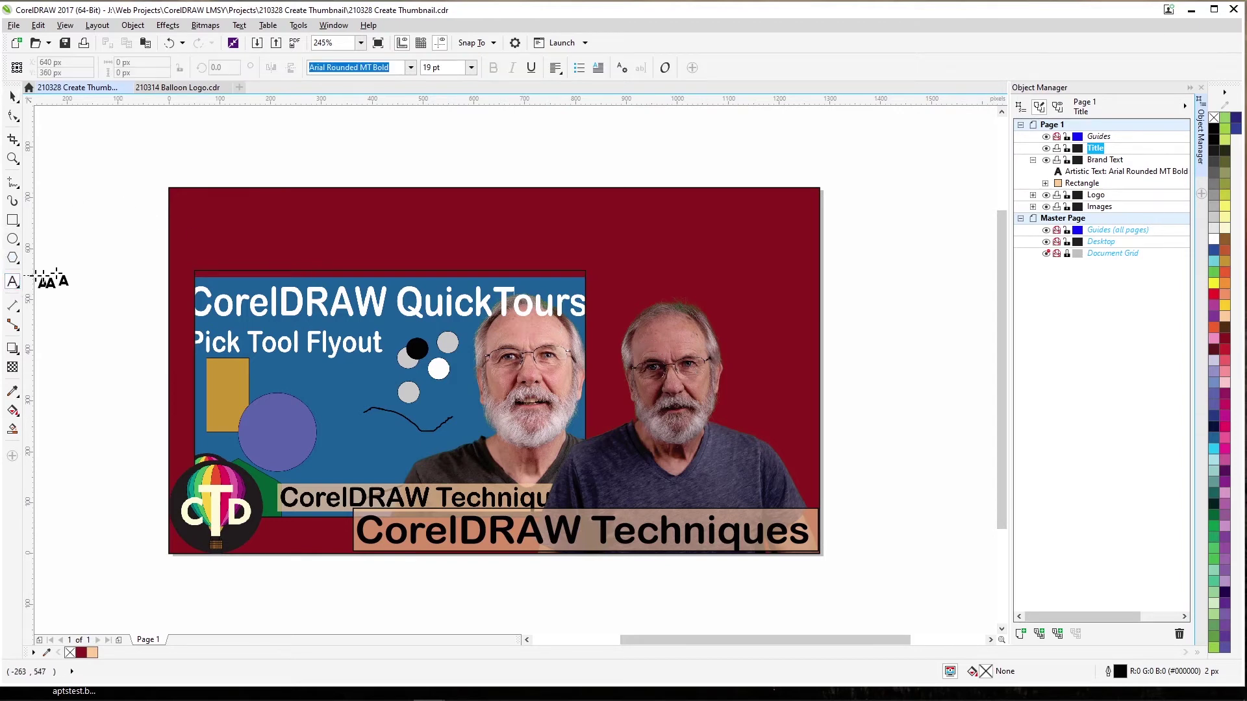
{"action": "left_click", "coordinate": [256, 233]}
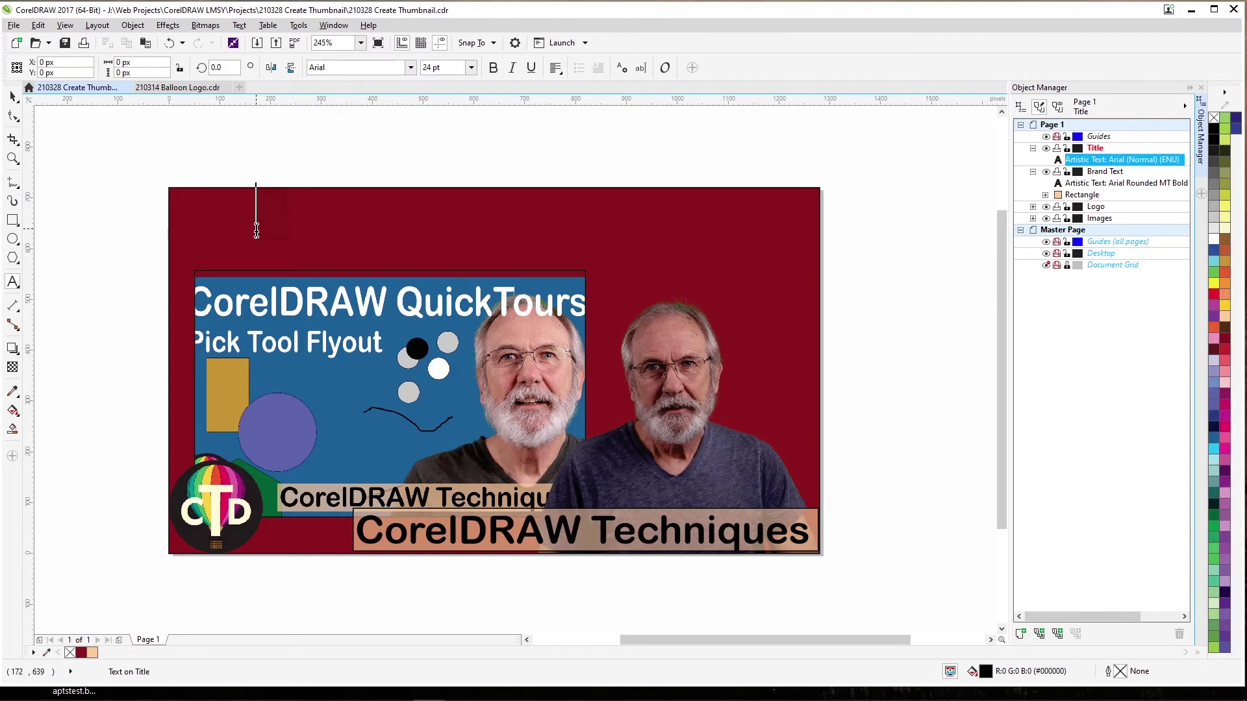
{"action": "type", "text": "Make "}
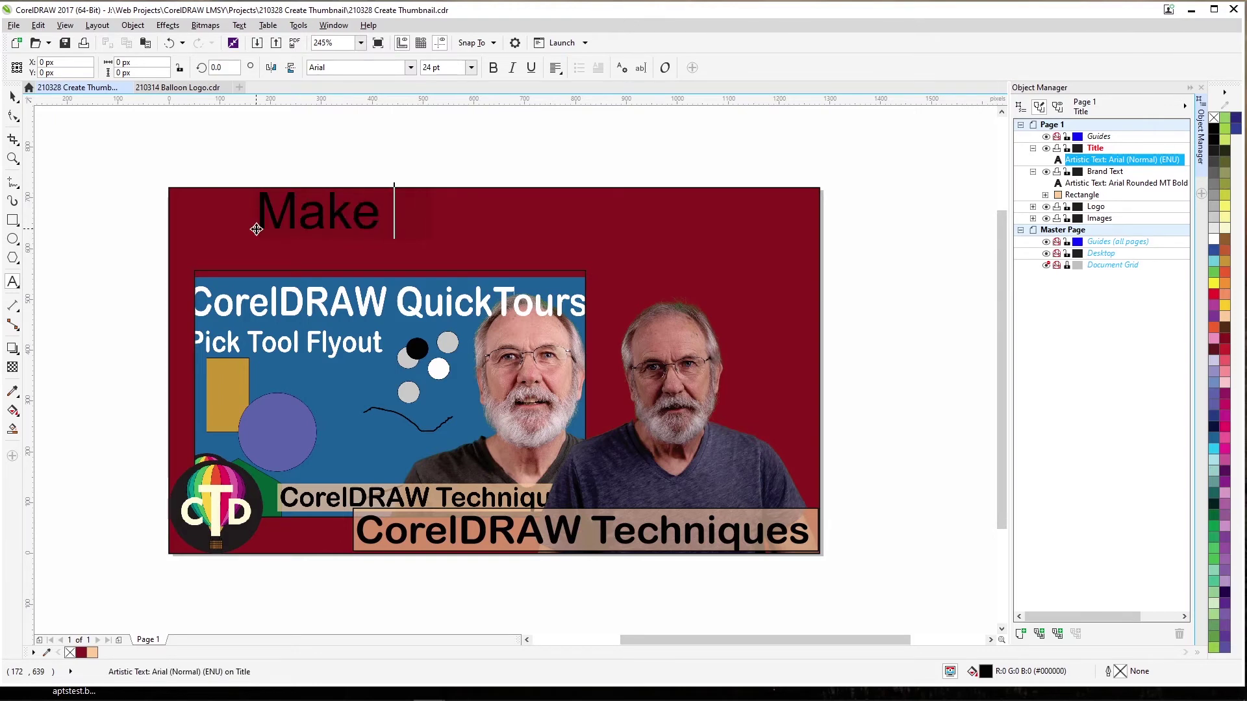
{"action": "type", "text": "a You"}
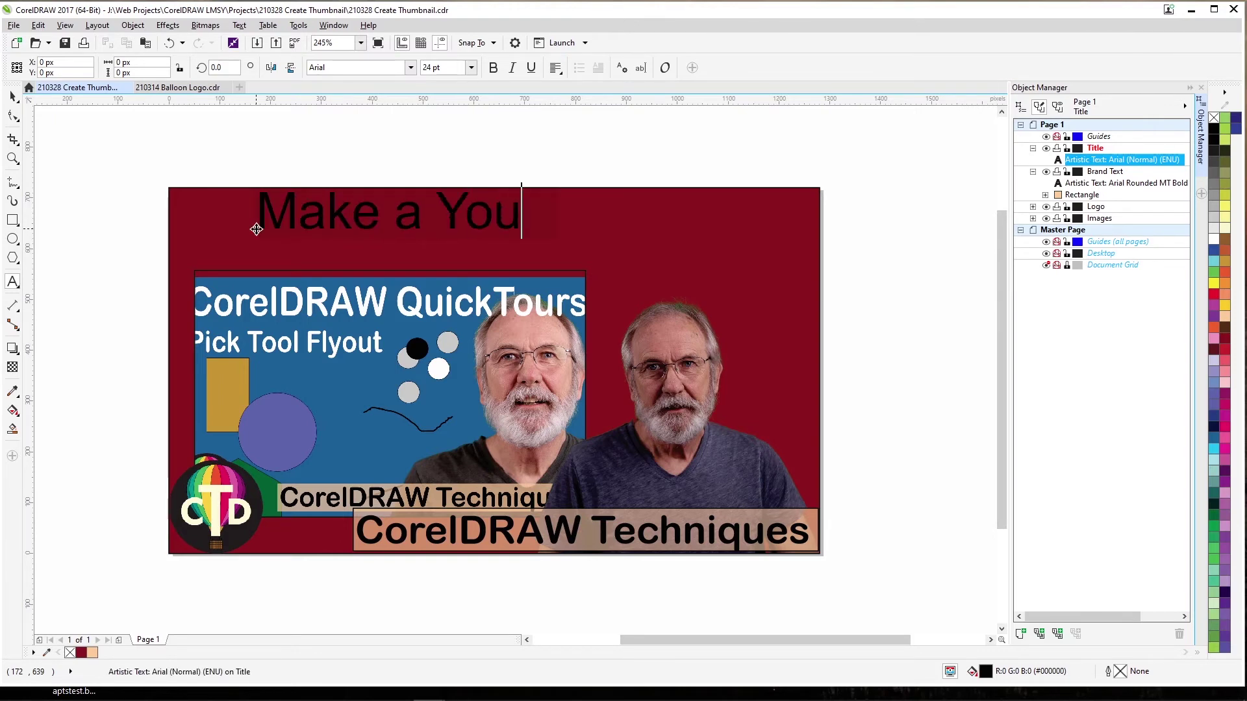
{"action": "type", "text": "Tube Thum"}
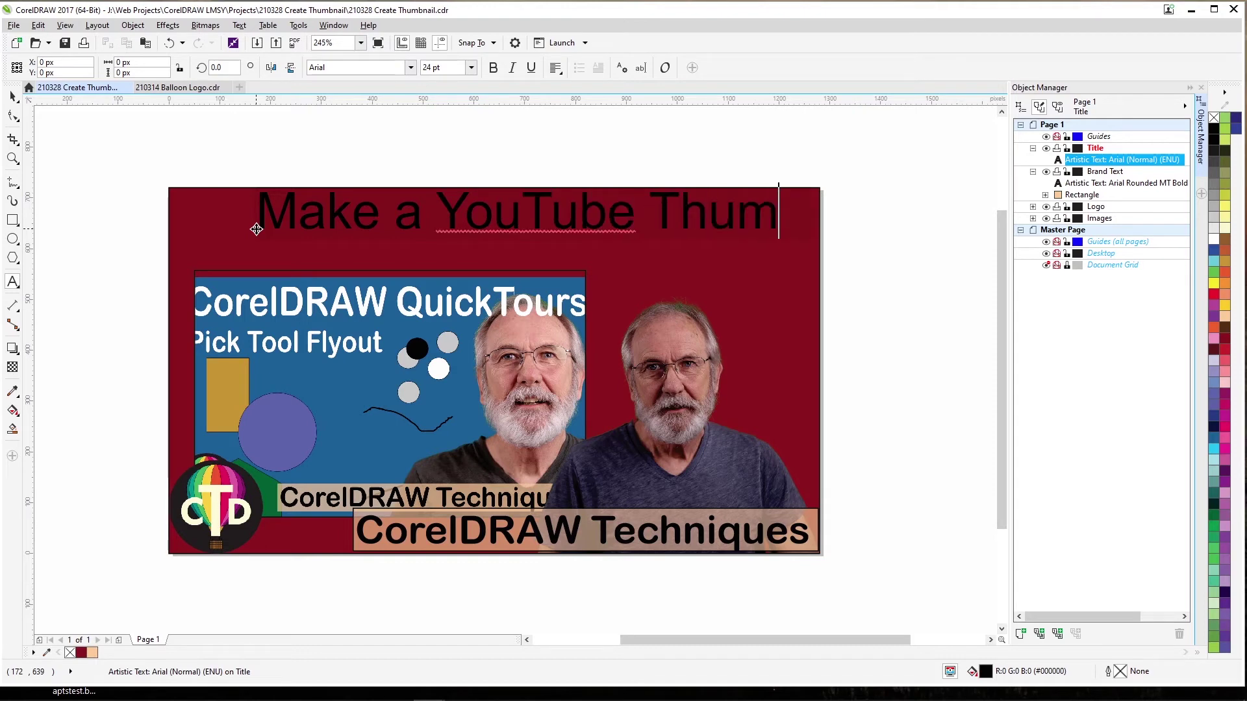
{"action": "type", "text": "bnail"}
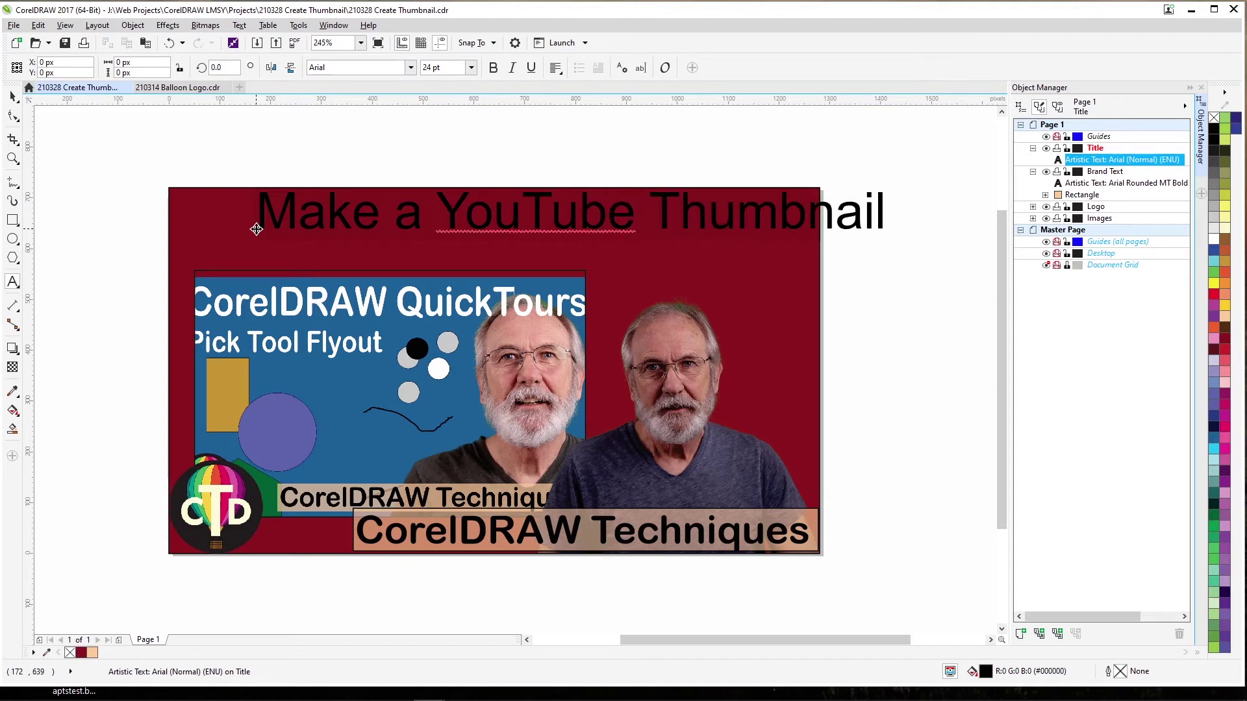
Add a second line reading "With CorelDRAW!" to the title text and finish text editing
{"action": "key", "text": "Return"}
{"action": "type", "text": "W"}
{"action": "type", "text": "Creol"}
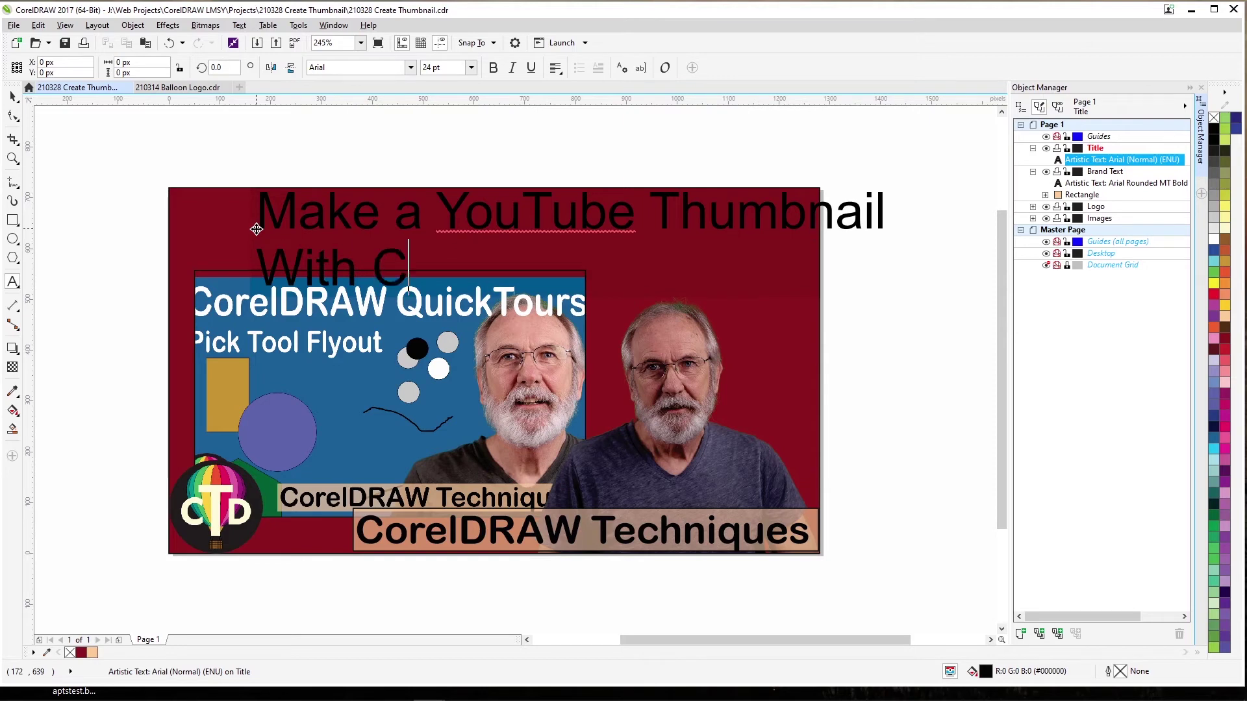
{"action": "key", "text": "BackSpace"}
{"action": "key", "text": "BackSpace"}
{"action": "key", "text": "BackSpace"}
{"action": "key", "text": "BackSpace"}
{"action": "type", "text": "orelDRAW"}
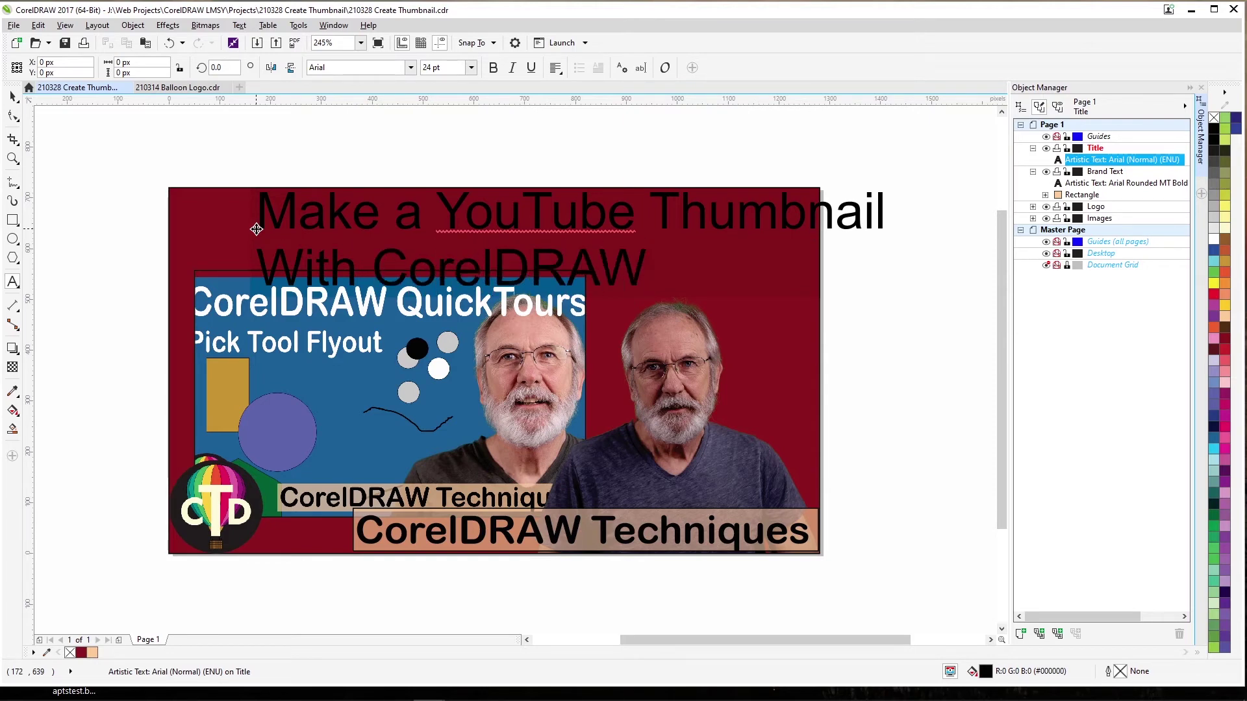
{"action": "type", "text": "!"}
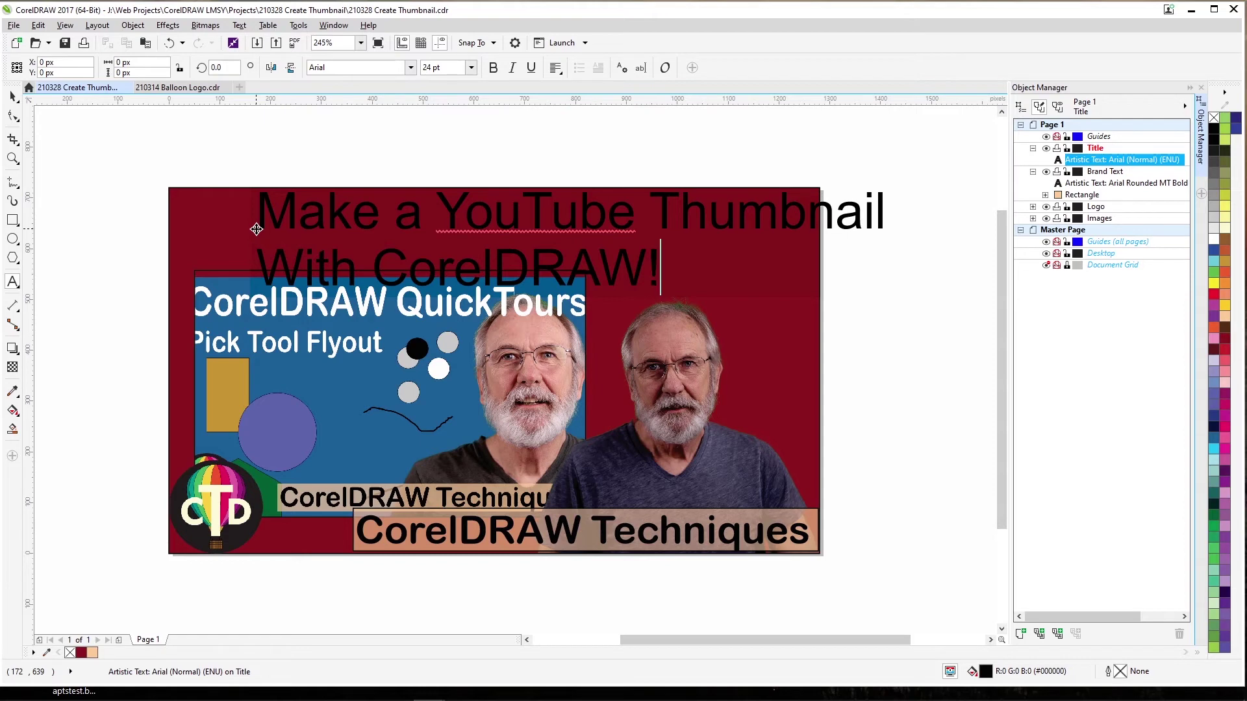
{"action": "key", "text": "Escape"}
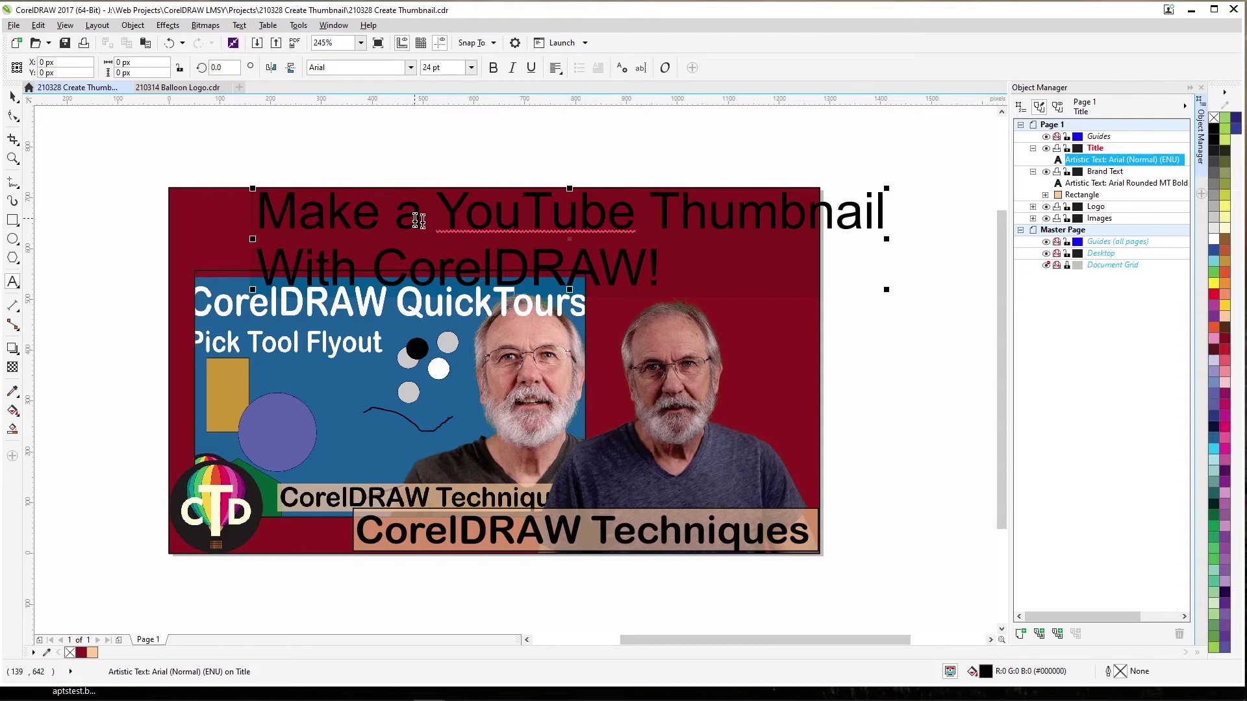
Fill the title text with white and set its font size to 40 pt
{"action": "left_click", "coordinate": [14, 96]}
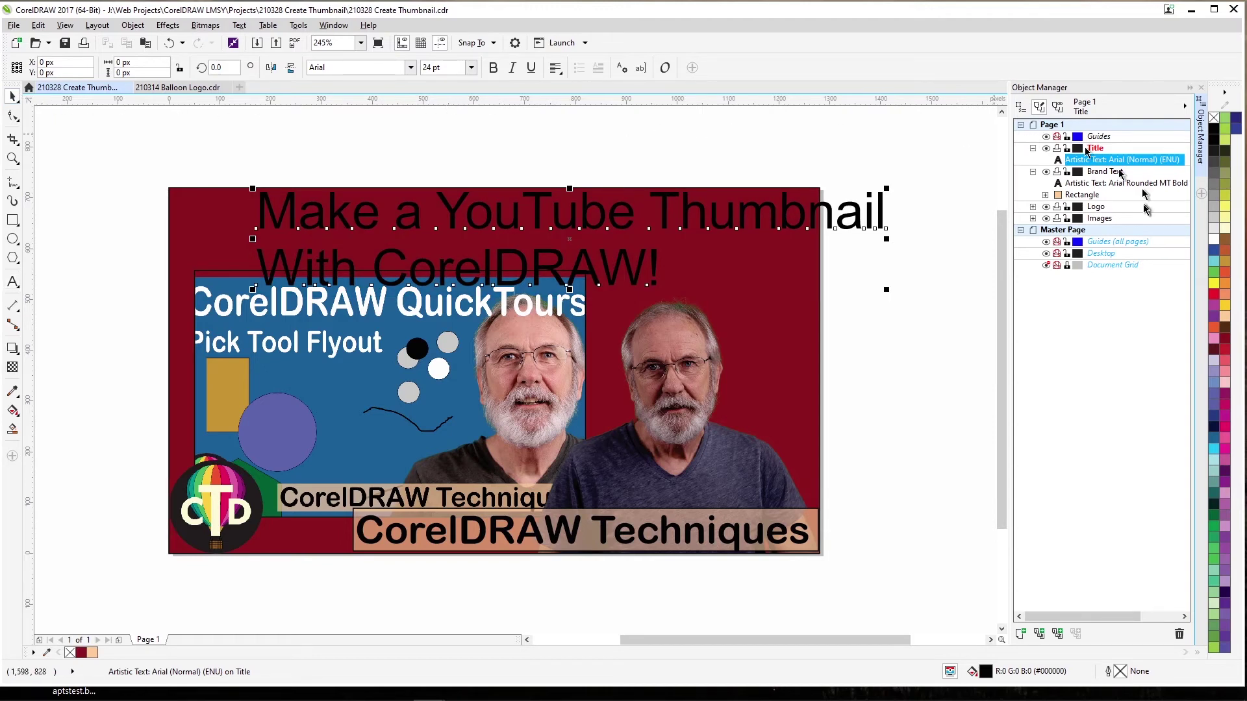
{"action": "left_click", "coordinate": [1212, 243]}
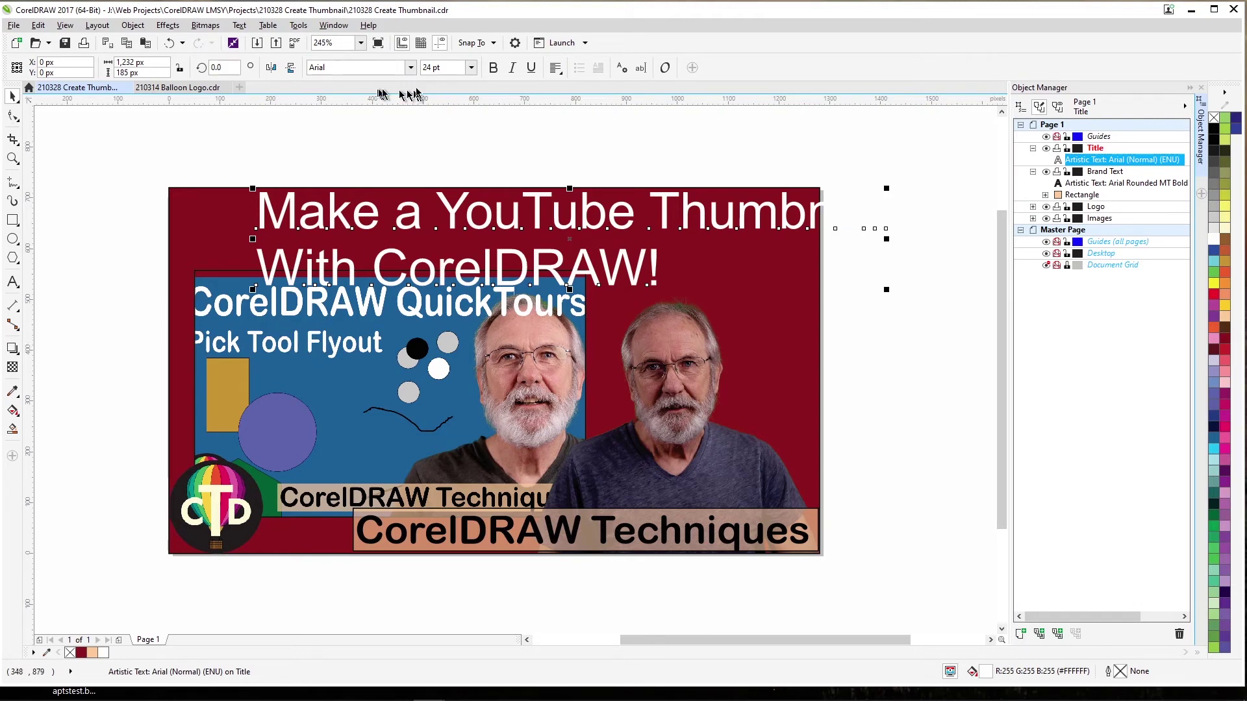
{"action": "double_click", "coordinate": [432, 67]}
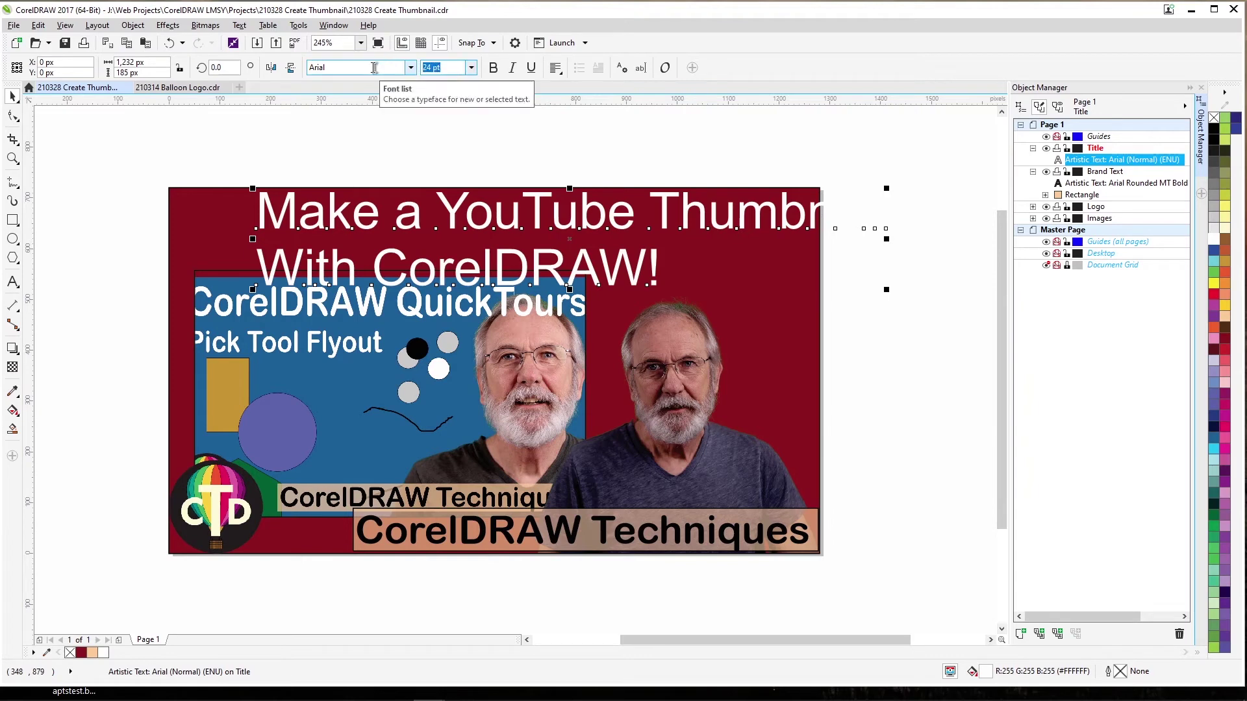
{"action": "type", "text": "40"}
{"action": "key", "text": "Return"}
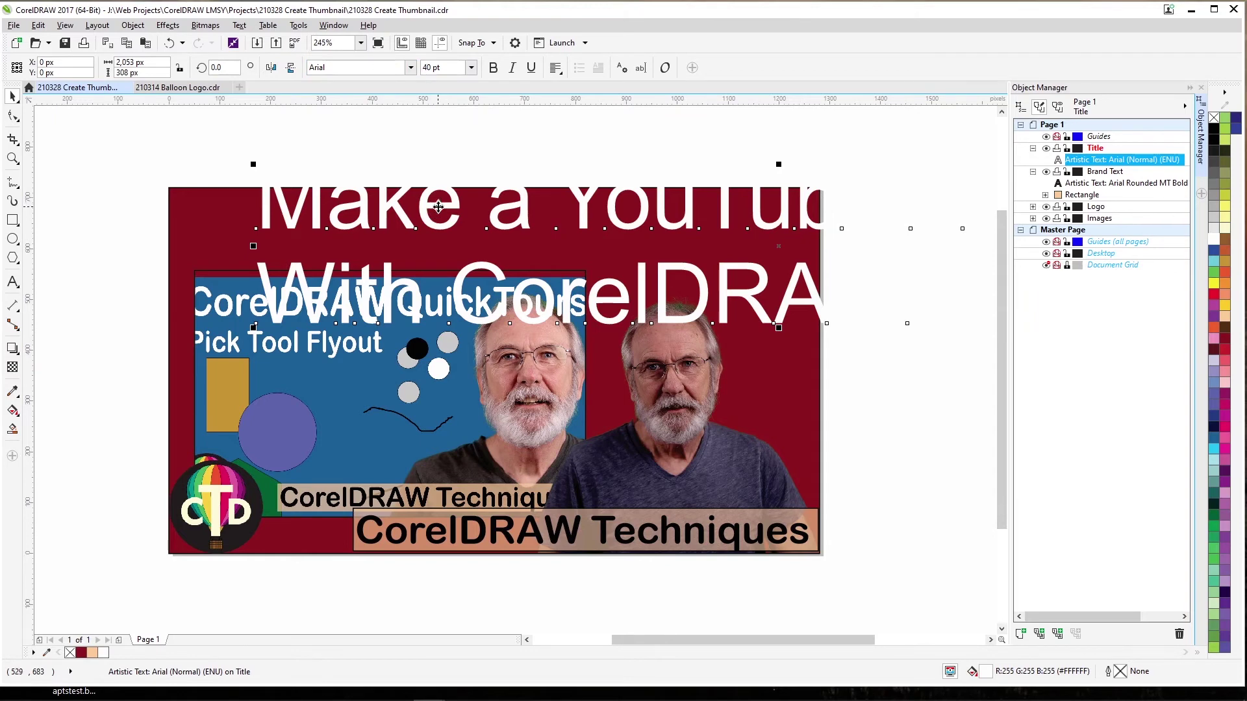
Try moving the title text to the page's left edge, and undo both that move and the font size change
{"action": "left_click_drag", "start_coordinate": [438, 206], "coordinate": [351, 232]}
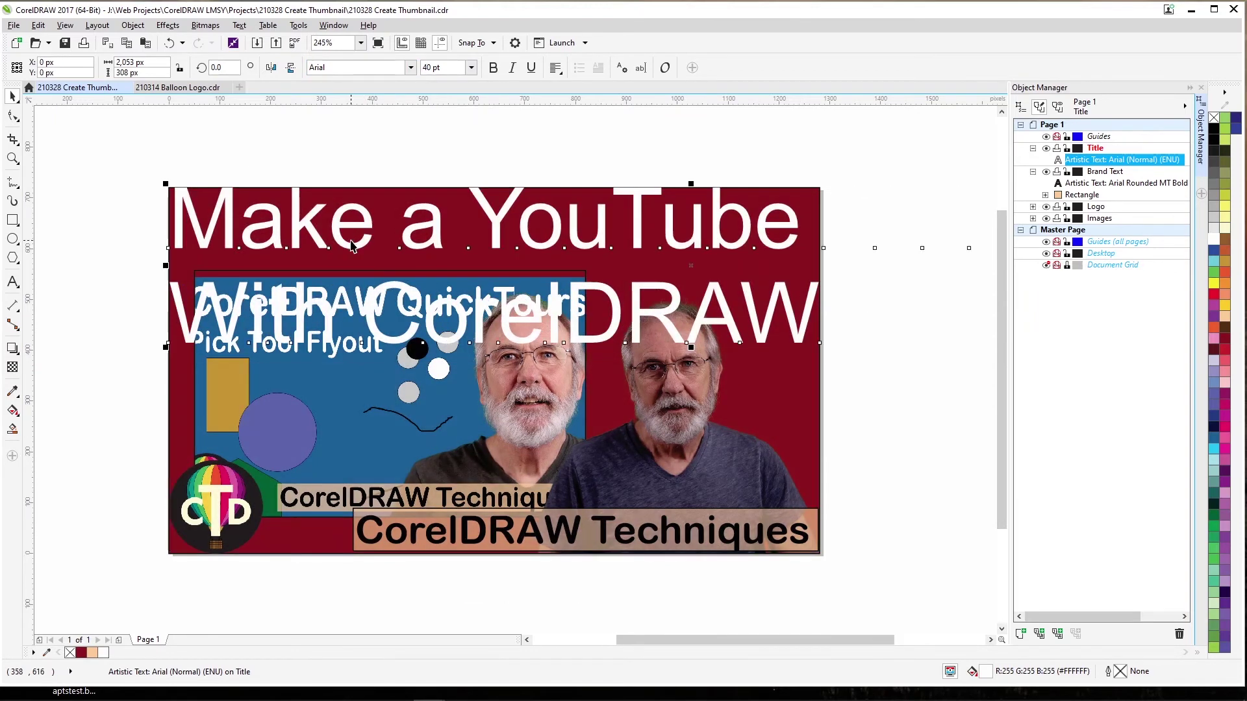
{"action": "key", "text": "ctrl+z"}
{"action": "key", "text": "ctrl+z"}
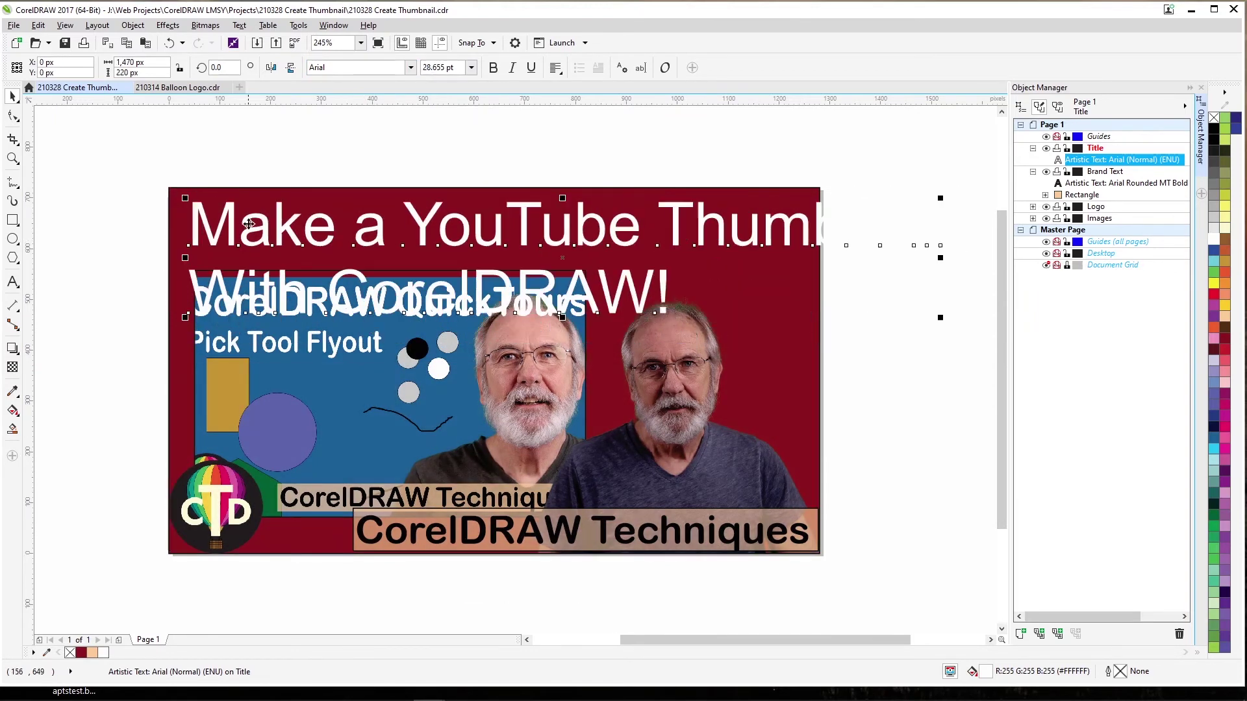
Set the title's font to Arial Rounded MT Bold and scale the text proportionally to about 1,135 px wide
{"action": "left_click", "coordinate": [411, 68]}
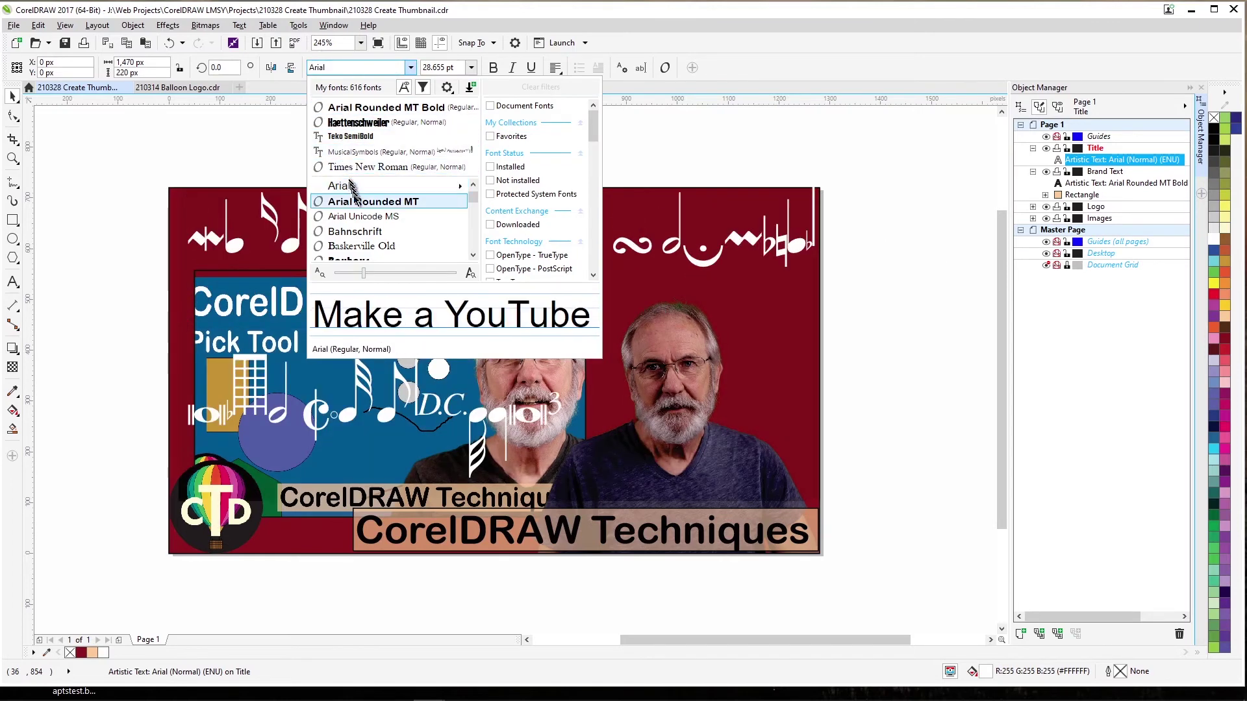
{"action": "left_click", "coordinate": [355, 204]}
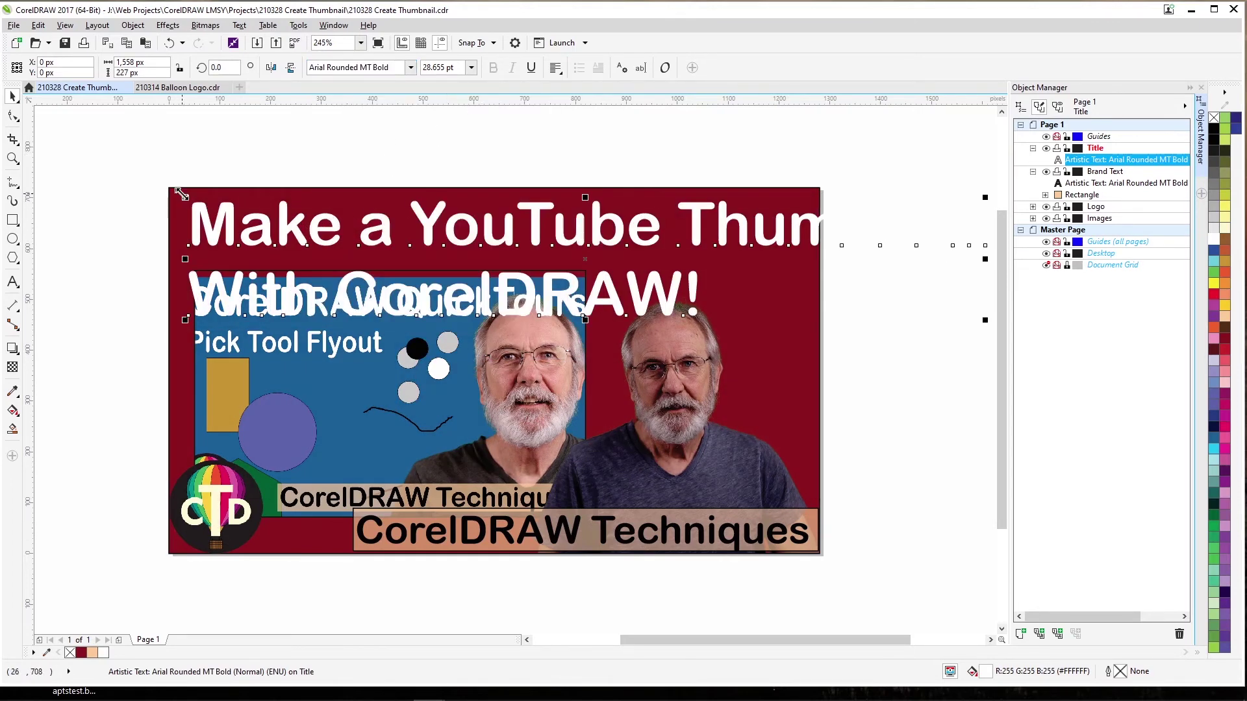
{"action": "left_click_drag", "start_coordinate": [187, 196], "coordinate": [402, 229]}
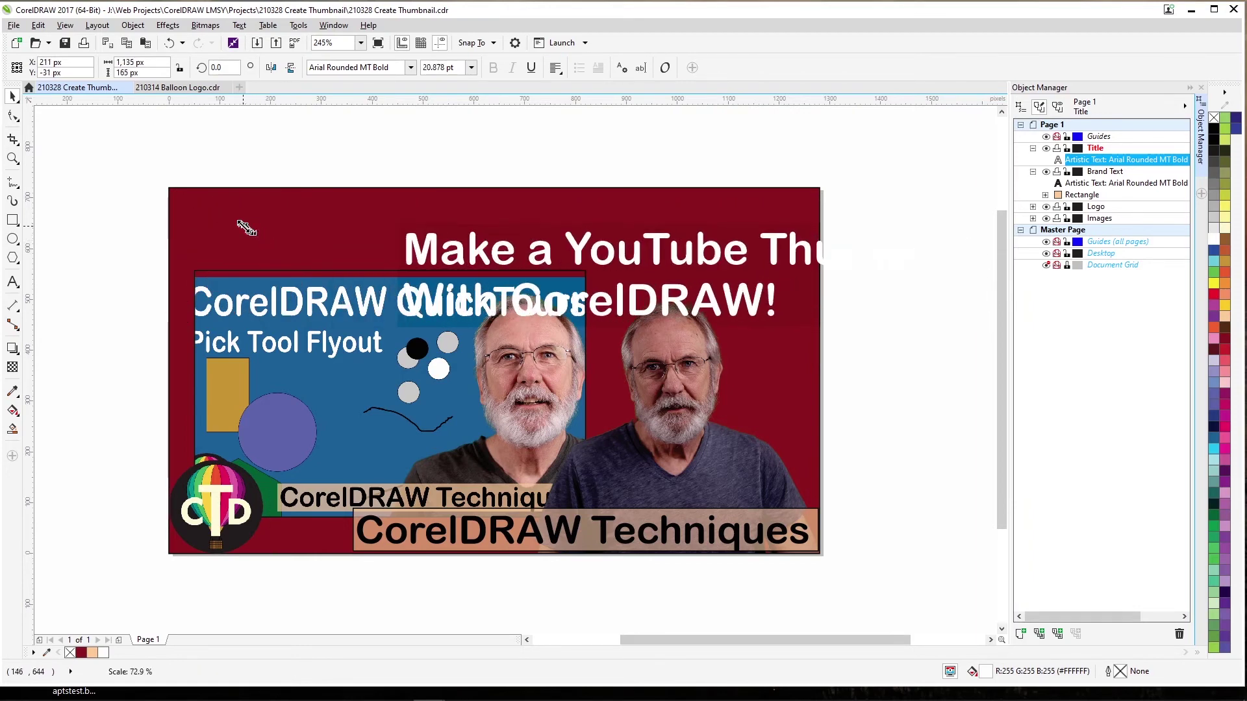
Move the title text to the page's upper-left corner so both lines fit within the page
{"action": "left_click_drag", "start_coordinate": [471, 261], "coordinate": [337, 238]}
{"action": "key", "text": "ctrl+z"}
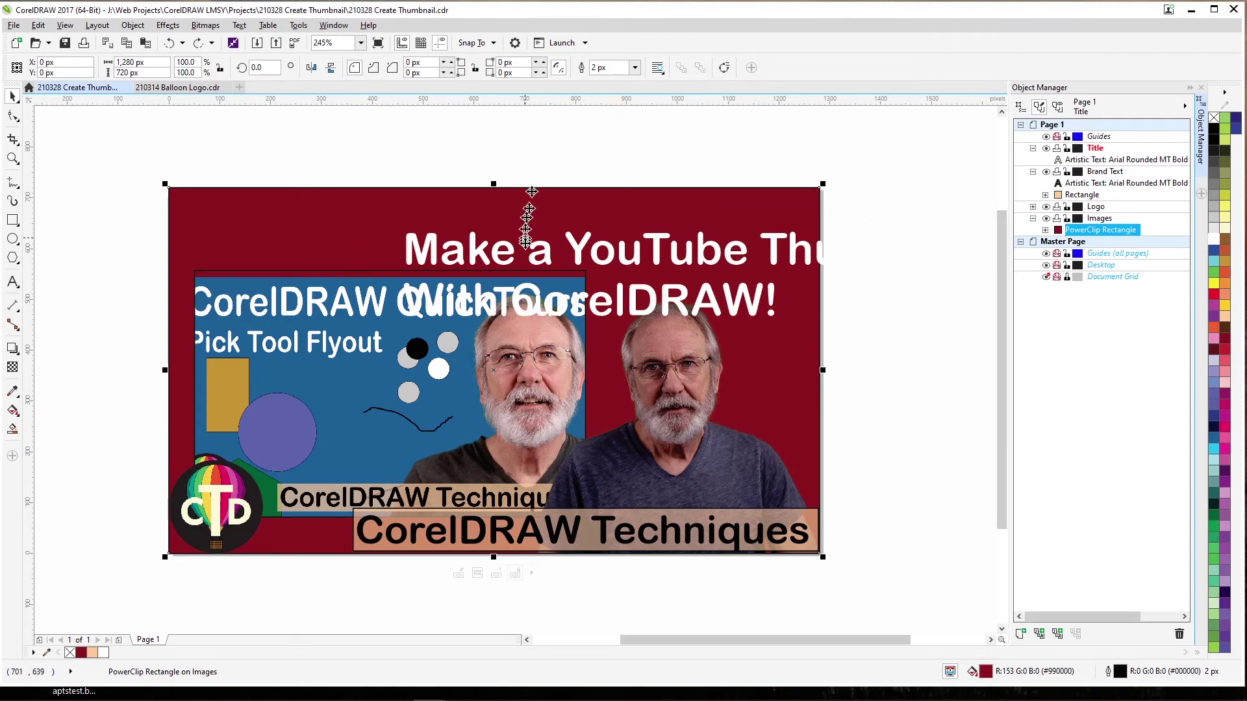
{"action": "left_click_drag", "start_coordinate": [510, 254], "coordinate": [290, 222]}
{"action": "left_click", "coordinate": [372, 259]}
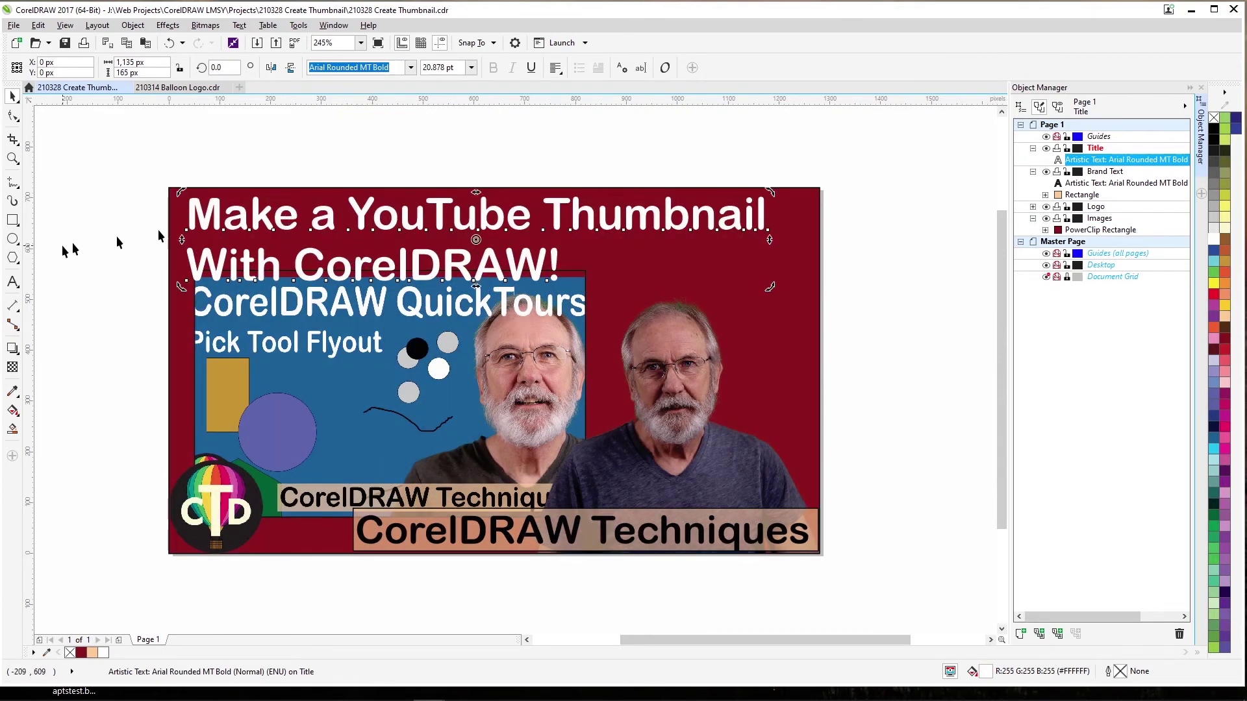
Set the font size of the title's second line, "With CorelDRAW!", to 16 pt and finish text editing
{"action": "left_click", "coordinate": [13, 283]}
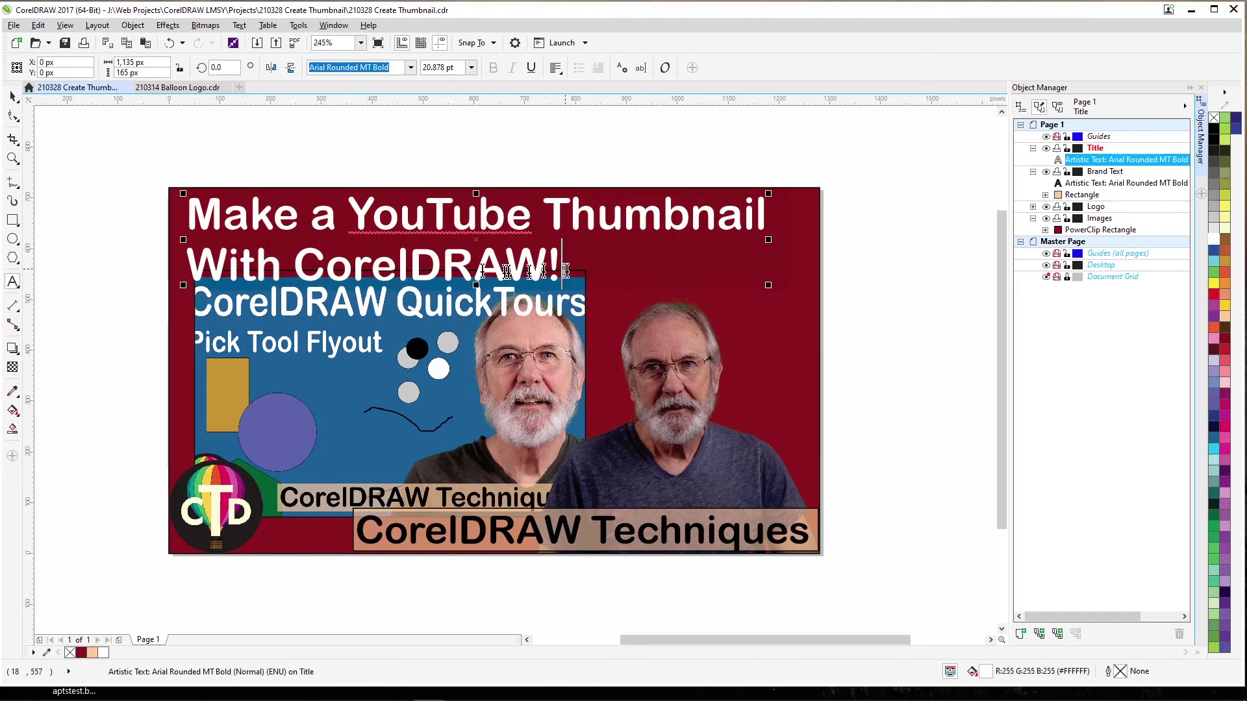
{"action": "left_click", "coordinate": [560, 261]}
{"action": "left_click_drag", "start_coordinate": [560, 261], "coordinate": [200, 272]}
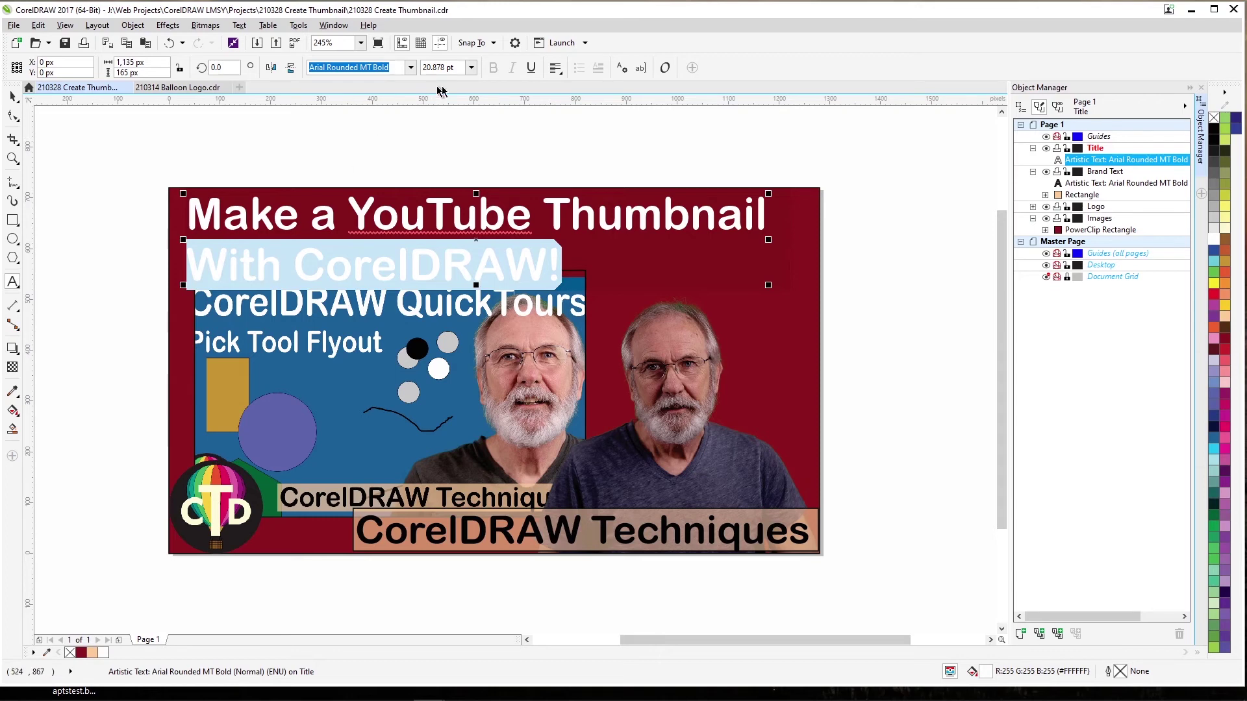
{"action": "left_click", "coordinate": [456, 68]}
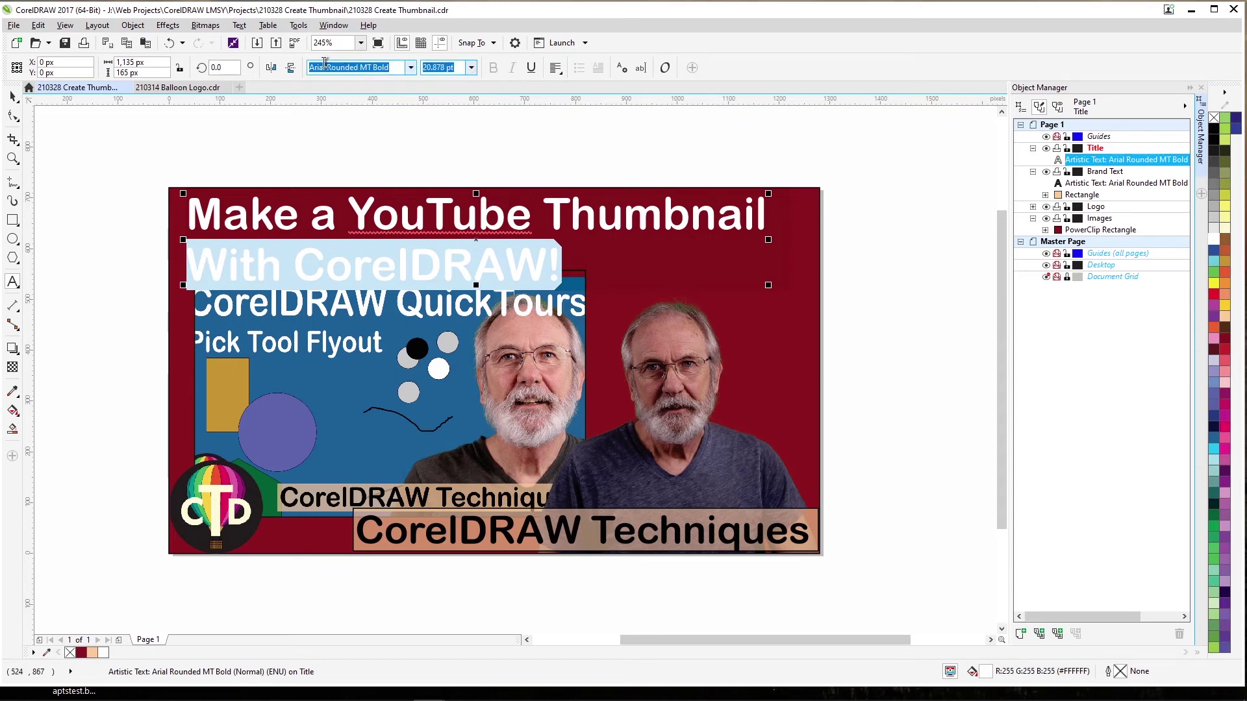
{"action": "type", "text": "16"}
{"action": "key", "text": "Return"}
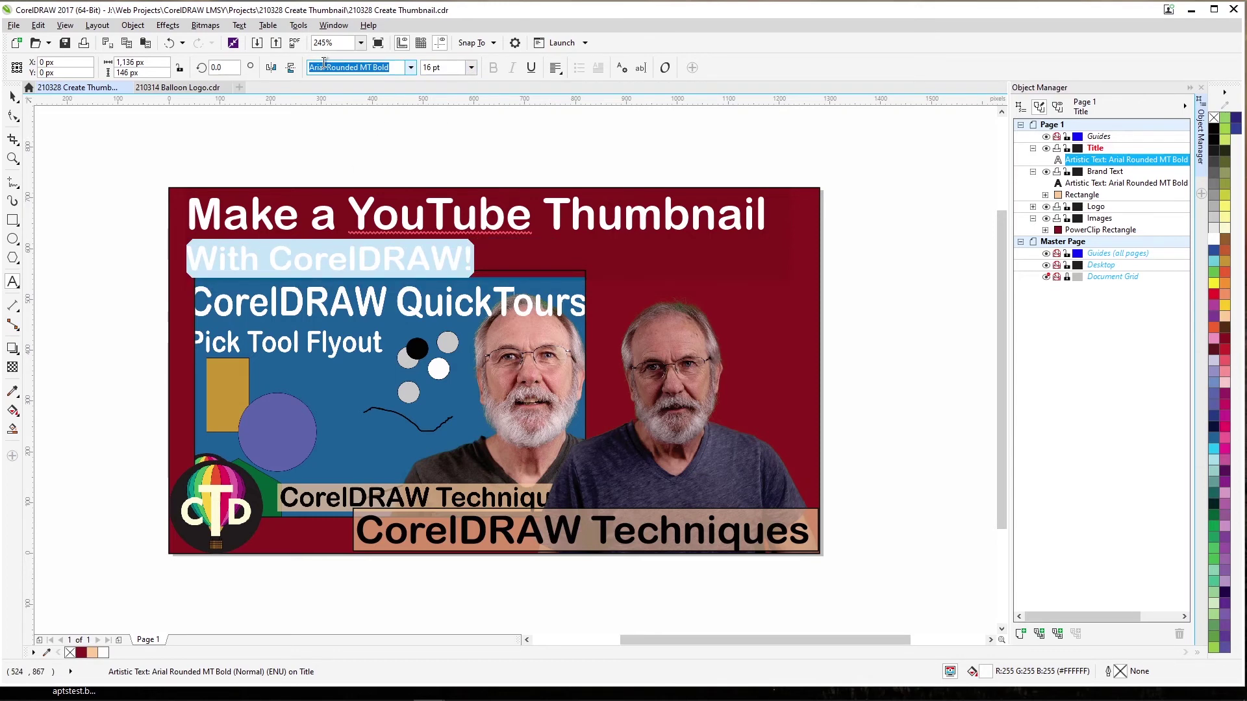
{"action": "left_click", "coordinate": [474, 167]}
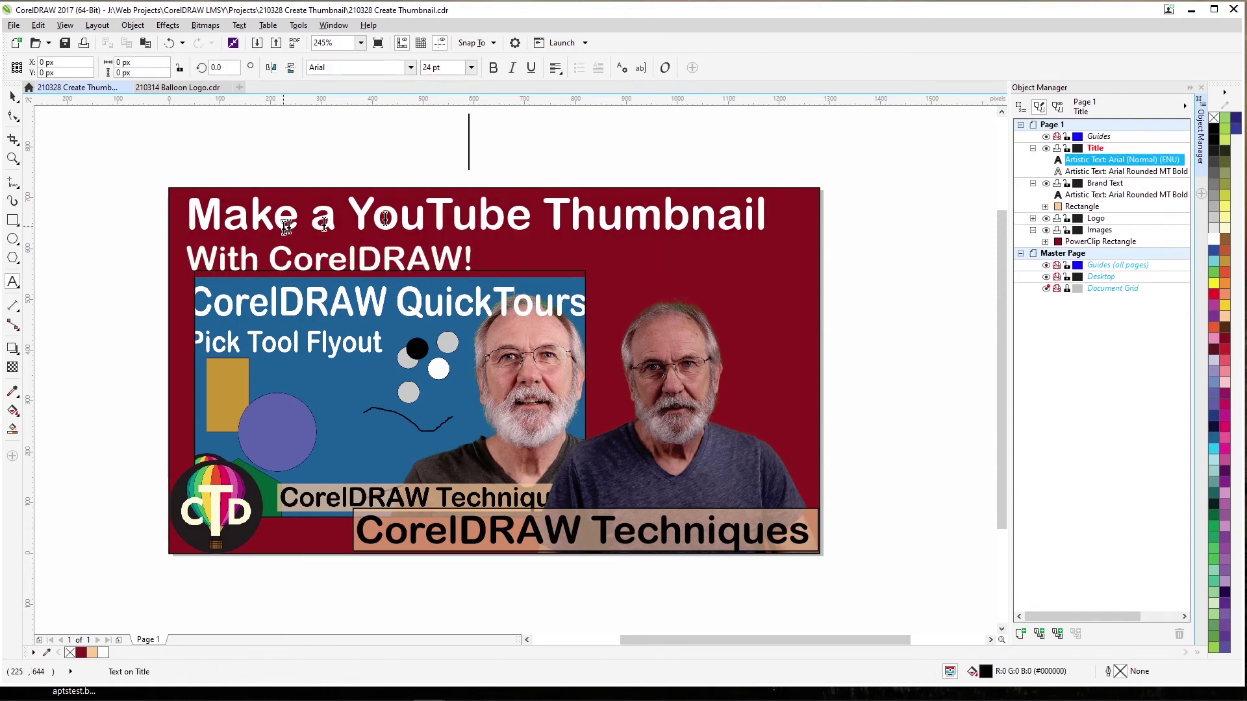
{"action": "left_click", "coordinate": [20, 94]}
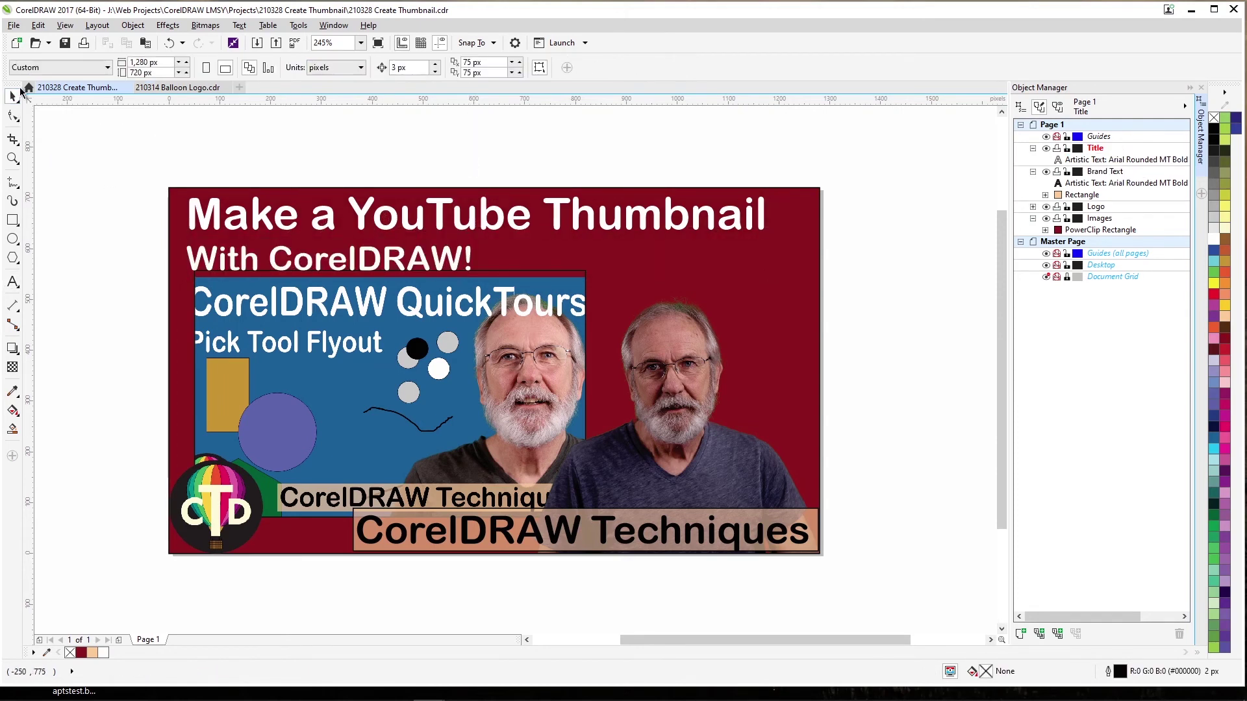
Expand the PowerClip rectangle on the Images layer and open its nested PowerClip rectangle with the QuickTours image for editing
{"action": "left_click", "coordinate": [500, 385]}
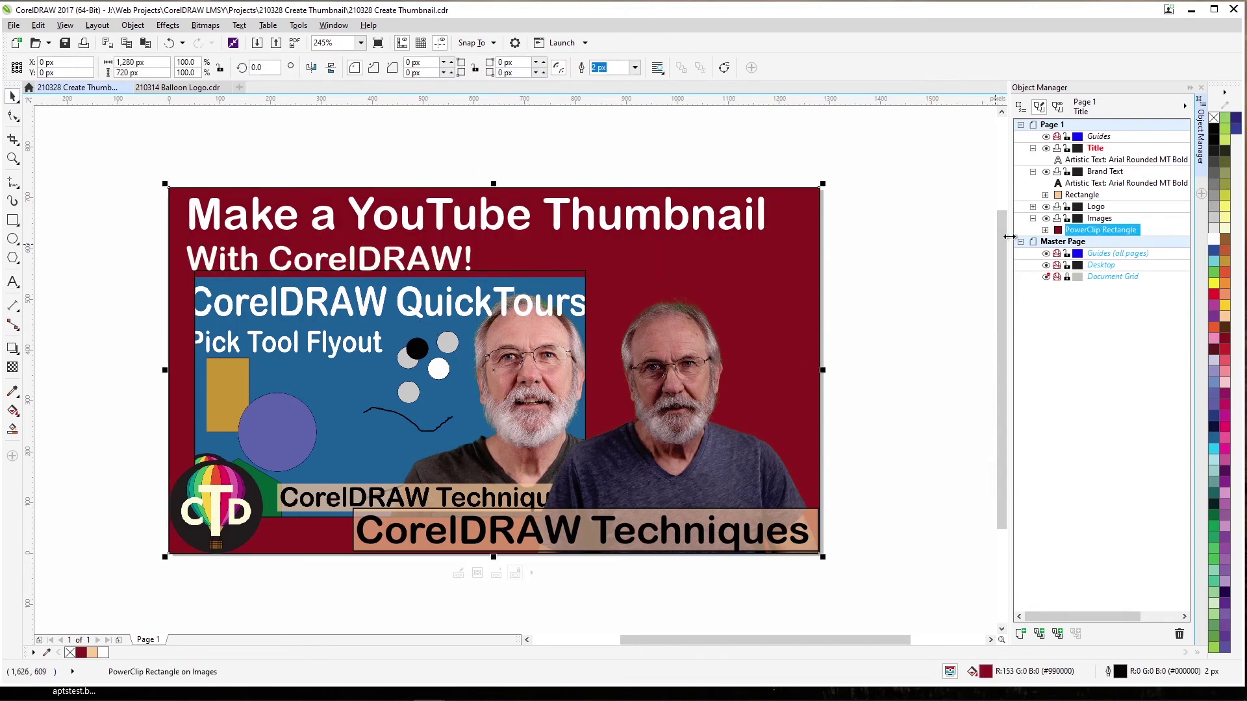
{"action": "left_click", "coordinate": [1044, 230]}
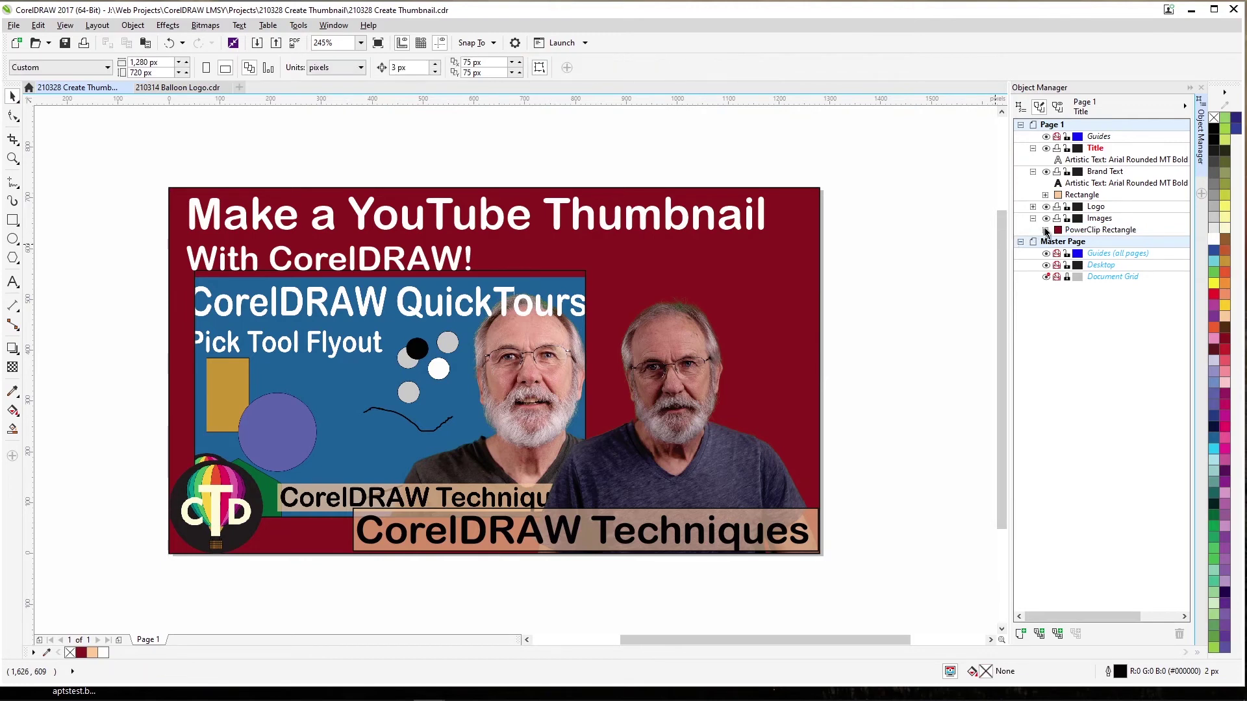
{"action": "left_click", "coordinate": [1045, 231]}
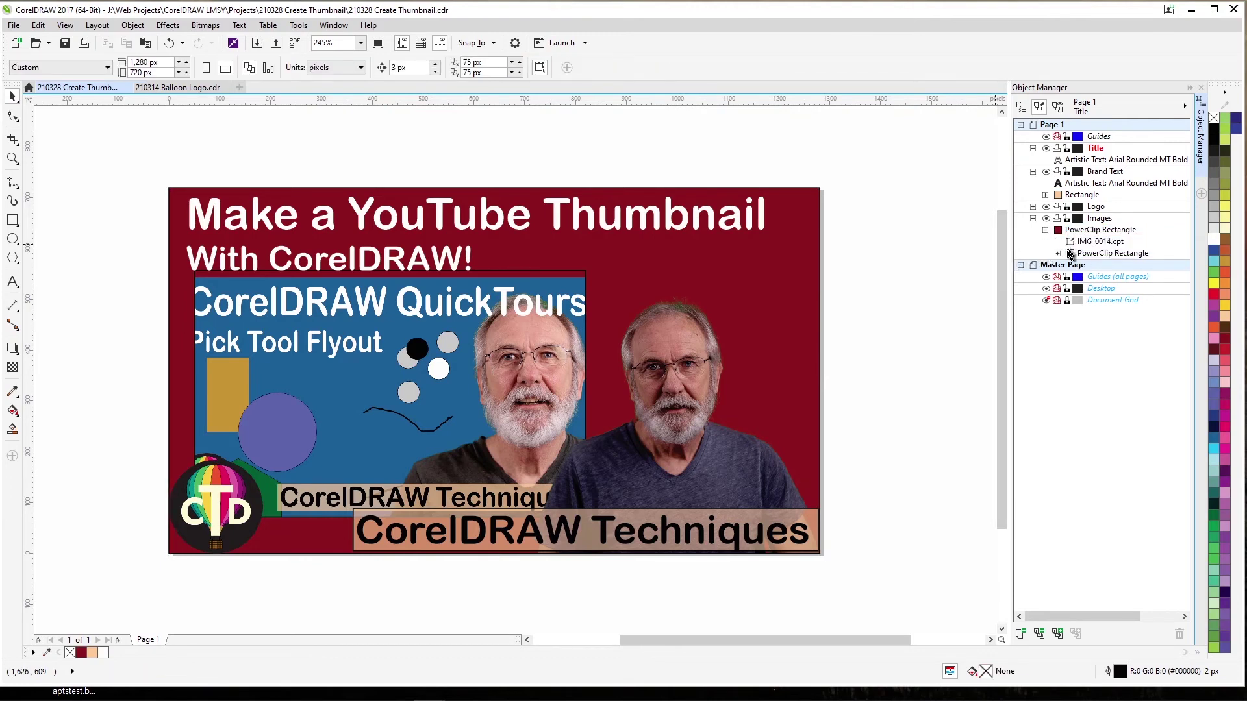
{"action": "left_click", "coordinate": [1059, 253]}
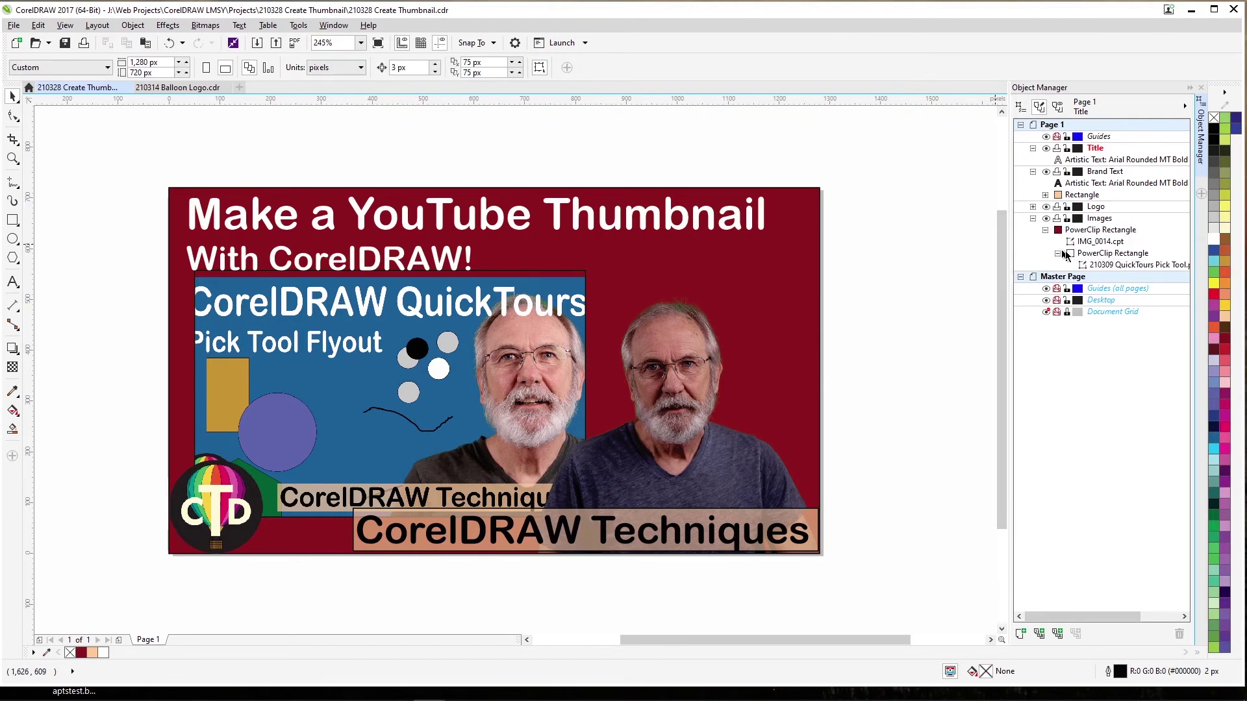
{"action": "left_click", "coordinate": [1106, 265]}
{"action": "right_click", "coordinate": [1106, 266]}
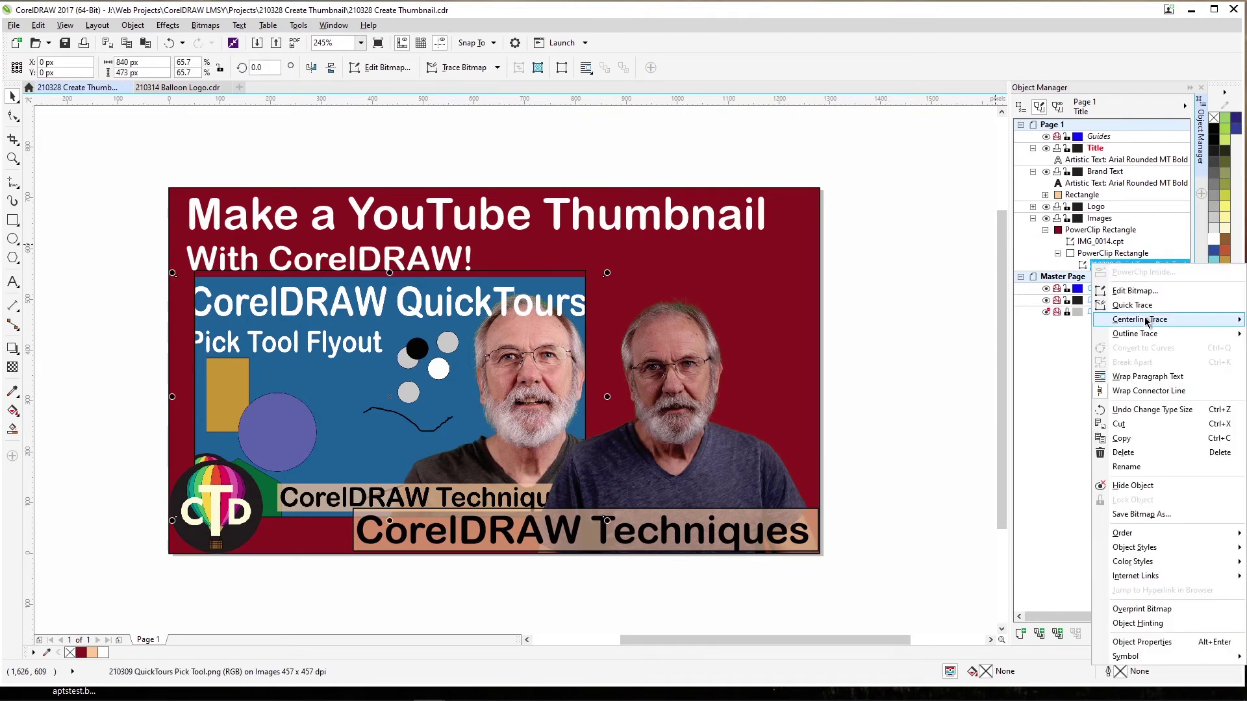
{"action": "left_click", "coordinate": [1003, 235]}
{"action": "left_click", "coordinate": [1102, 256]}
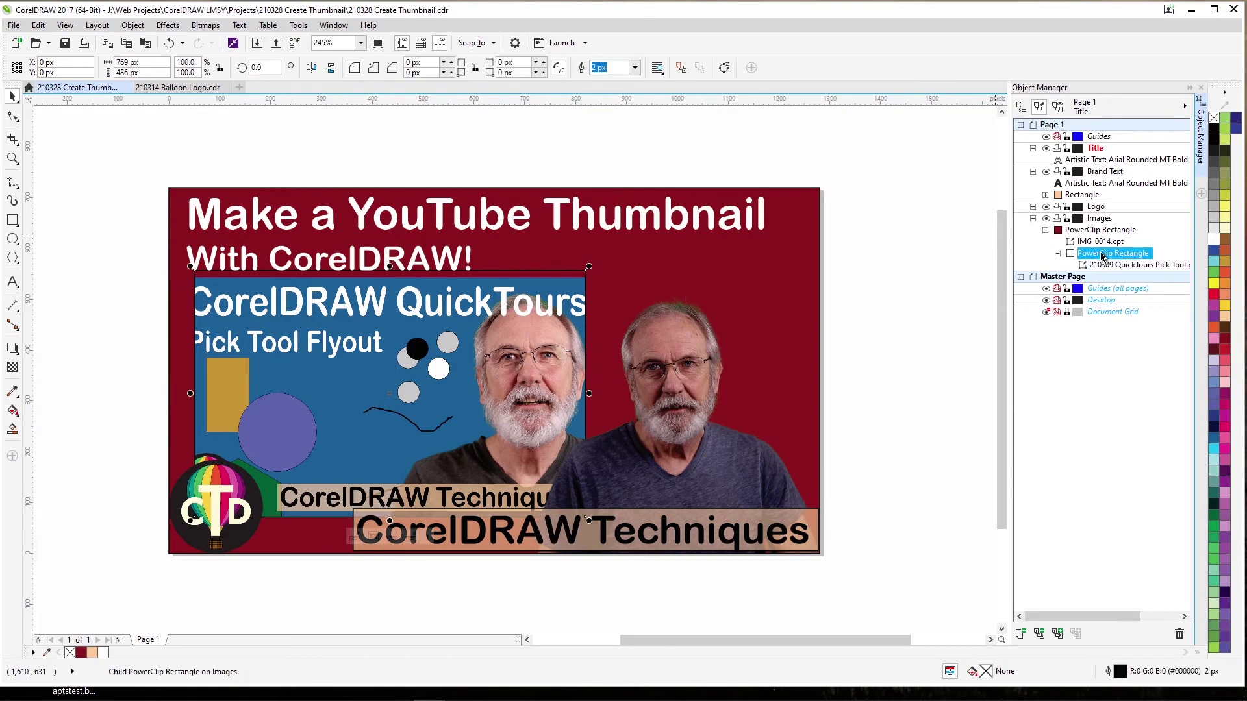
{"action": "right_click", "coordinate": [1103, 256]}
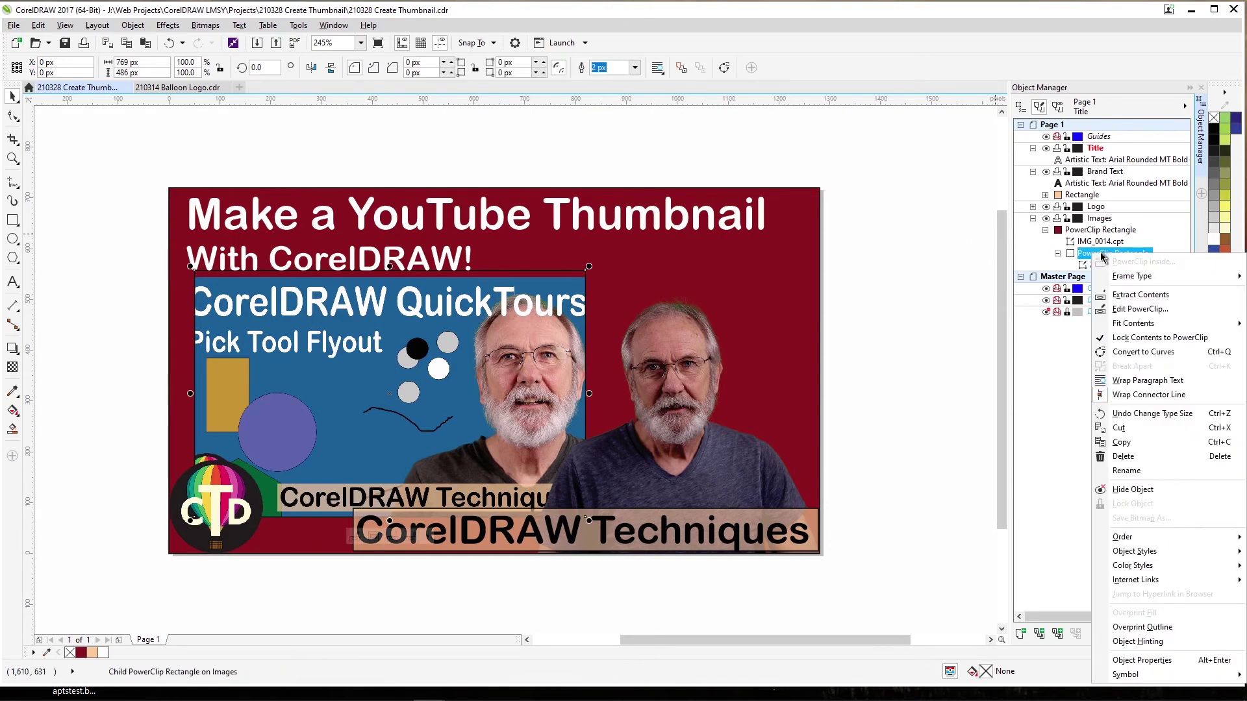
{"action": "left_click", "coordinate": [1140, 309]}
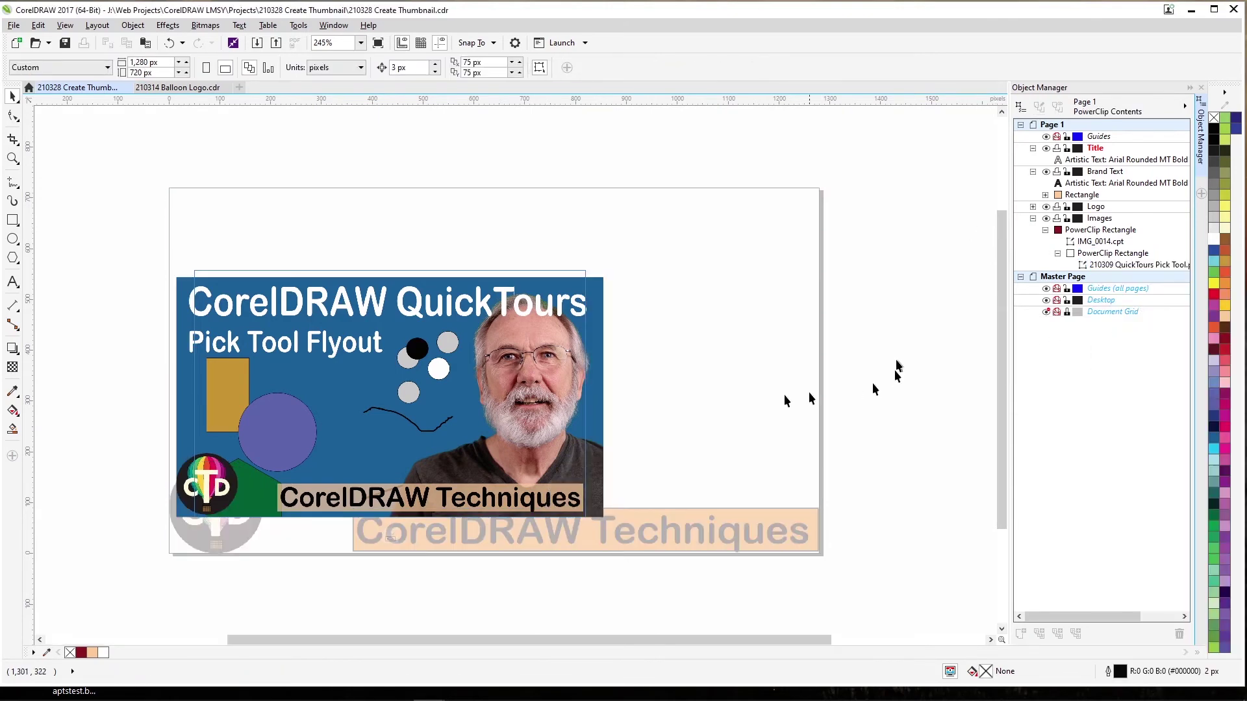
Shrink the QuickTours Pick Tool image to about 327 px wide and place it in the upper-left part of the frame
{"action": "left_click", "coordinate": [456, 396]}
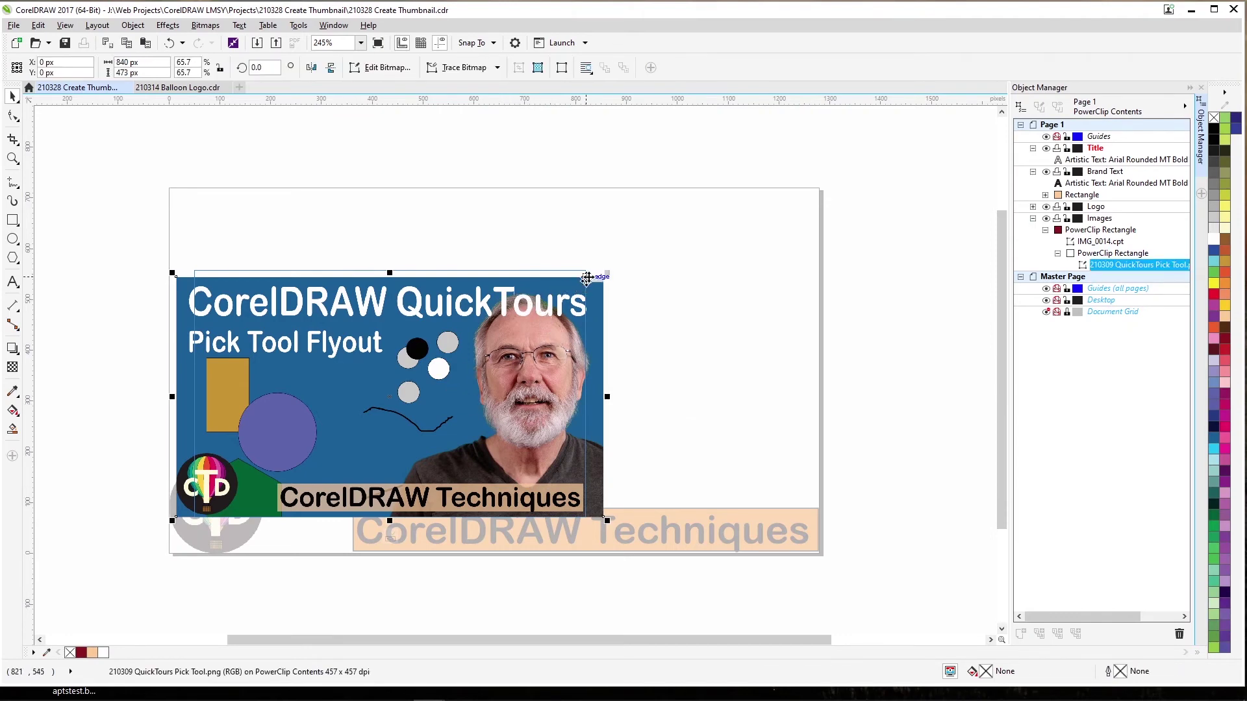
{"action": "left_click_drag", "start_coordinate": [606, 272], "coordinate": [489, 339]}
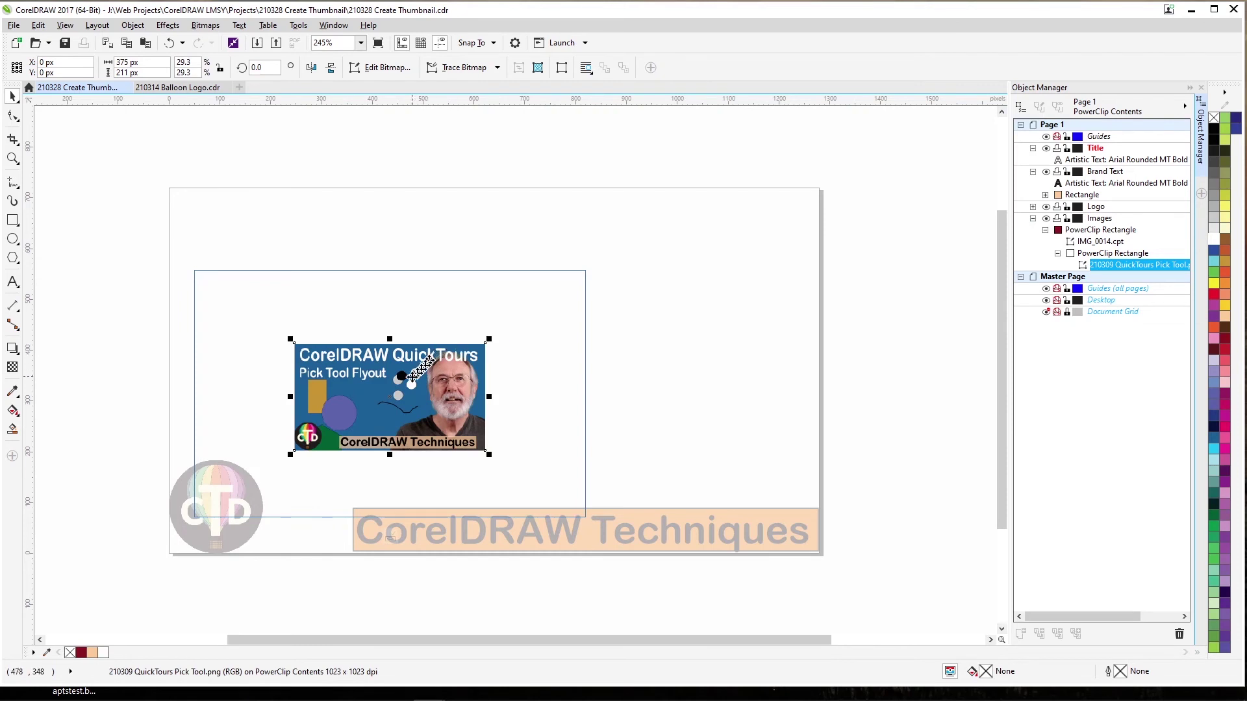
{"action": "left_click_drag", "start_coordinate": [409, 381], "coordinate": [338, 350]}
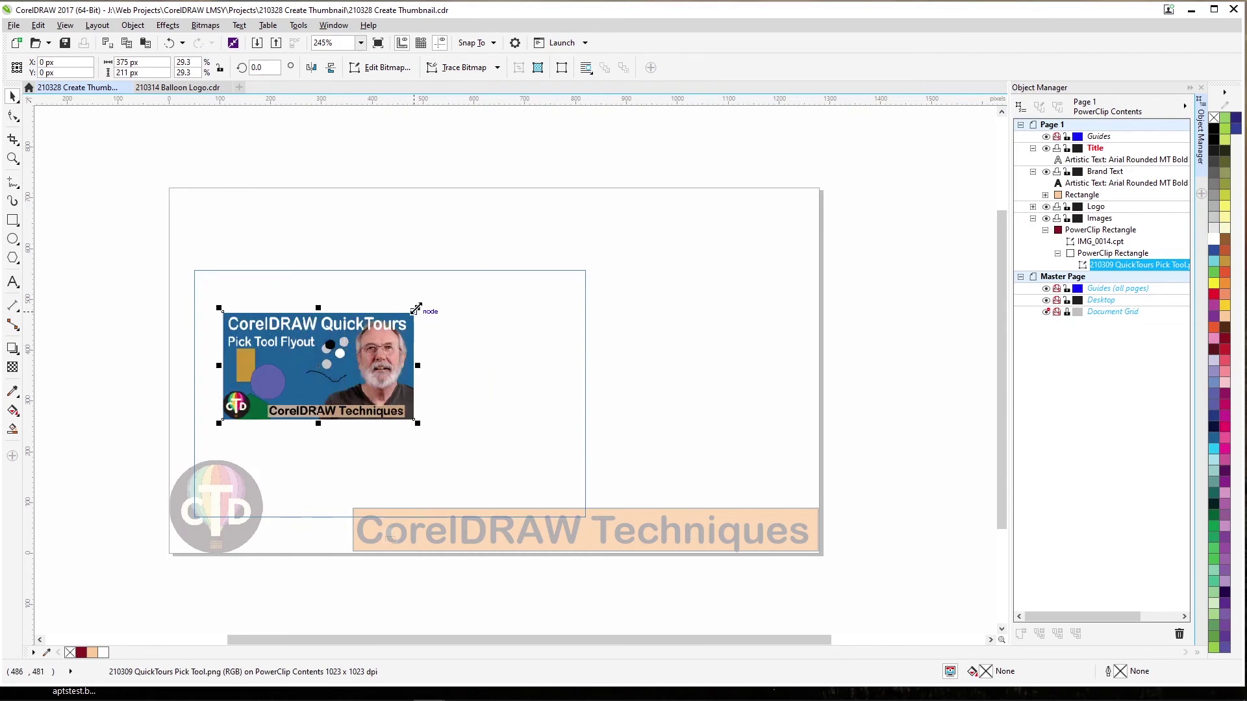
{"action": "left_click_drag", "start_coordinate": [417, 308], "coordinate": [350, 332]}
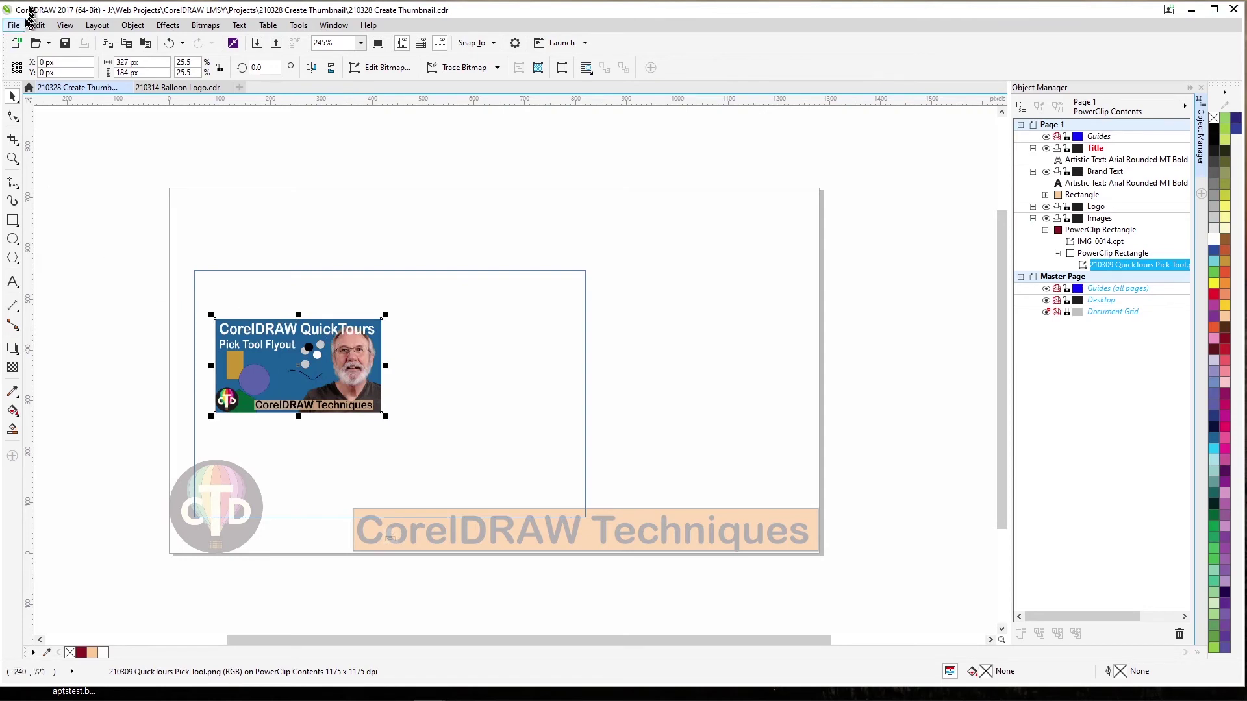
Import 210308 Scale Chart.png and 210322 Clean Up a Sloppy Corel Trace.png from the Thumbnails PNG folder, placing both at full size in the PowerClip
{"action": "left_click", "coordinate": [15, 27]}
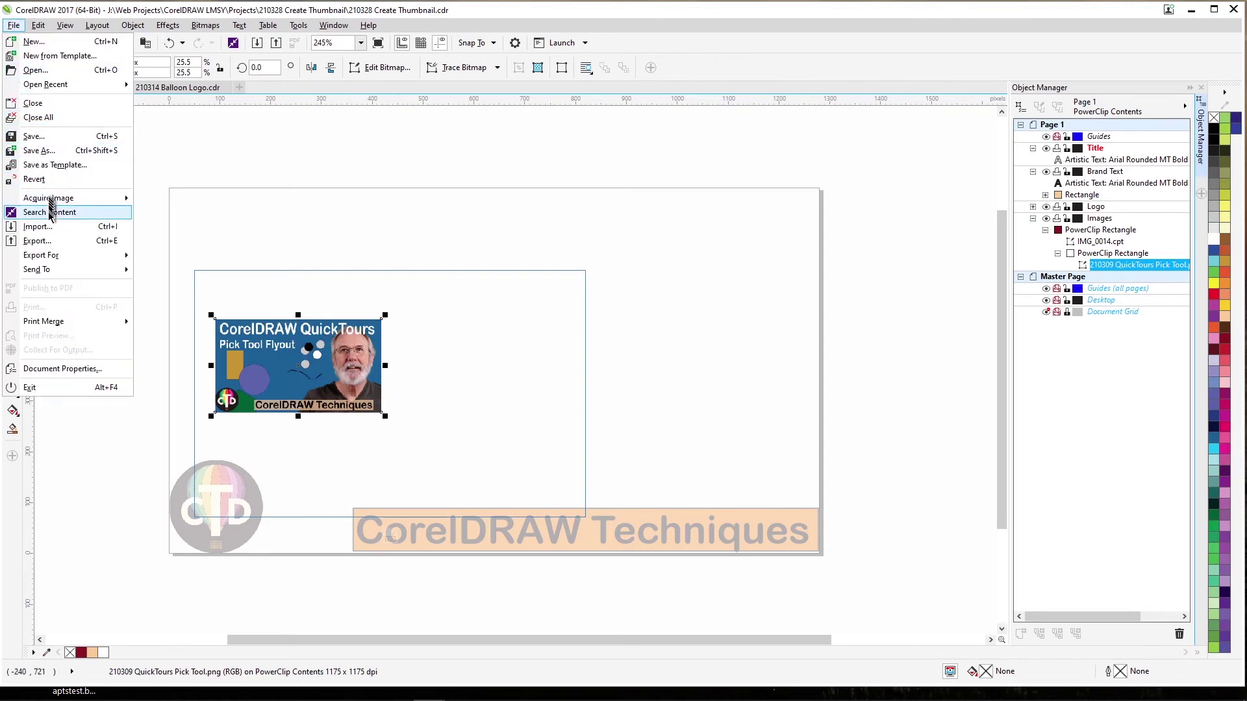
{"action": "left_click", "coordinate": [39, 226]}
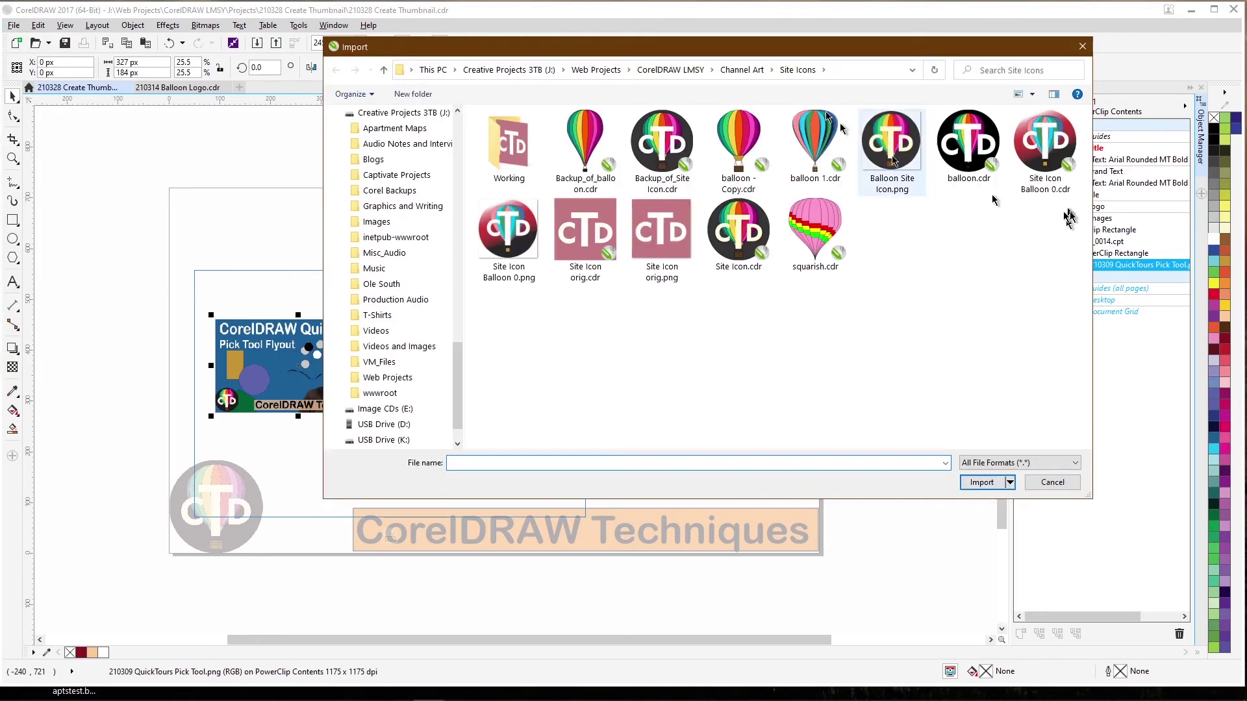
{"action": "left_click", "coordinate": [742, 70]}
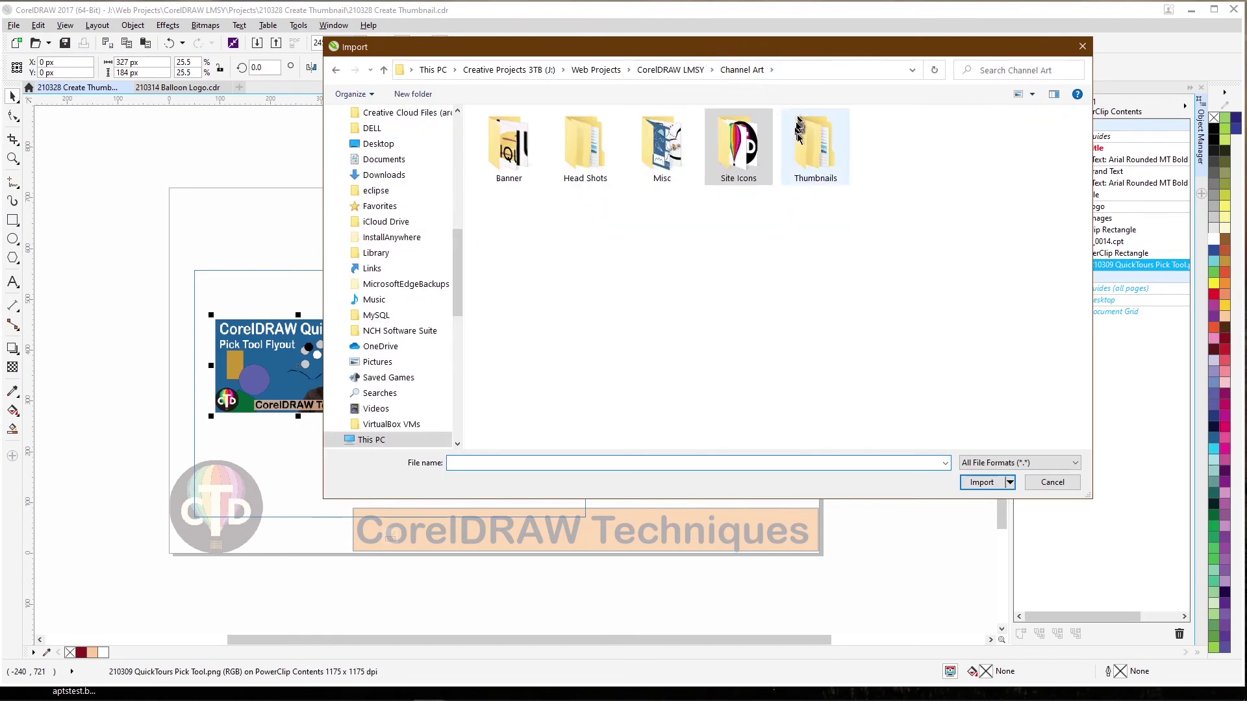
{"action": "double_click", "coordinate": [812, 144]}
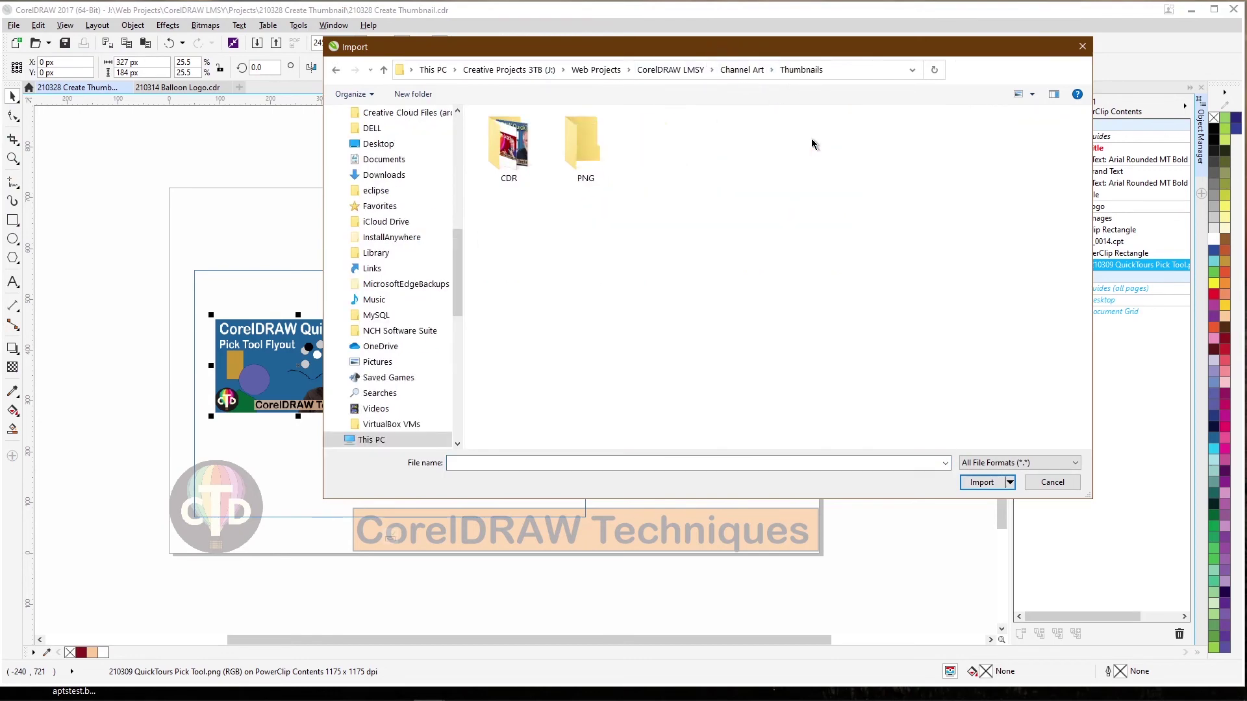
{"action": "double_click", "coordinate": [590, 153]}
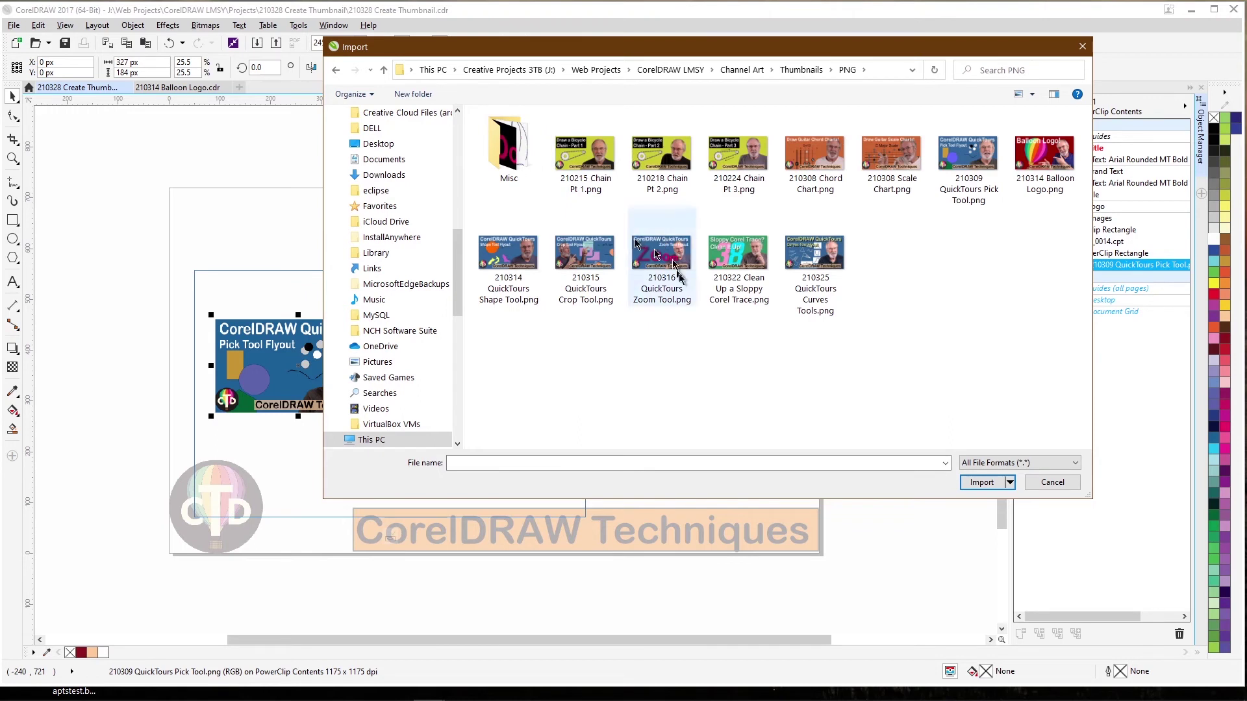
{"action": "left_click", "coordinate": [884, 163]}
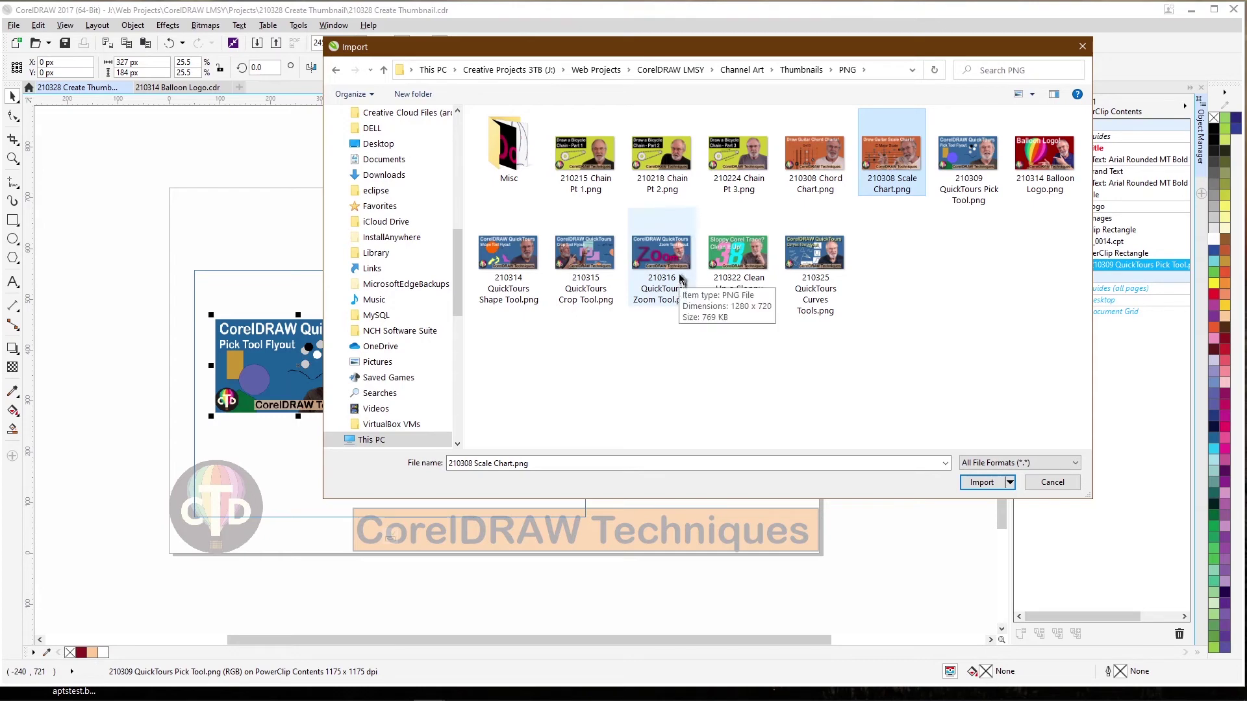
{"action": "left_click", "coordinate": [736, 262], "text": "ctrl"}
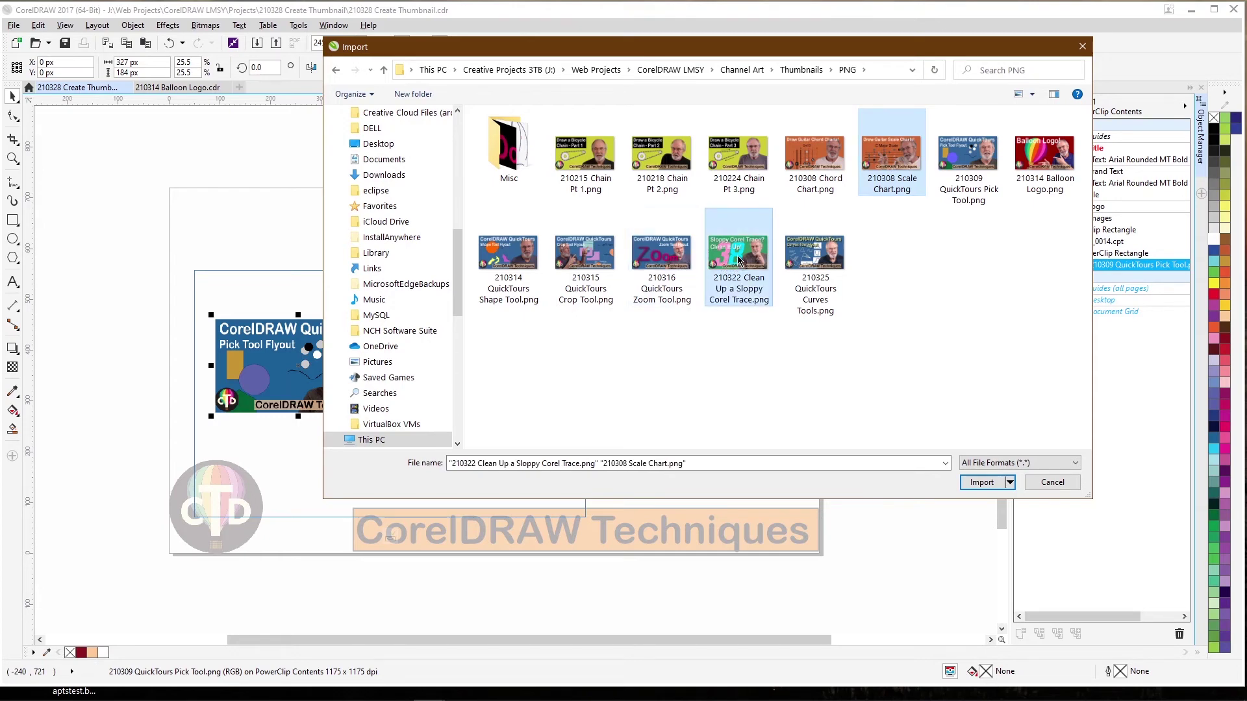
{"action": "left_click", "coordinate": [984, 484]}
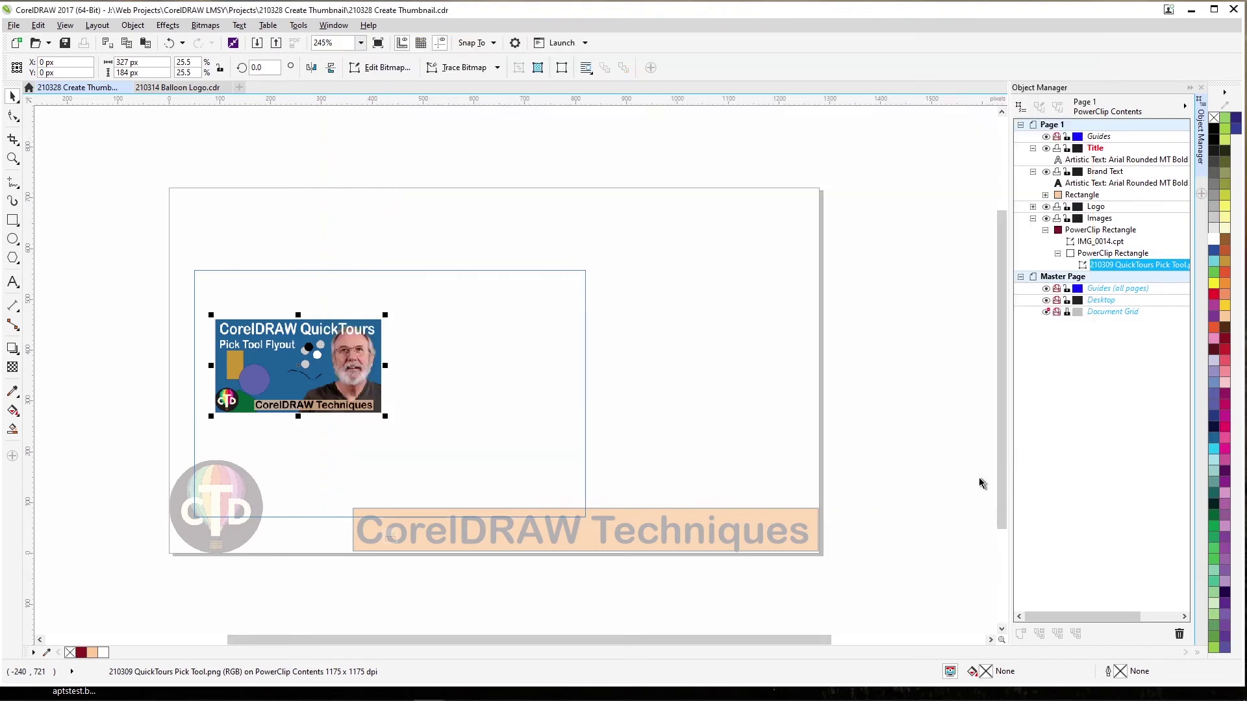
{"action": "left_click", "coordinate": [276, 258]}
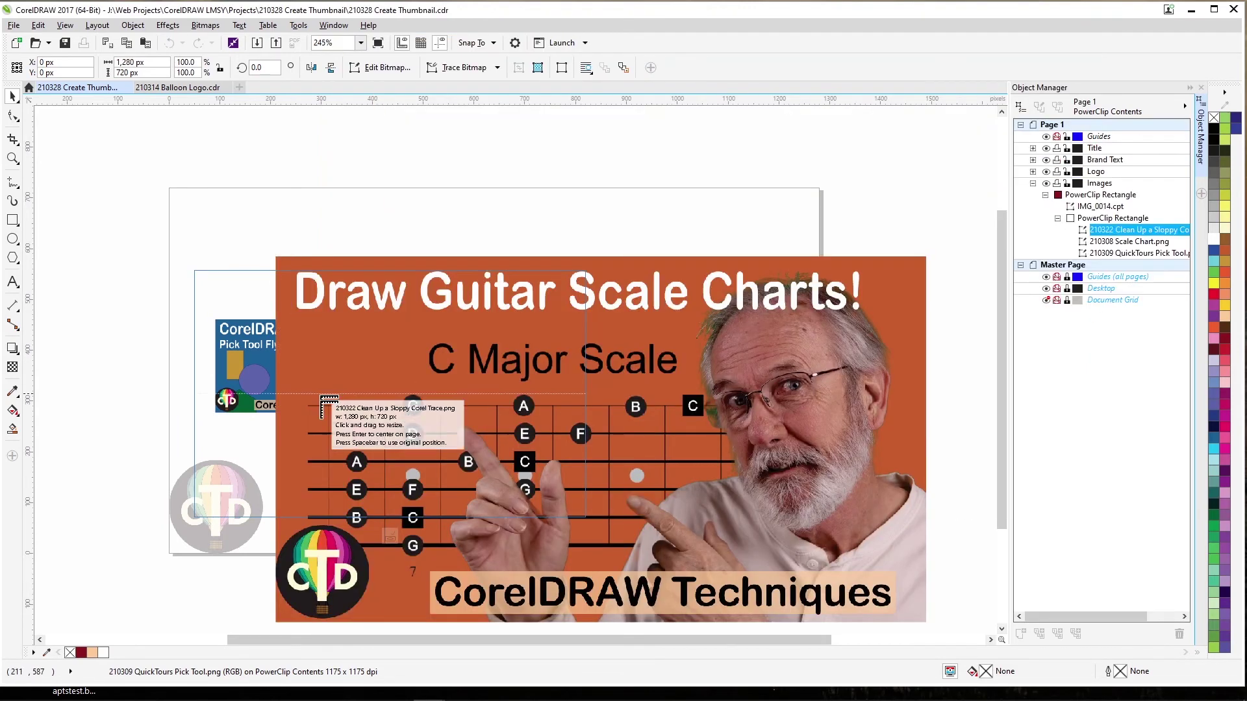
{"action": "left_click", "coordinate": [208, 421]}
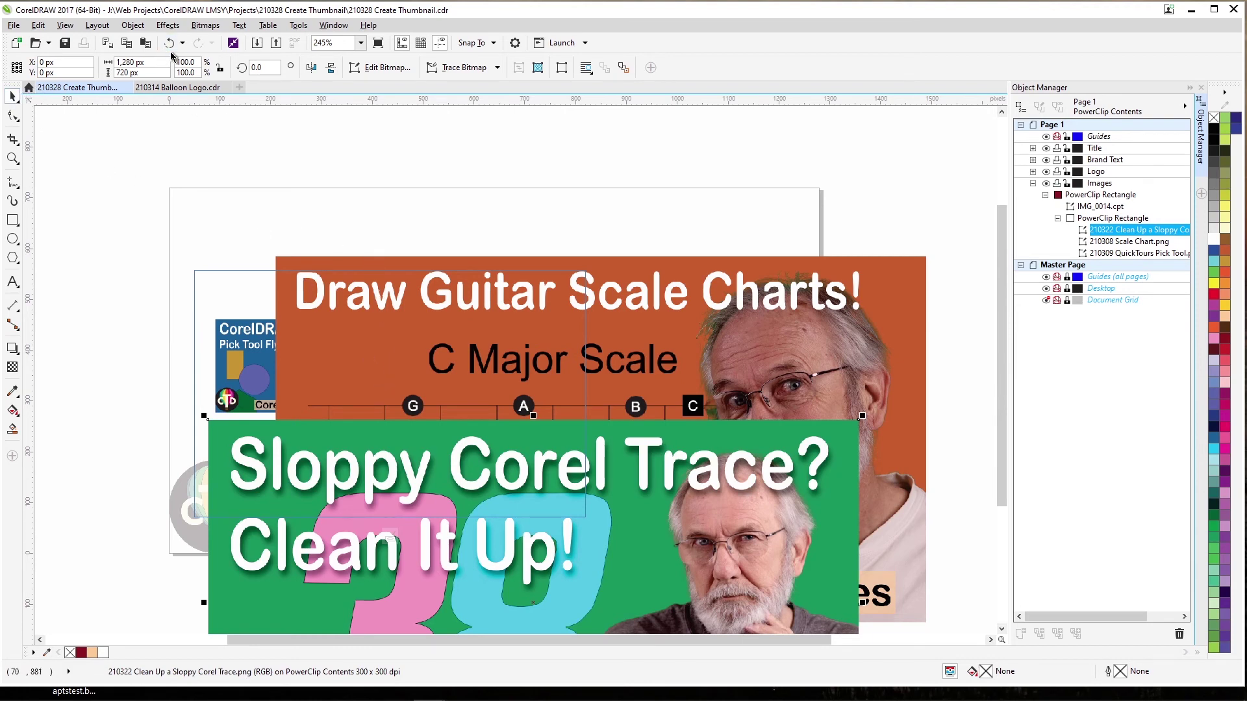
Set the Clean Up a Sloppy Corel Trace image to 600 px wide, centered on the page, and the Scale Chart image to 600 px wide
{"action": "left_click_drag", "start_coordinate": [155, 59], "coordinate": [80, 61]}
{"action": "type", "text": "600"}
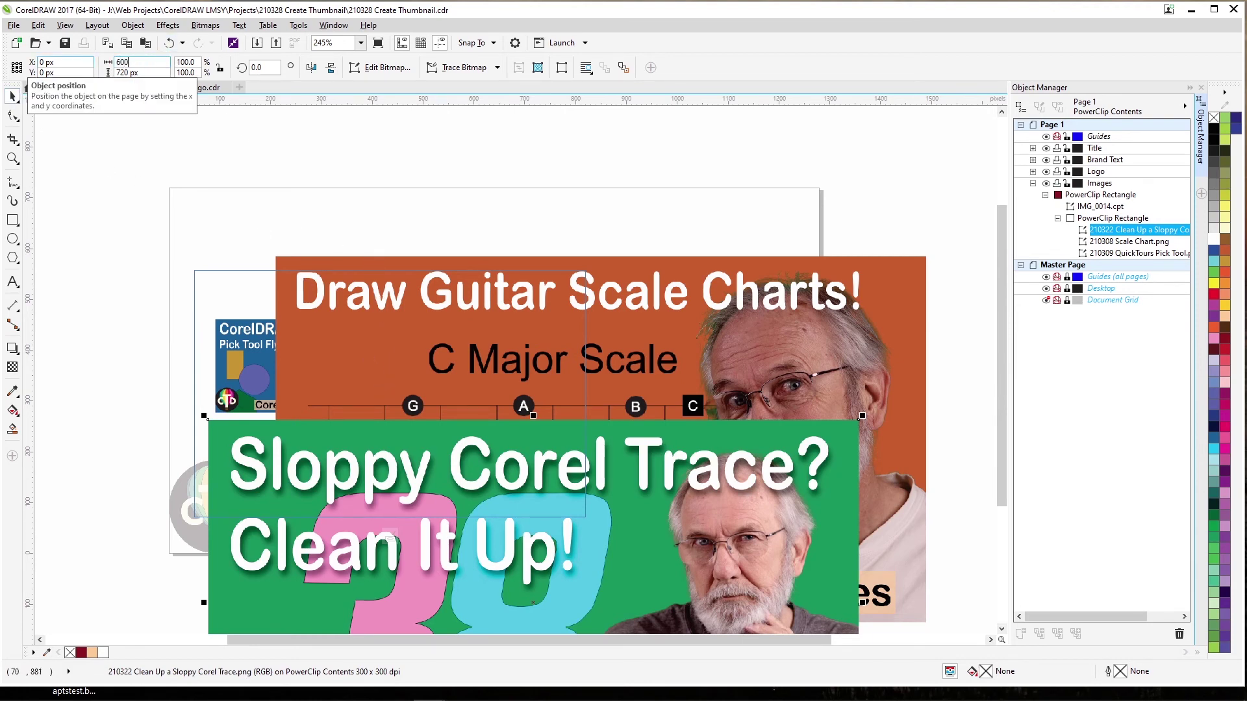
{"action": "key", "text": "Return"}
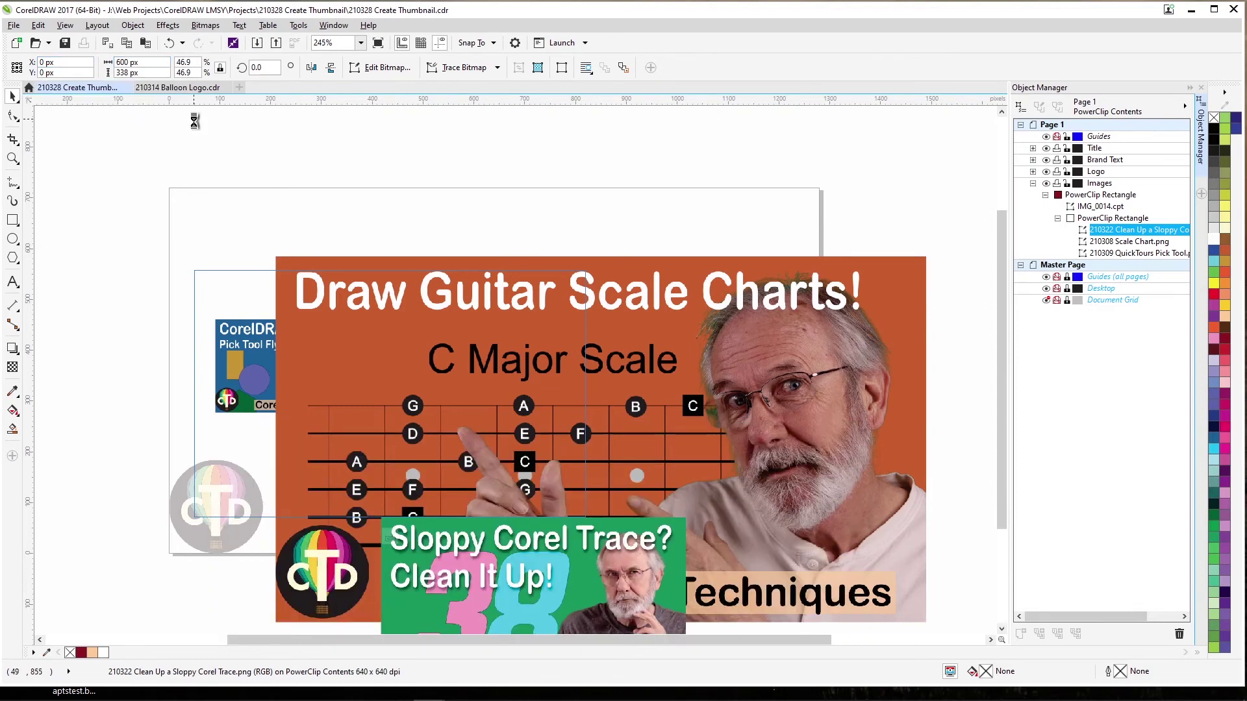
{"action": "key", "text": "p"}
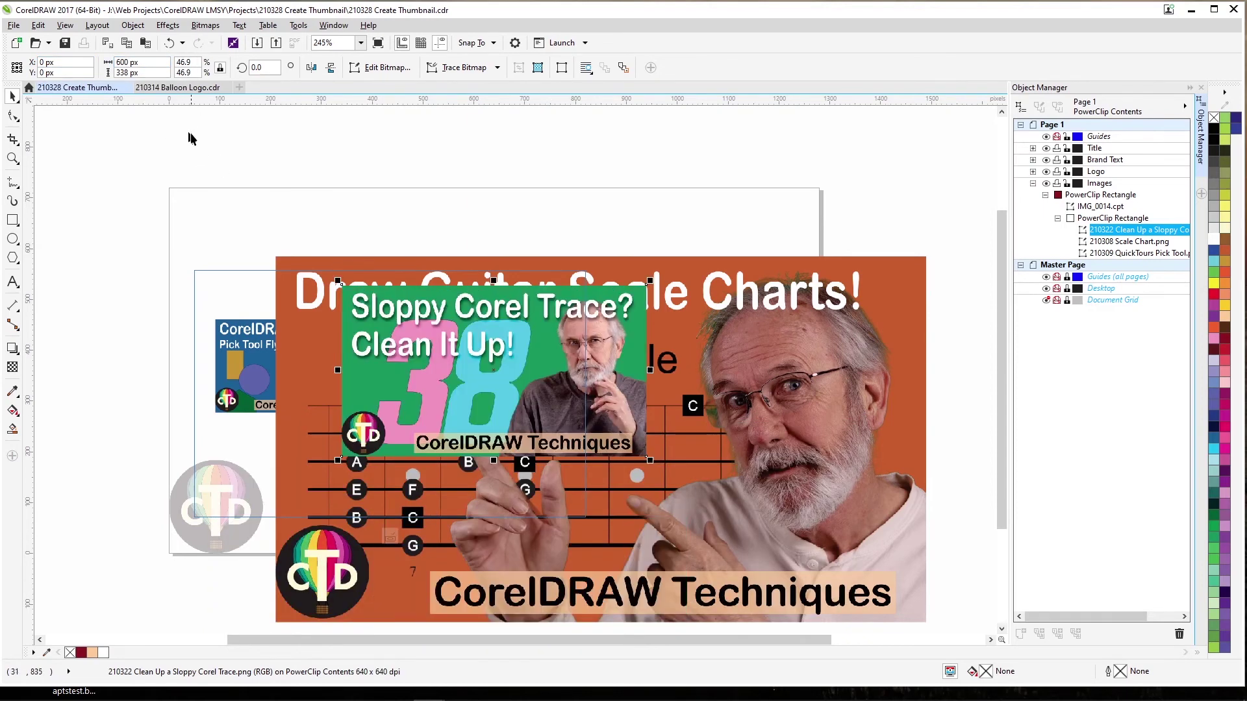
{"action": "left_click", "coordinate": [348, 261]}
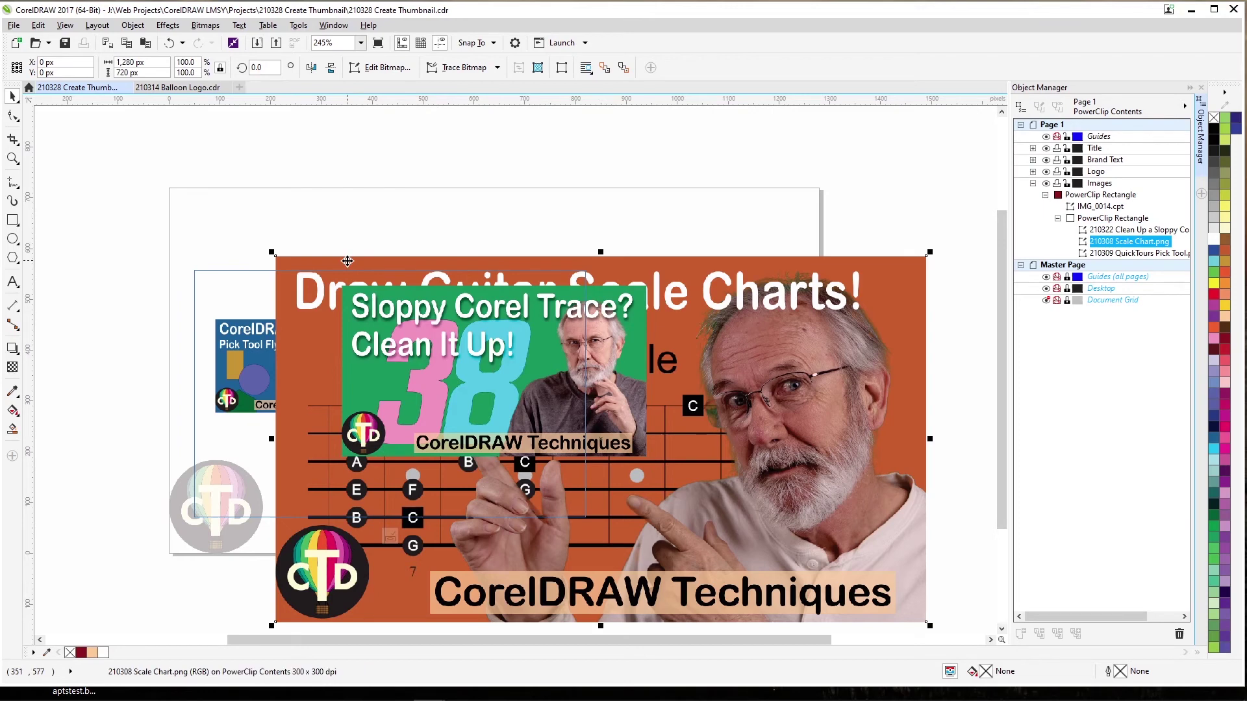
{"action": "left_click", "coordinate": [142, 63]}
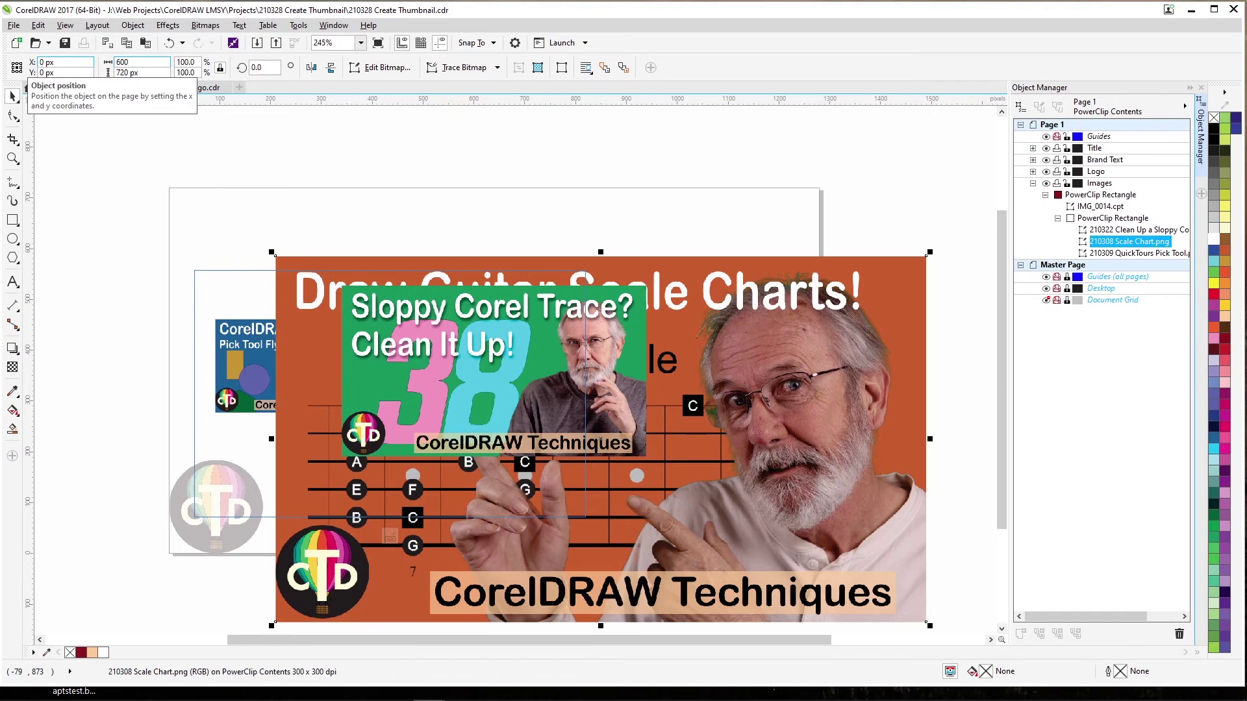
{"action": "key", "text": "Return"}
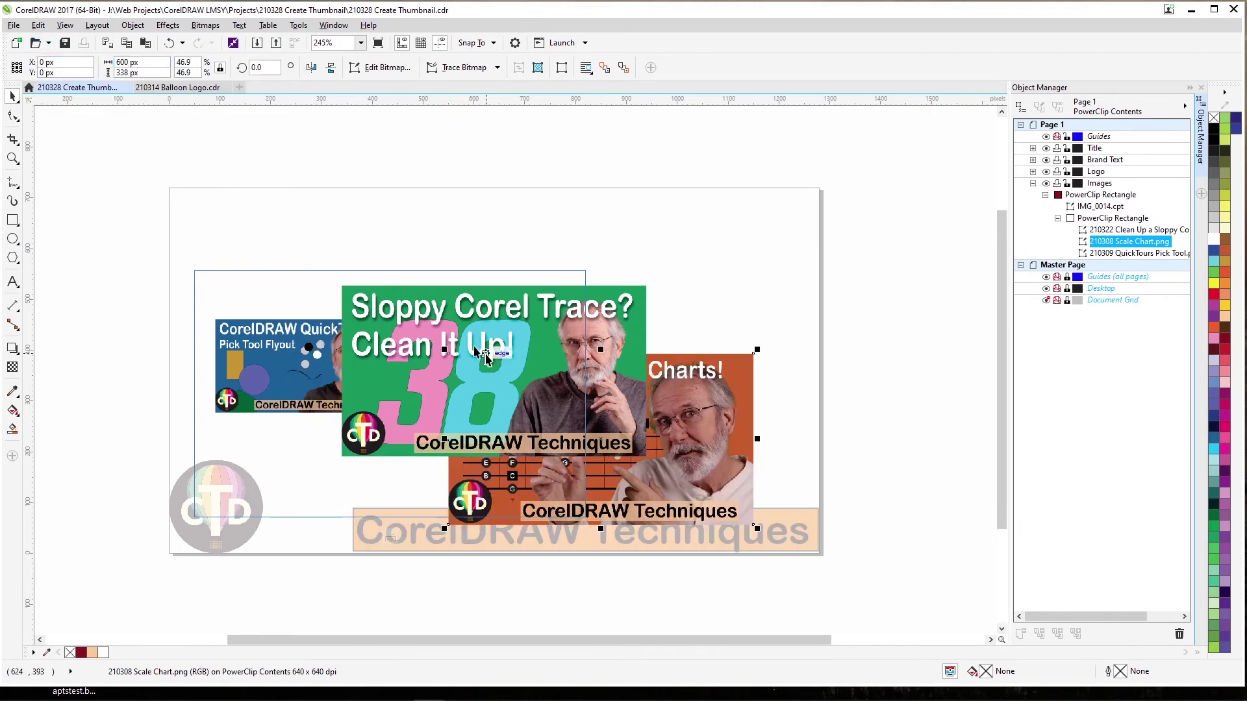
Set the widths of the Clean Up a Sloppy Corel Trace and Scale Chart images to 327 px, matching the QuickTours Pick Tool image
{"action": "left_click", "coordinate": [293, 390]}
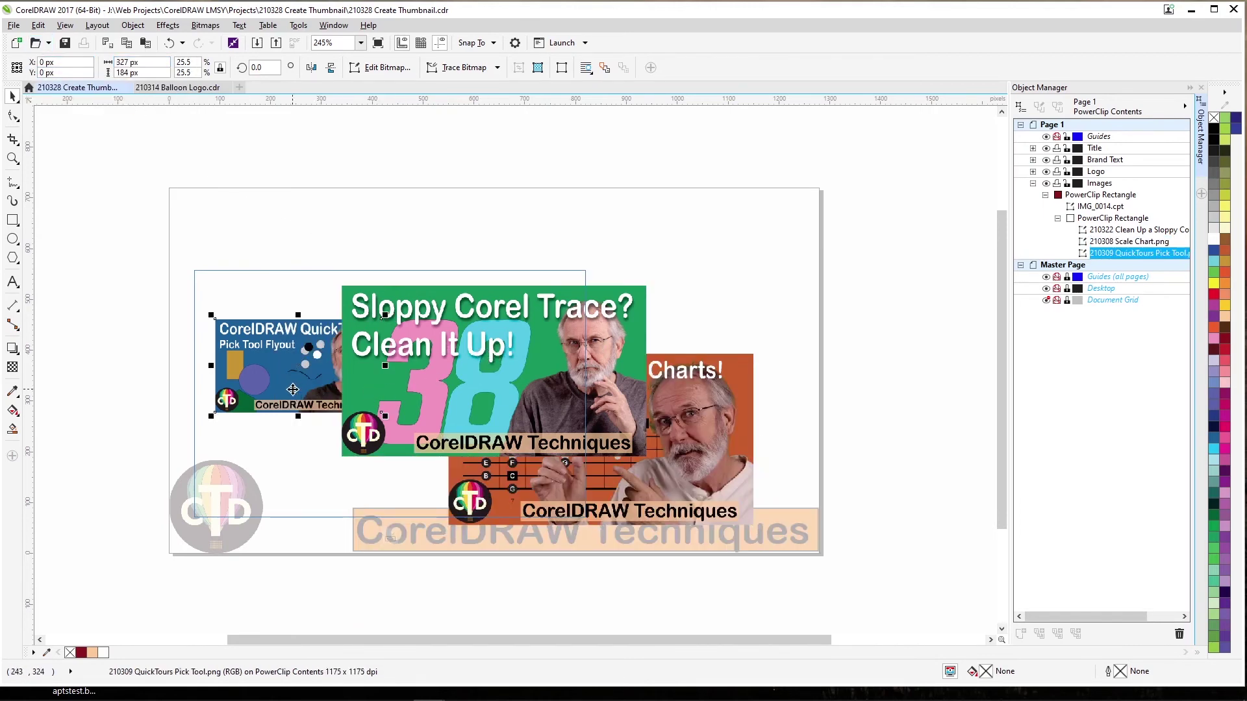
{"action": "left_click", "coordinate": [357, 382]}
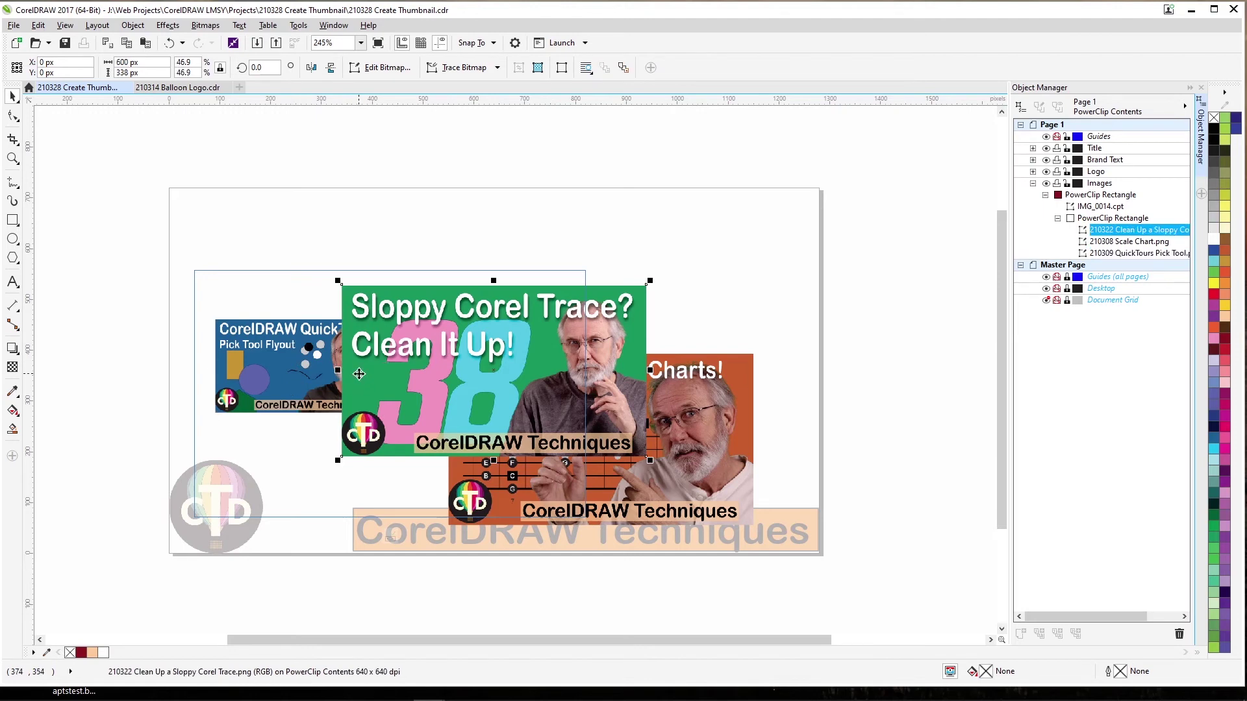
{"action": "left_click", "coordinate": [147, 62]}
{"action": "type", "text": "327"}
{"action": "key", "text": "Return"}
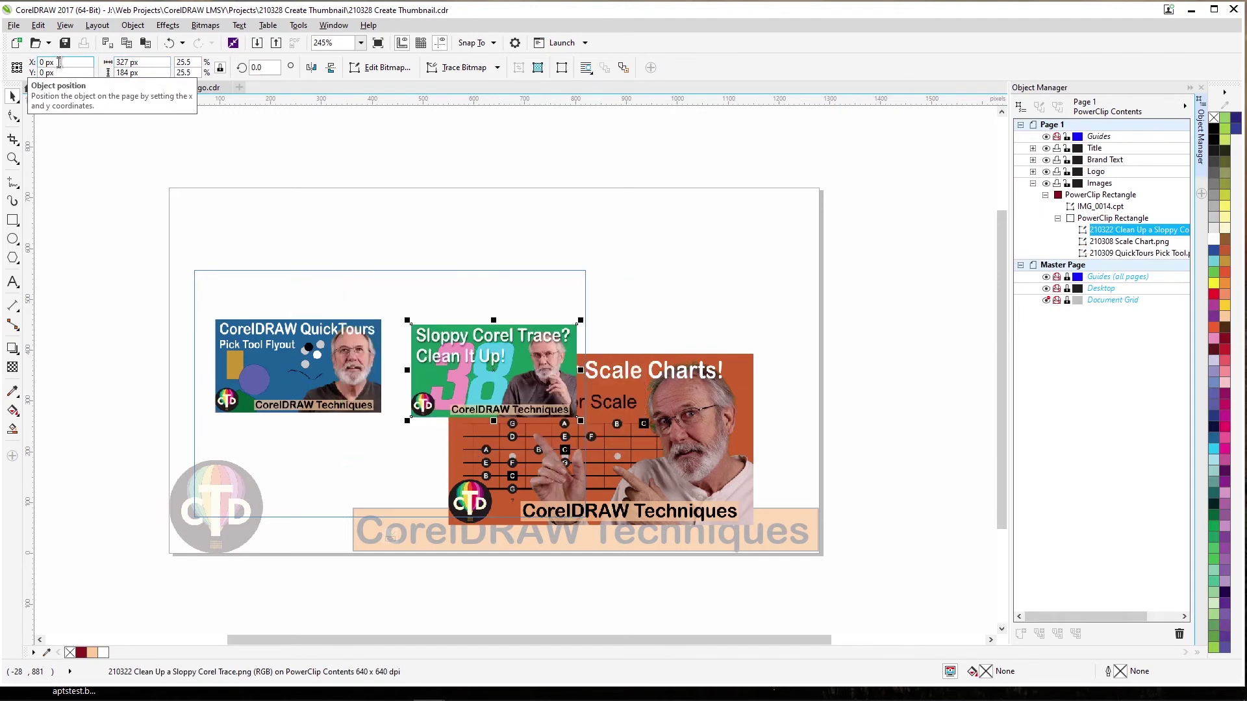
{"action": "left_click", "coordinate": [650, 398]}
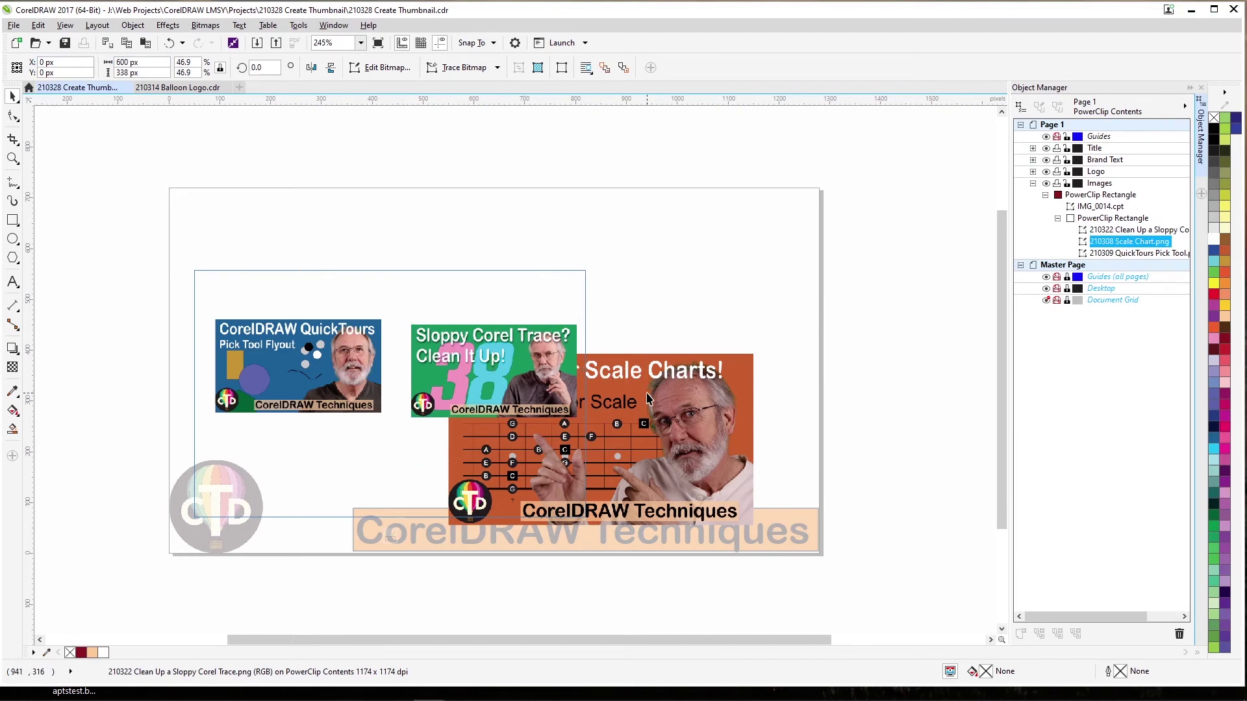
{"action": "left_click", "coordinate": [140, 61]}
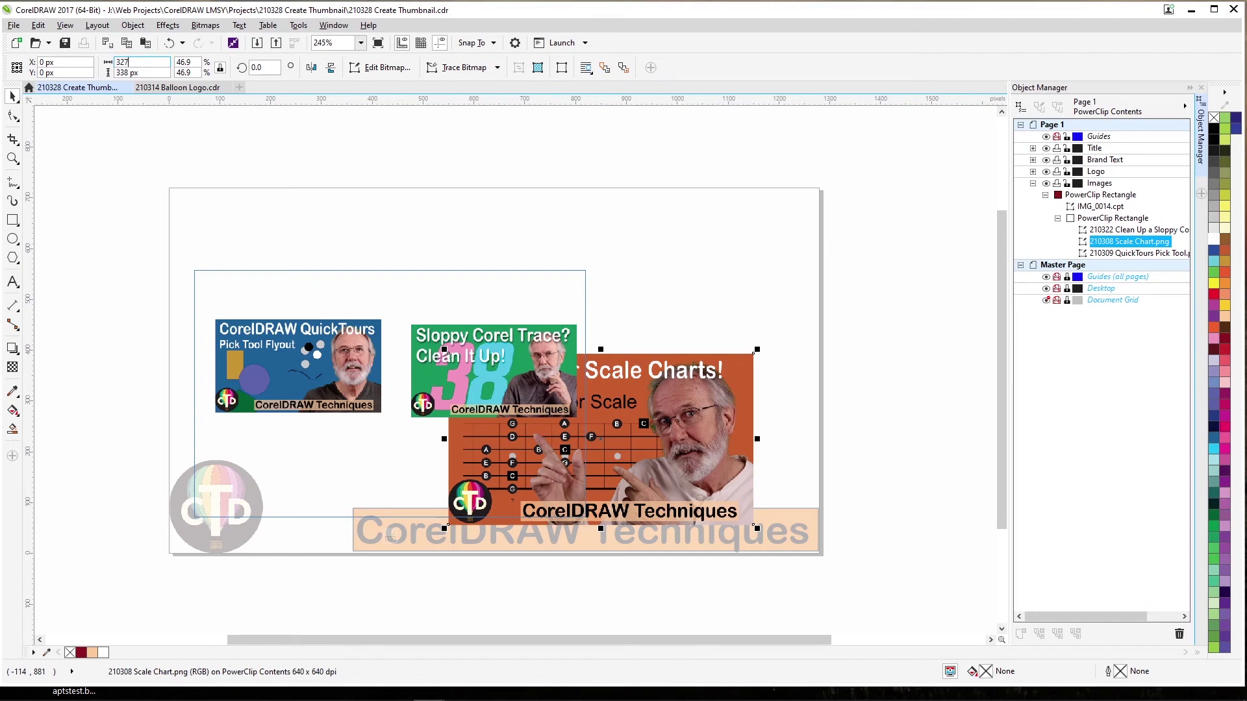
{"action": "key", "text": "Return"}
Move the Sloppy Corel Trace and Scale Chart images to overlap the QuickTours image, and tilt the Scale Chart image counterclockwise
{"action": "left_click_drag", "start_coordinate": [462, 368], "coordinate": [391, 335]}
{"action": "mouse_move", "coordinate": [558, 429]}
{"action": "left_mouse_down"}
{"action": "mouse_move", "coordinate": [352, 415]}
{"action": "mouse_move", "coordinate": [364, 410]}
{"action": "left_mouse_up"}
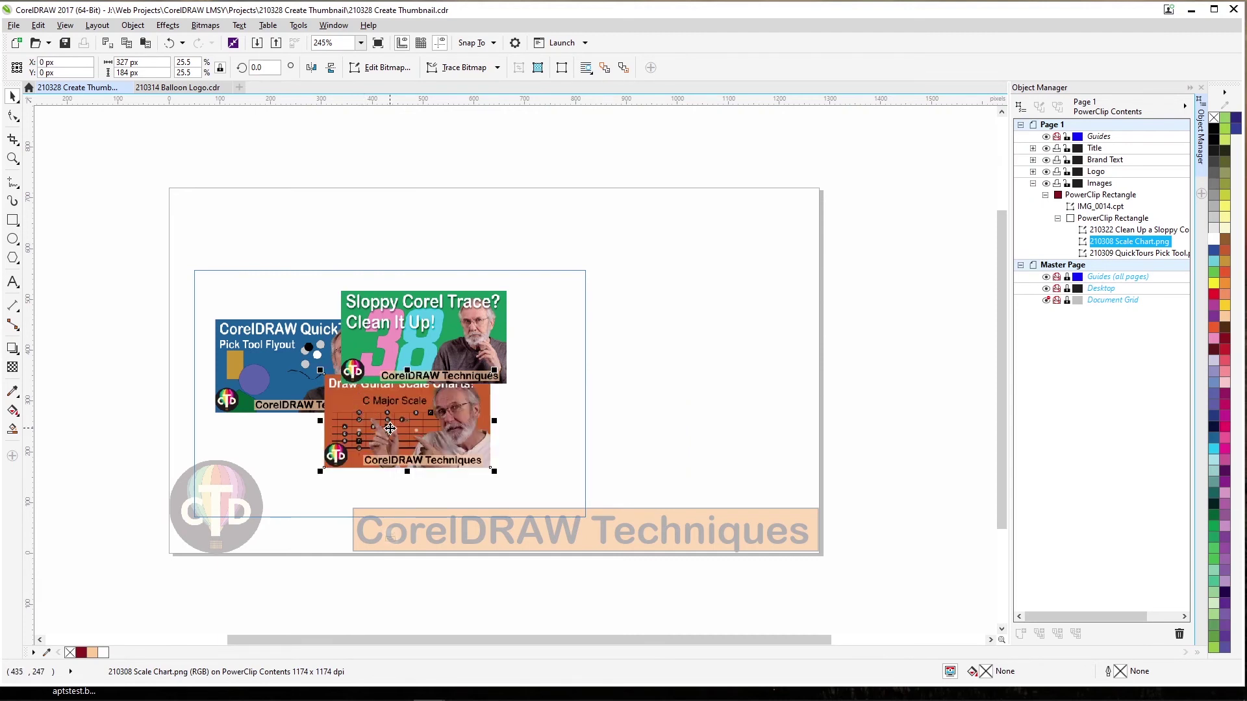
{"action": "left_click", "coordinate": [390, 429]}
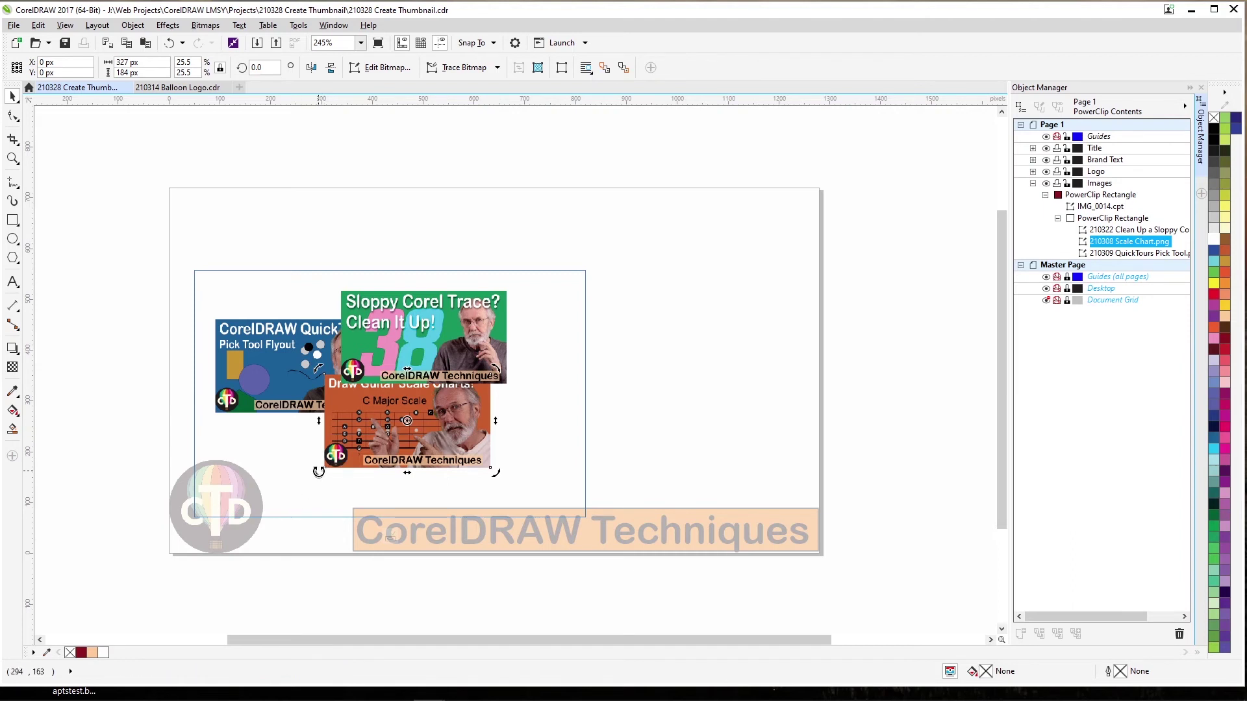
{"action": "left_click_drag", "start_coordinate": [319, 472], "coordinate": [343, 513]}
Rotate the Clean Up a Sloppy Corel Trace image clockwise about 11 degrees
{"action": "left_click", "coordinate": [388, 336]}
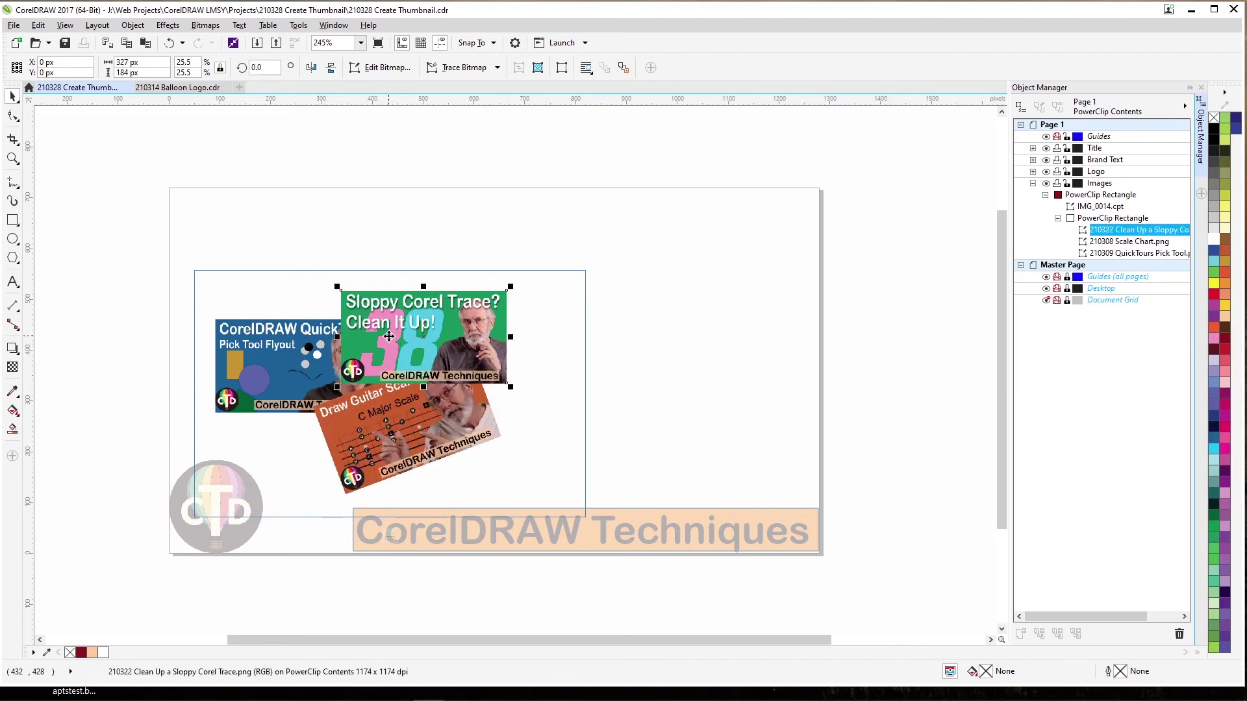
{"action": "left_click", "coordinate": [388, 337]}
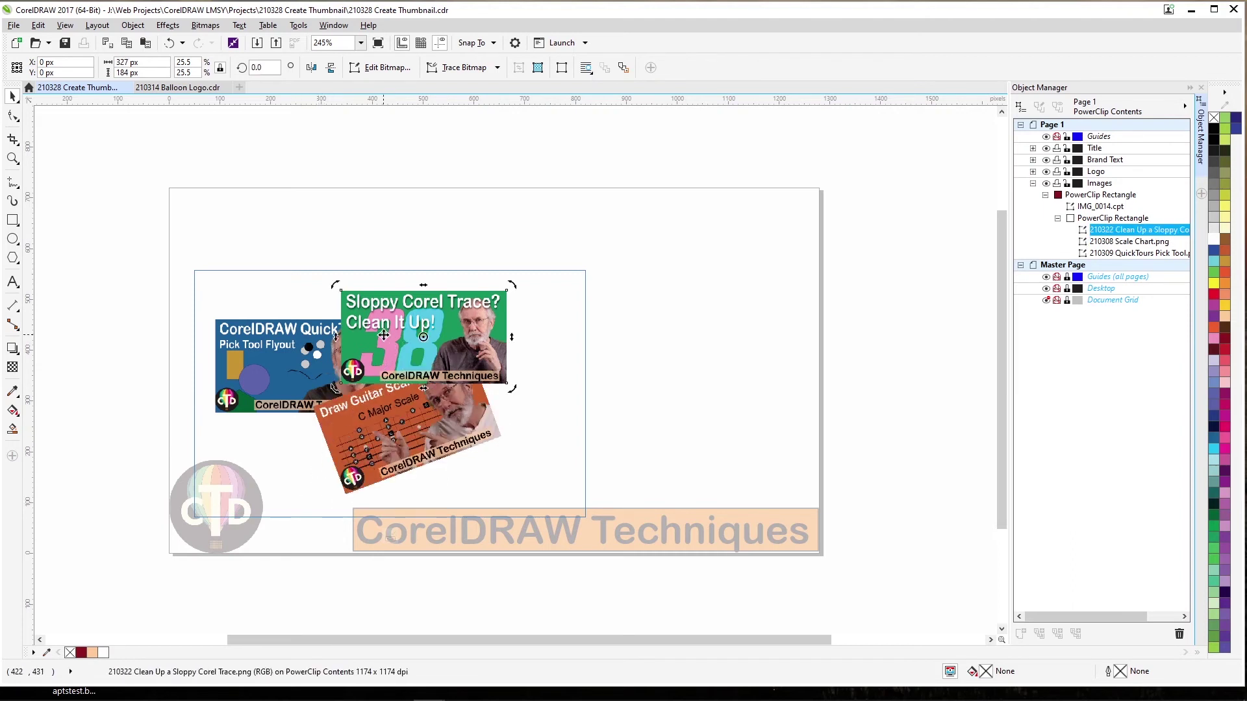
{"action": "left_click", "coordinate": [349, 304]}
{"action": "left_click", "coordinate": [348, 301]}
{"action": "left_click_drag", "start_coordinate": [336, 286], "coordinate": [348, 271]}
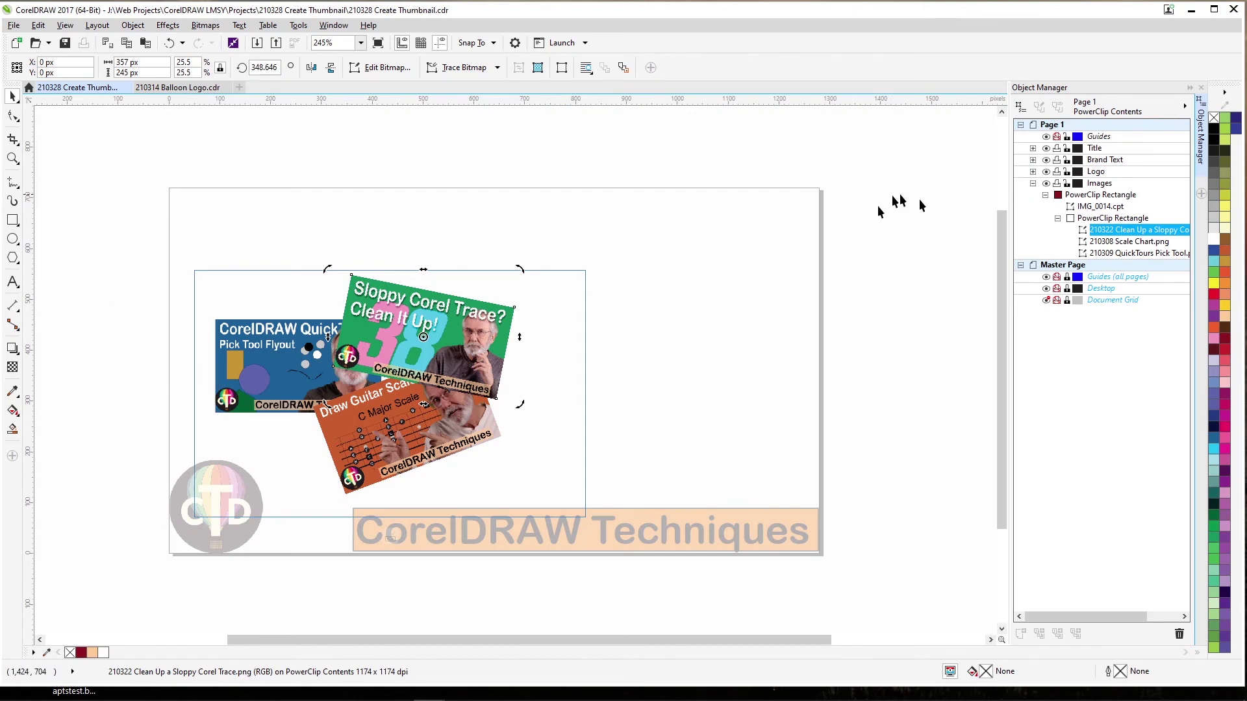
Finish editing the nested PowerClip rectangle with the three thumbnail images and remove its outline
{"action": "right_click", "coordinate": [1075, 221]}
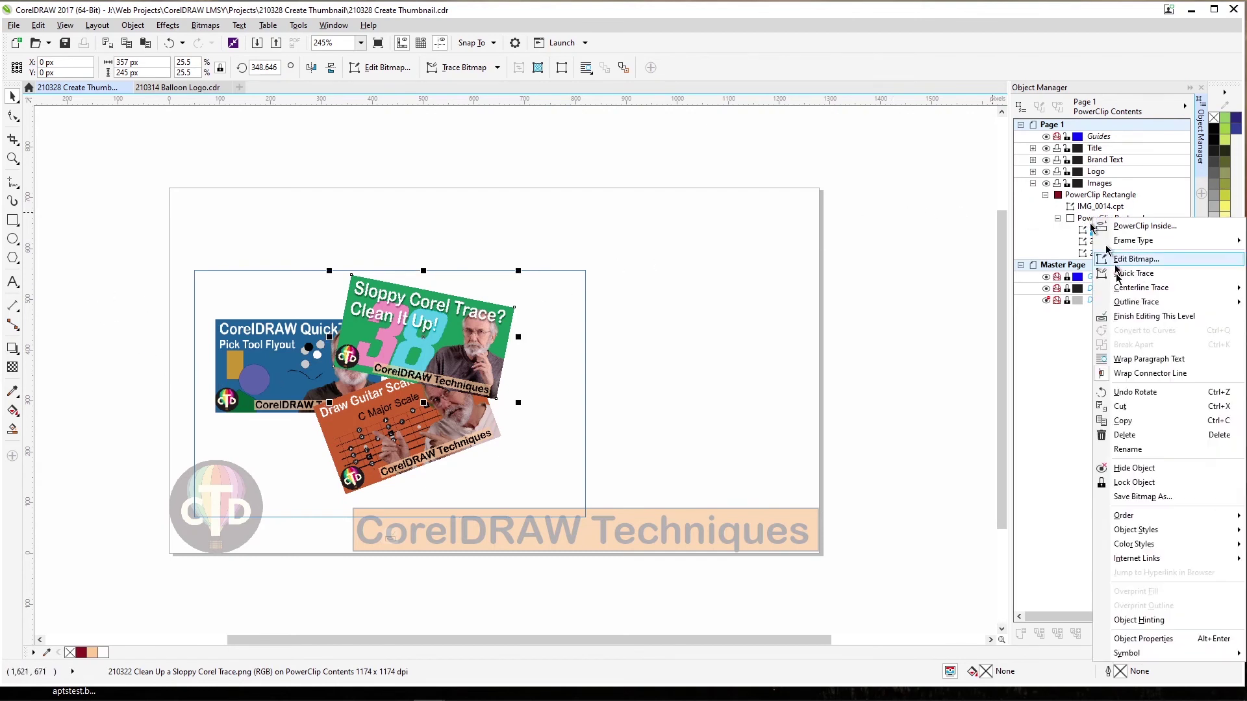
{"action": "left_click", "coordinate": [1120, 317]}
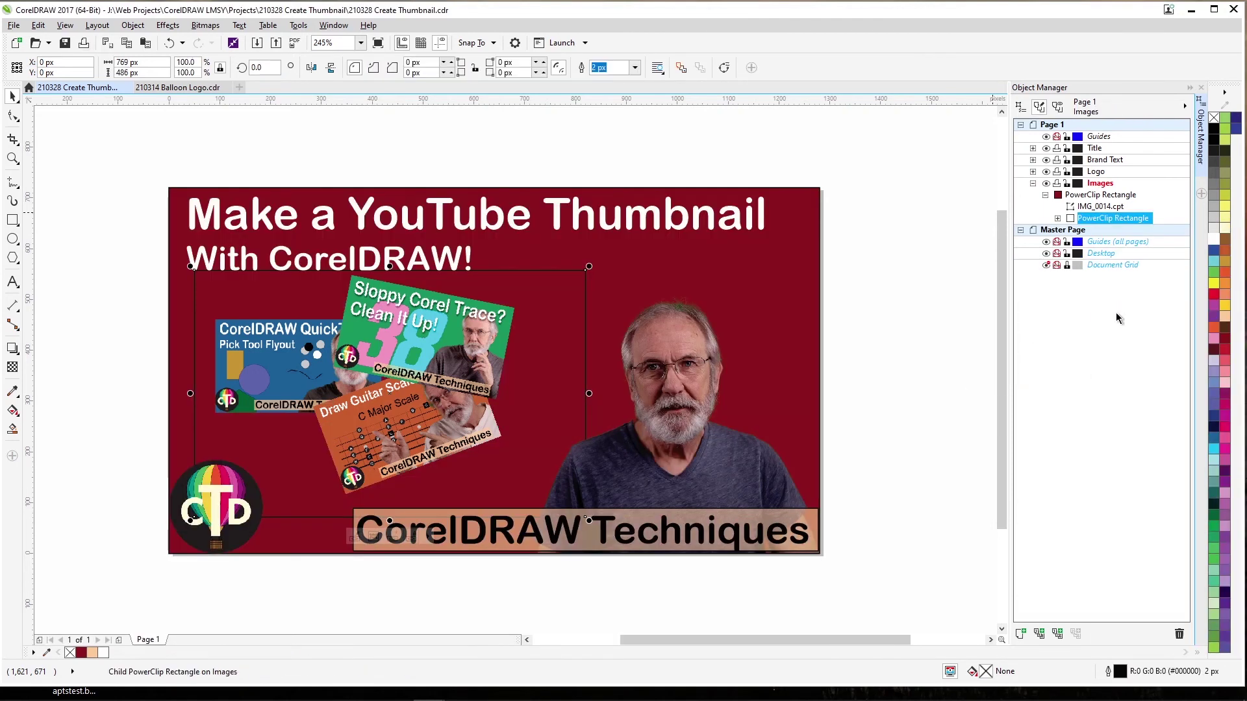
{"action": "left_click", "coordinate": [874, 328]}
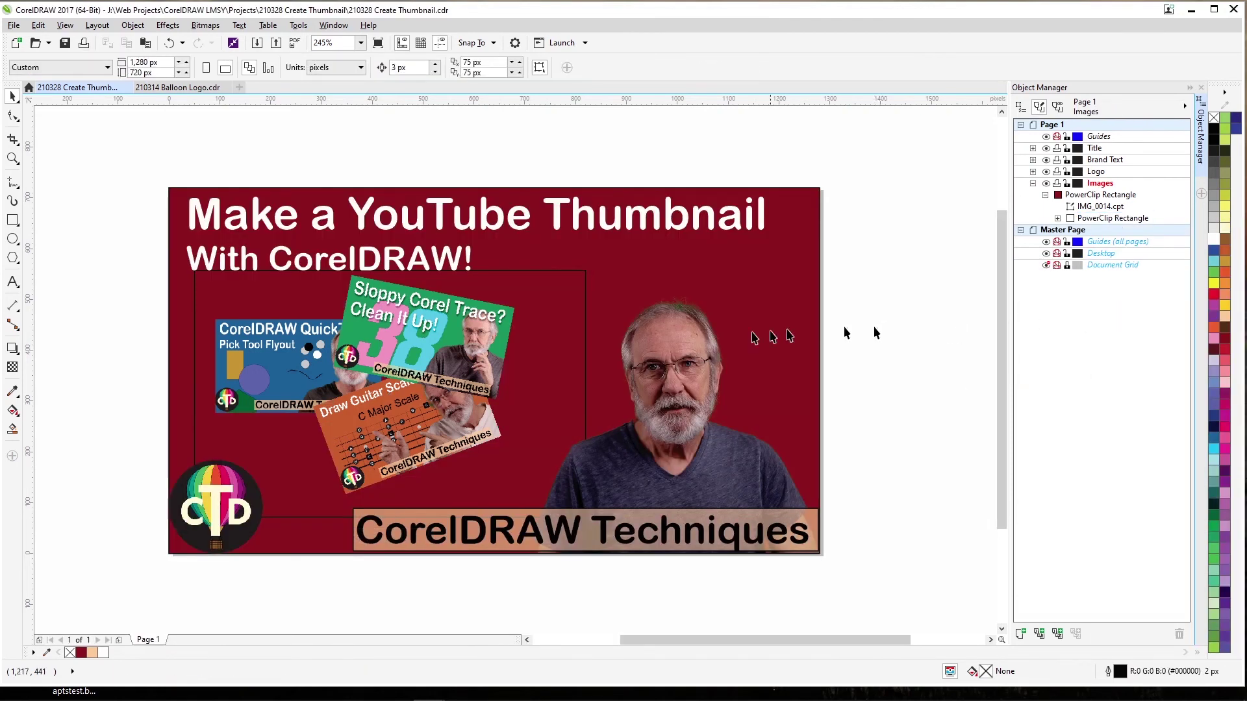
{"action": "left_click", "coordinate": [560, 276]}
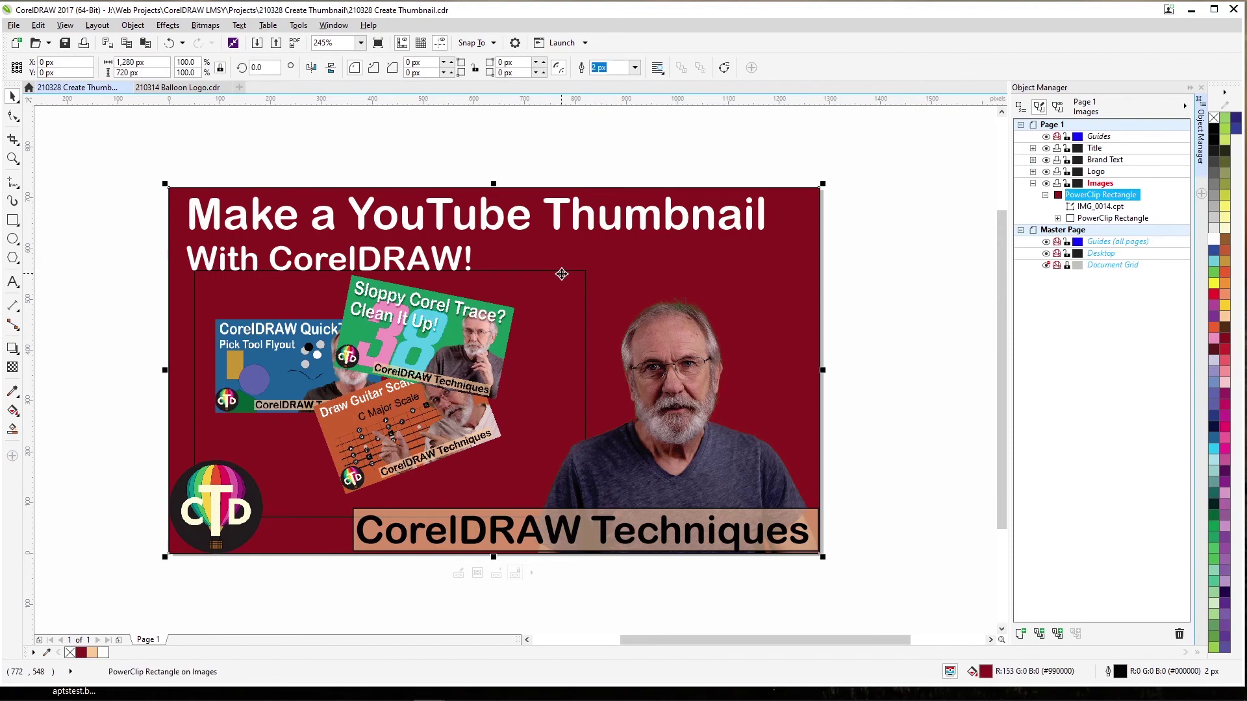
{"action": "left_click", "coordinate": [561, 273]}
{"action": "left_click", "coordinate": [1100, 220]}
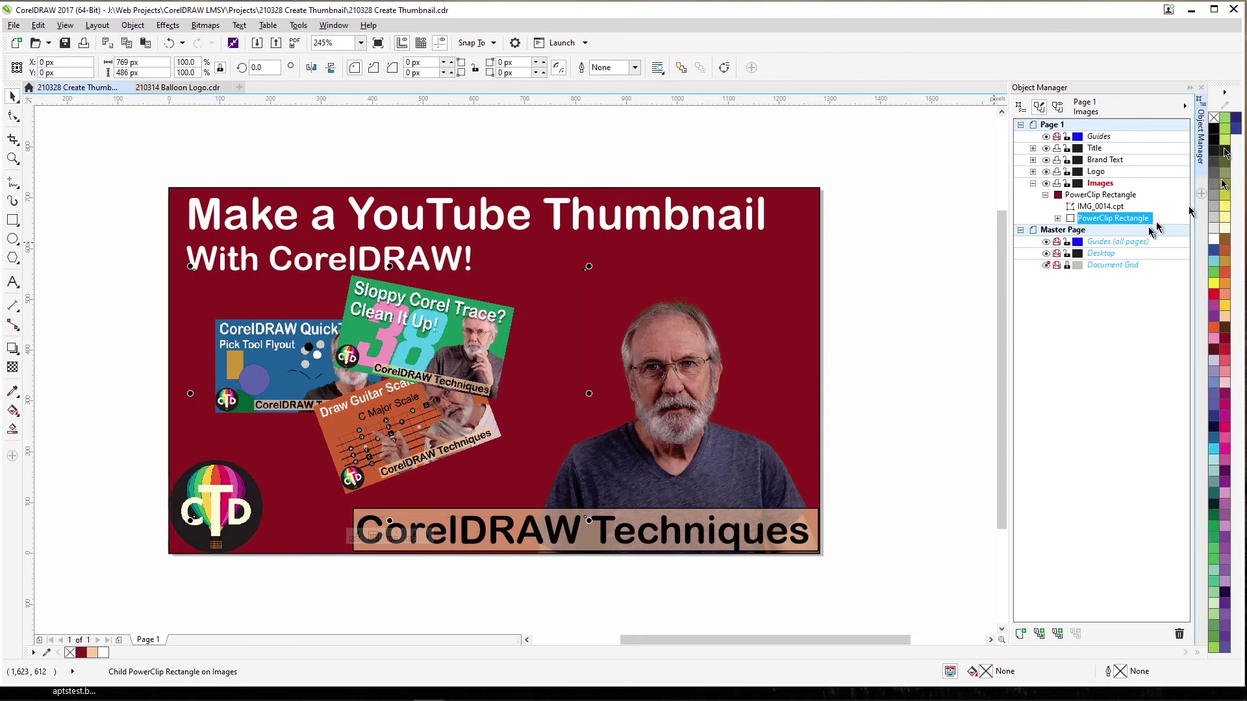
{"action": "left_click", "coordinate": [465, 133]}
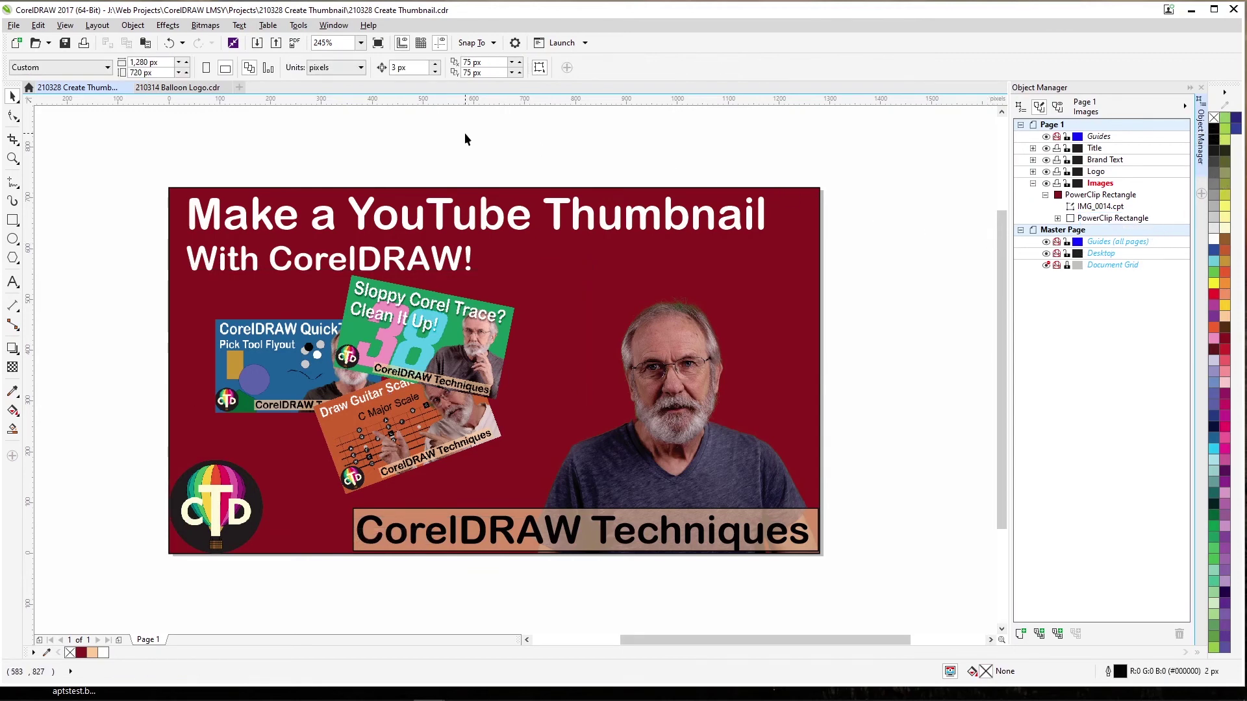
Enlarge the portrait in the red PowerClip background to about 712 px wide, shift it slightly right and up, and finish editing the level
{"action": "left_click", "coordinate": [657, 343]}
{"action": "double_click", "coordinate": [690, 378]}
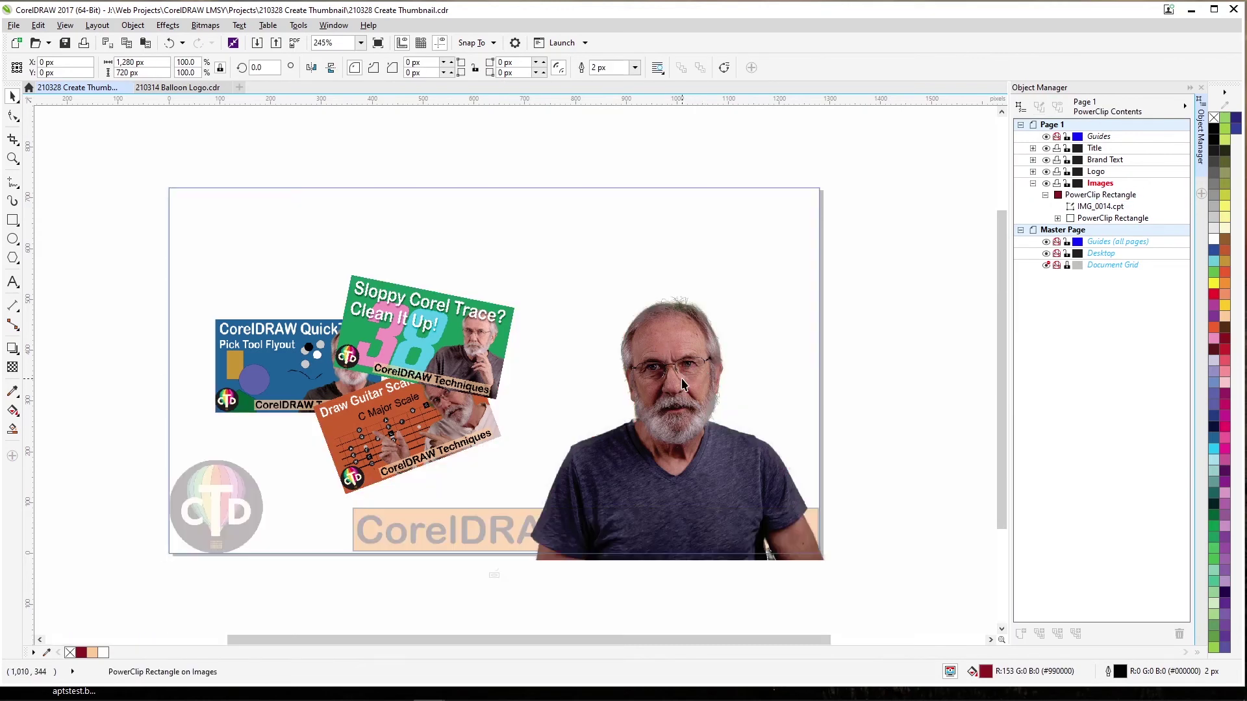
{"action": "left_click", "coordinate": [681, 378]}
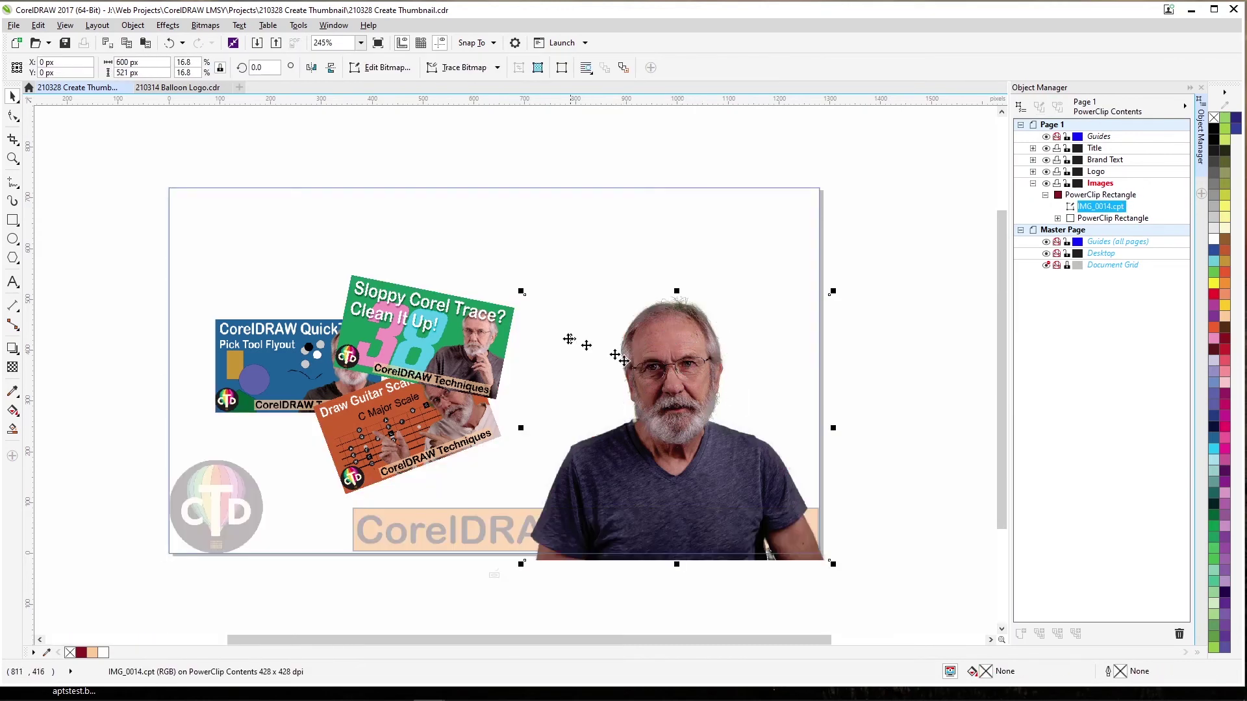
{"action": "left_click_drag", "start_coordinate": [521, 291], "coordinate": [465, 240]}
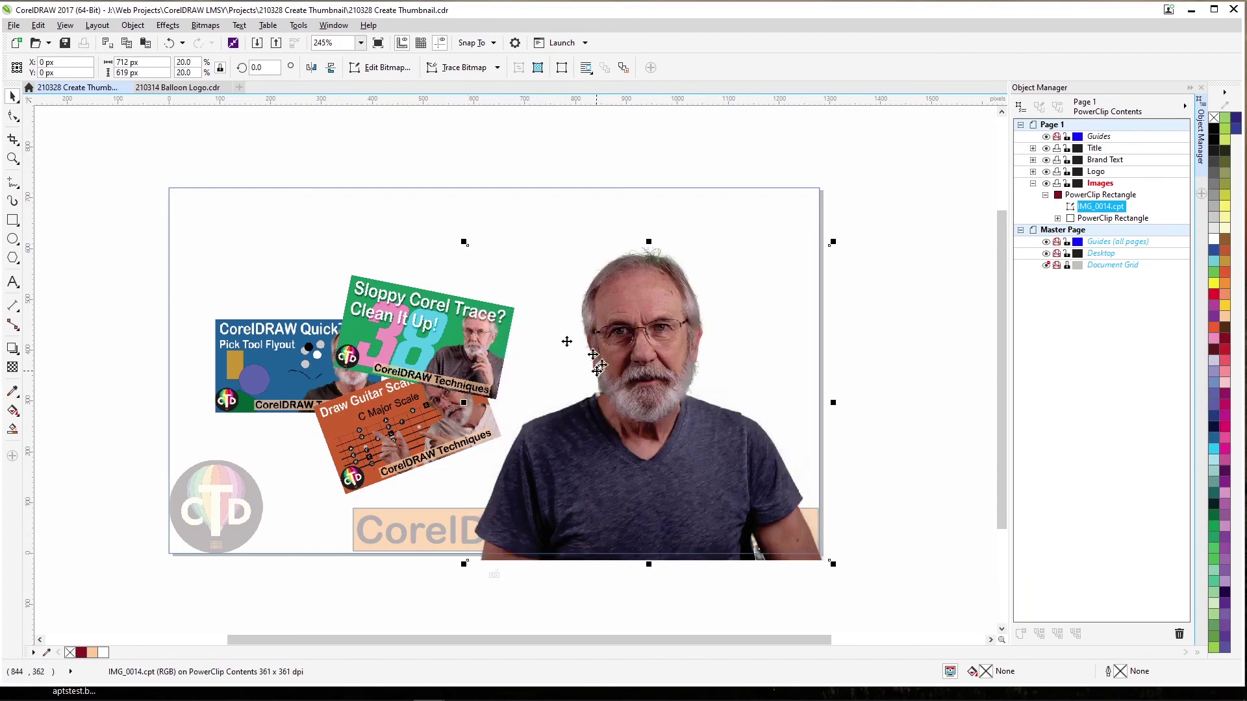
{"action": "left_click_drag", "start_coordinate": [622, 374], "coordinate": [657, 367]}
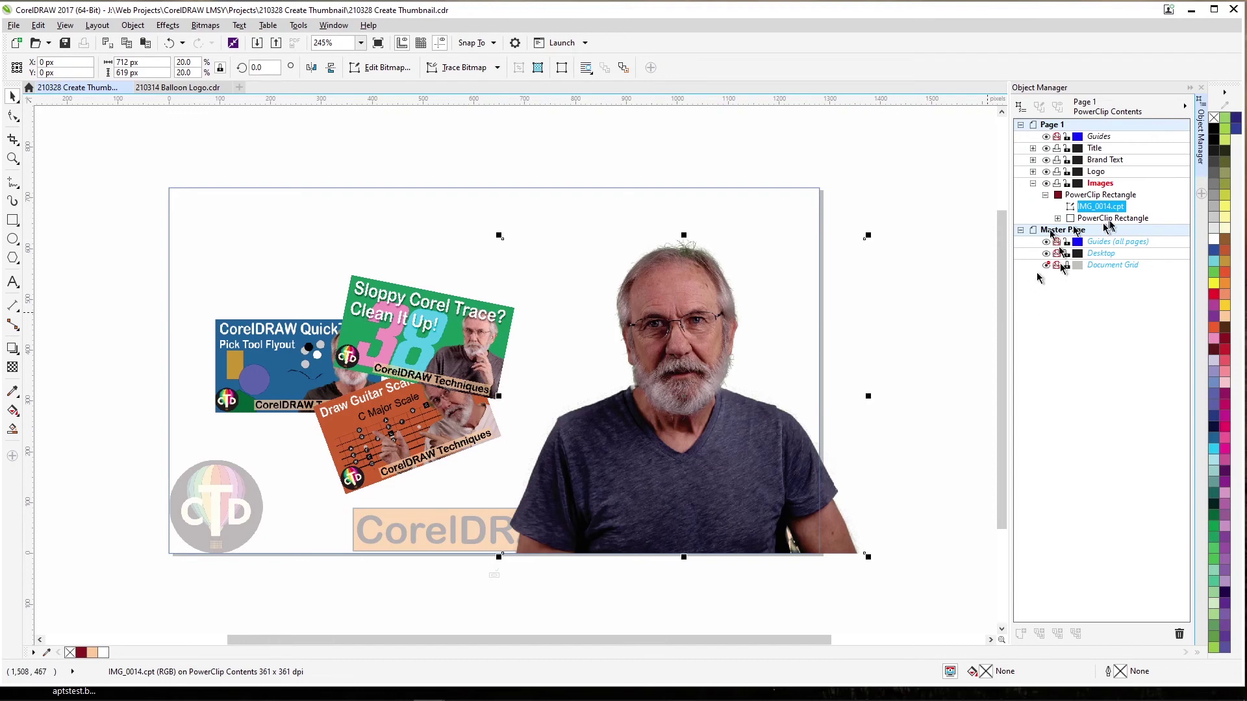
{"action": "right_click", "coordinate": [1103, 196]}
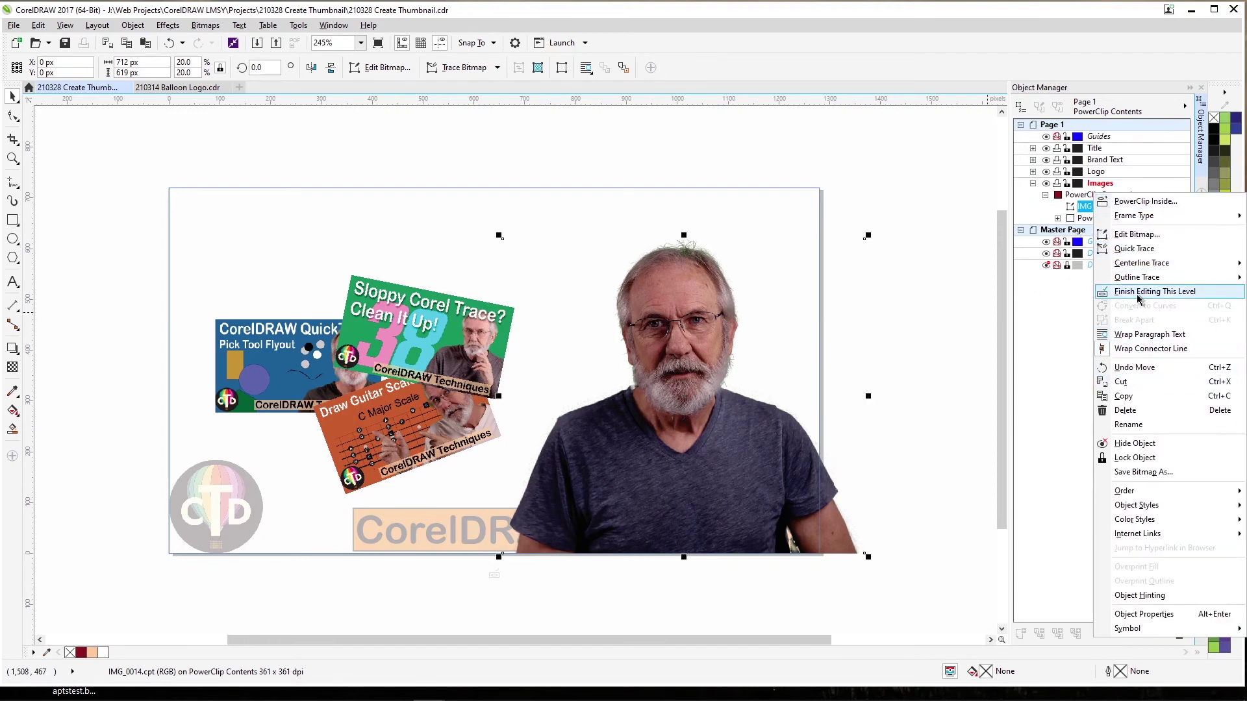
{"action": "left_click", "coordinate": [1138, 293]}
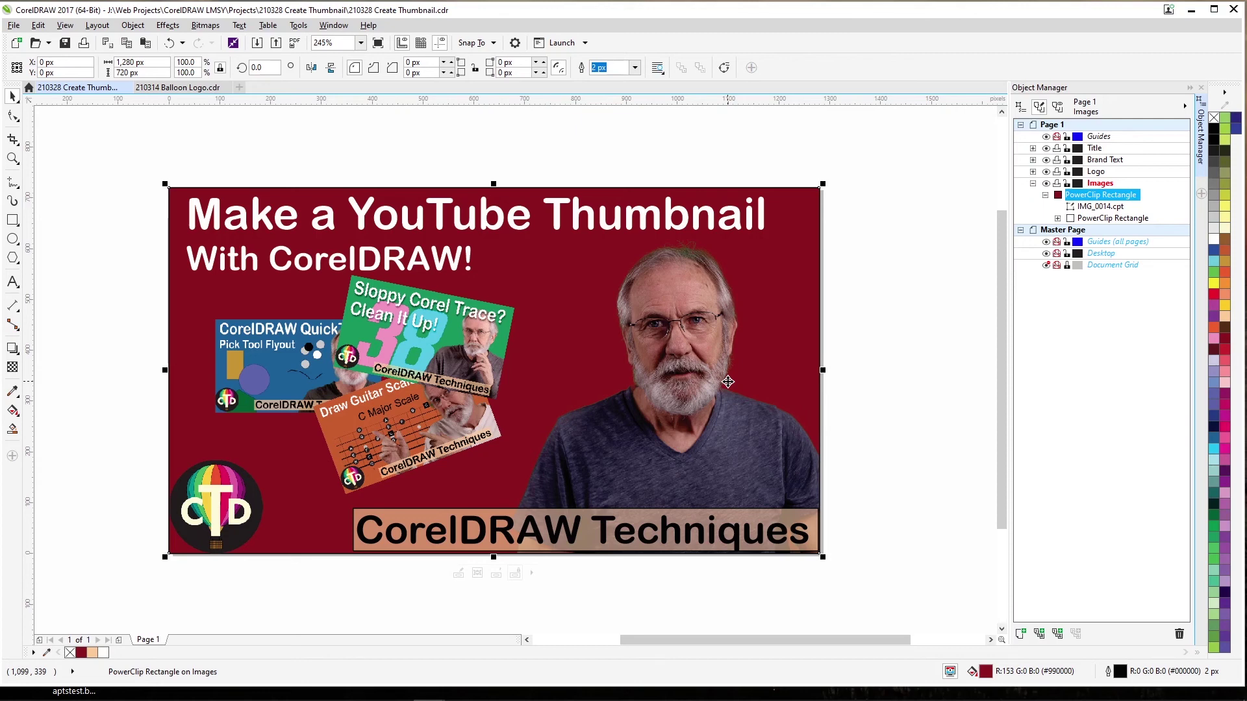
{"action": "left_click", "coordinate": [874, 299]}
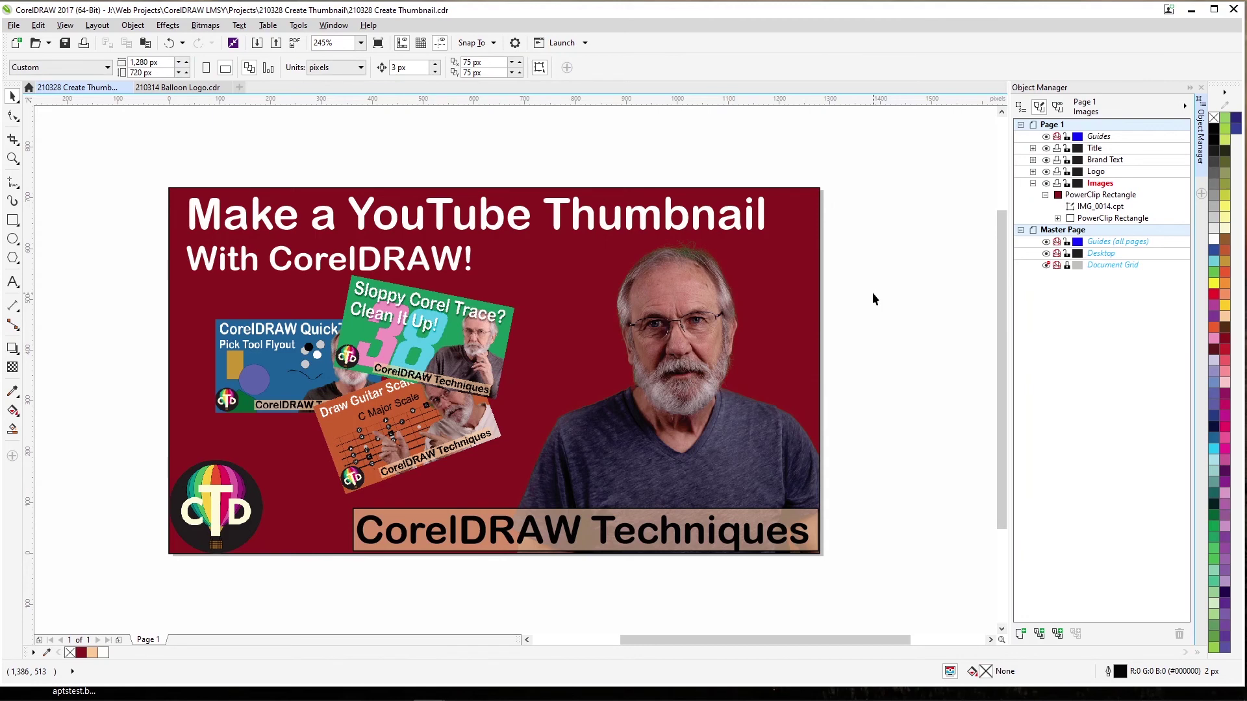
Save the document, choose Channel Art > Thumbnails > PNG as the PNG export folder, and cancel the export after checking its dimensions
{"action": "key", "text": "ctrl+s"}
{"action": "key", "text": "ctrl+e"}
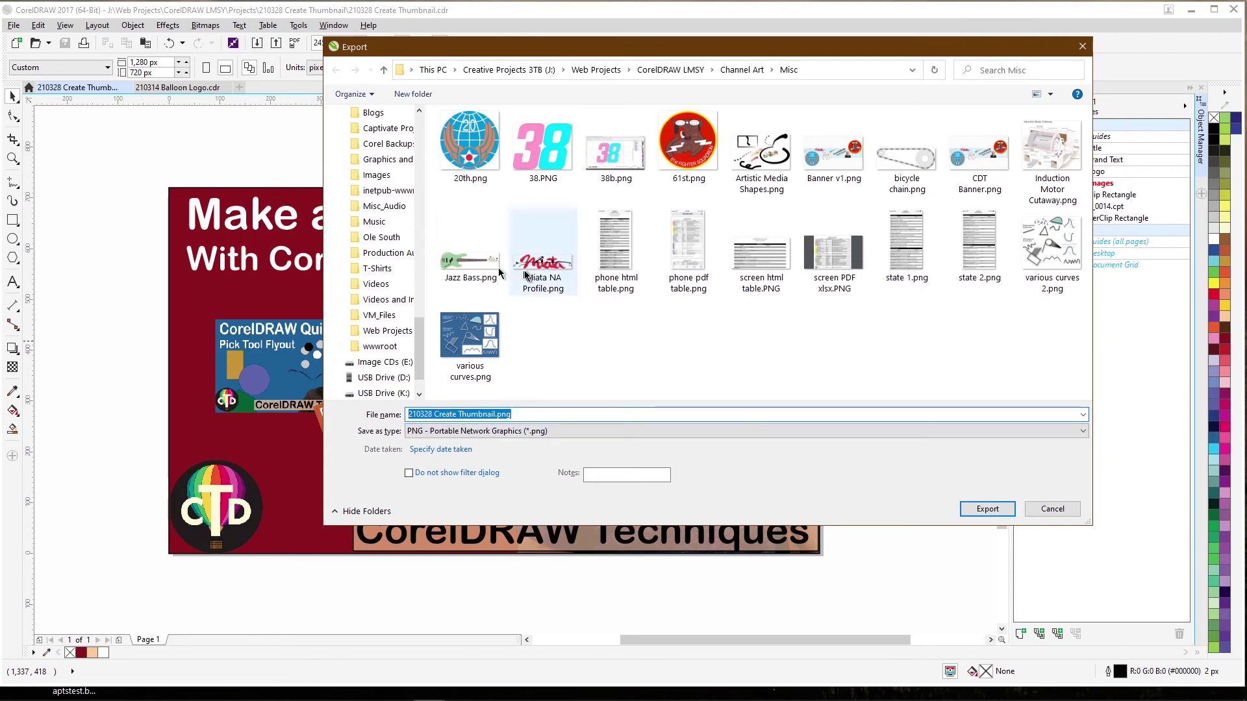
{"action": "left_click", "coordinate": [742, 70]}
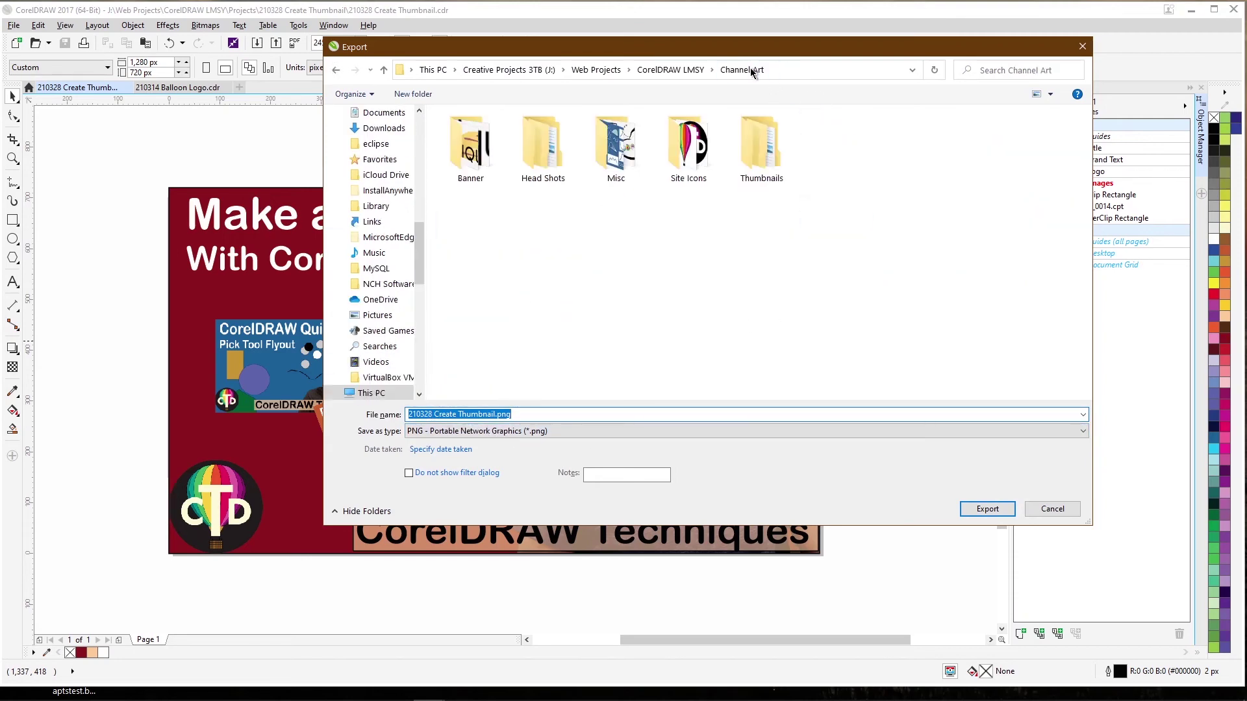
{"action": "left_click", "coordinate": [758, 143]}
{"action": "double_click", "coordinate": [758, 142]}
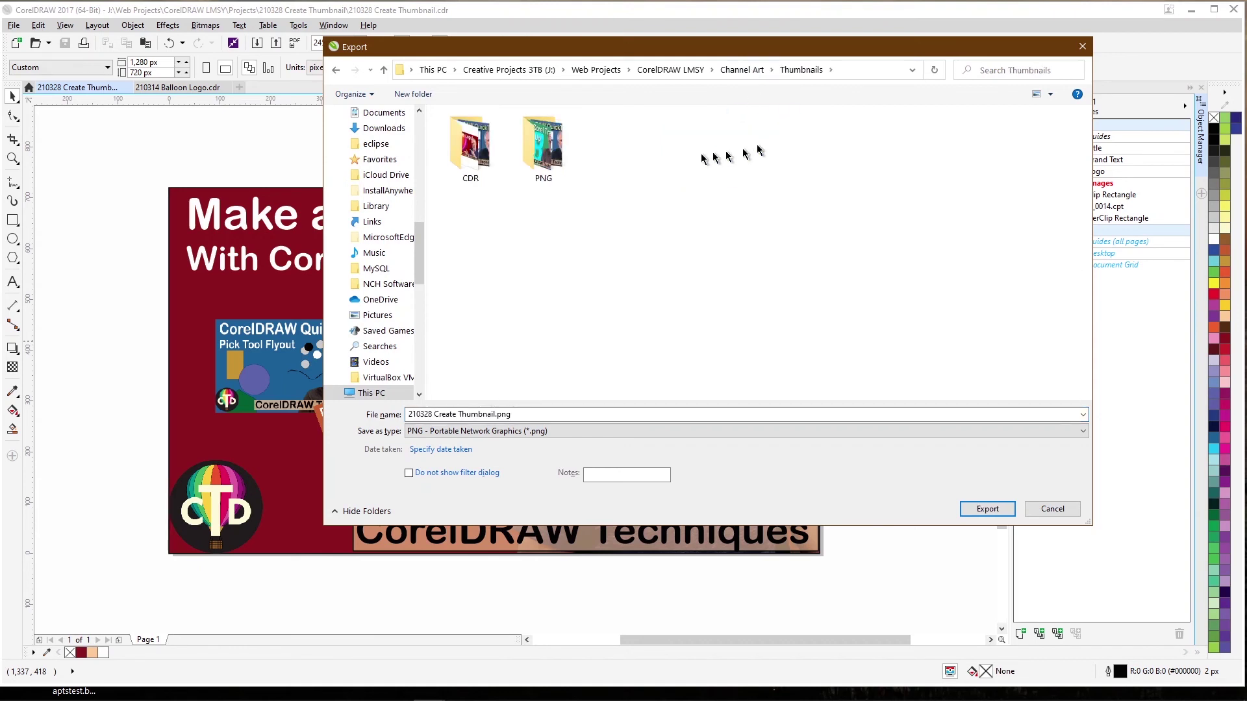
{"action": "double_click", "coordinate": [567, 148]}
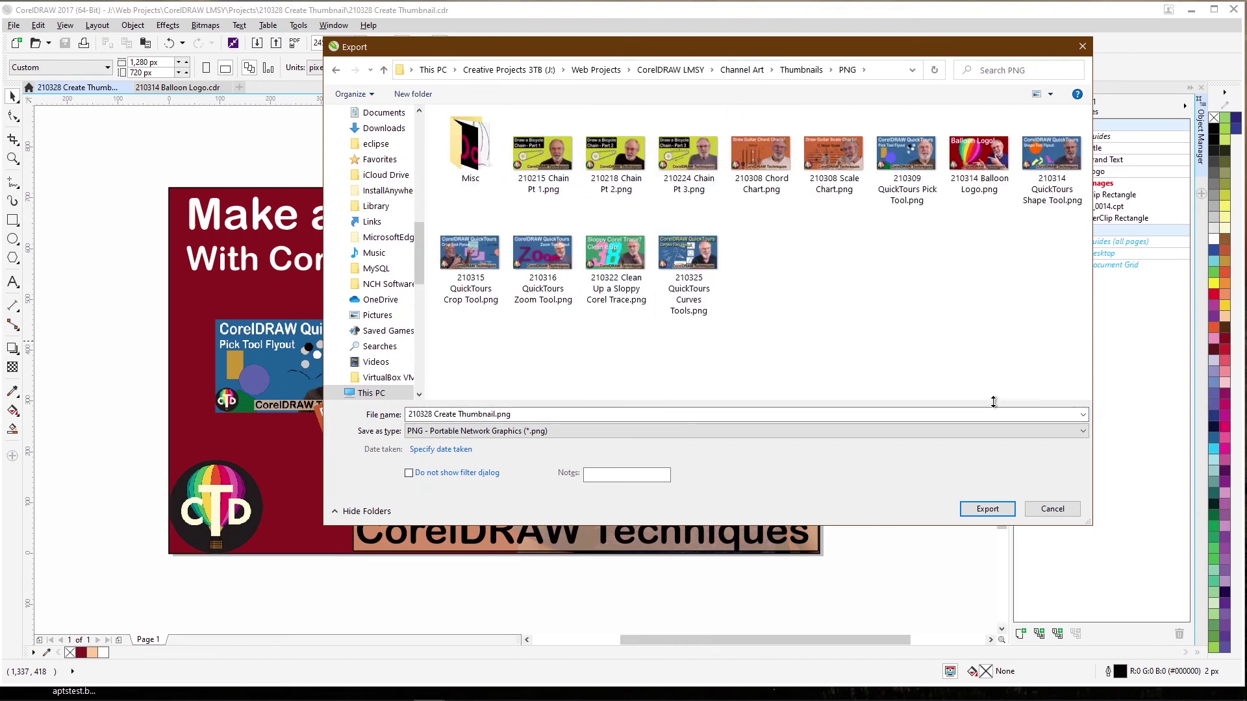
{"action": "left_click", "coordinate": [983, 510]}
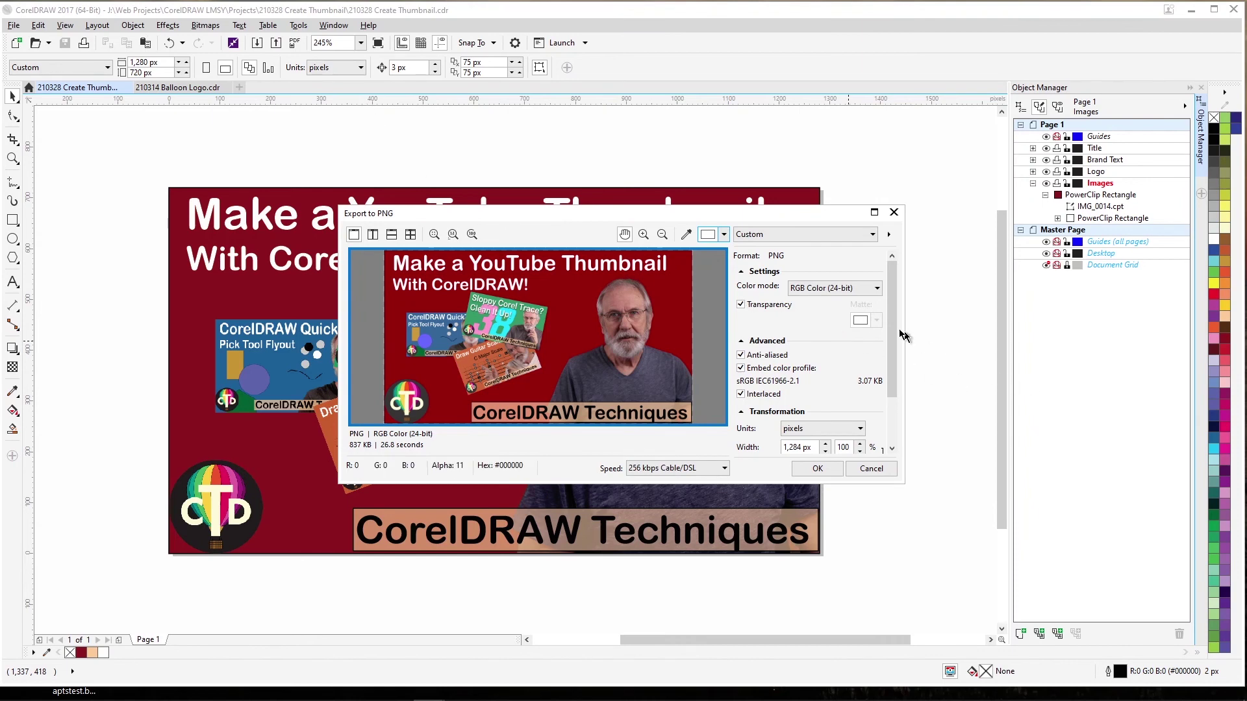
{"action": "scroll", "coordinate": [891, 325], "scroll_direction": "down", "scroll_amount": 2}
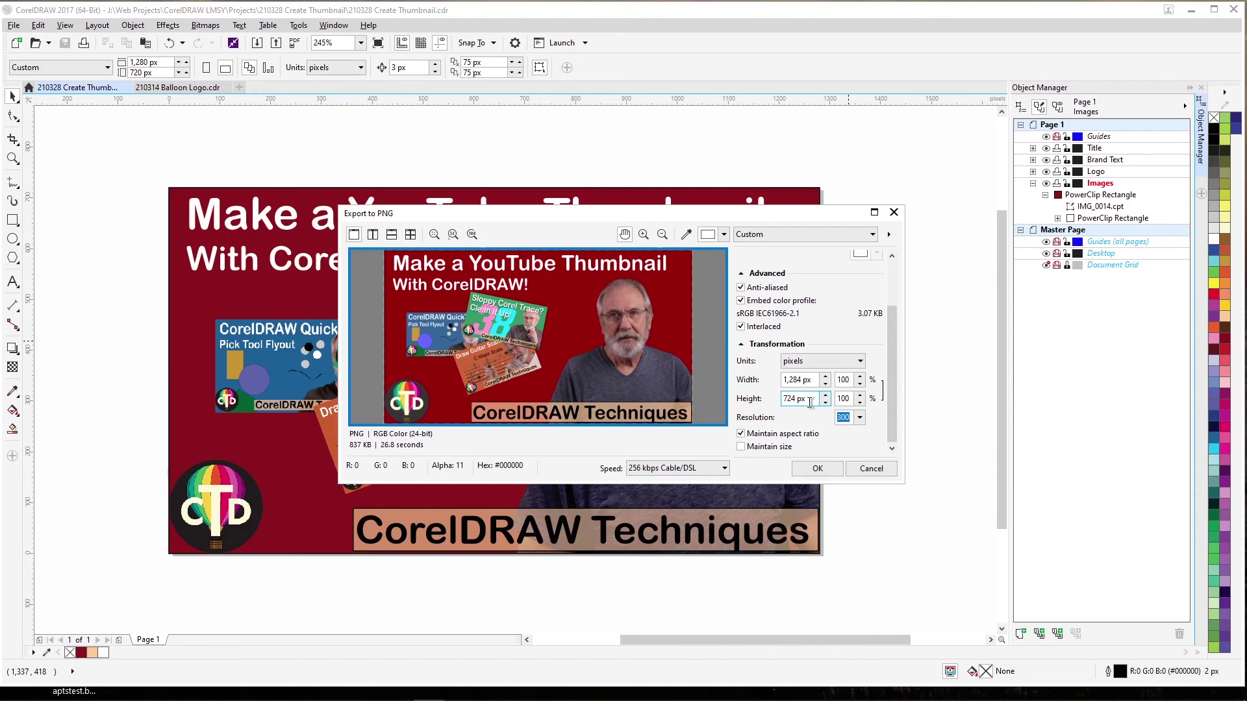
{"action": "left_click", "coordinate": [870, 468]}
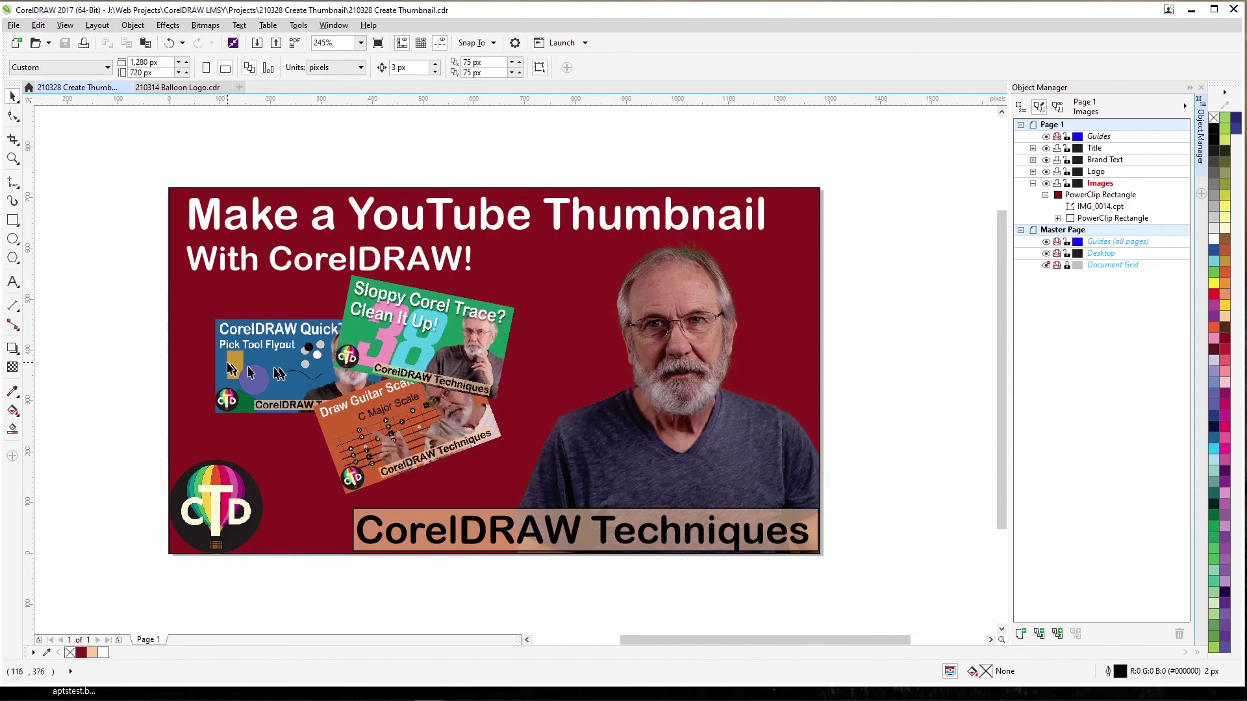
Nudge the balloon logo slightly up and right, away from the thumbnail's lower-left edges
{"action": "left_click", "coordinate": [169, 344]}
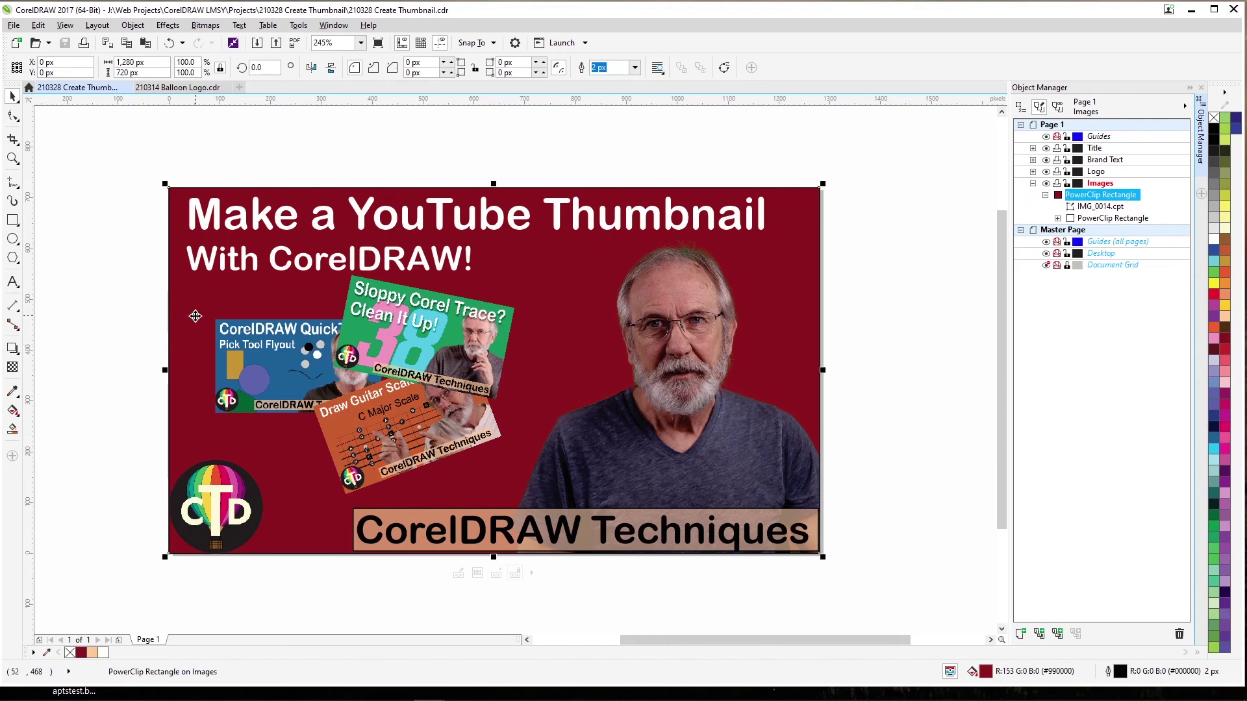
{"action": "left_click", "coordinate": [208, 482]}
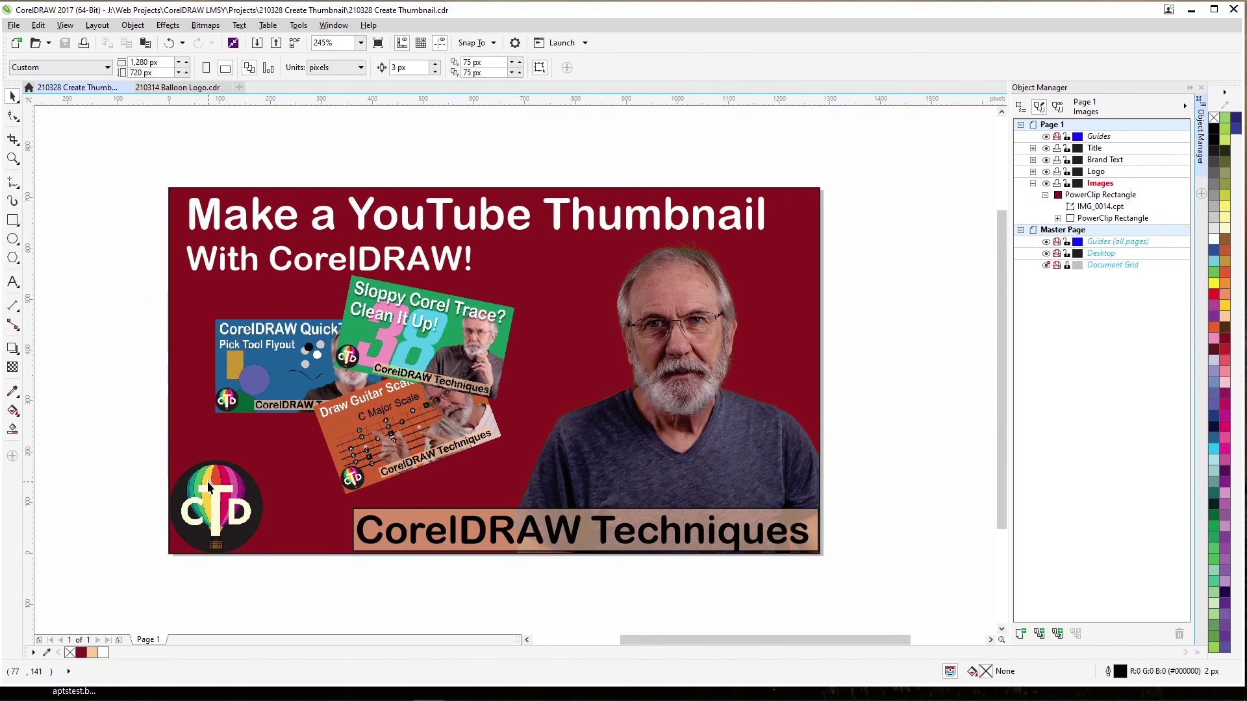
{"action": "key", "text": "Up"}
{"action": "key", "text": "Up"}
{"action": "key", "text": "Up"}
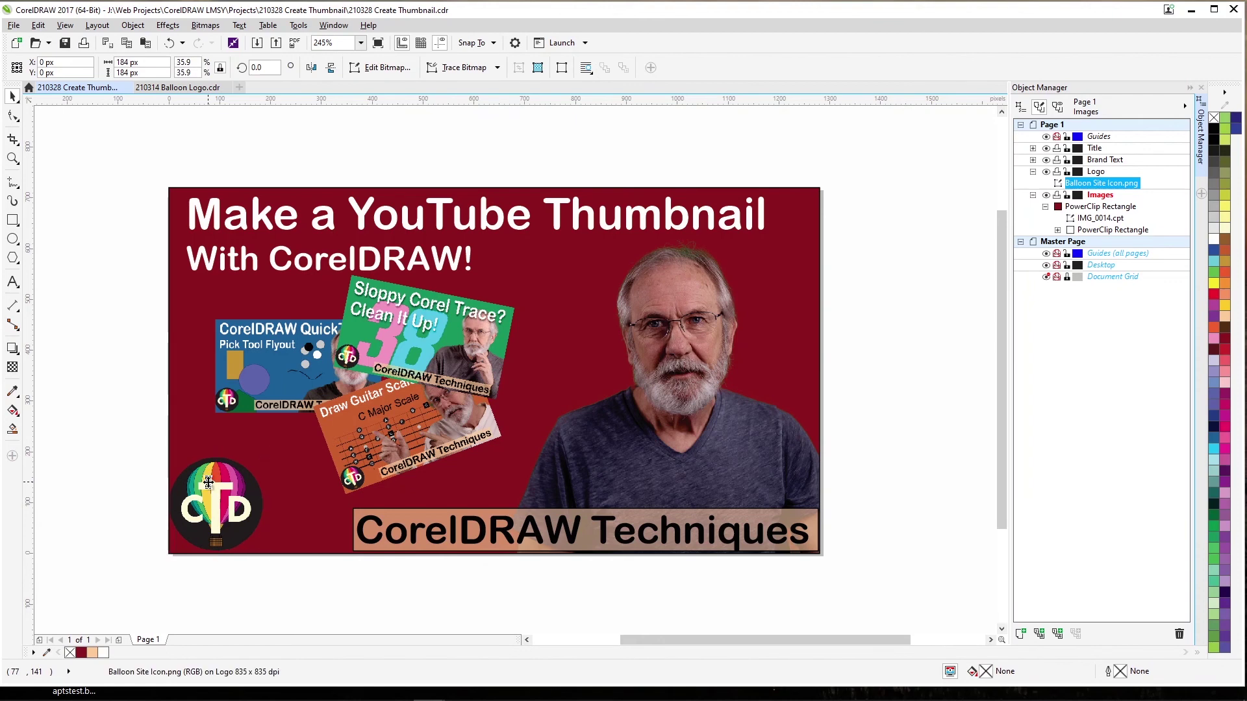
{"action": "key", "text": "Right"}
{"action": "key", "text": "Right"}
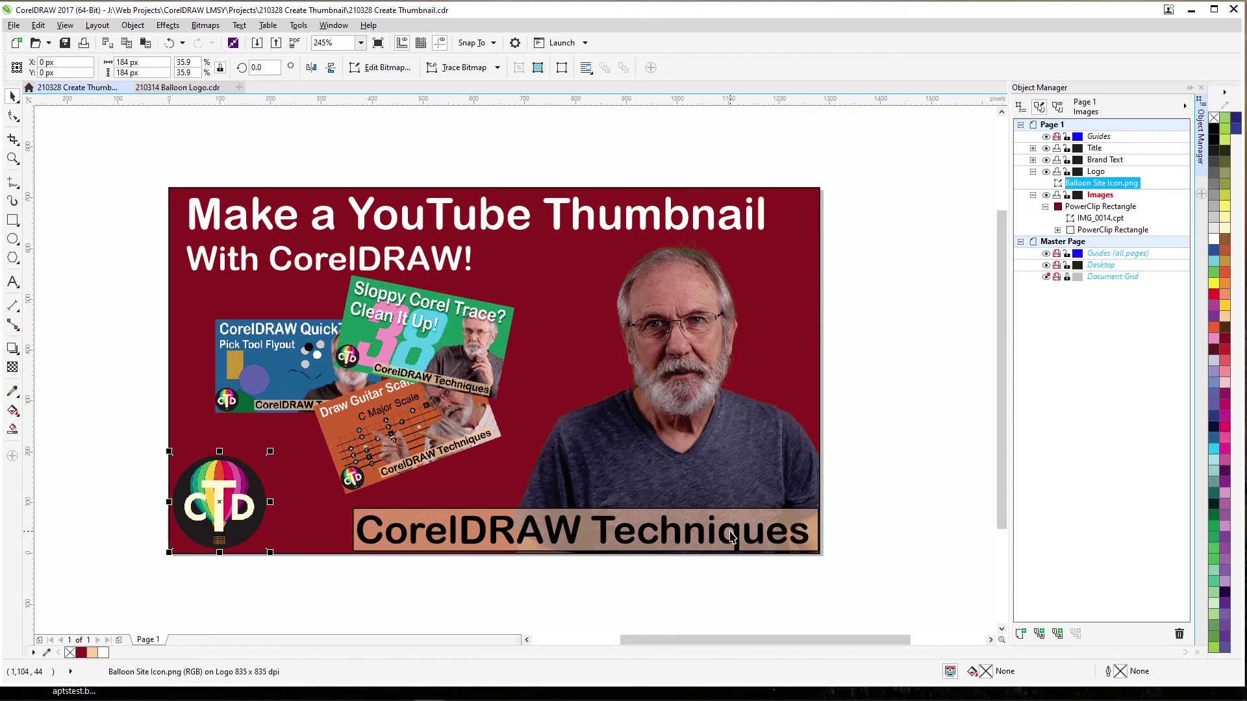
Nudge the CorelDRAW Techniques text and its rectangle together slightly up and left, away from the thumbnail's edges
{"action": "left_click_drag", "start_coordinate": [841, 566], "coordinate": [337, 502]}
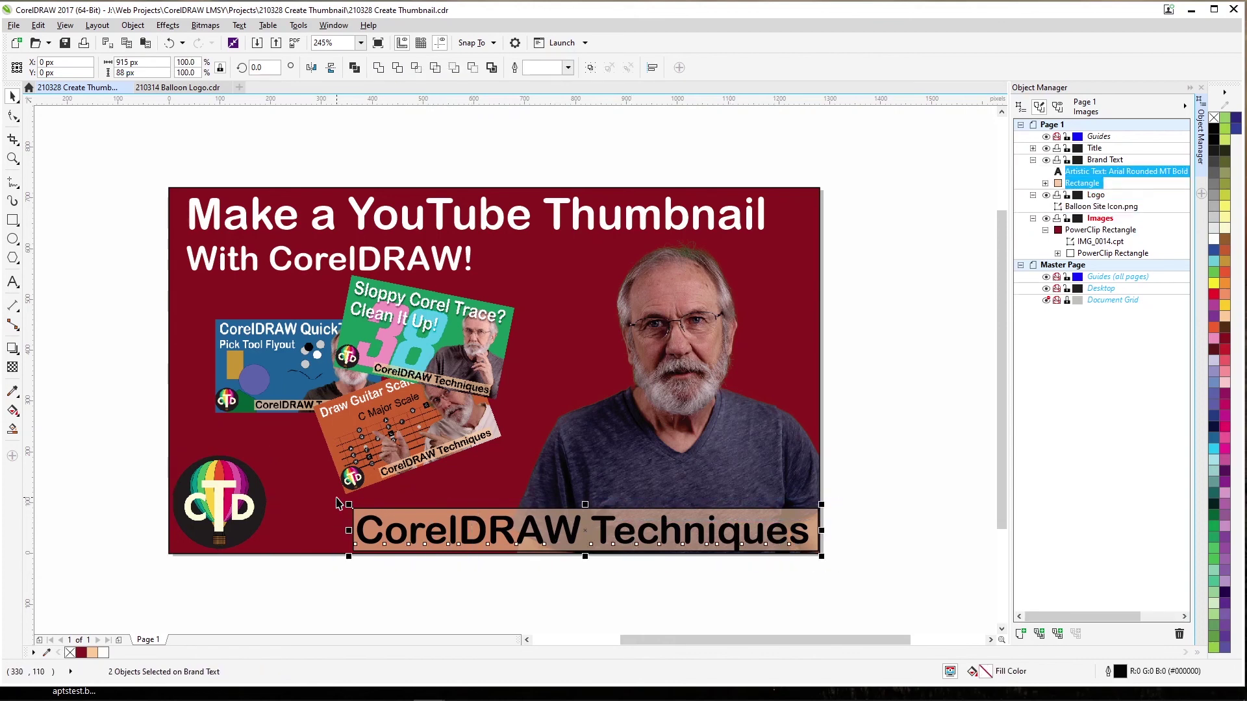
{"action": "key", "text": "Up"}
{"action": "key", "text": "Up"}
{"action": "key", "text": "Left"}
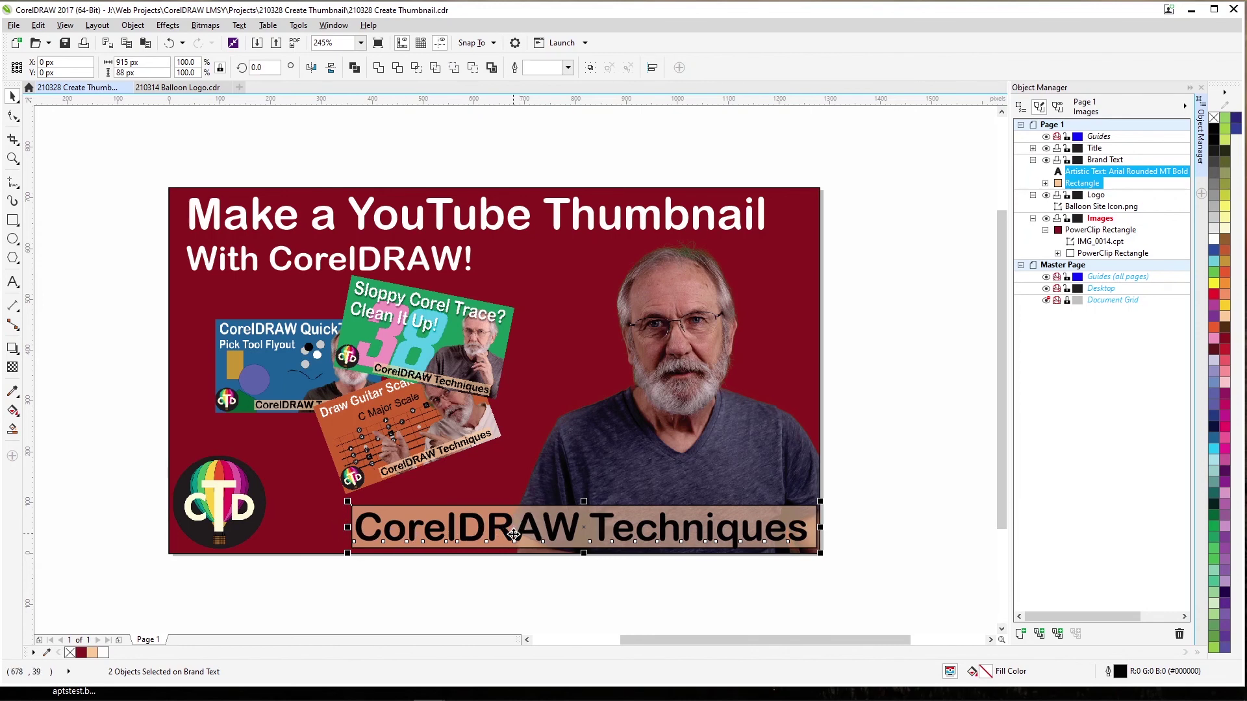
Shrink the CorelDRAW Techniques text to about 843 px wide and nudge it right to centre it in its bar
{"action": "left_click", "coordinate": [519, 513]}
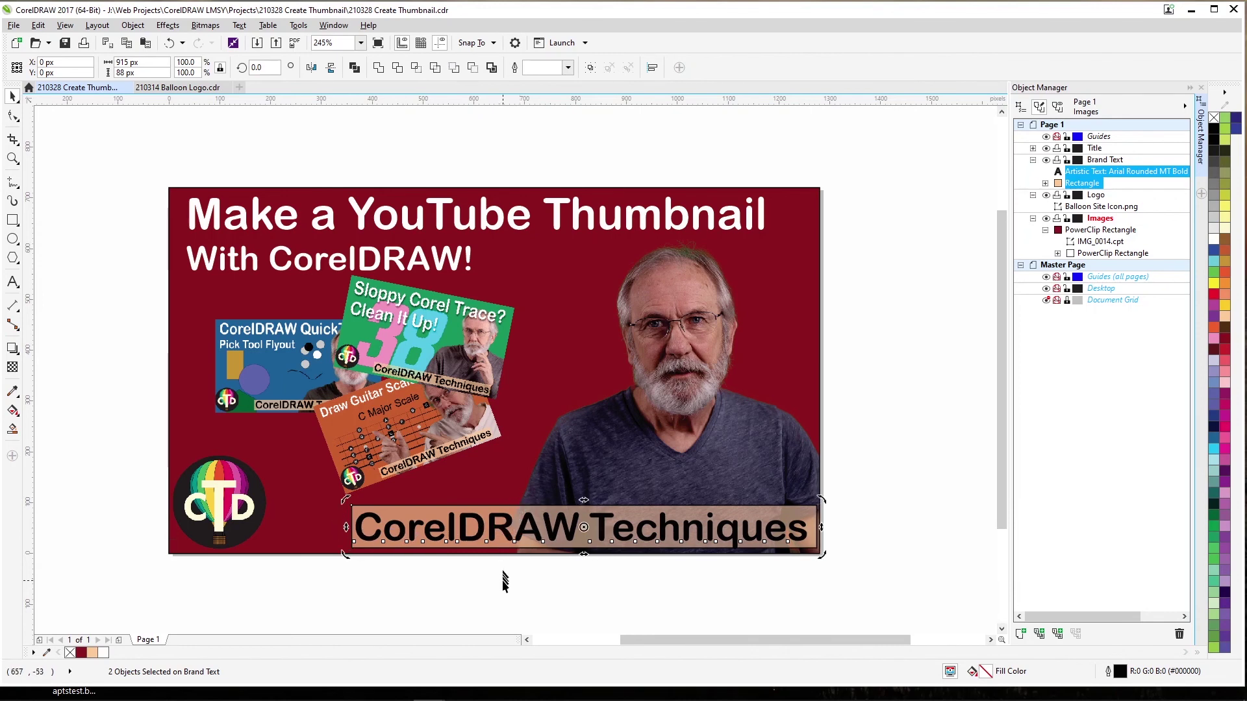
{"action": "left_click", "coordinate": [508, 530]}
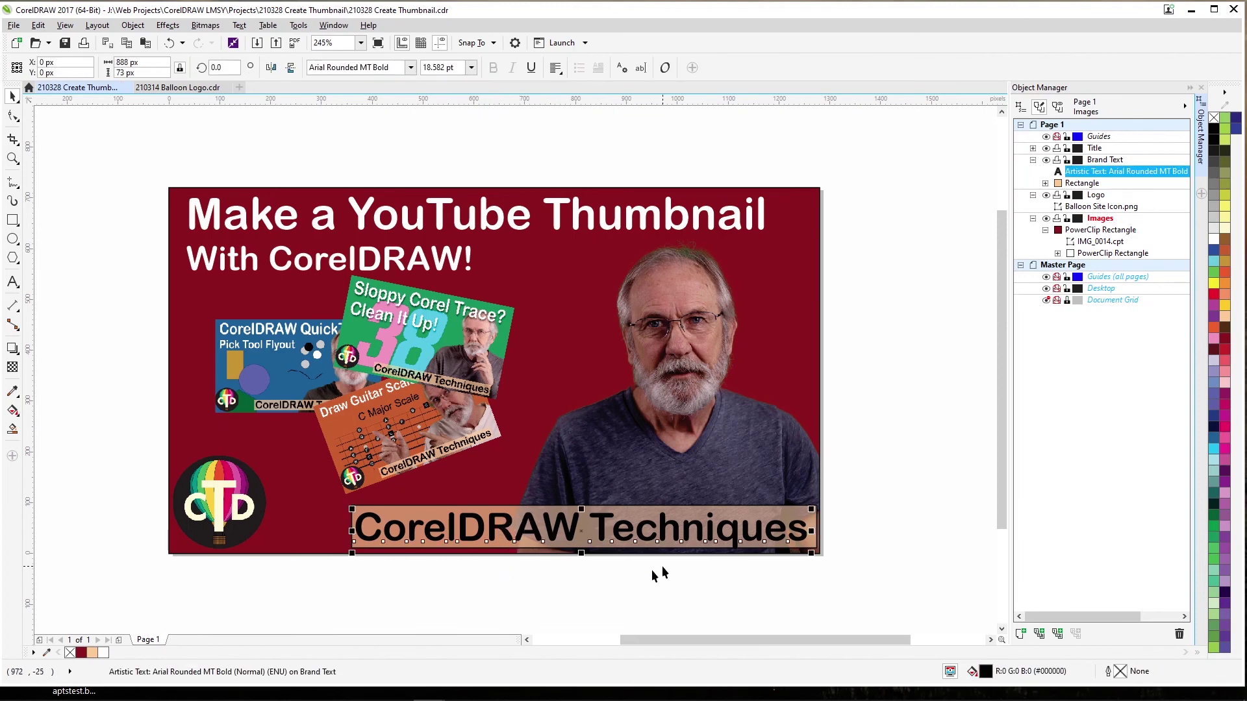
{"action": "left_click_drag", "start_coordinate": [811, 556], "coordinate": [803, 549]}
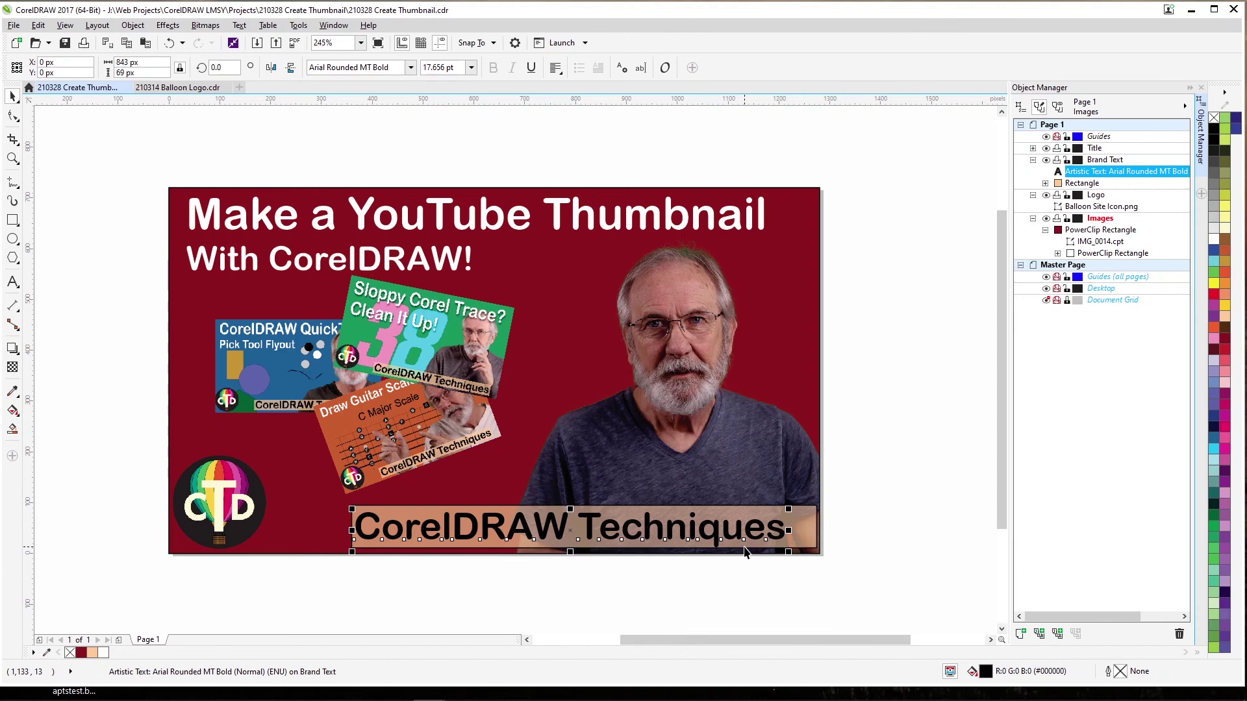
{"action": "key", "text": "Right"}
{"action": "key", "text": "Right"}
{"action": "key", "text": "Right"}
{"action": "key", "text": "Right"}
{"action": "key", "text": "Right"}
{"action": "key", "text": "Up"}
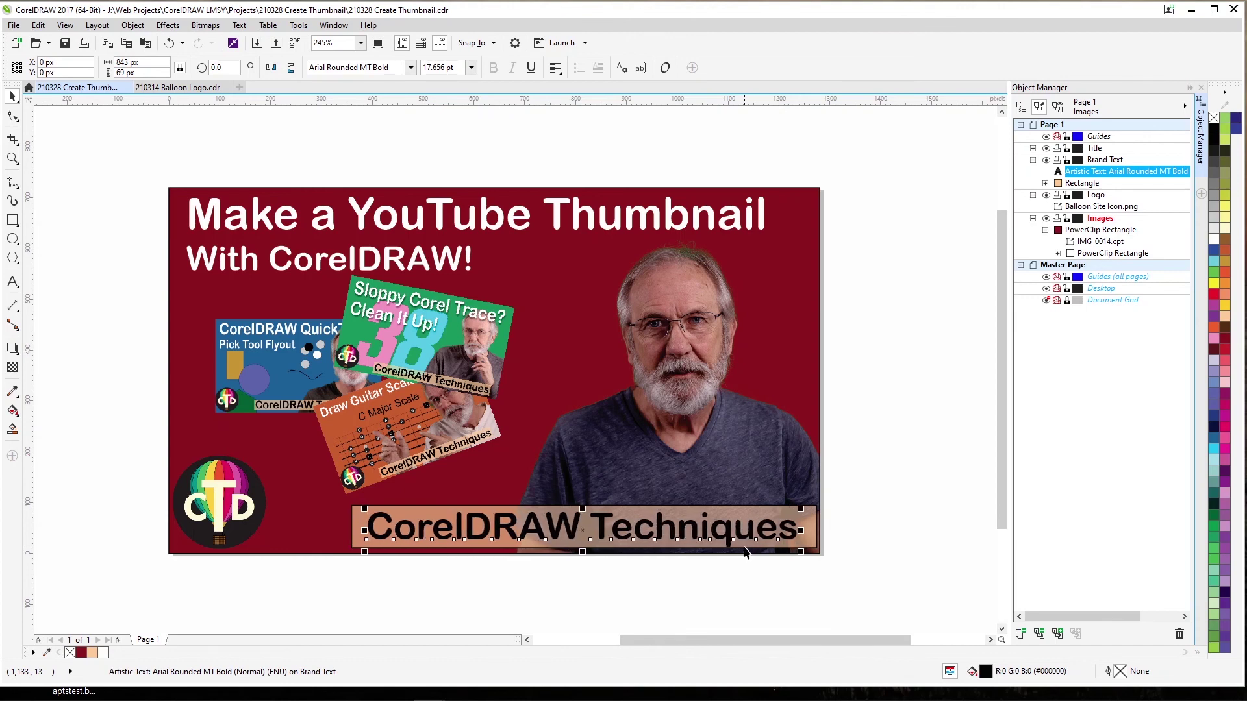
{"action": "key", "text": "Down"}
Nudge the brand bar with its text slightly down, and the balloon logo slightly down and left
{"action": "left_click_drag", "start_coordinate": [843, 492], "coordinate": [344, 580]}
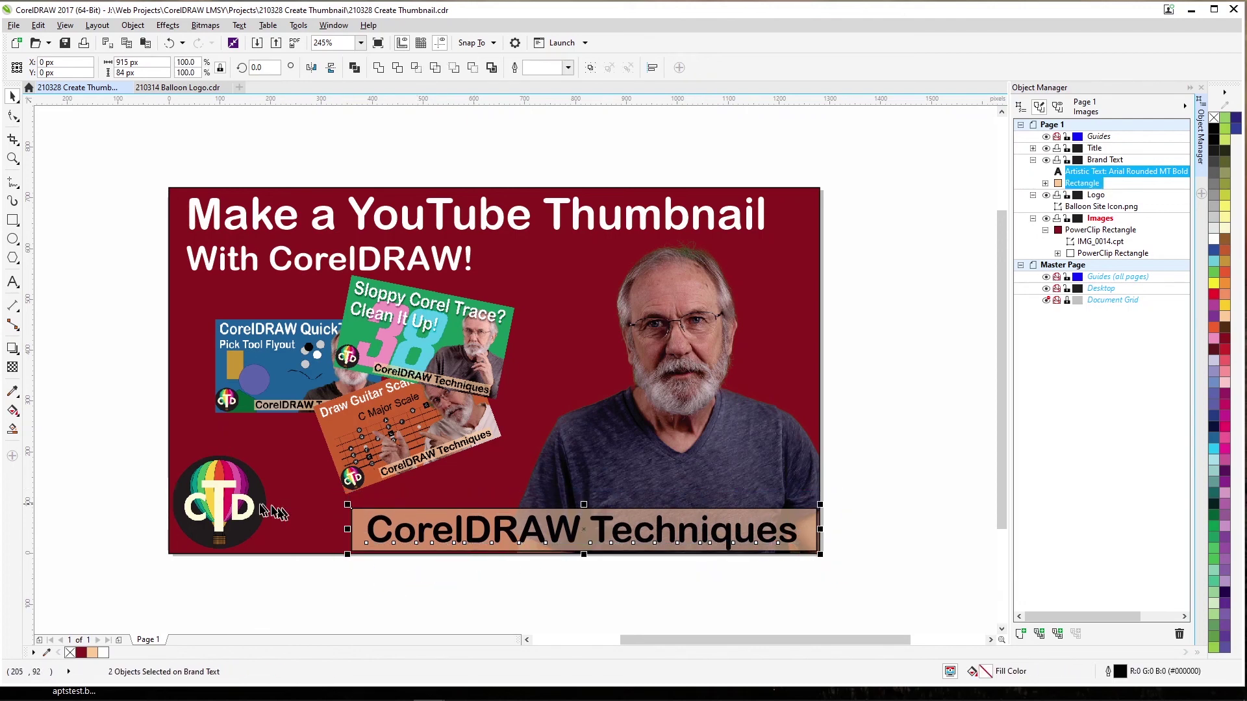
{"action": "left_click", "coordinate": [226, 507]}
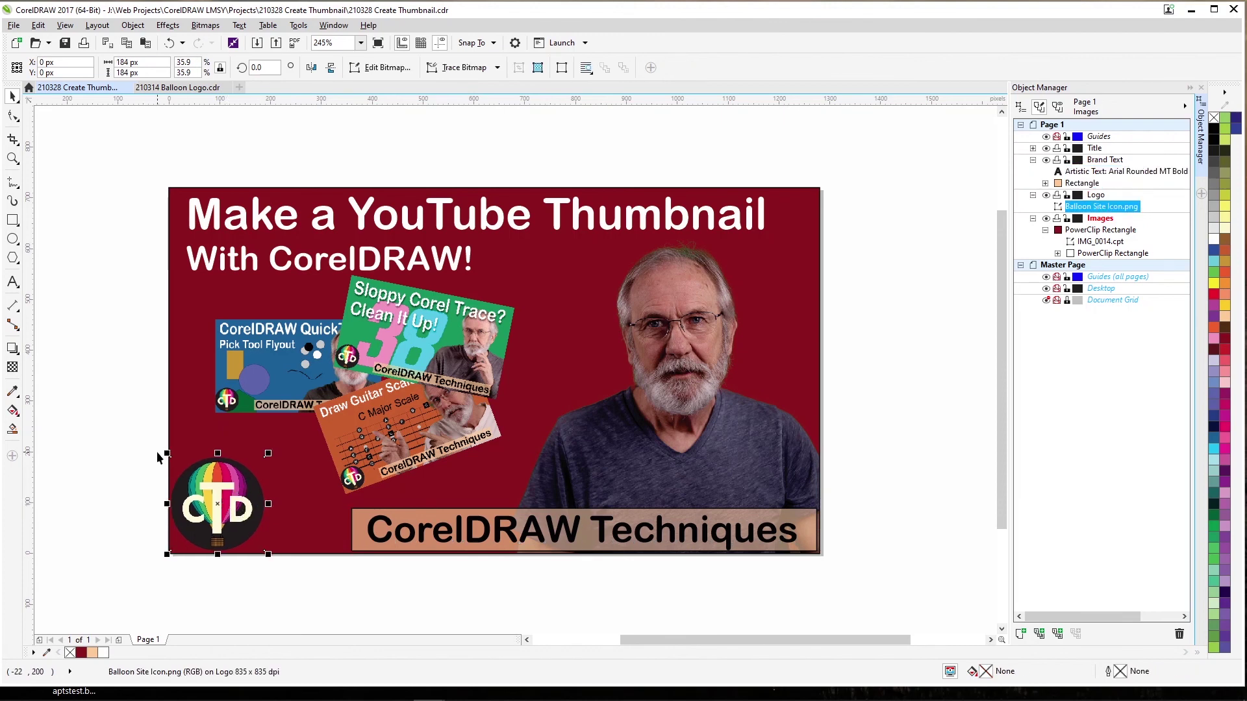
{"action": "left_click", "coordinate": [131, 426]}
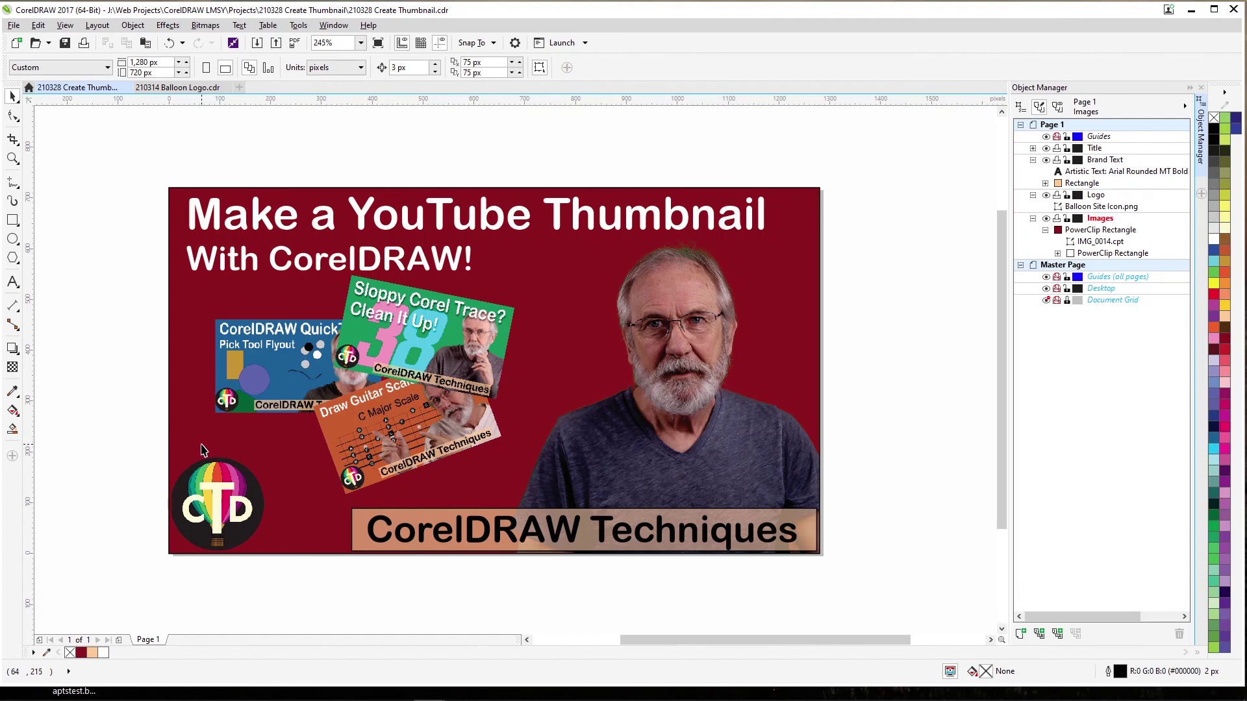
Save the document and export it as 210328 Create Thumbnail.png with the aspect ratio unlocked and the height set to 720 px
{"action": "key", "text": "ctrl+s"}
{"action": "key", "text": "ctrl+e"}
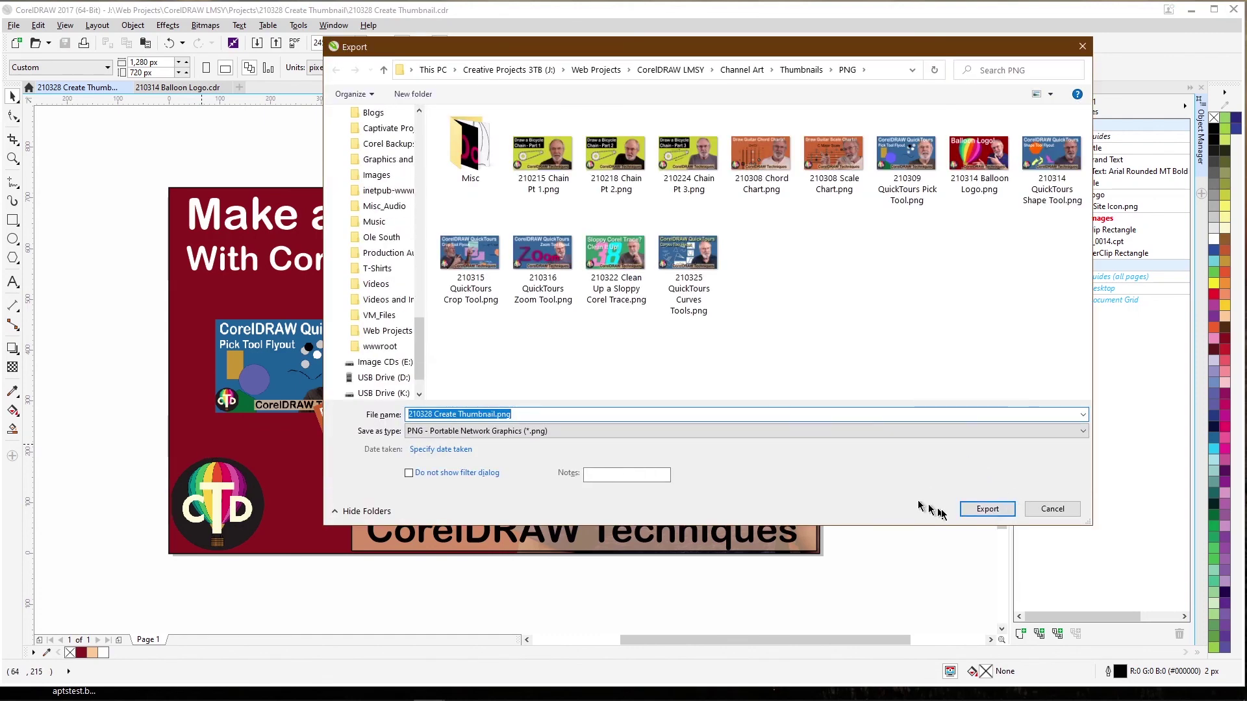
{"action": "left_click", "coordinate": [980, 510]}
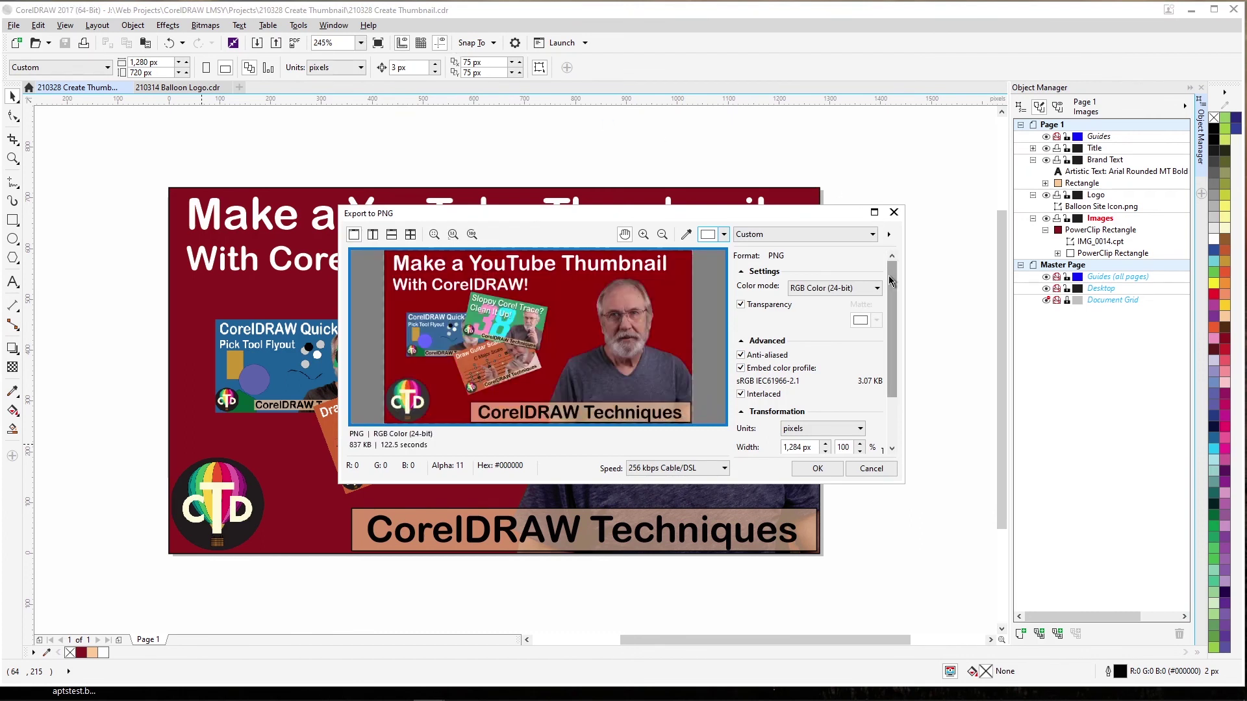
{"action": "scroll", "coordinate": [890, 313], "scroll_direction": "down", "scroll_amount": 3}
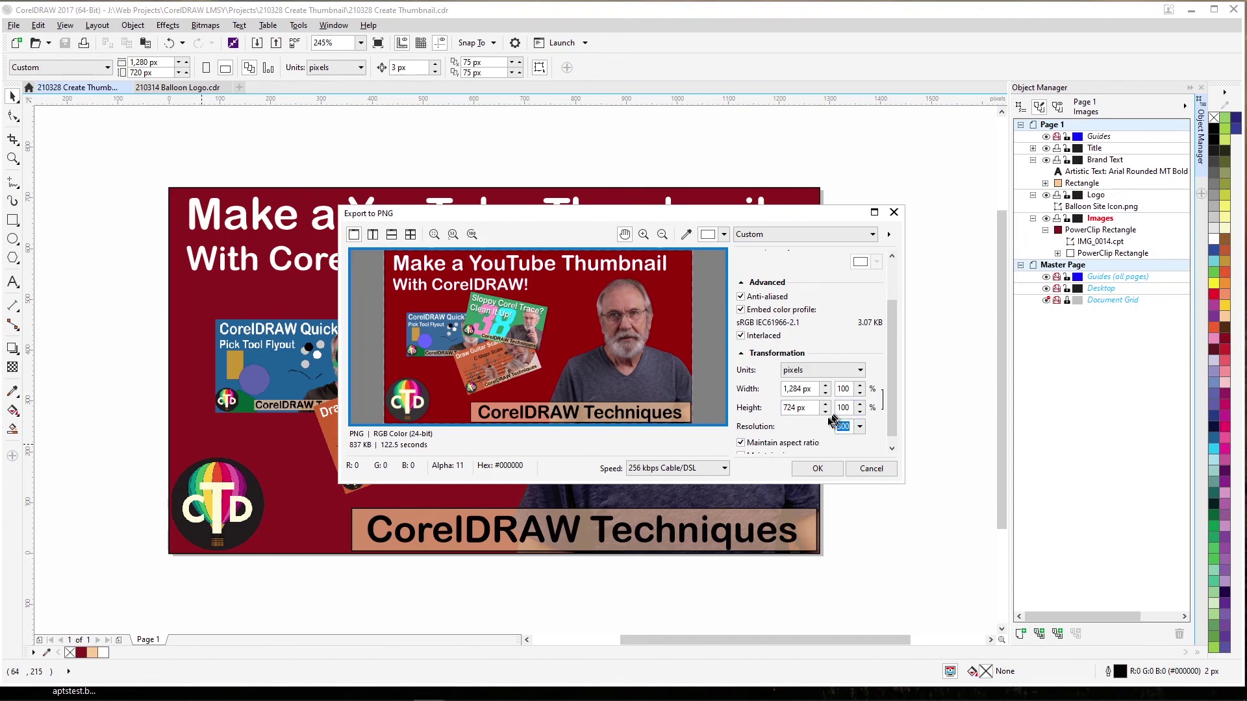
{"action": "left_click", "coordinate": [741, 444]}
{"action": "left_click_drag", "start_coordinate": [810, 407], "coordinate": [747, 414]}
{"action": "type", "text": "720"}
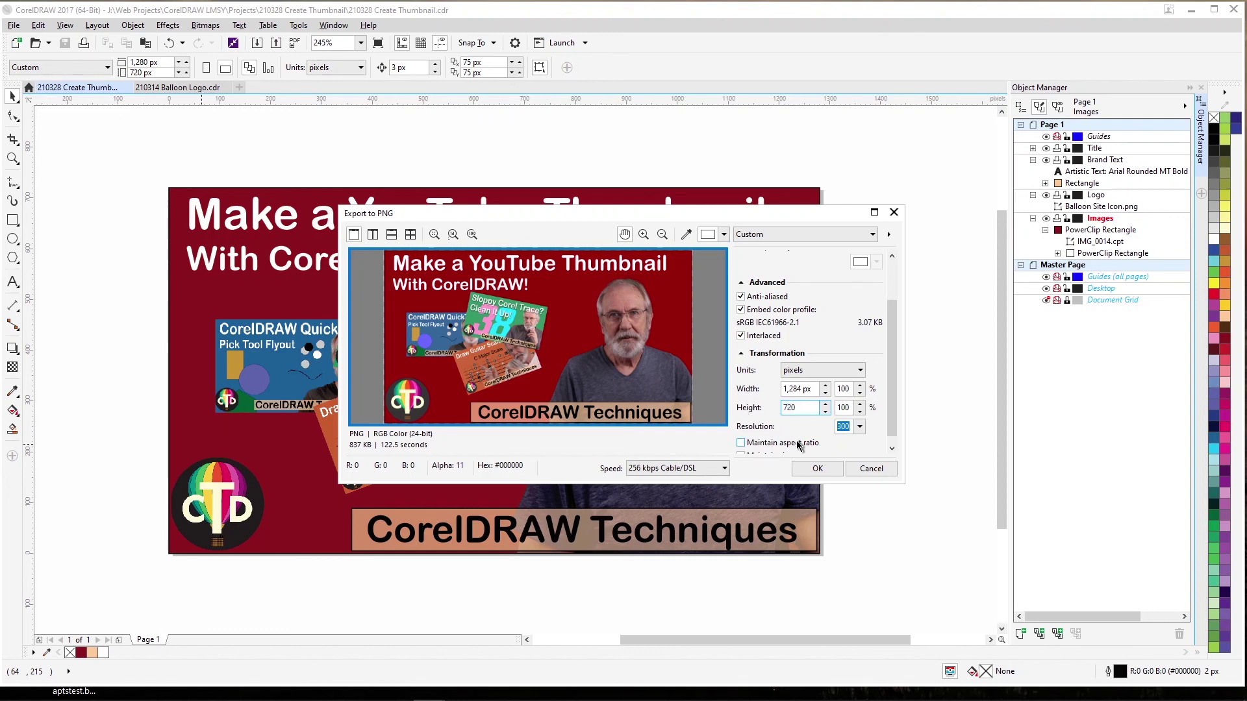
{"action": "left_click", "coordinate": [817, 469]}
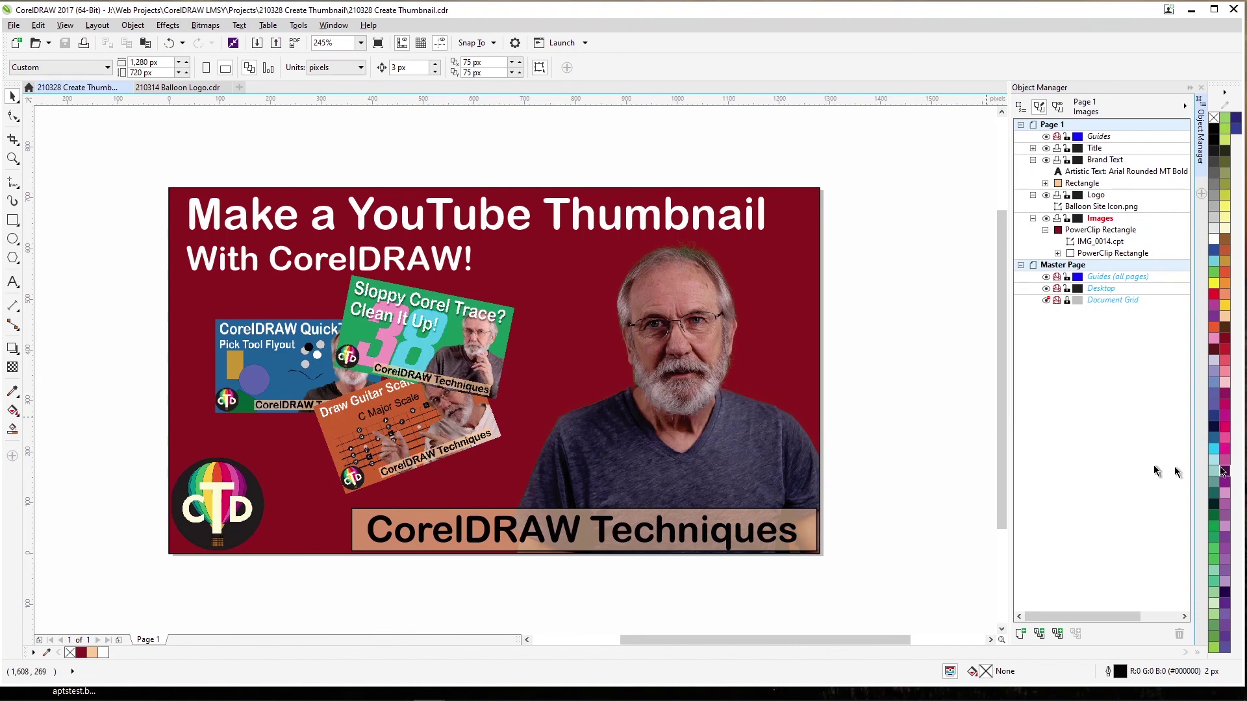
Switch back to the 210328 Create Thumbnail document
{"action": "left_click", "coordinate": [82, 88]}
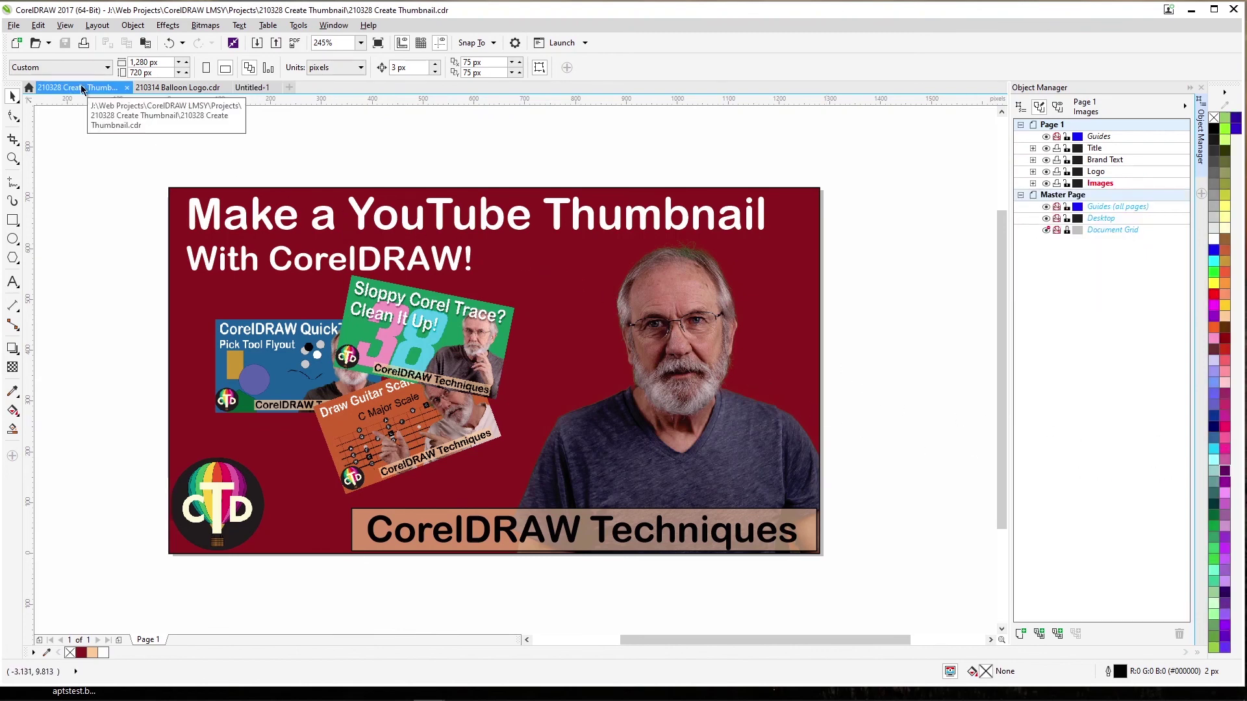